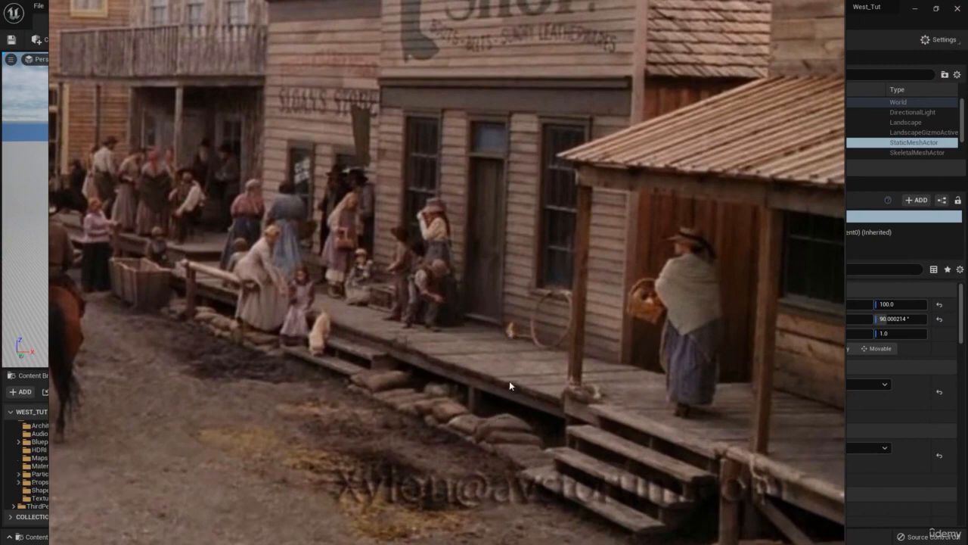
- Examine the storefronts and raised wooden walkway in the Western town reference photo
{"action": "middle_click_drag", "start_coordinate": [519, 326], "coordinate": [508, 310]}
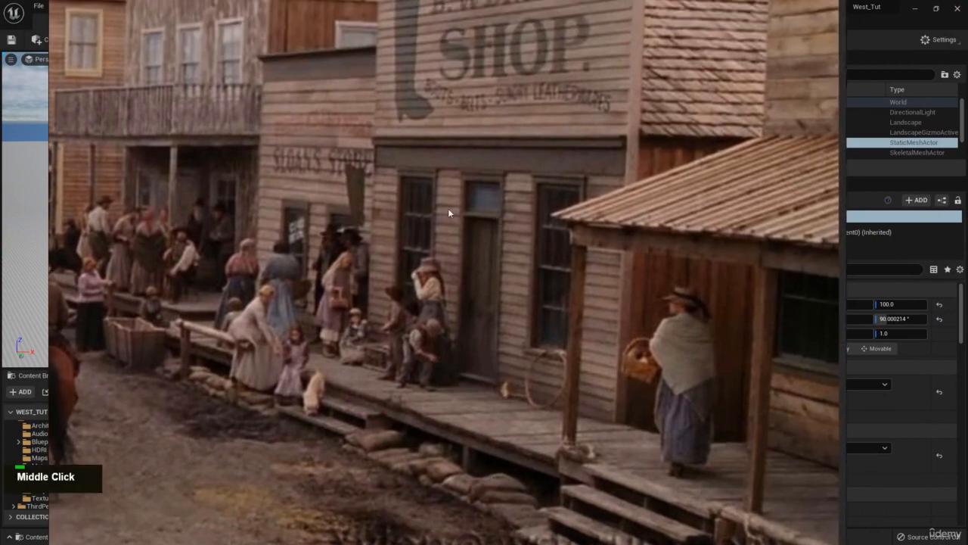
{"action": "middle_click_drag", "start_coordinate": [499, 179], "coordinate": [488, 236]}
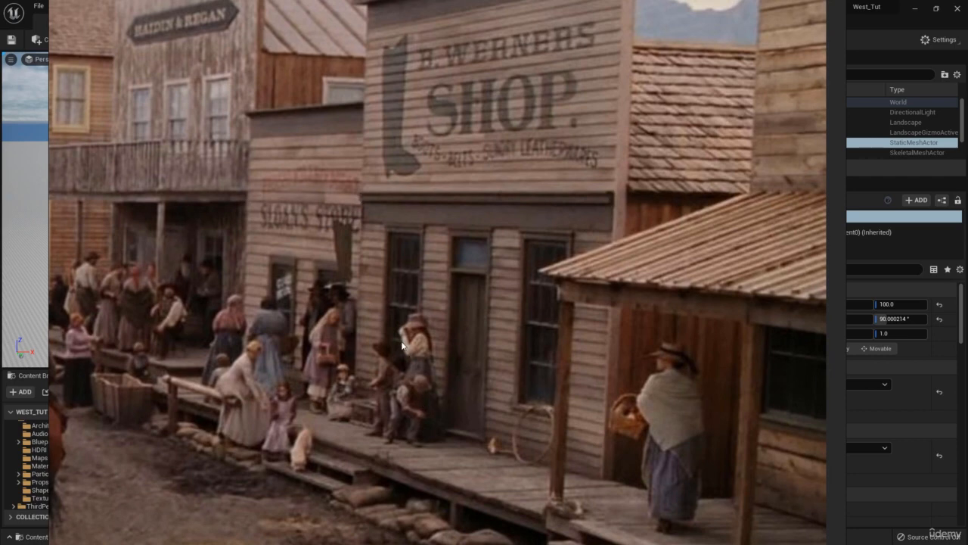
{"action": "right_click_drag", "start_coordinate": [402, 347], "coordinate": [967, 344]}
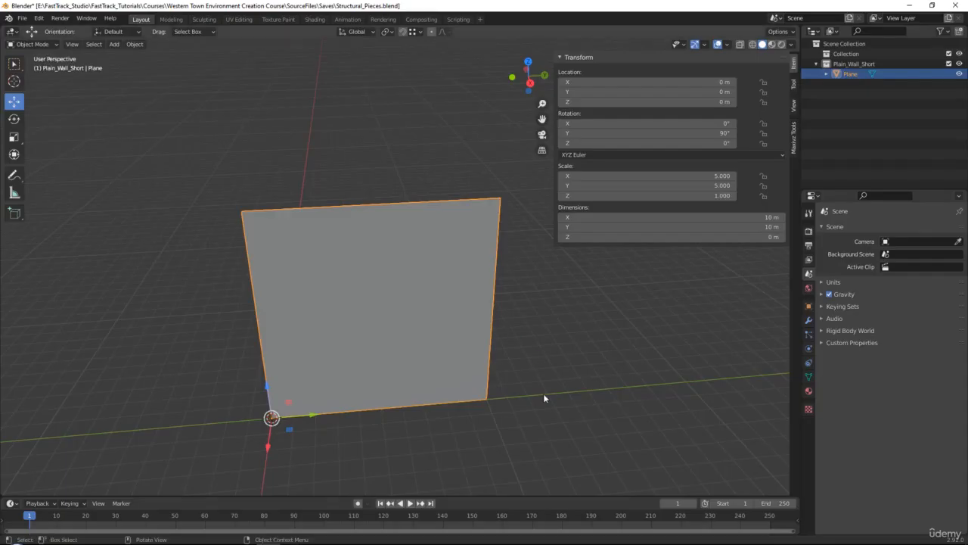
- Switch to Blender and inspect the Plain_Wall_Short plane from several angles
{"action": "left_click", "coordinate": [543, 394]}
{"action": "scroll", "coordinate": [572, 410], "scroll_direction": "up", "scroll_amount": 1}
{"action": "left_click", "coordinate": [575, 410], "text": "alt"}
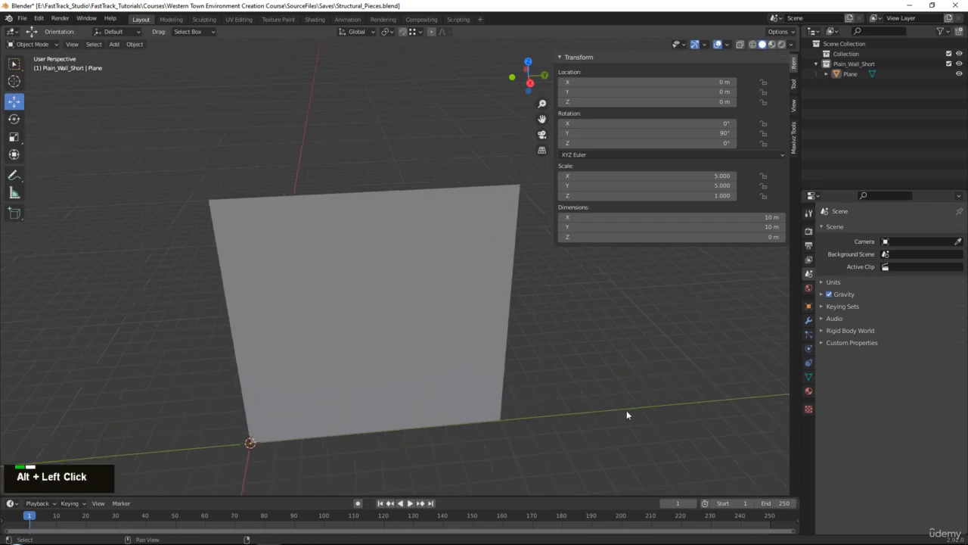
{"action": "middle_click_drag", "start_coordinate": [621, 415], "coordinate": [636, 363], "text": "alt"}
{"action": "left_click", "coordinate": [557, 373], "text": "alt"}
{"action": "left_click_drag", "start_coordinate": [534, 382], "coordinate": [604, 372], "text": "alt"}
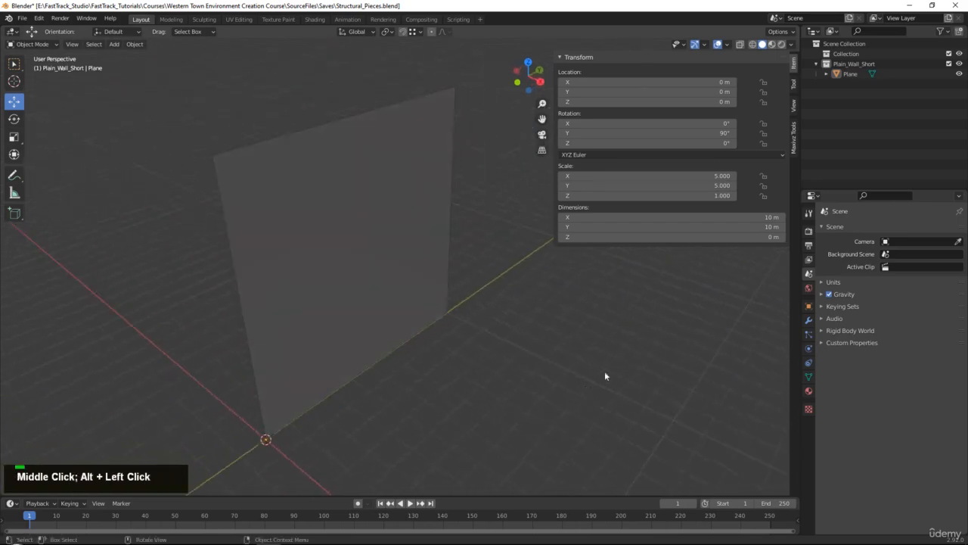
- Check the wooden walkway in front of the shop in the reference photo
{"action": "right_click_drag", "start_coordinate": [967, 286], "coordinate": [429, 339]}
{"action": "middle_click_drag", "start_coordinate": [480, 440], "coordinate": [398, 341]}
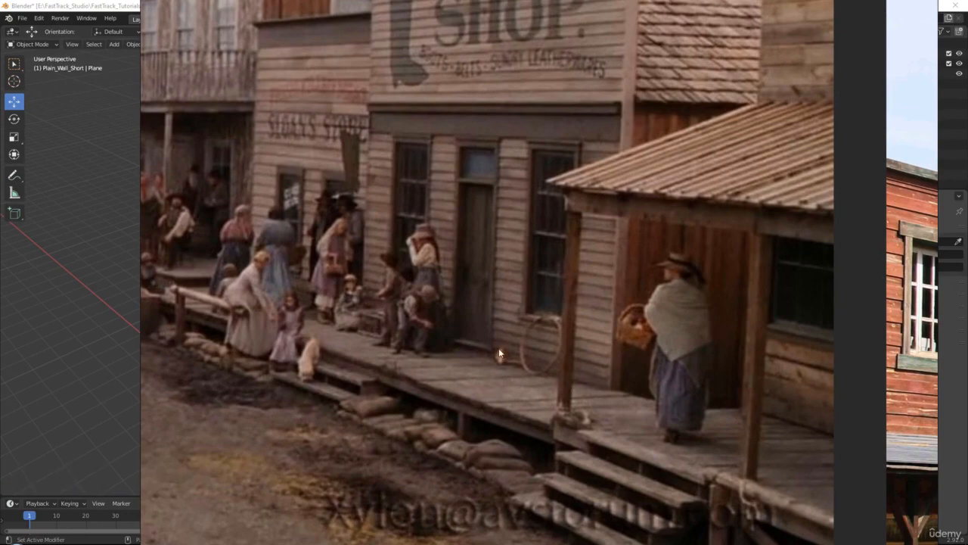
{"action": "right_click_drag", "start_coordinate": [444, 279], "coordinate": [967, 280]}
- Add a cube mesh at the world origin, at the base corner of the wall plane
{"action": "middle_click_drag", "start_coordinate": [432, 438], "coordinate": [418, 421]}
{"action": "middle_click", "coordinate": [424, 401], "text": "alt"}
{"action": "scroll", "coordinate": [454, 325], "scroll_direction": "up", "scroll_amount": 2}
{"action": "middle_click_drag", "start_coordinate": [476, 325], "coordinate": [458, 322]}
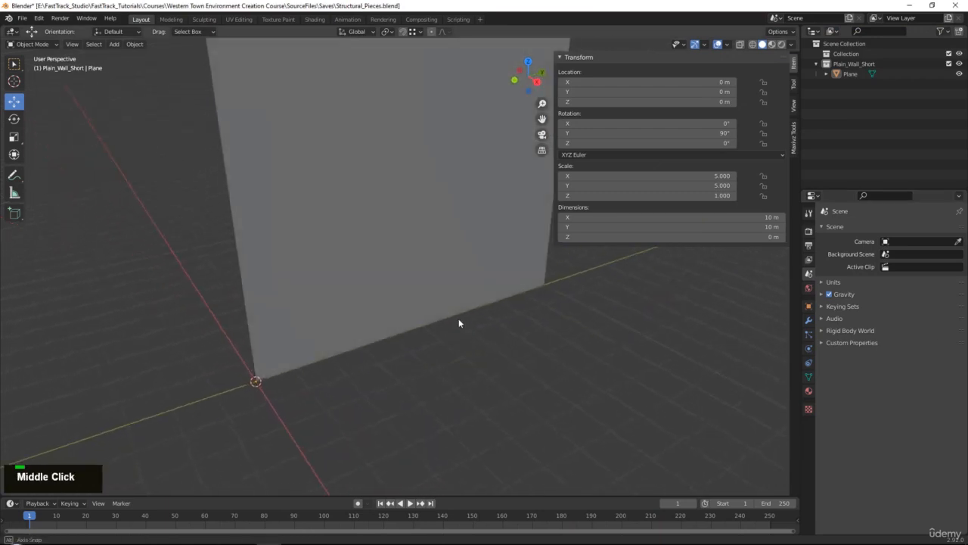
{"action": "key", "text": "shift+a"}
{"action": "mouse_move", "coordinate": [470, 327]}
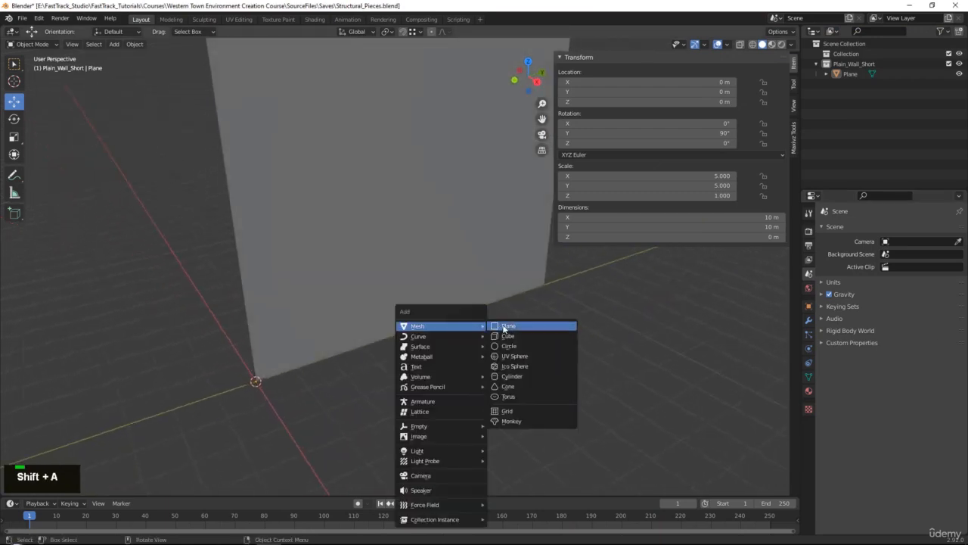
{"action": "left_click", "coordinate": [516, 340]}
{"action": "middle_click_drag", "start_coordinate": [476, 347], "coordinate": [455, 358]}
{"action": "middle_click", "coordinate": [462, 298], "text": "alt"}
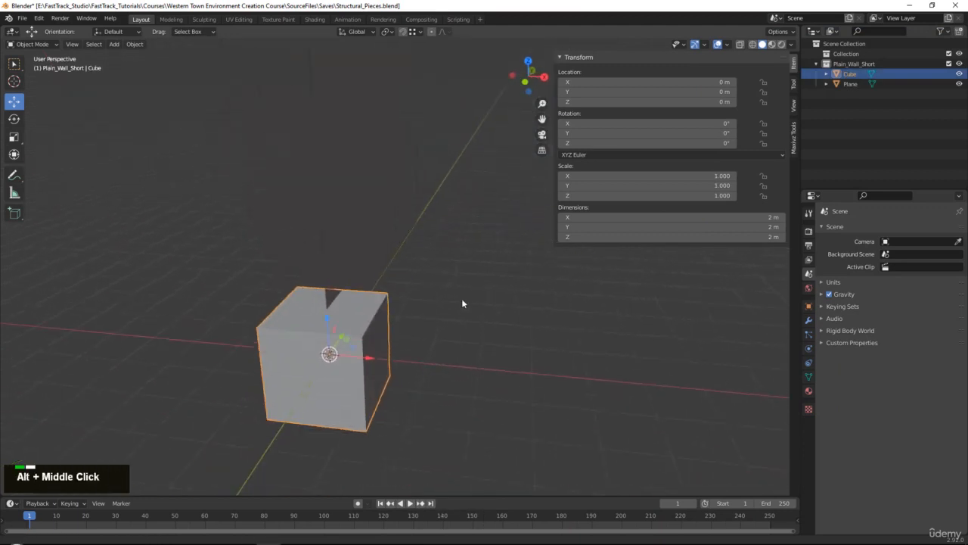
{"action": "scroll", "coordinate": [462, 298], "scroll_direction": "up", "scroll_amount": 2}
{"action": "middle_click", "coordinate": [353, 342], "text": "alt"}
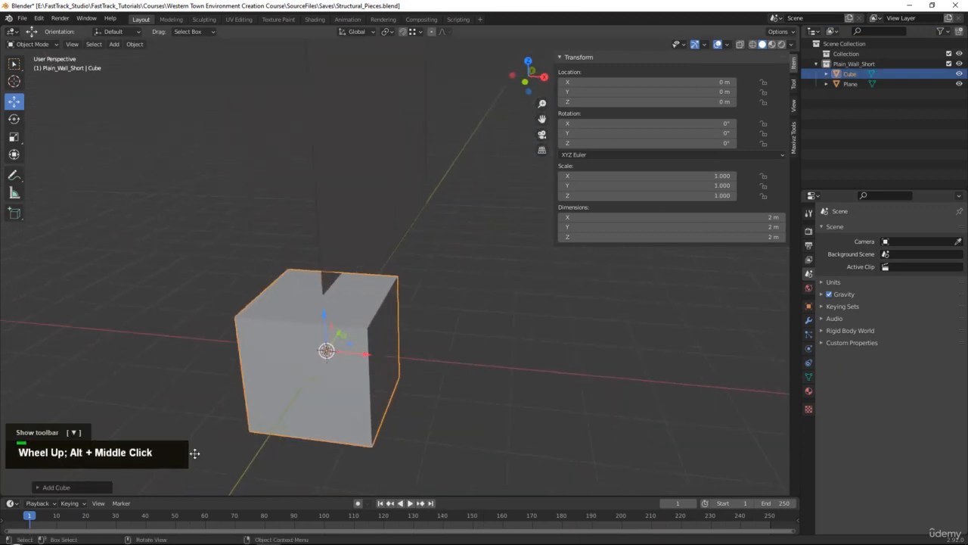
- Move the cube about 1 m along the positive X axis, in front of the wall plane
{"action": "middle_click_drag", "start_coordinate": [477, 385], "coordinate": [329, 374]}
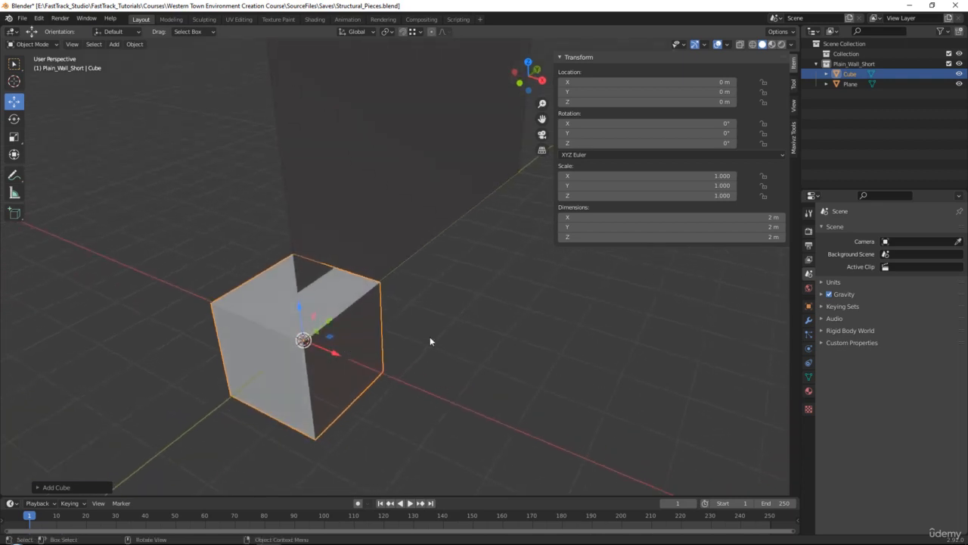
{"action": "middle_click_drag", "start_coordinate": [417, 325], "coordinate": [326, 362]}
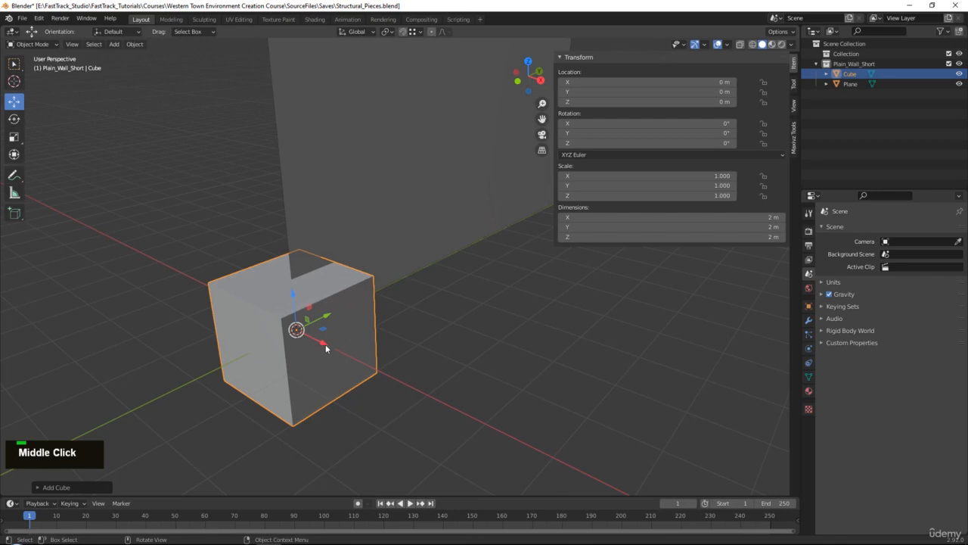
{"action": "left_click_drag", "start_coordinate": [326, 344], "coordinate": [363, 359]}
{"action": "middle_click_drag", "start_coordinate": [626, 292], "coordinate": [643, 227]}
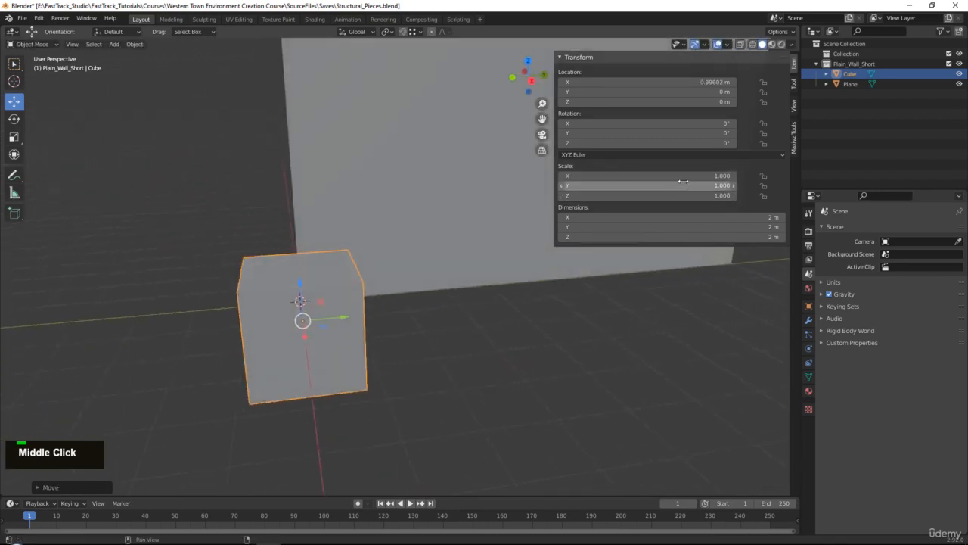
{"action": "middle_click_drag", "start_coordinate": [361, 259], "coordinate": [393, 197]}
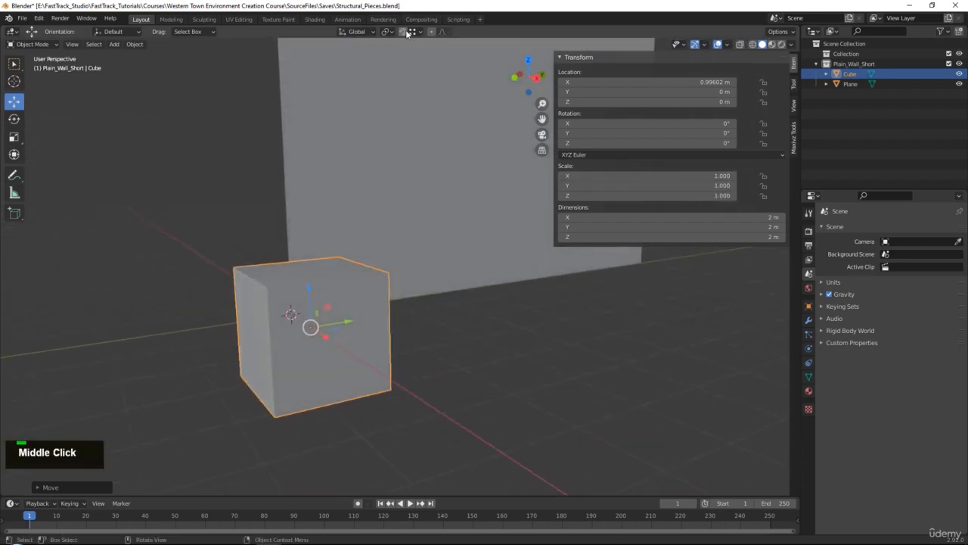
- Turn on snapping with the Increment target and enable Absolute Grid Snap
{"action": "left_click", "coordinate": [406, 34]}
{"action": "left_click", "coordinate": [417, 34]}
{"action": "left_click", "coordinate": [414, 60]}
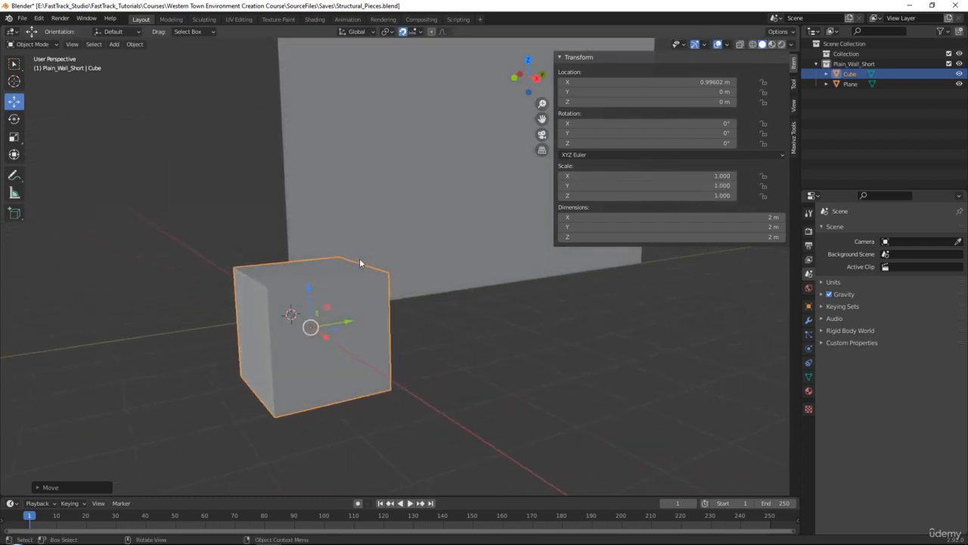
{"action": "middle_click_drag", "start_coordinate": [360, 263], "coordinate": [356, 263]}
{"action": "left_click", "coordinate": [415, 32]}
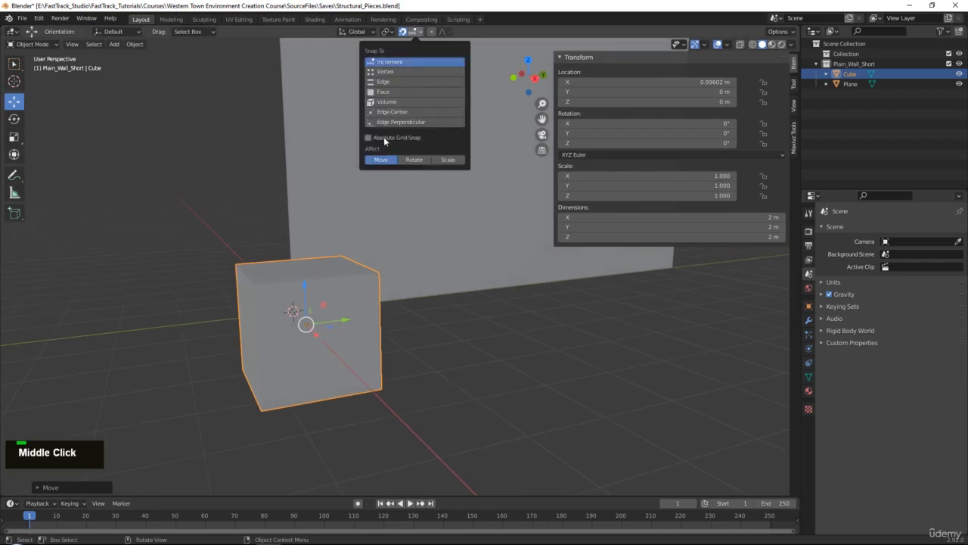
- Move the cube up 1 m in Z and 1 m along Y to align with the wall's base corner
{"action": "left_click_drag", "start_coordinate": [304, 288], "coordinate": [303, 235]}
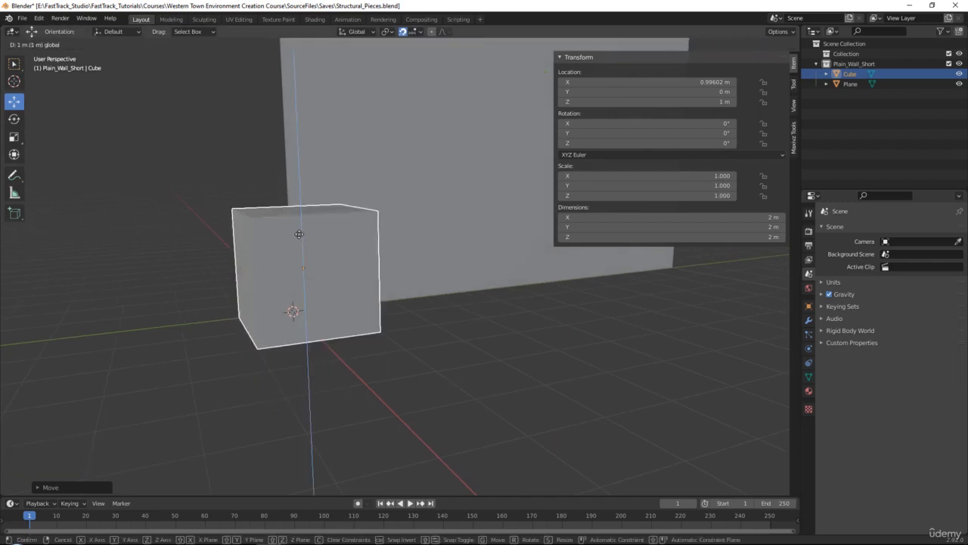
{"action": "middle_click_drag", "start_coordinate": [304, 235], "coordinate": [334, 281]}
{"action": "left_click_drag", "start_coordinate": [335, 284], "coordinate": [420, 288]}
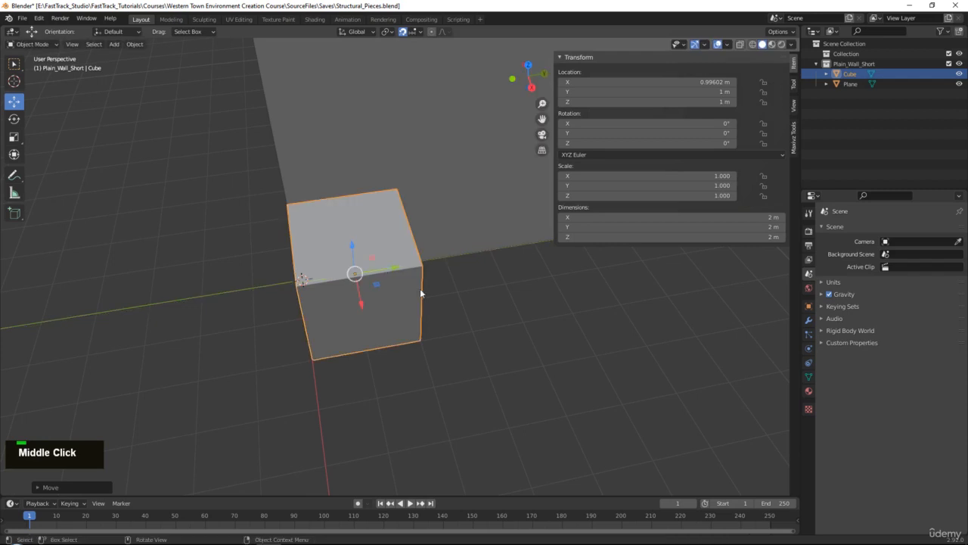
{"action": "middle_click_drag", "start_coordinate": [419, 289], "coordinate": [409, 21]}
{"action": "left_click", "coordinate": [421, 32]}
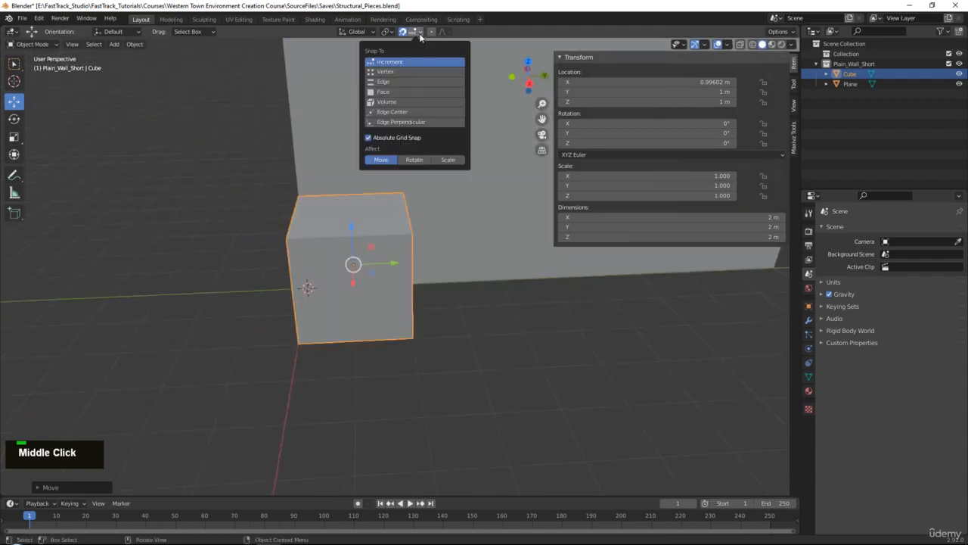
{"action": "middle_click", "coordinate": [464, 243], "text": "alt"}
- In Edit Mode, extend the cube's side face along Y to the far end of the wall, making the block 10 m long
{"action": "key", "text": "Tab"}
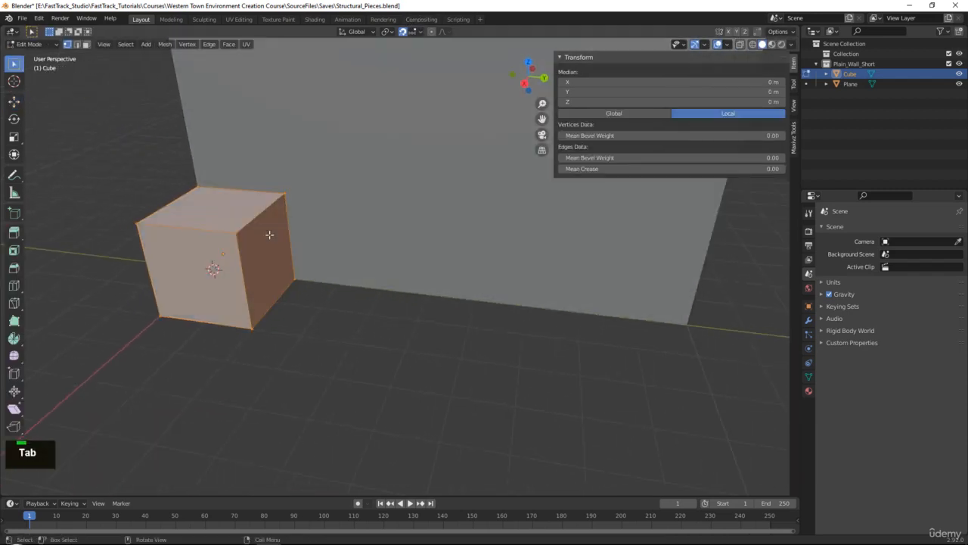
{"action": "key", "text": "3"}
{"action": "left_click", "coordinate": [270, 235]}
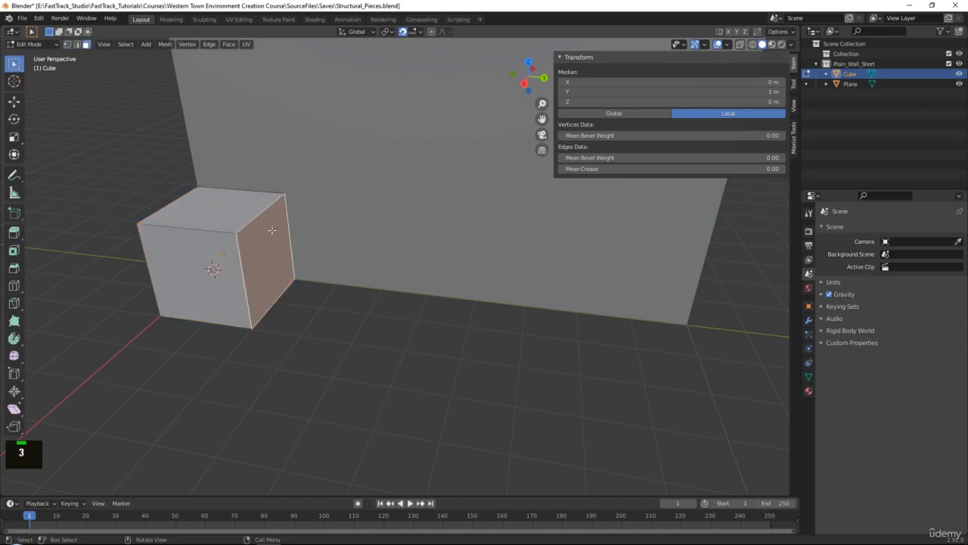
{"action": "middle_click_drag", "start_coordinate": [325, 265], "coordinate": [331, 281]}
{"action": "key", "text": "w"}
{"action": "middle_click", "coordinate": [387, 275], "text": "alt"}
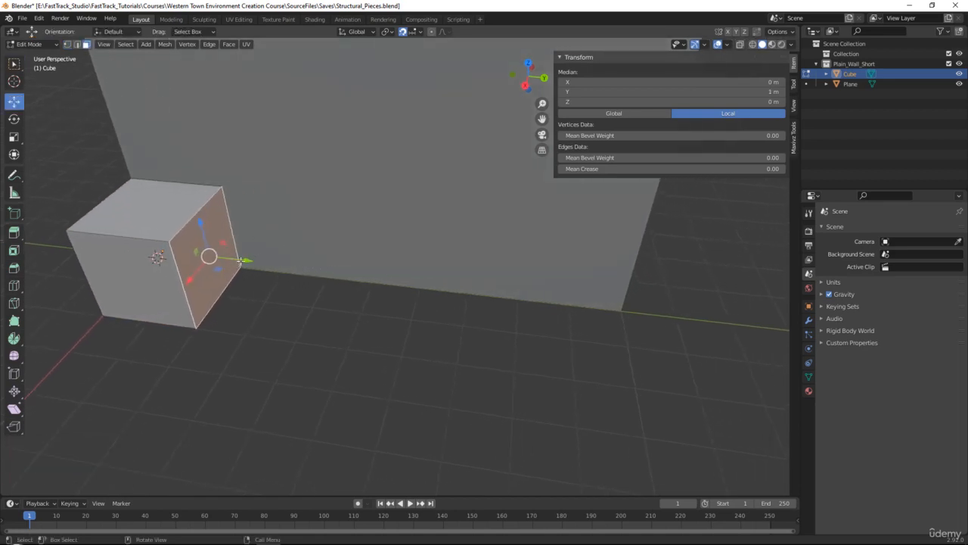
{"action": "left_click_drag", "start_coordinate": [240, 264], "coordinate": [608, 286]}
- Pull the block's front face out along X to make it 3 m wide and lower its top face by 1 m
{"action": "middle_click_drag", "start_coordinate": [608, 286], "coordinate": [481, 293]}
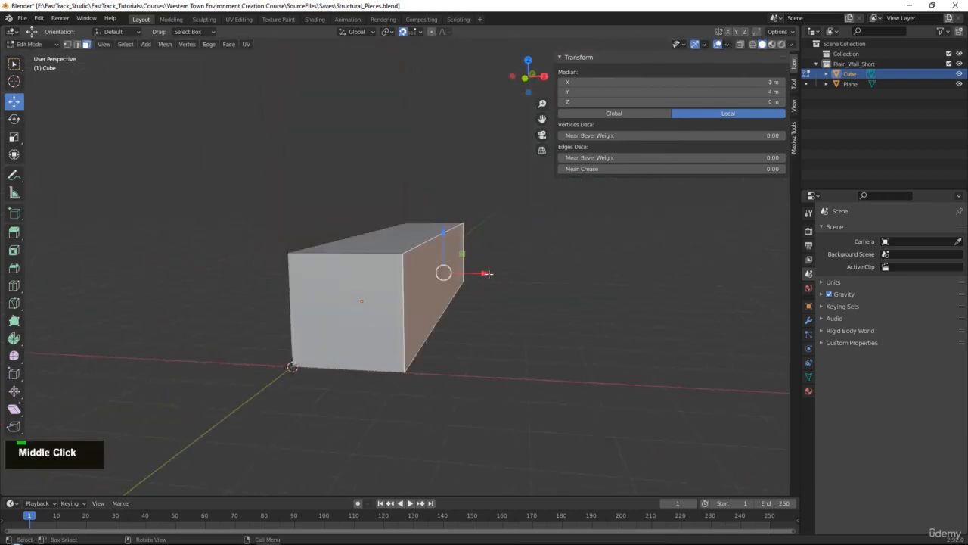
{"action": "left_click", "coordinate": [389, 235]}
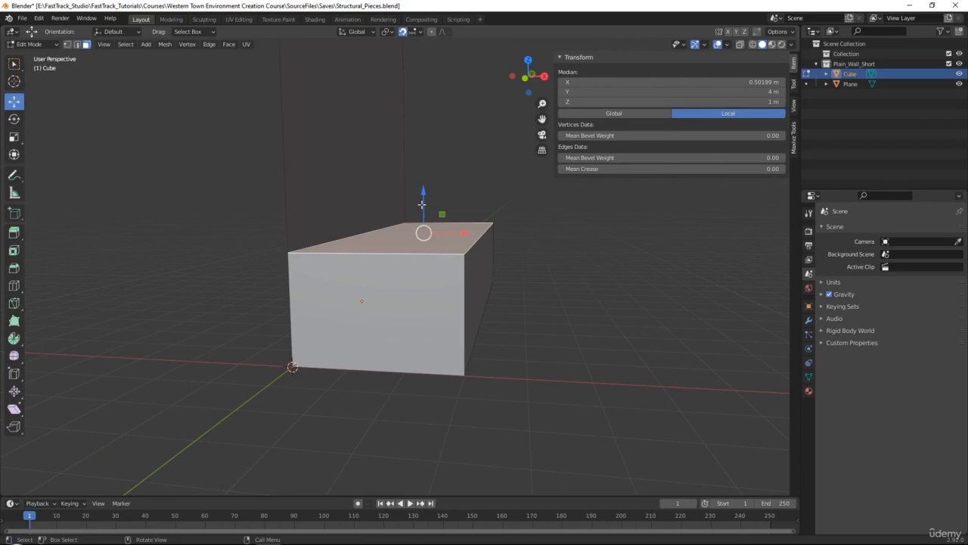
{"action": "left_click_drag", "start_coordinate": [422, 204], "coordinate": [422, 242]}
{"action": "middle_click_drag", "start_coordinate": [421, 243], "coordinate": [418, 264]}
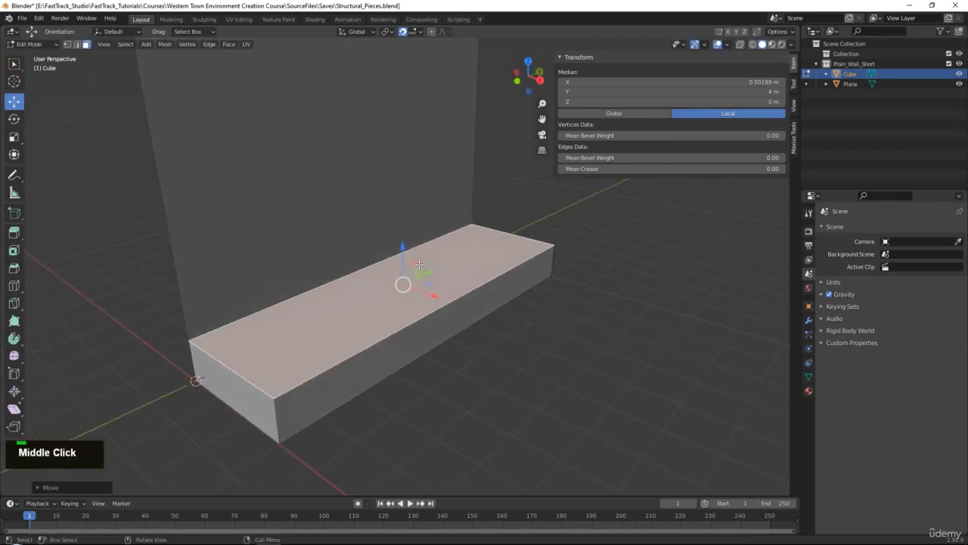
- Compare the walkway's proportions with the raised boardwalk and stairs in the reference photo
{"action": "right_click_drag", "start_coordinate": [967, 236], "coordinate": [325, 209]}
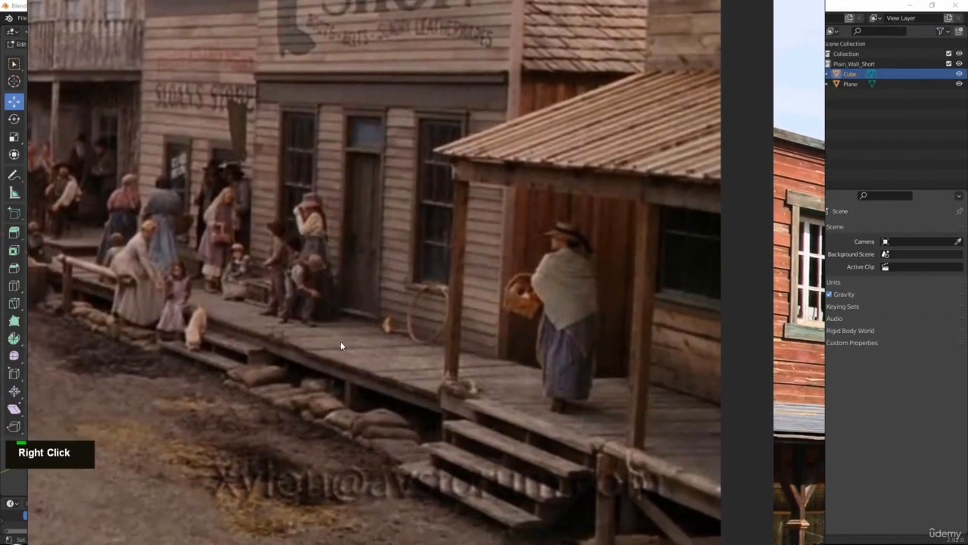
{"action": "scroll", "coordinate": [316, 367], "scroll_direction": "down", "scroll_amount": 3}
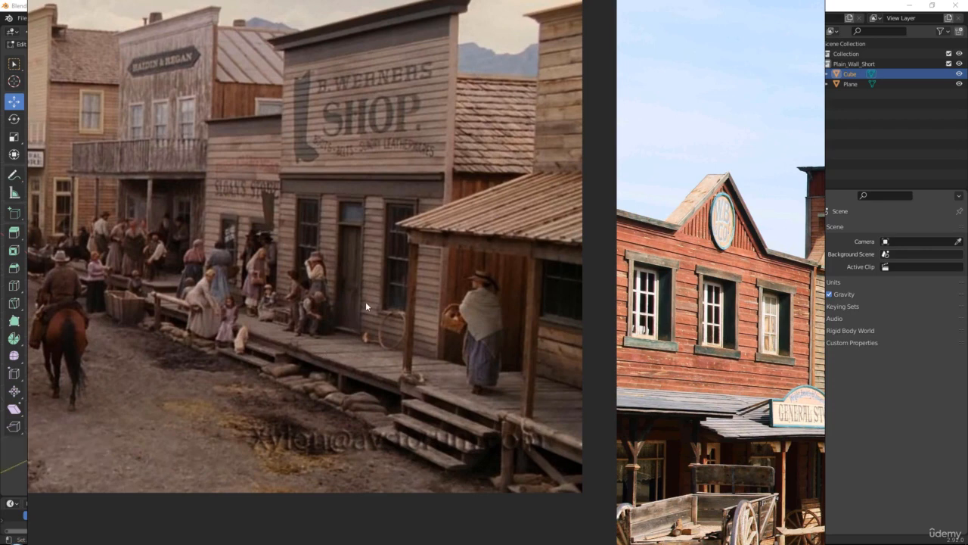
{"action": "scroll", "coordinate": [375, 356], "scroll_direction": "up", "scroll_amount": 2}
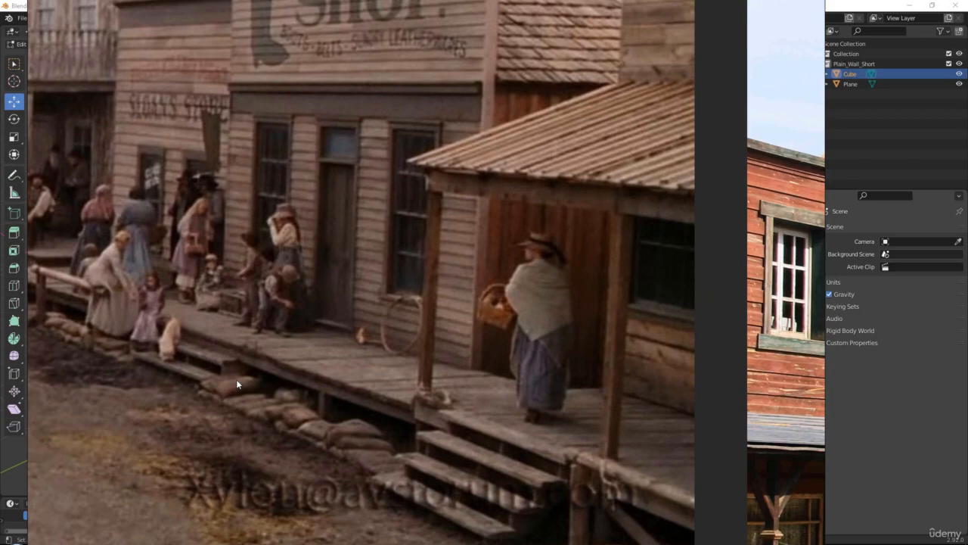
{"action": "right_click_drag", "start_coordinate": [439, 255], "coordinate": [967, 261]}
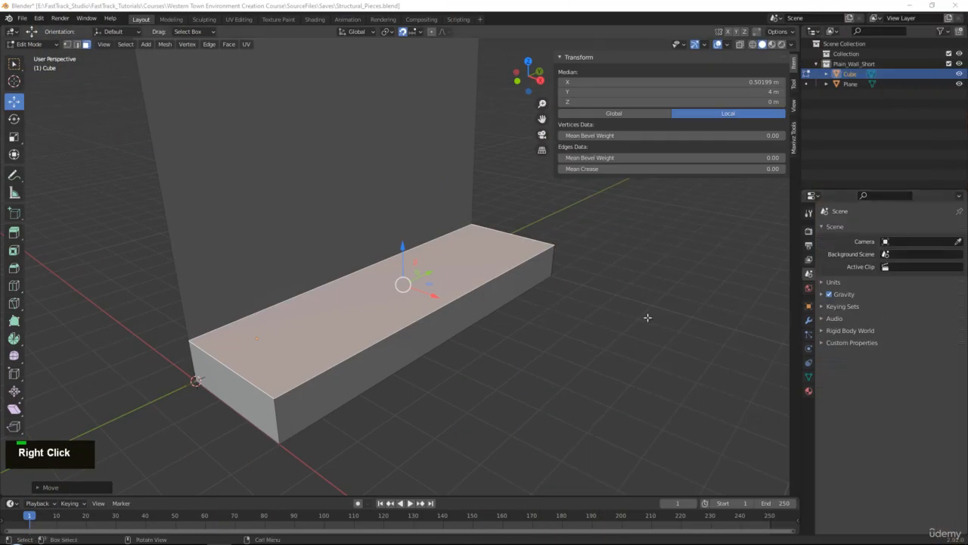
- Return to Object Mode, create a new collection and move the walkway cube into it
{"action": "middle_click_drag", "start_coordinate": [484, 326], "coordinate": [439, 335]}
{"action": "key", "text": "Tab"}
{"action": "scroll", "coordinate": [439, 334], "scroll_direction": "down", "scroll_amount": 1}
{"action": "middle_click_drag", "start_coordinate": [533, 286], "coordinate": [488, 301], "text": "alt"}
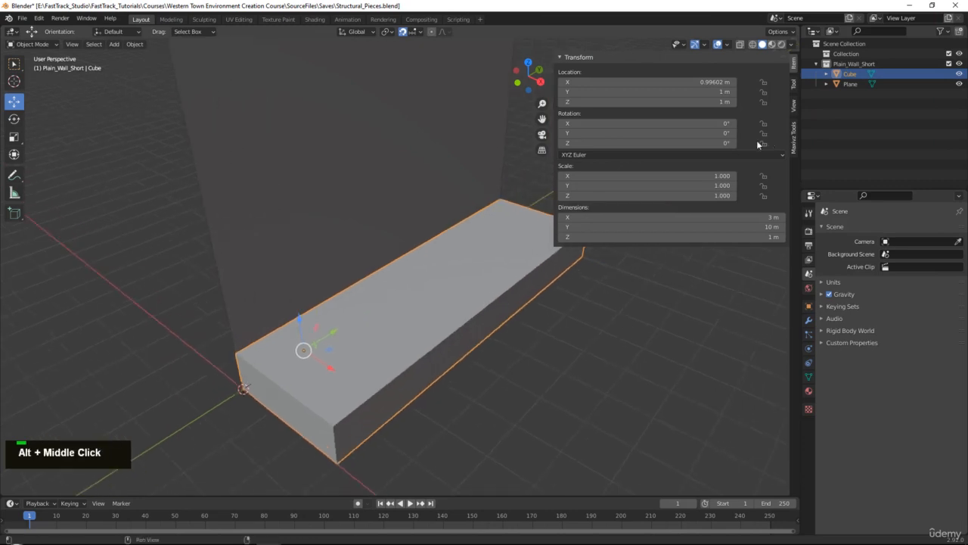
{"action": "right_click", "coordinate": [841, 121]}
{"action": "left_click", "coordinate": [842, 121]}
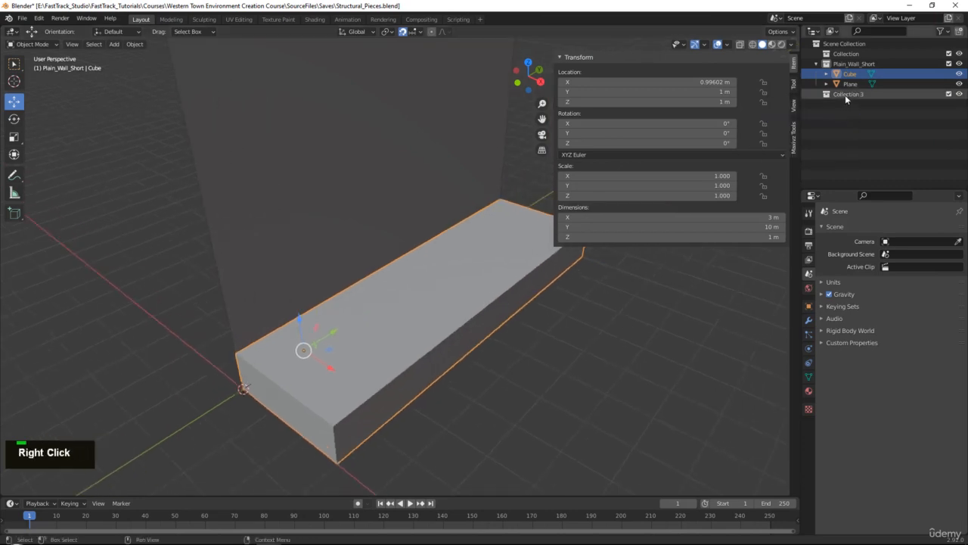
{"action": "left_click_drag", "start_coordinate": [848, 75], "coordinate": [851, 93]}
- Rename the new collection Walkway_Straight, copying the name from the Asset_List.txt file in Notepad
{"action": "double_click", "coordinate": [850, 85]}
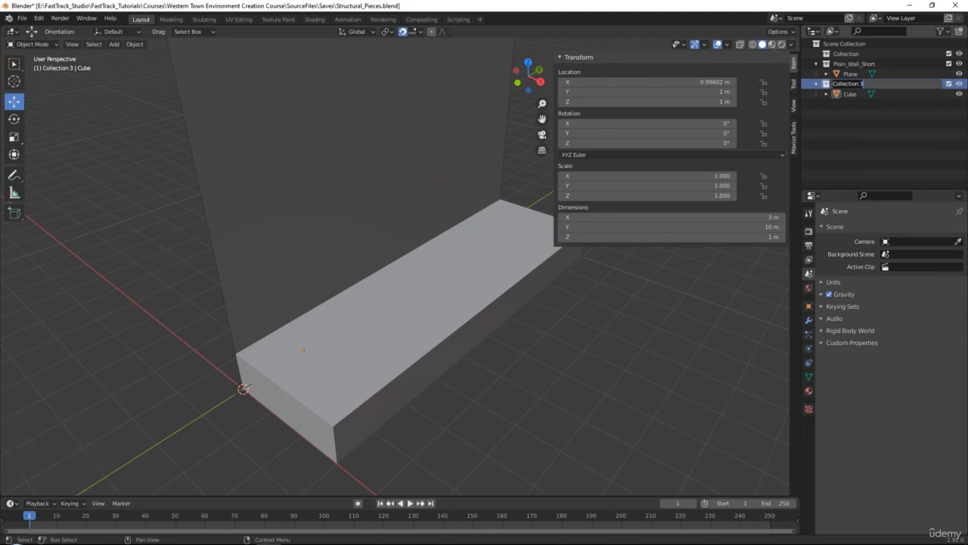
{"action": "key", "text": "alt+Tab"}
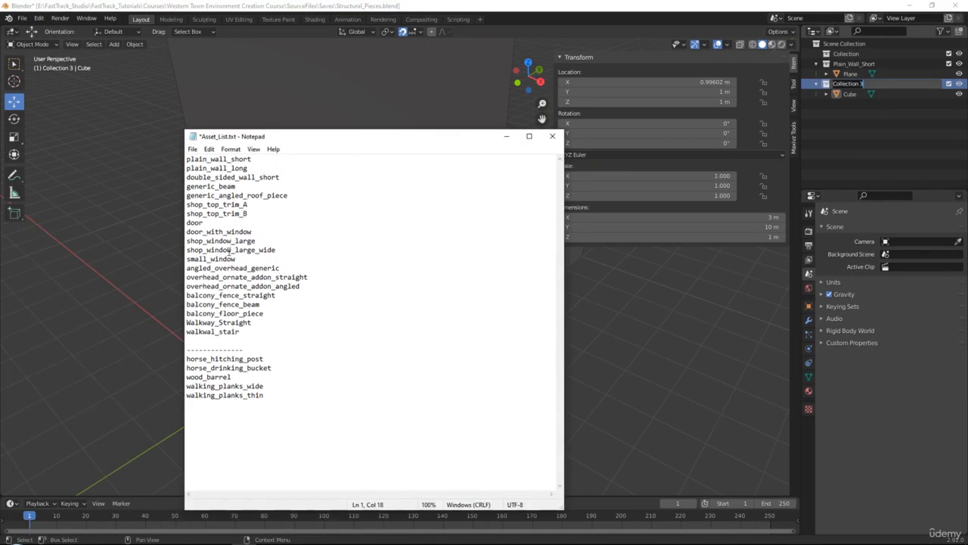
{"action": "left_click_drag", "start_coordinate": [251, 322], "coordinate": [187, 323]}
{"action": "key", "text": "ctrl+c"}
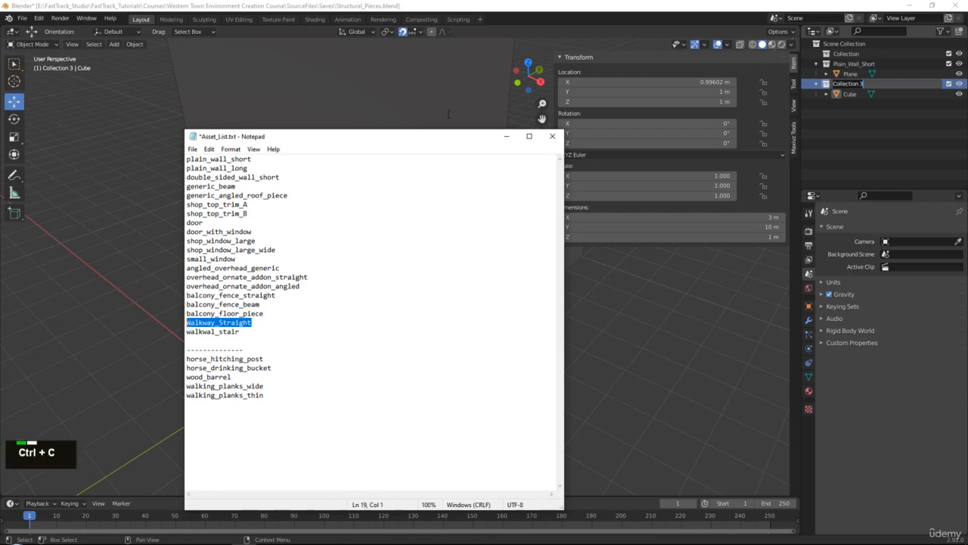
{"action": "key", "text": "alt+Tab"}
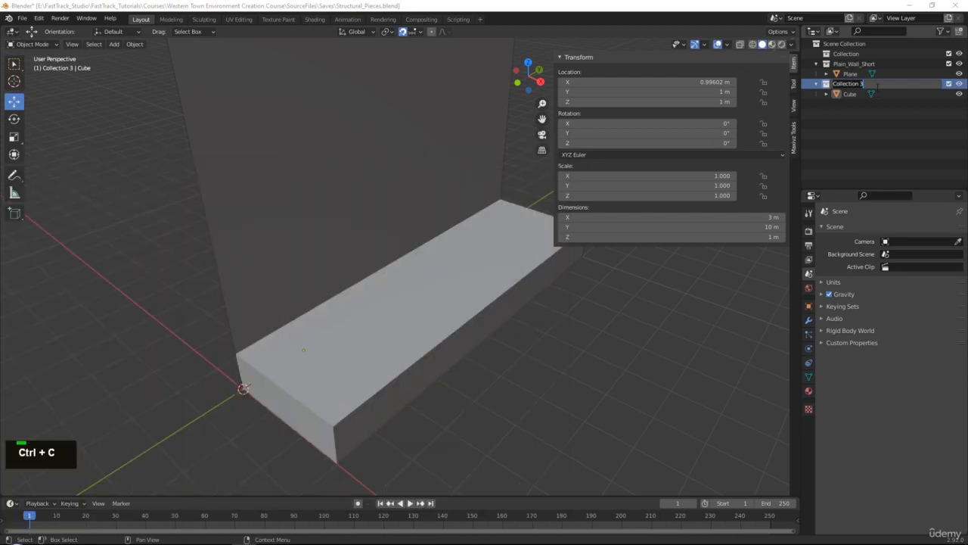
{"action": "double_click", "coordinate": [877, 84]}
{"action": "key", "text": "ctrl+v"}
{"action": "key", "text": "Return"}
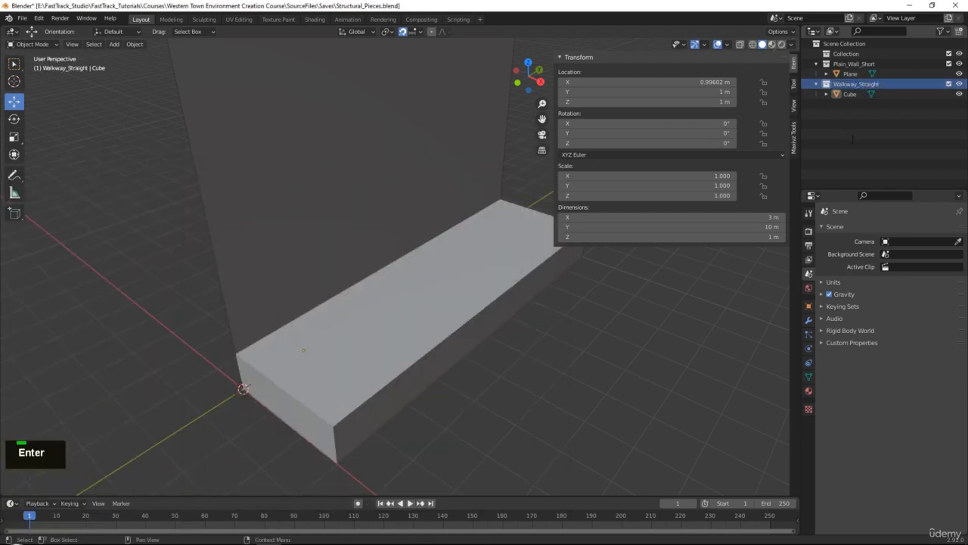
- Select the walkway cube and export it as an FBX named Walkway_Straight into the To_Unreal folder
{"action": "left_click", "coordinate": [541, 258]}
{"action": "left_click", "coordinate": [27, 17]}
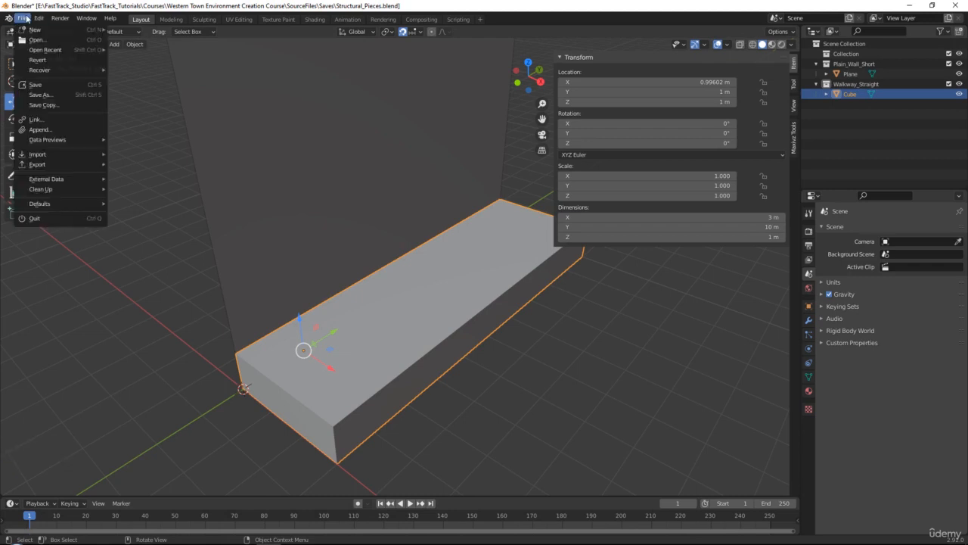
{"action": "mouse_move", "coordinate": [72, 178]}
{"action": "left_click", "coordinate": [144, 231]}
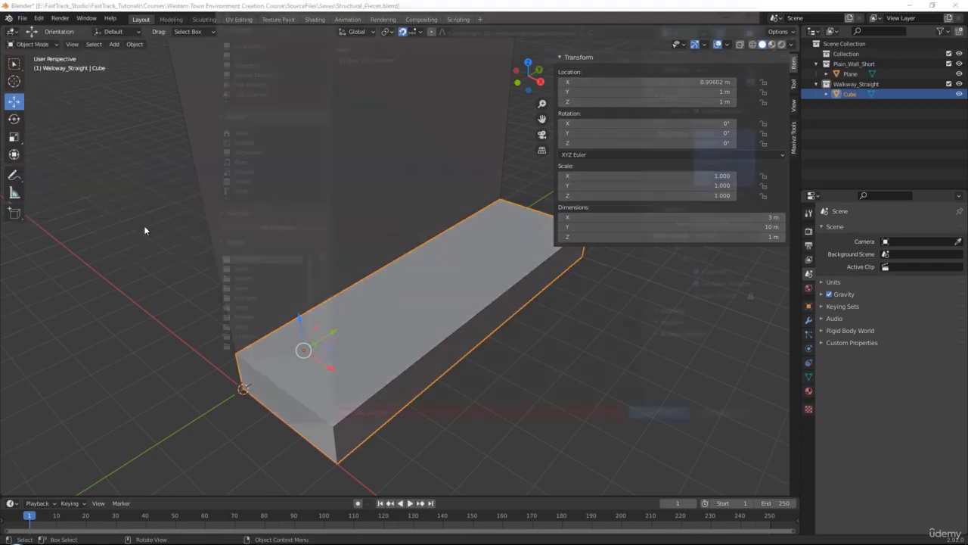
{"action": "left_click", "coordinate": [400, 420]}
{"action": "key", "text": "ctrl+v"}
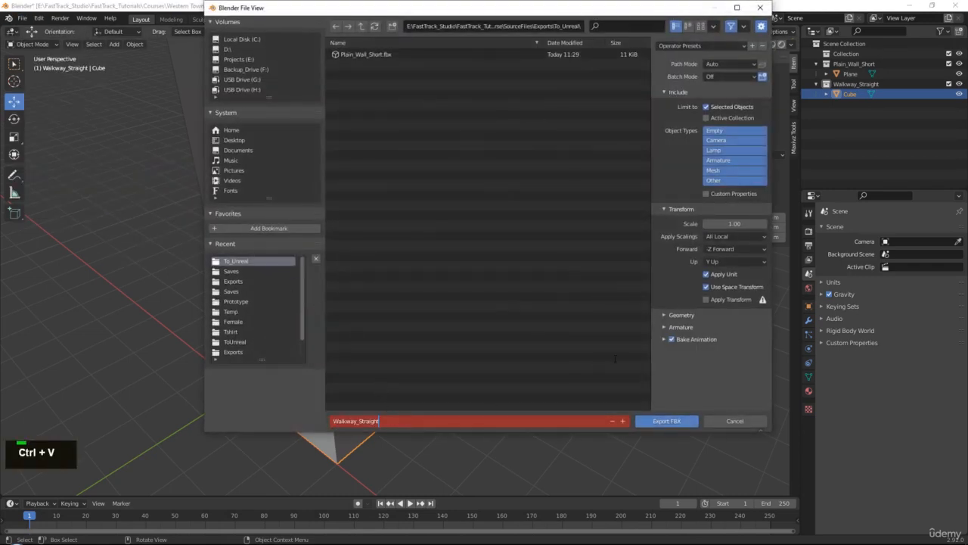
{"action": "double_click", "coordinate": [666, 420]}
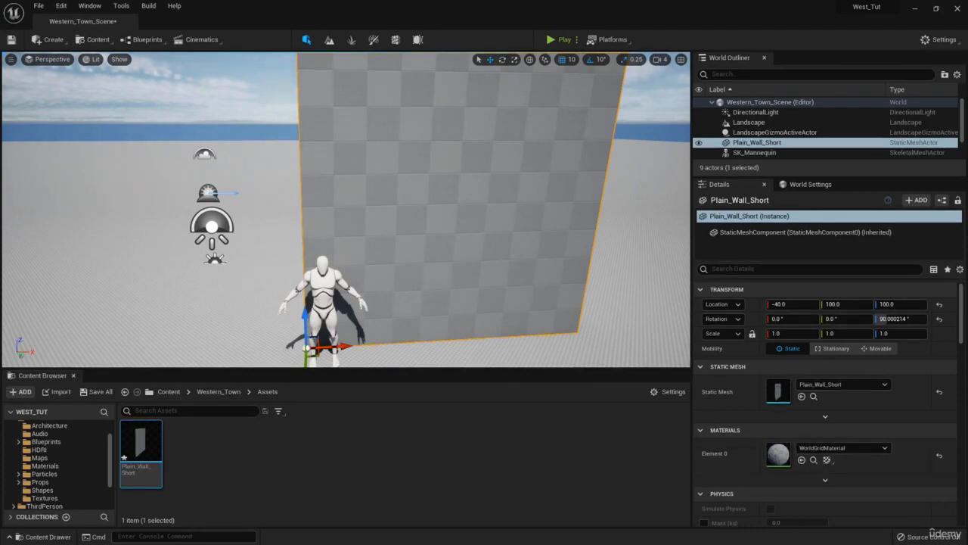
- In Unreal Editor, import the Walkway_Straight FBX into the Western_Town Assets folder with an import uniform scale of 0.5, and close the message log
{"action": "left_click_drag", "start_coordinate": [197, 544], "coordinate": [265, 448]}
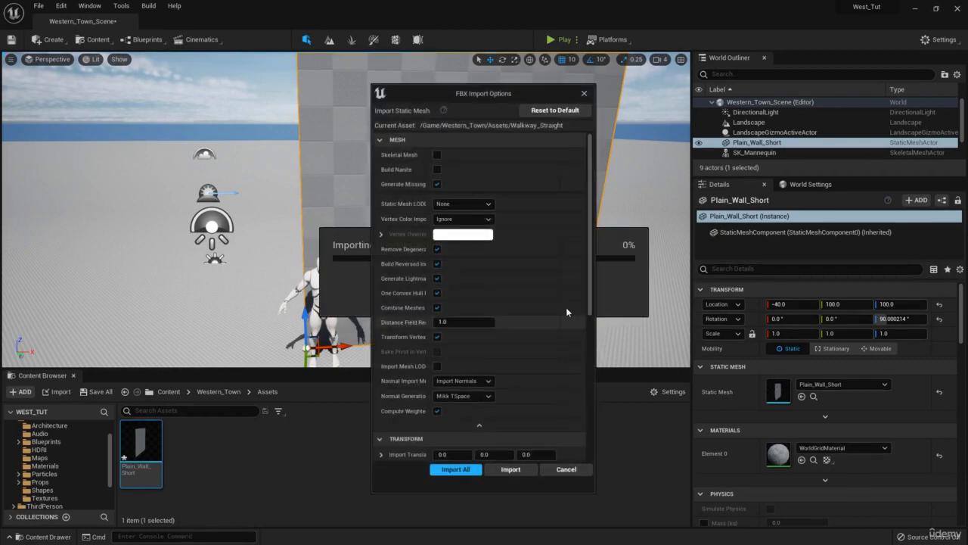
{"action": "scroll", "coordinate": [457, 344], "scroll_direction": "down", "scroll_amount": 4}
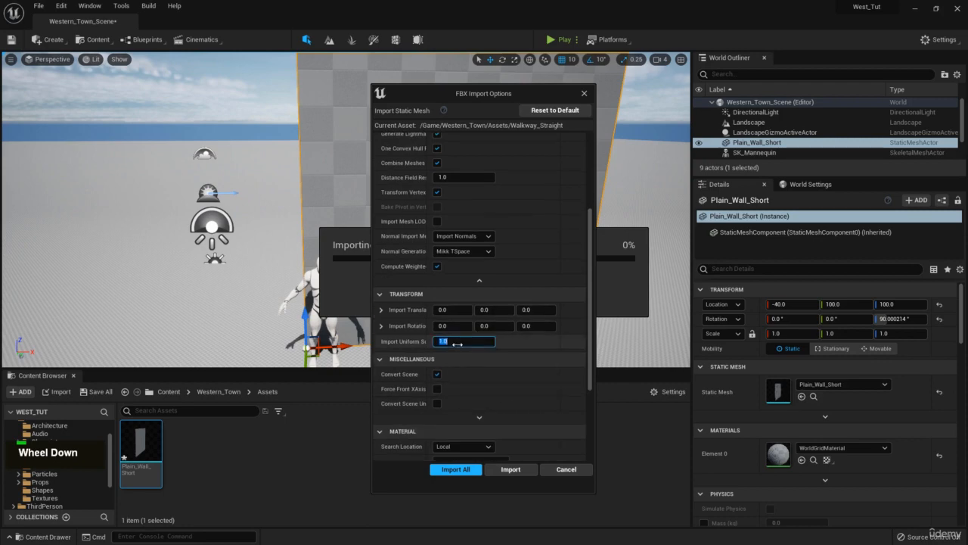
{"action": "type", "text": "0.5"}
{"action": "key", "text": "Return"}
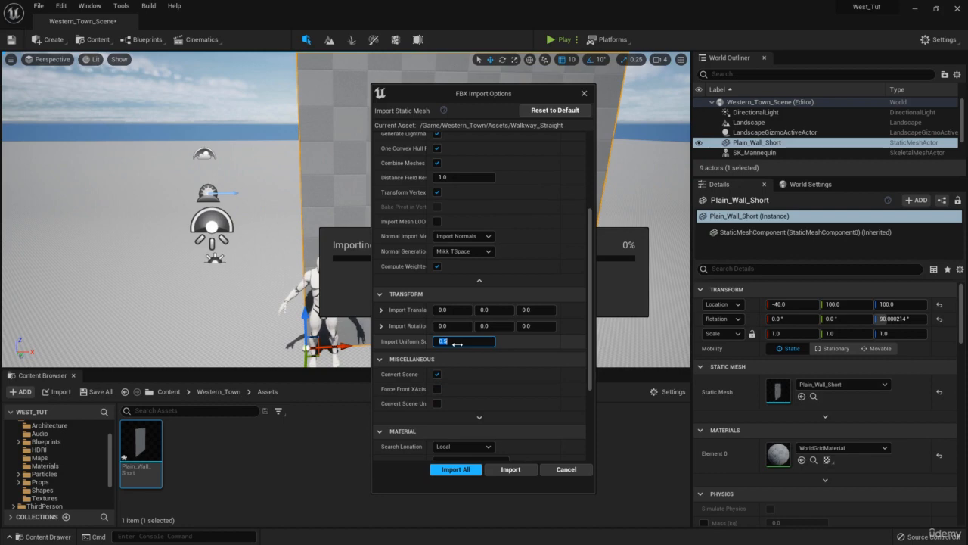
{"action": "left_click", "coordinate": [511, 469]}
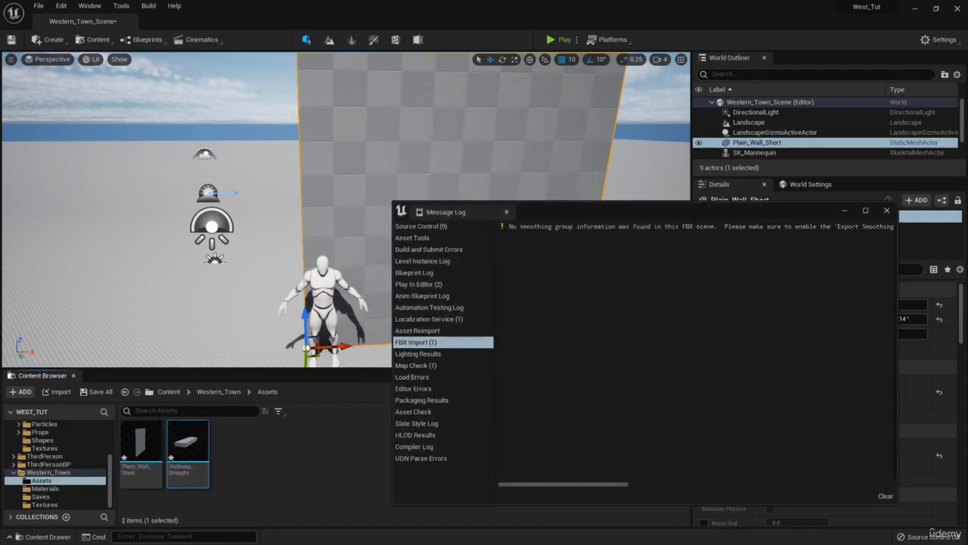
{"action": "left_click", "coordinate": [889, 212]}
- Place the Walkway_Straight mesh in the level along the foot of the wall, at location -40, 100, 100 with 90° Z rotation
{"action": "key", "text": "w"}
{"action": "right_click_drag", "start_coordinate": [330, 190], "coordinate": [556, 246]}
{"action": "key", "text": "d"}
{"action": "left_click_drag", "start_coordinate": [187, 445], "coordinate": [271, 260]}
{"action": "key", "text": "e"}
{"action": "key", "text": "w"}
{"action": "right_click_drag", "start_coordinate": [307, 248], "coordinate": [253, 241]}
{"action": "key", "text": "s"}
{"action": "key", "text": "d"}
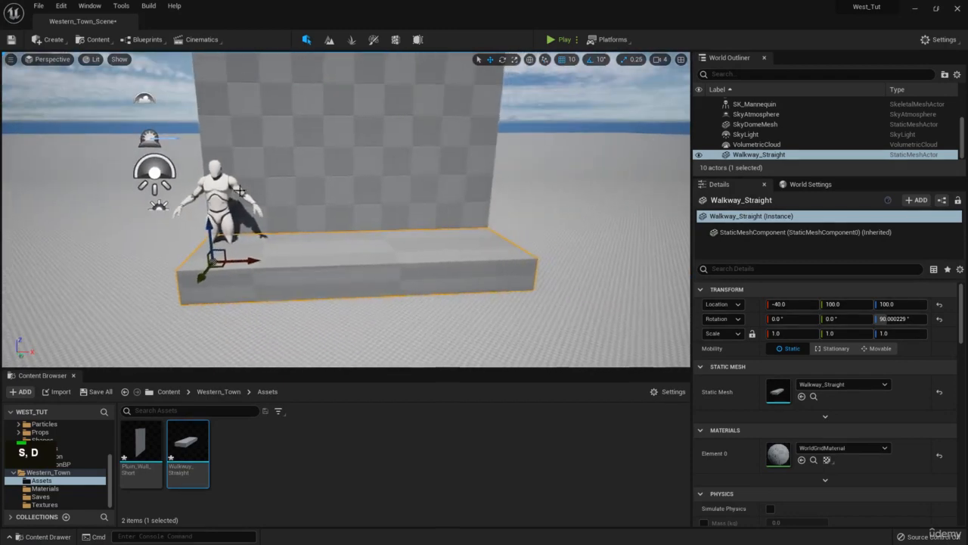
- Move the mannequin along the wall to about X 200 so it stands near the middle of the walkway
{"action": "left_click", "coordinate": [219, 209]}
{"action": "left_click_drag", "start_coordinate": [221, 246], "coordinate": [390, 239]}
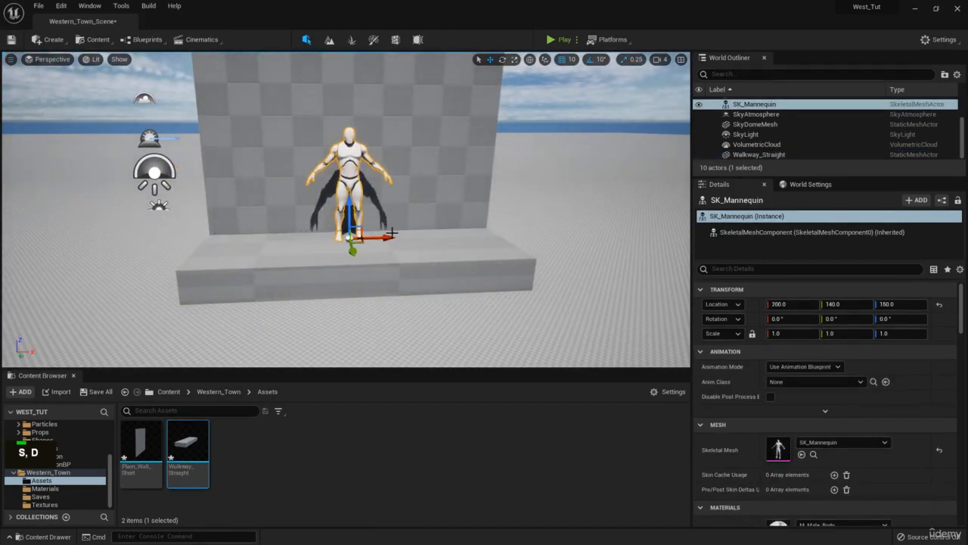
{"action": "key", "text": "s"}
{"action": "right_click_drag", "start_coordinate": [390, 239], "coordinate": [390, 250]}
{"action": "key", "text": "w"}
{"action": "key", "text": "e"}
- Examine the boardwalk, doors and people in the Western street reference photo to judge scale, and return to Blender
{"action": "right_click_drag", "start_coordinate": [967, 214], "coordinate": [365, 182]}
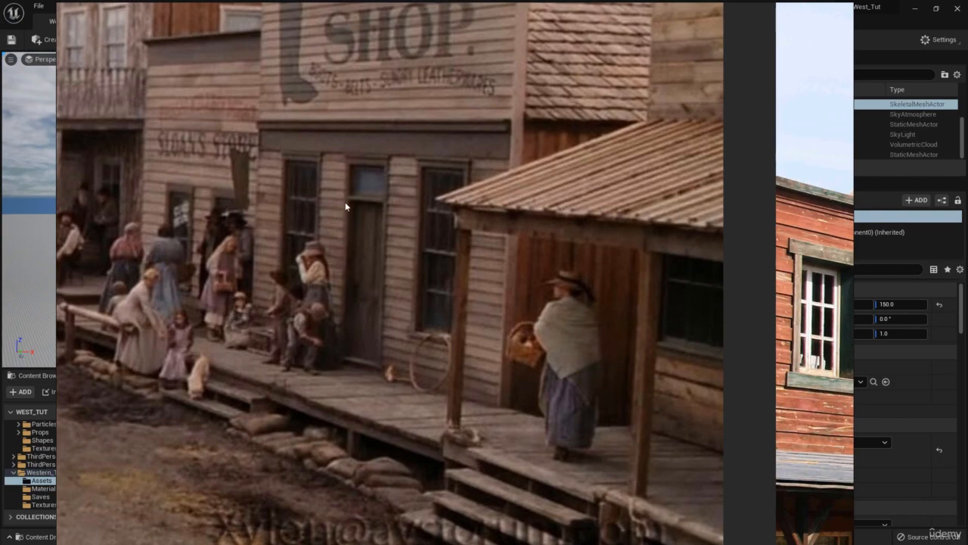
{"action": "scroll", "coordinate": [404, 250], "scroll_direction": "down", "scroll_amount": 3}
{"action": "middle_click_drag", "start_coordinate": [361, 267], "coordinate": [435, 262]}
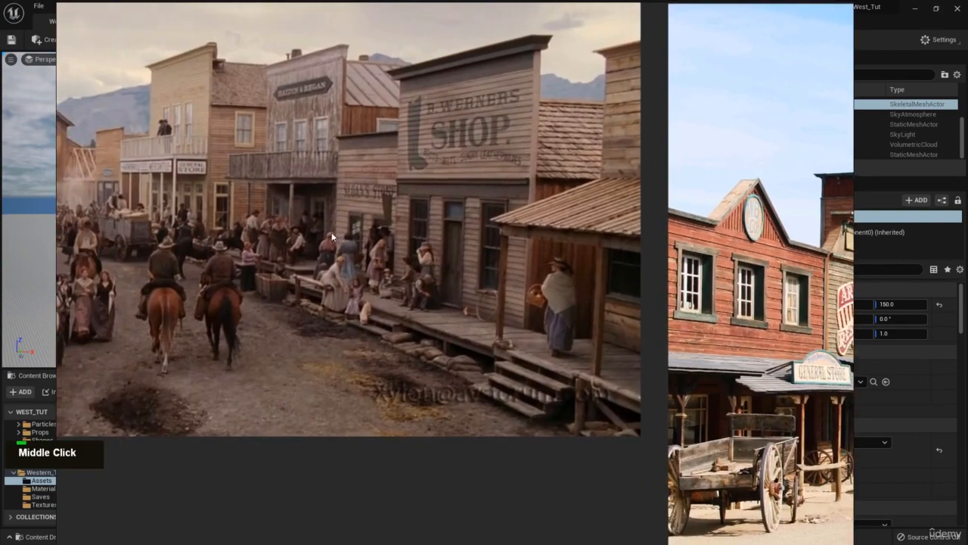
{"action": "scroll", "coordinate": [331, 233], "scroll_direction": "up", "scroll_amount": 2}
{"action": "middle_click_drag", "start_coordinate": [485, 184], "coordinate": [353, 195]}
{"action": "scroll", "coordinate": [311, 180], "scroll_direction": "up", "scroll_amount": 2}
{"action": "right_click_drag", "start_coordinate": [298, 172], "coordinate": [967, 171]}
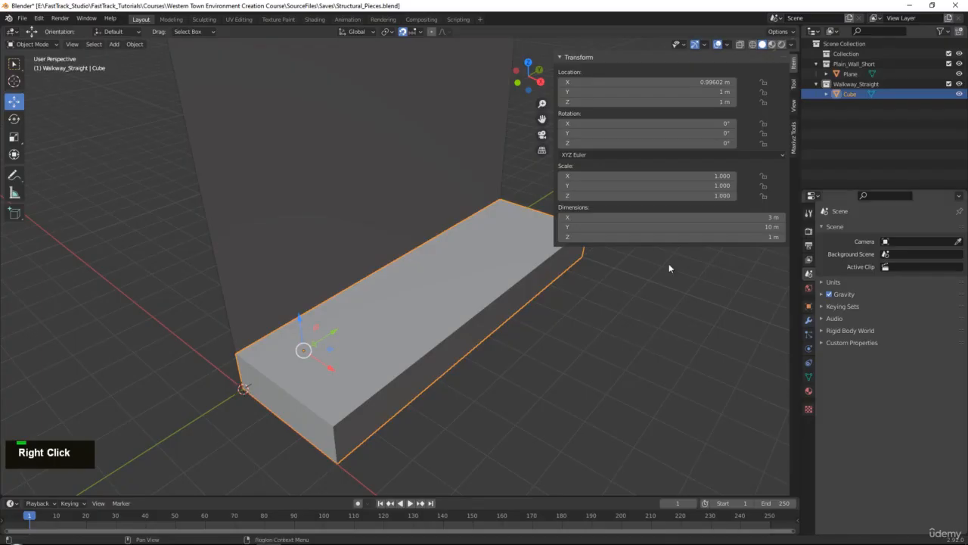
- Deselect the walkway and add a new cube at the world origin in the Walkway_Straight collection
{"action": "left_click", "coordinate": [614, 353]}
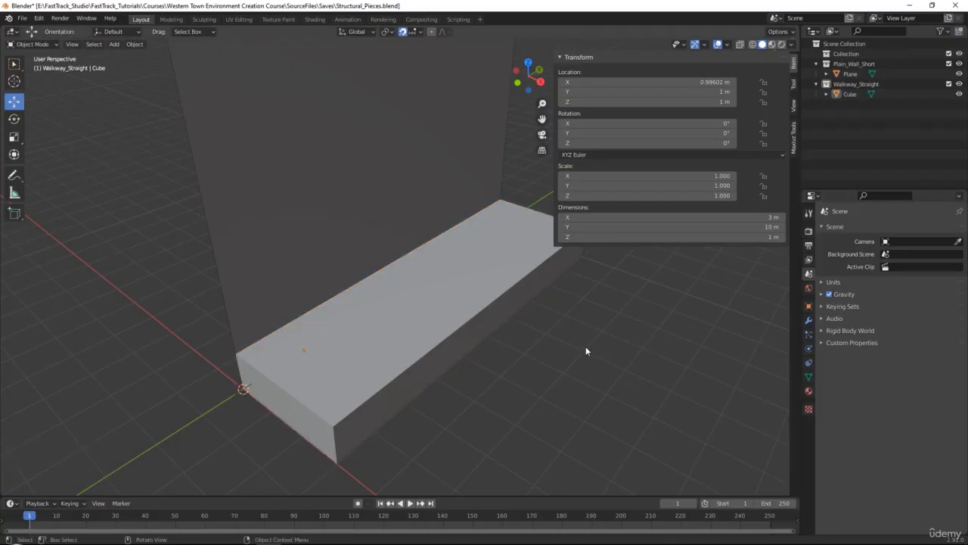
{"action": "key", "text": "alt"}
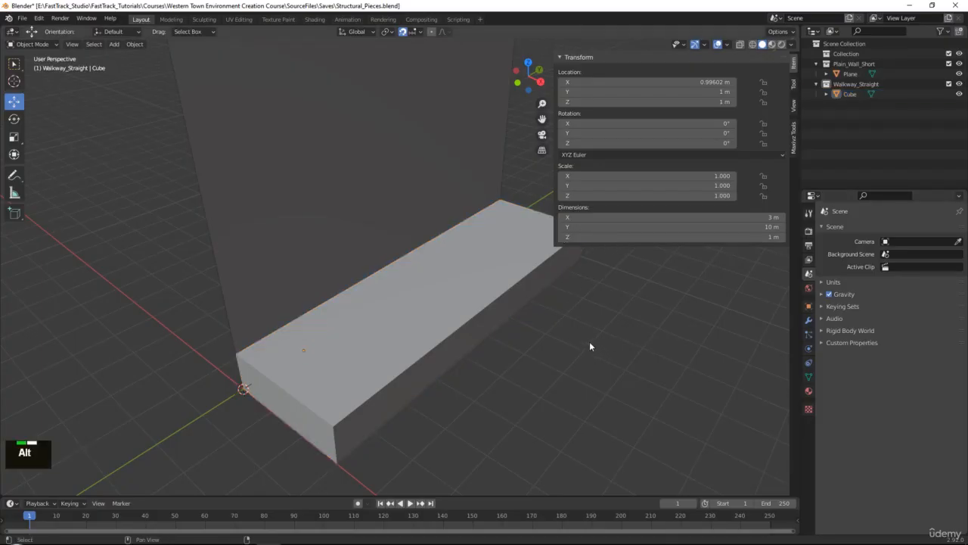
{"action": "middle_click", "coordinate": [589, 346], "text": "alt"}
{"action": "middle_click_drag", "start_coordinate": [564, 381], "coordinate": [437, 404]}
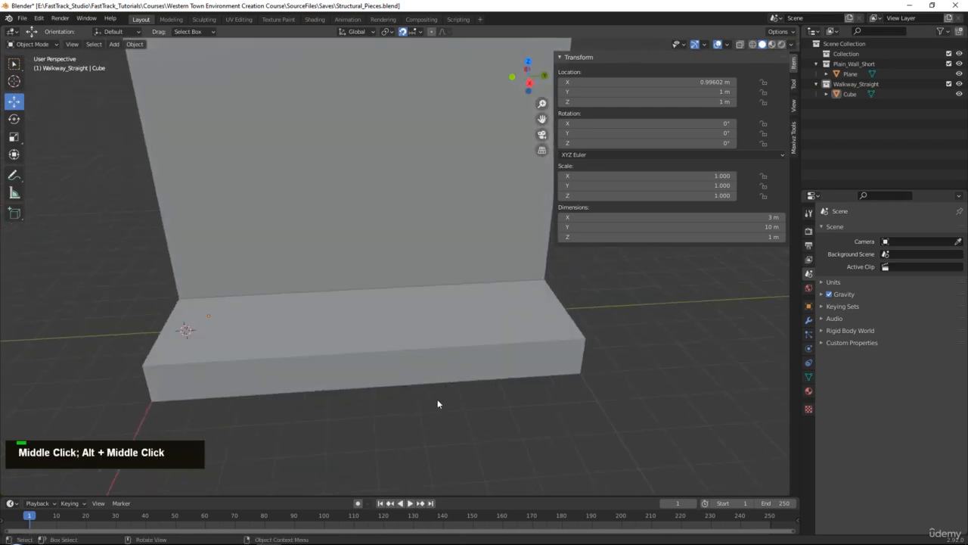
{"action": "scroll", "coordinate": [388, 400], "scroll_direction": "down", "scroll_amount": 1}
{"action": "middle_click", "coordinate": [389, 344], "text": "alt"}
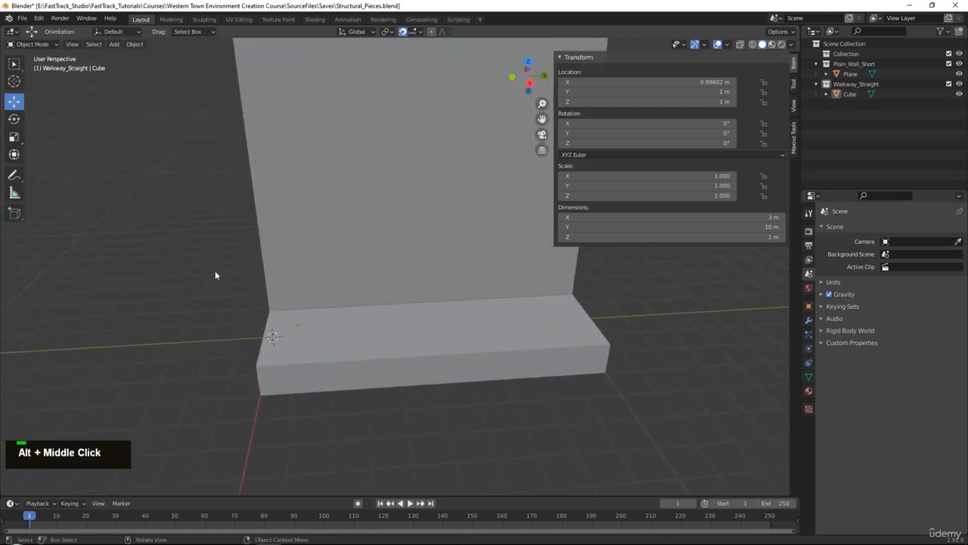
{"action": "key", "text": "shift+a"}
{"action": "mouse_move", "coordinate": [216, 273]}
{"action": "left_click", "coordinate": [279, 274]}
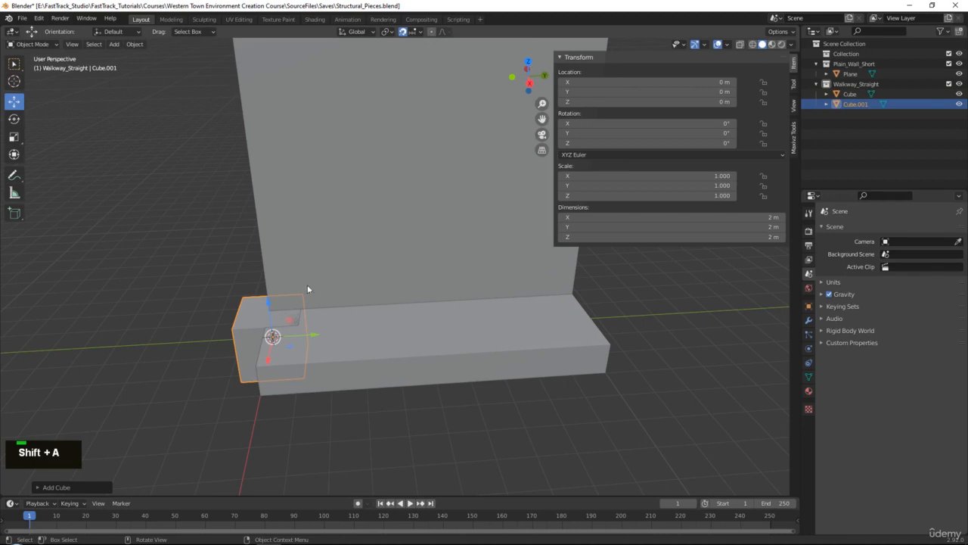
- Move the new cube to Y 5 m and Z 2 m, centred along the wall on top of the walkway
{"action": "key", "text": "g"}
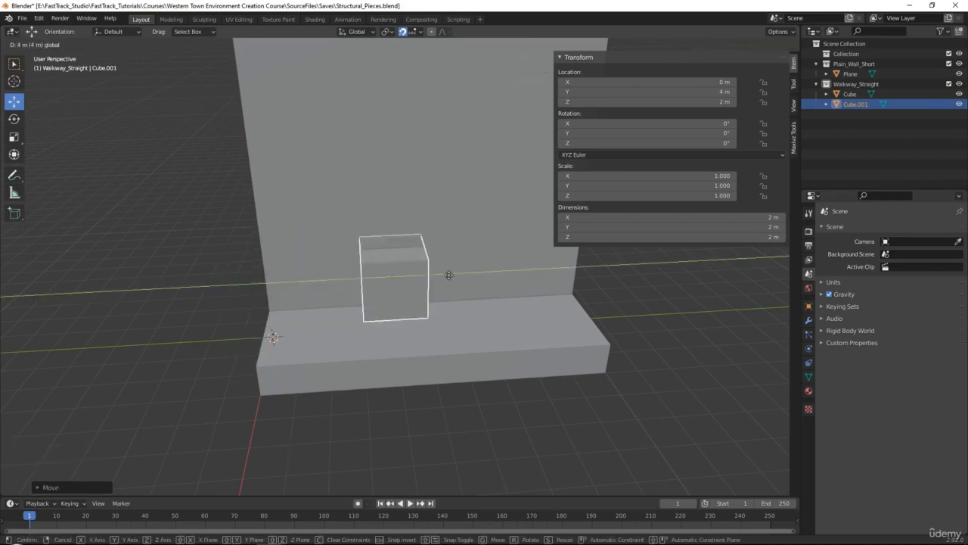
{"action": "left_click", "coordinate": [450, 274]}
{"action": "middle_click_drag", "start_coordinate": [451, 273], "coordinate": [434, 262]}
{"action": "scroll", "coordinate": [481, 253], "scroll_direction": "up", "scroll_amount": 1}
{"action": "middle_click", "coordinate": [438, 288], "text": "alt"}
{"action": "scroll", "coordinate": [436, 257], "scroll_direction": "down", "scroll_amount": 1}
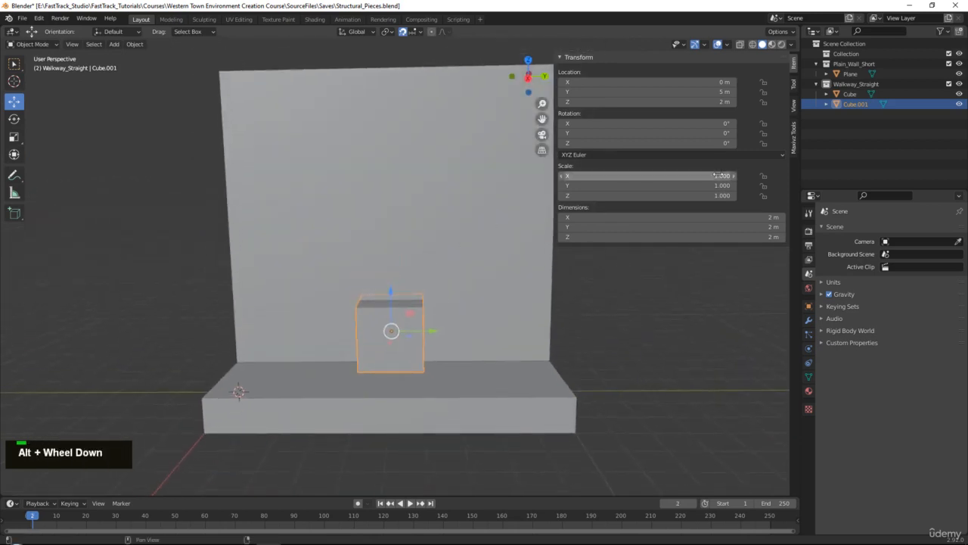
{"action": "middle_click_drag", "start_coordinate": [485, 238], "coordinate": [488, 233]}
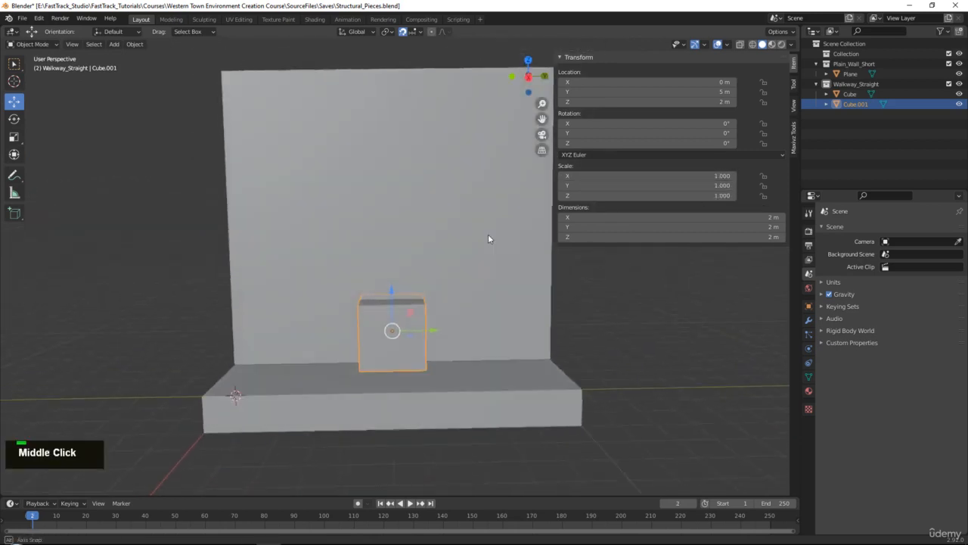
- Set the cube's Z scale to 2.2 and raise it to about Z 3.19 m so its base rests on the walkway
{"action": "left_click", "coordinate": [671, 175]}
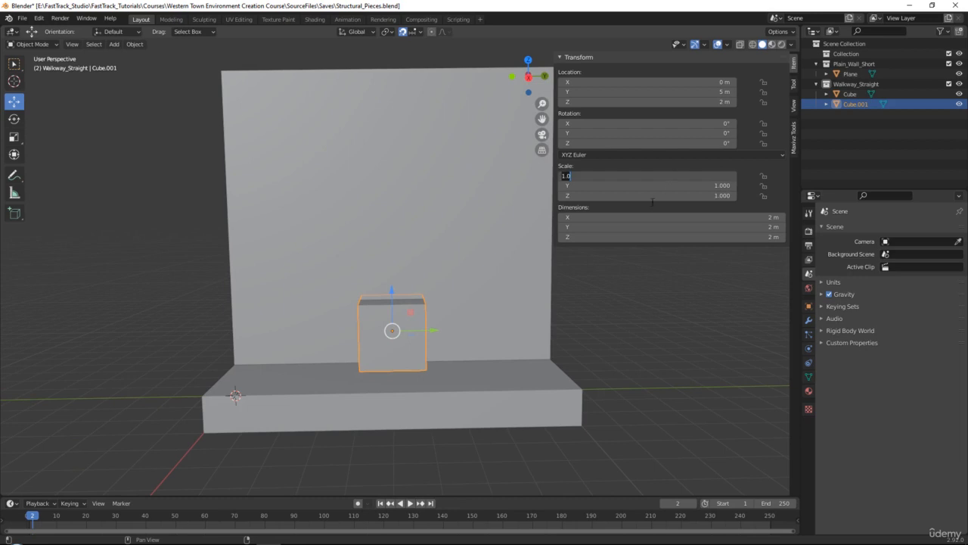
{"action": "left_click", "coordinate": [647, 196]}
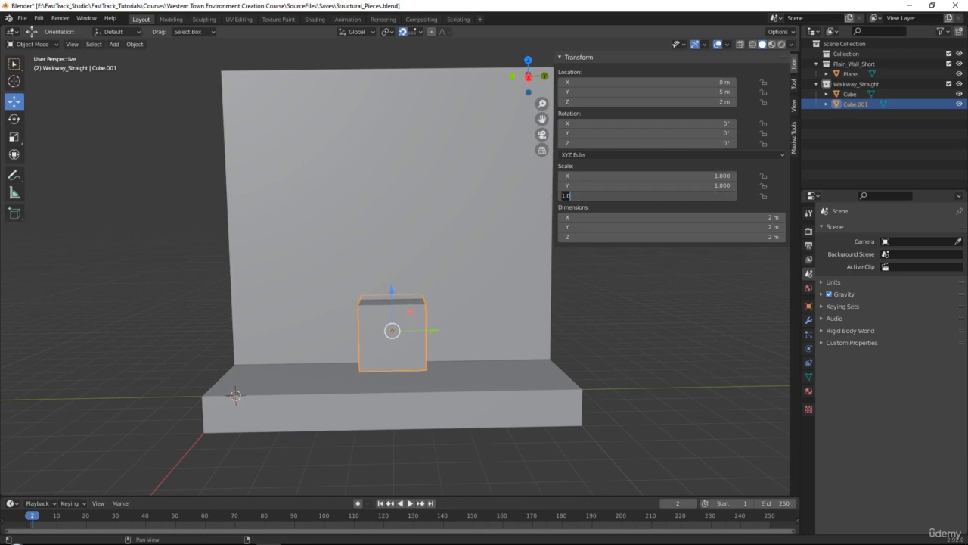
{"action": "type", "text": "2.2"}
{"action": "key", "text": "Return"}
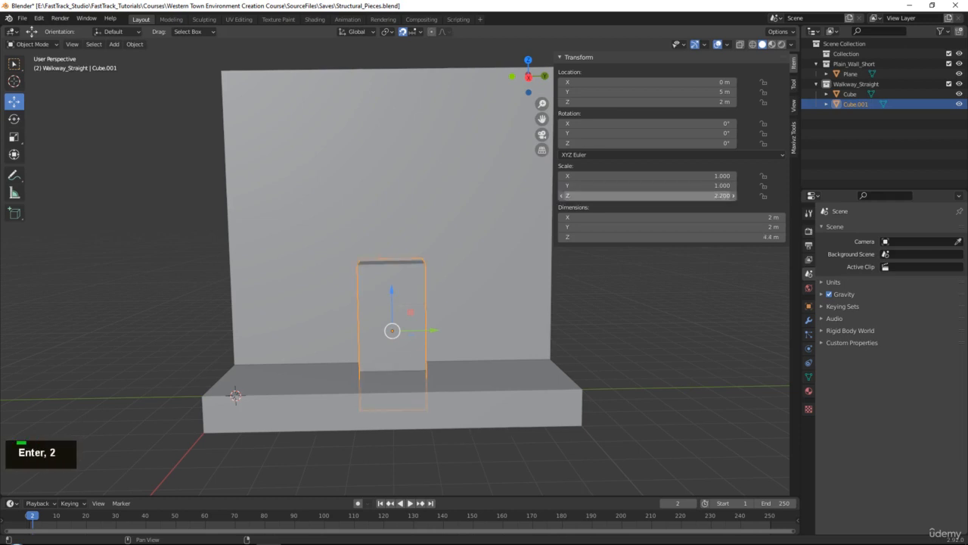
{"action": "left_click_drag", "start_coordinate": [392, 290], "coordinate": [390, 236]}
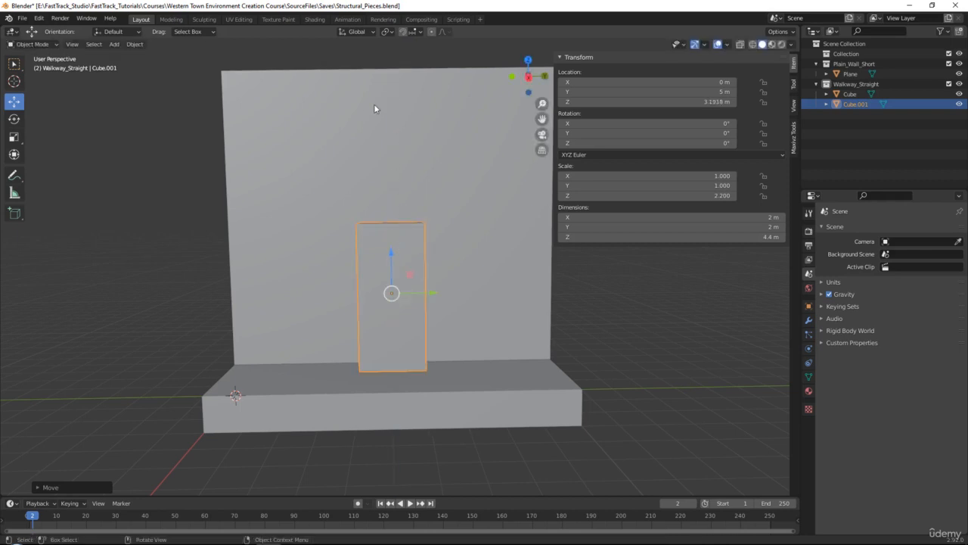
- Check the shop door in the reference photo, and thin the door block to about 0.375 m on X, placing it at about X 0.17 m
{"action": "right_click_drag", "start_coordinate": [967, 249], "coordinate": [484, 158]}
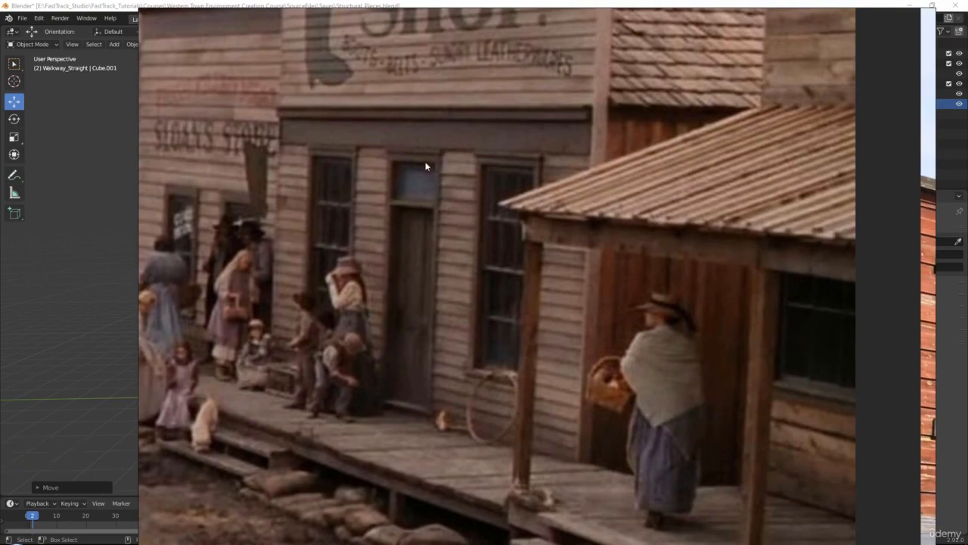
{"action": "right_click_drag", "start_coordinate": [423, 154], "coordinate": [967, 227]}
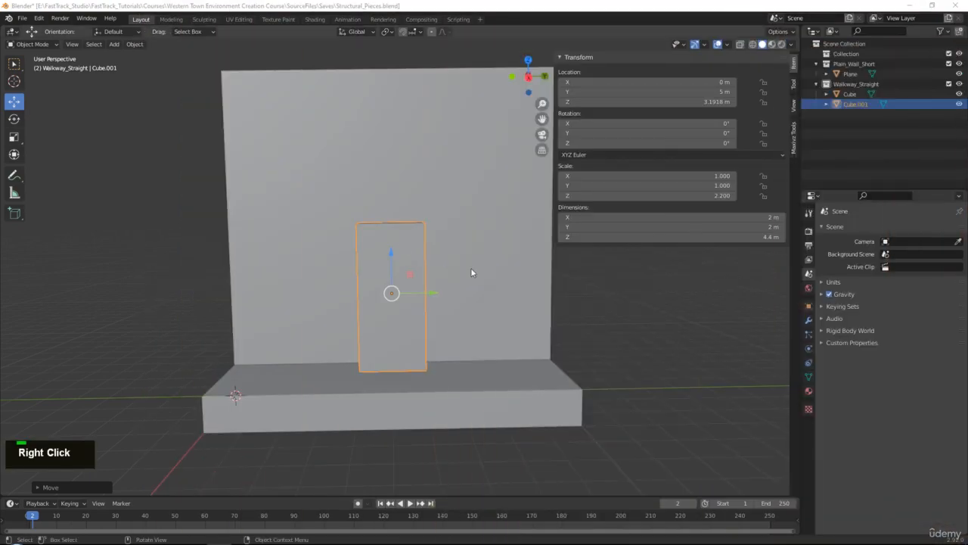
{"action": "middle_click_drag", "start_coordinate": [471, 267], "coordinate": [514, 290]}
{"action": "scroll", "coordinate": [514, 290], "scroll_direction": "up", "scroll_amount": 4}
{"action": "key", "text": "r"}
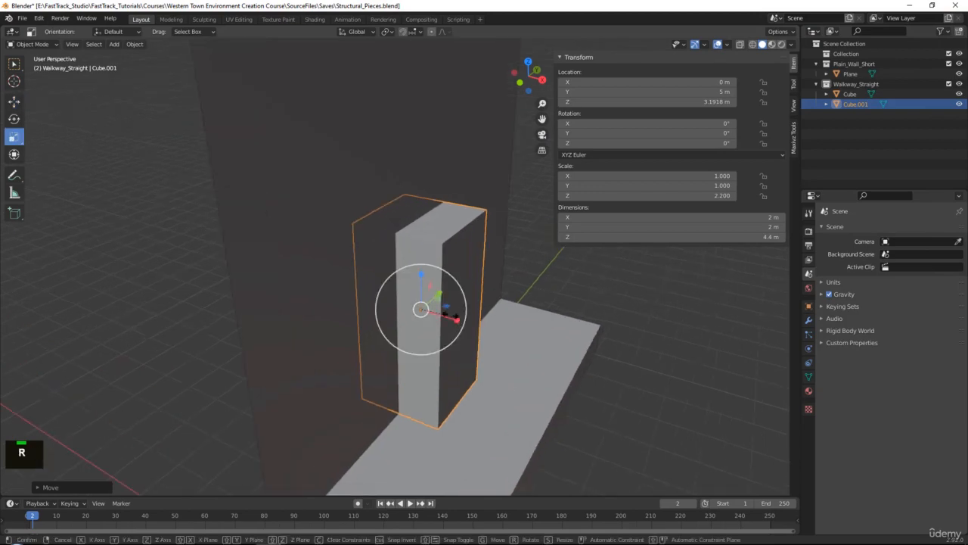
{"action": "mouse_move", "coordinate": [455, 323]}
{"action": "left_mouse_down"}
{"action": "mouse_move", "coordinate": [421, 302]}
{"action": "mouse_move", "coordinate": [459, 322]}
{"action": "left_mouse_up"}
{"action": "key", "text": "w"}
{"action": "key", "text": "r"}
{"action": "key", "text": "w"}
{"action": "middle_click_drag", "start_coordinate": [458, 323], "coordinate": [449, 252]}
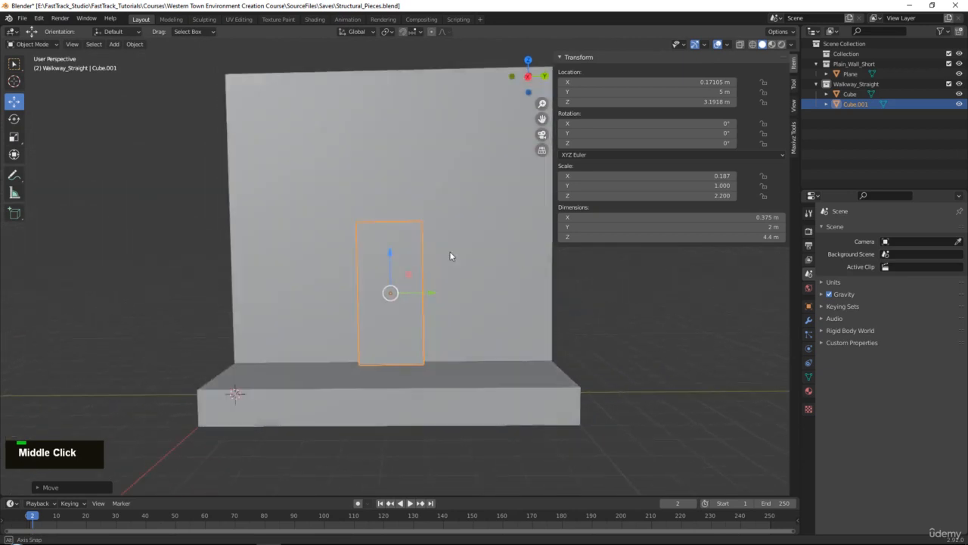
{"action": "middle_click", "coordinate": [433, 253], "text": "alt"}
{"action": "scroll", "coordinate": [390, 284], "scroll_direction": "up", "scroll_amount": 1}
{"action": "scroll", "coordinate": [390, 284], "scroll_direction": "down", "scroll_amount": 2}
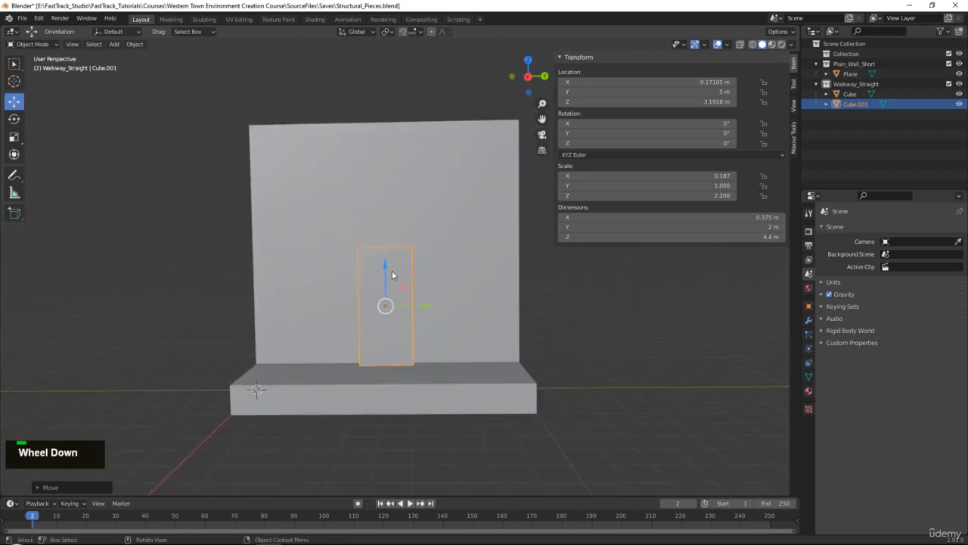
- With snapping enabled, raise the door block's top vertices to make it about 7.01 m tall
{"action": "scroll", "coordinate": [392, 274], "scroll_direction": "up", "scroll_amount": 1}
{"action": "key", "text": "Tab"}
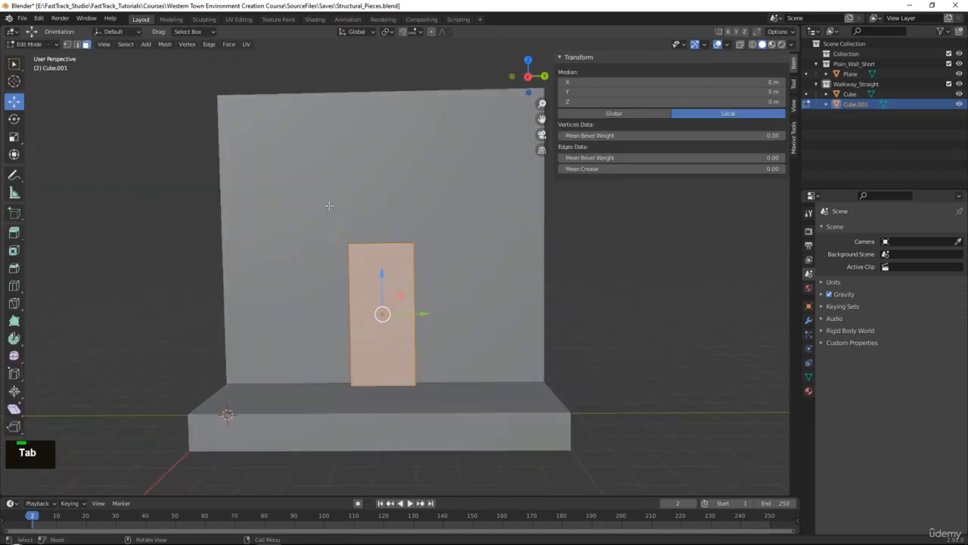
{"action": "middle_click_drag", "start_coordinate": [387, 213], "coordinate": [365, 234]}
{"action": "key", "text": "1"}
{"action": "left_click_drag", "start_coordinate": [300, 219], "coordinate": [488, 289]}
{"action": "middle_click_drag", "start_coordinate": [385, 261], "coordinate": [381, 208]}
{"action": "left_click_drag", "start_coordinate": [381, 208], "coordinate": [386, 96]}
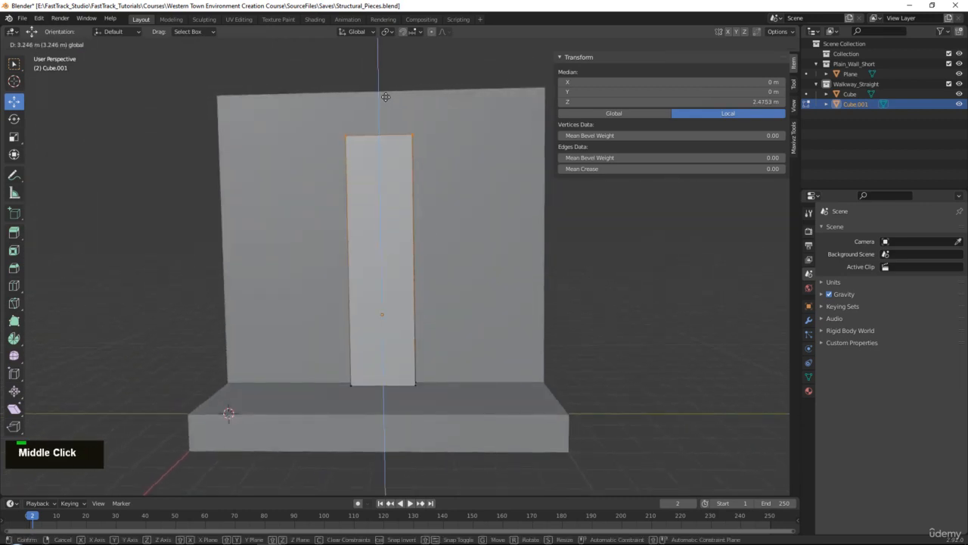
{"action": "key", "text": "ctrl+z"}
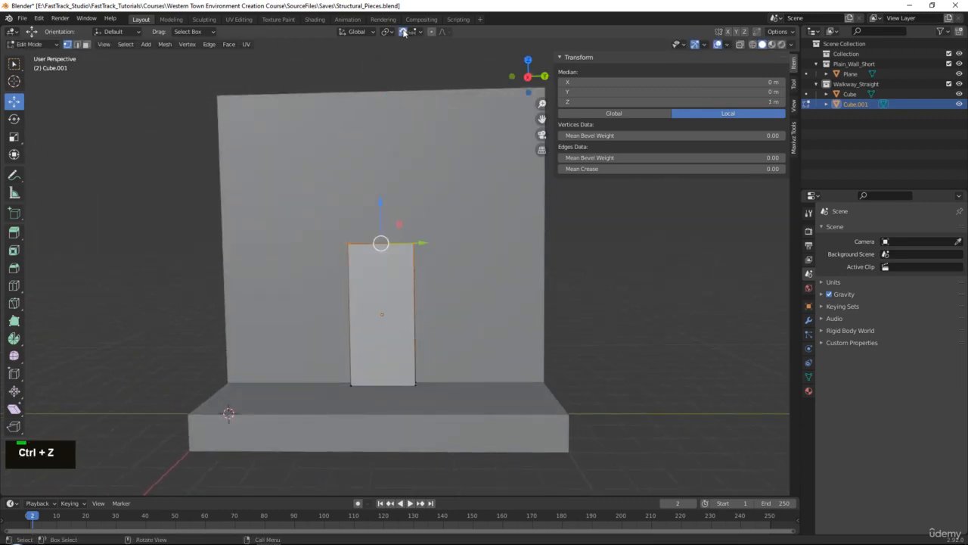
{"action": "left_click_drag", "start_coordinate": [381, 203], "coordinate": [388, 112]}
{"action": "key", "text": "Tab"}
- Widen the door block along Y to about 2.68 m
{"action": "key", "text": "r"}
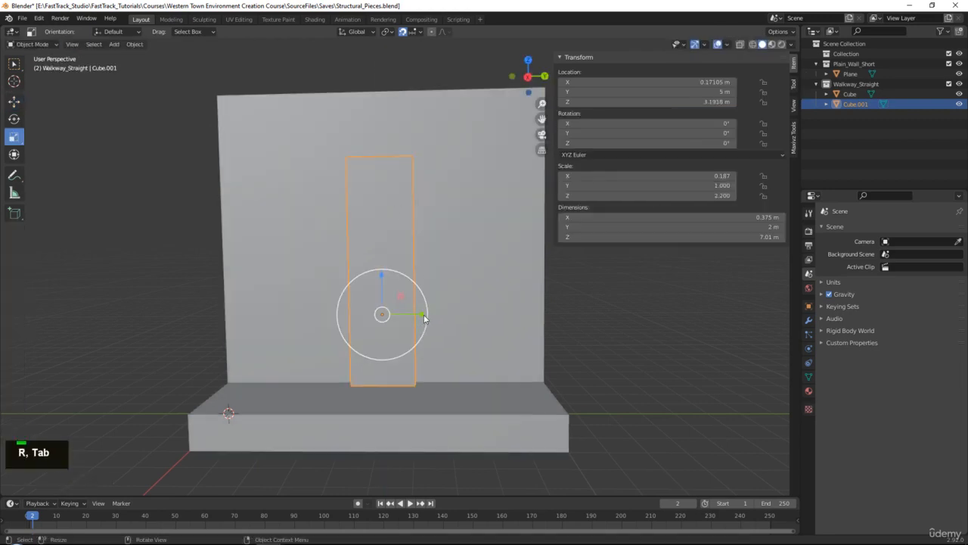
{"action": "left_click_drag", "start_coordinate": [425, 318], "coordinate": [443, 316]}
{"action": "middle_click_drag", "start_coordinate": [442, 316], "coordinate": [520, 281]}
{"action": "key", "text": "w"}
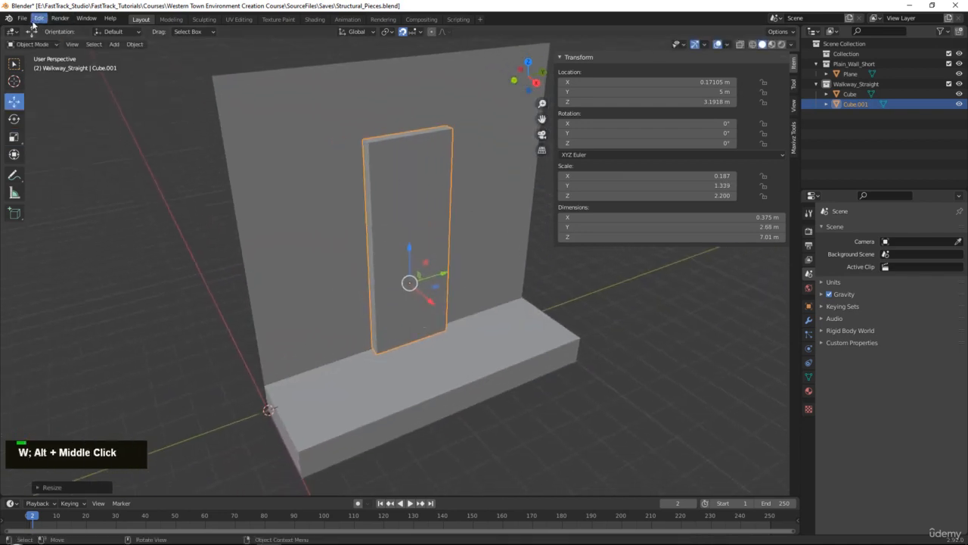
- Export the selected door block as an FBX named Door_A in the To_Unreal folder
{"action": "left_click", "coordinate": [23, 18]}
{"action": "mouse_move", "coordinate": [85, 164]}
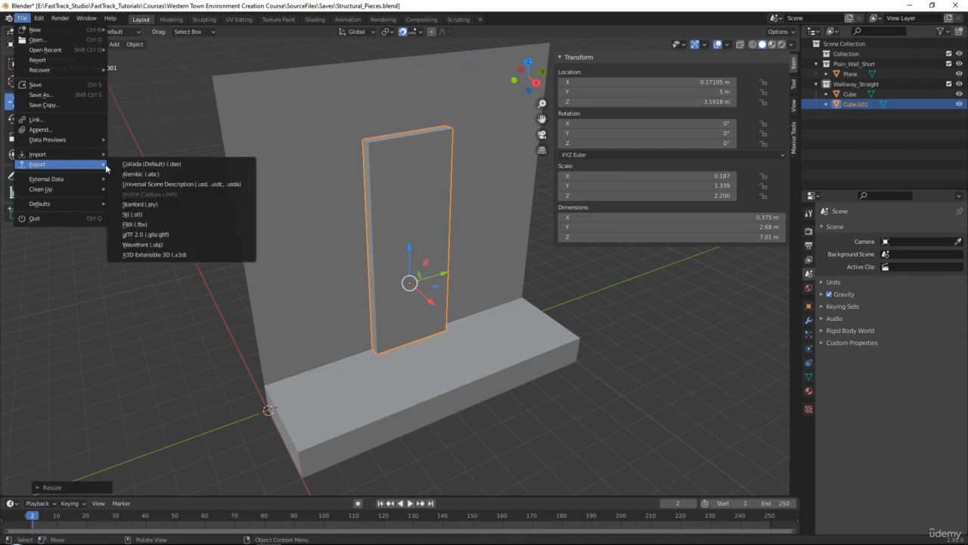
{"action": "left_click", "coordinate": [146, 225]}
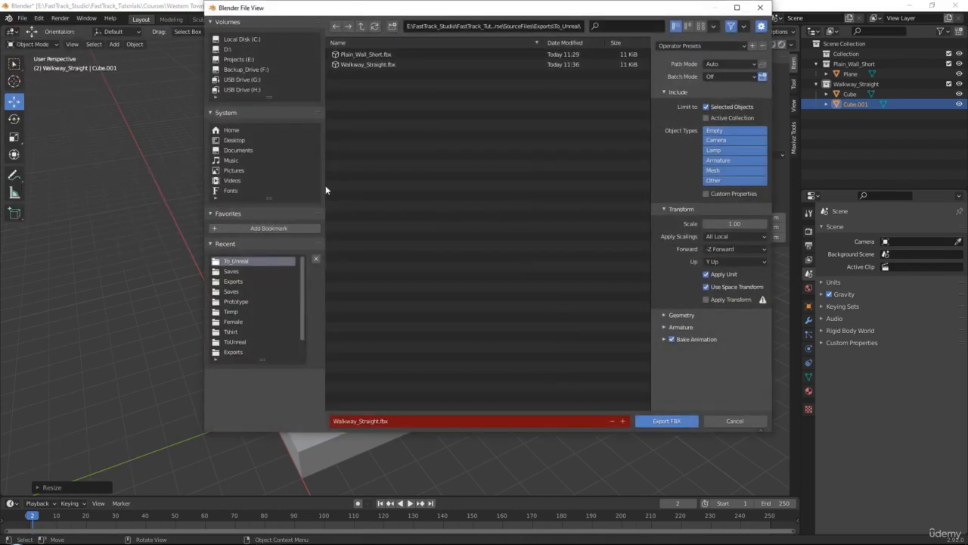
{"action": "left_click", "coordinate": [389, 420]}
{"action": "type", "text": "Do"}
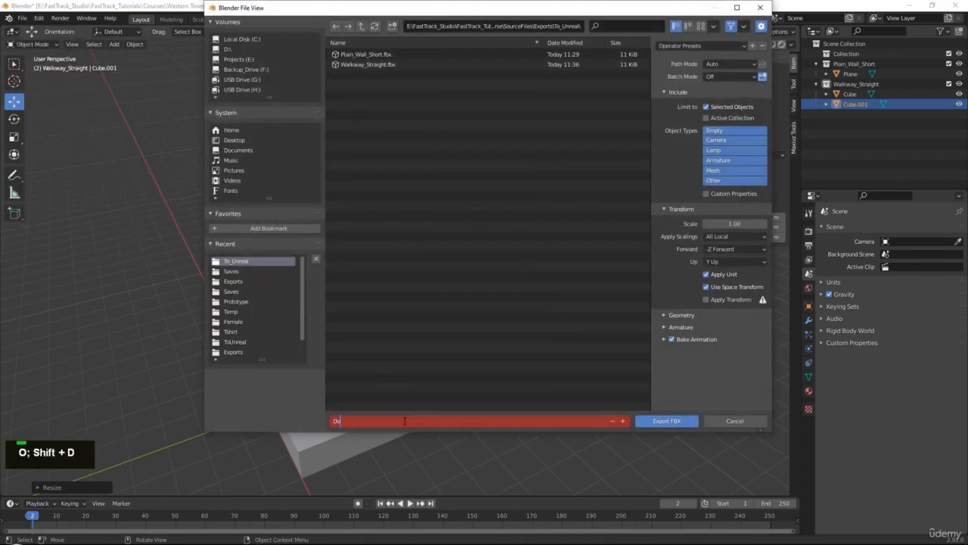
{"action": "type", "text": "or_A"}
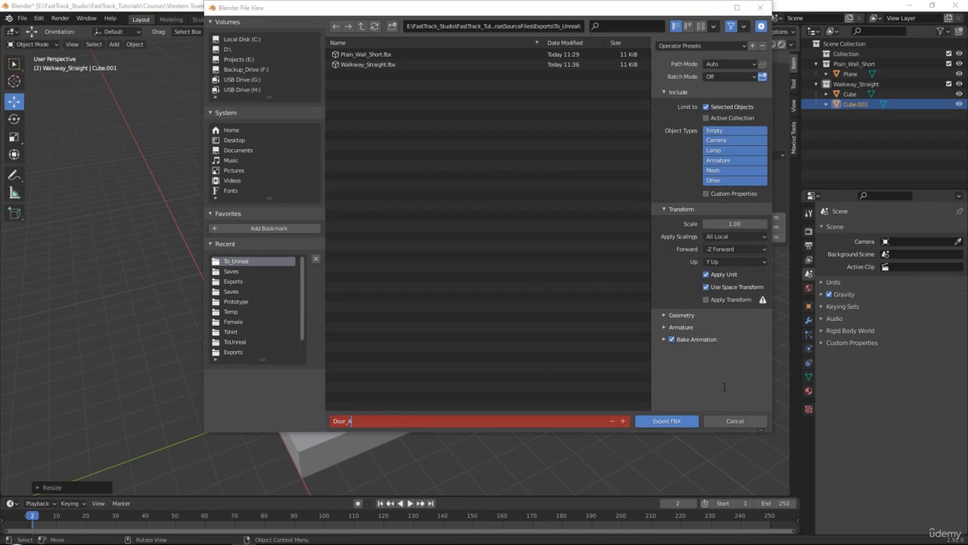
{"action": "key", "text": "Return"}
{"action": "left_click", "coordinate": [677, 421]}
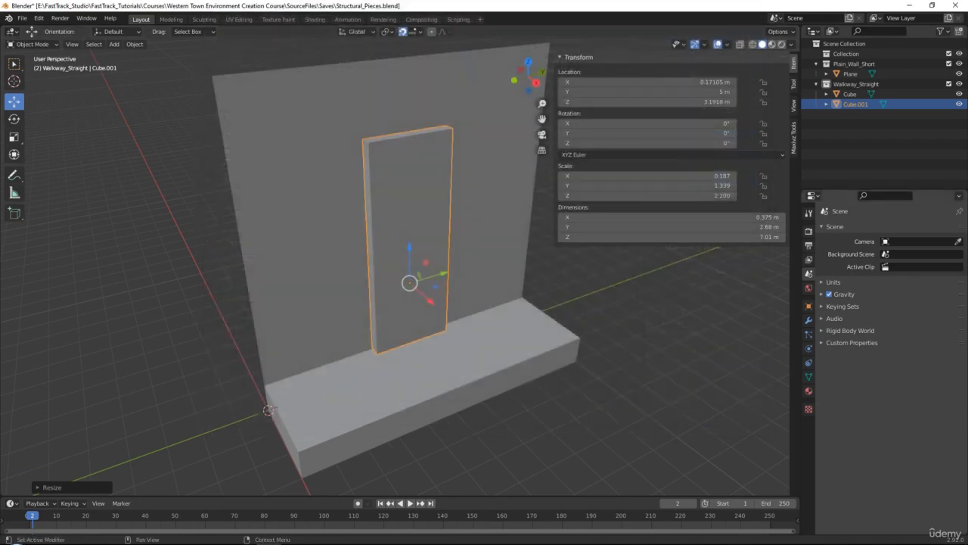
- Switch to Unreal and import the Door_A FBX into the Western_Town Assets folder with the given import options
{"action": "key", "text": "alt+Tab"}
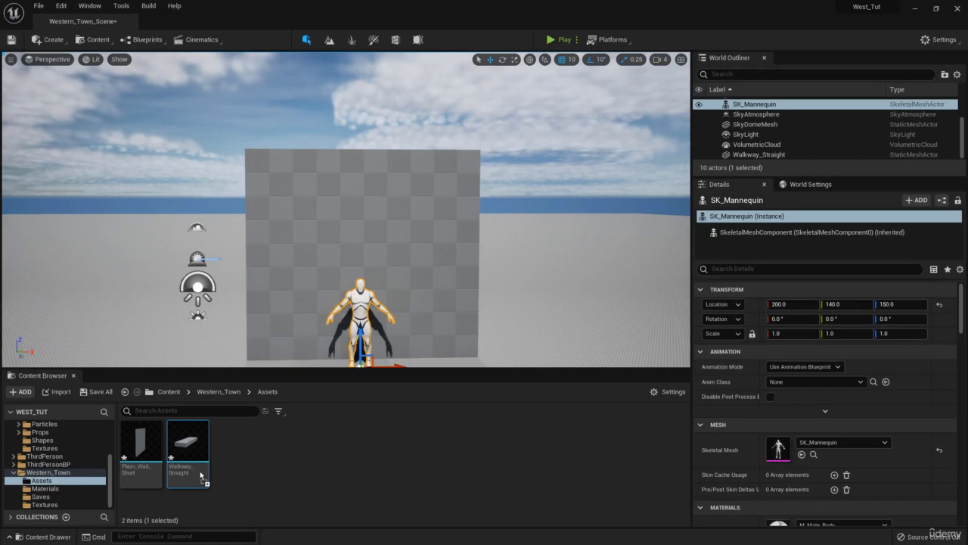
{"action": "left_click_drag", "start_coordinate": [202, 475], "coordinate": [326, 477]}
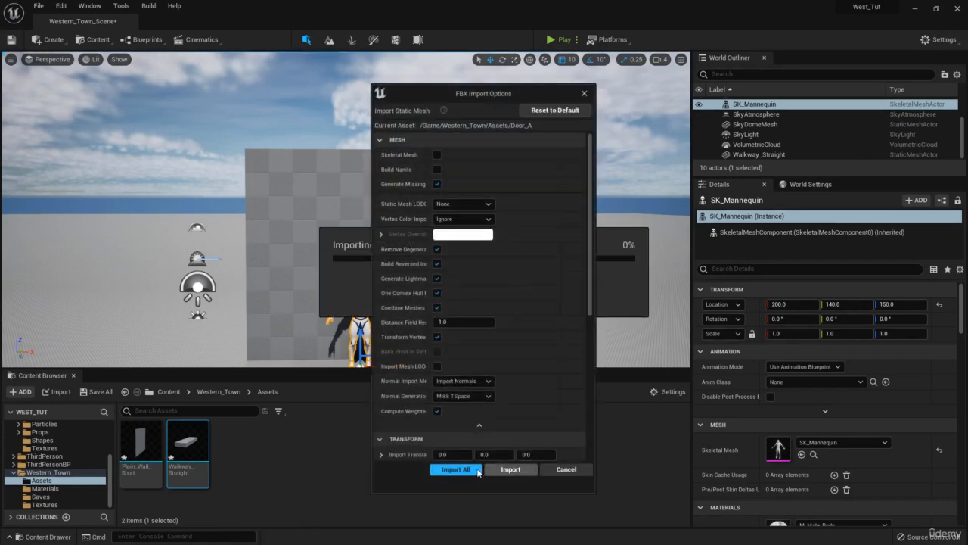
{"action": "left_click", "coordinate": [457, 469]}
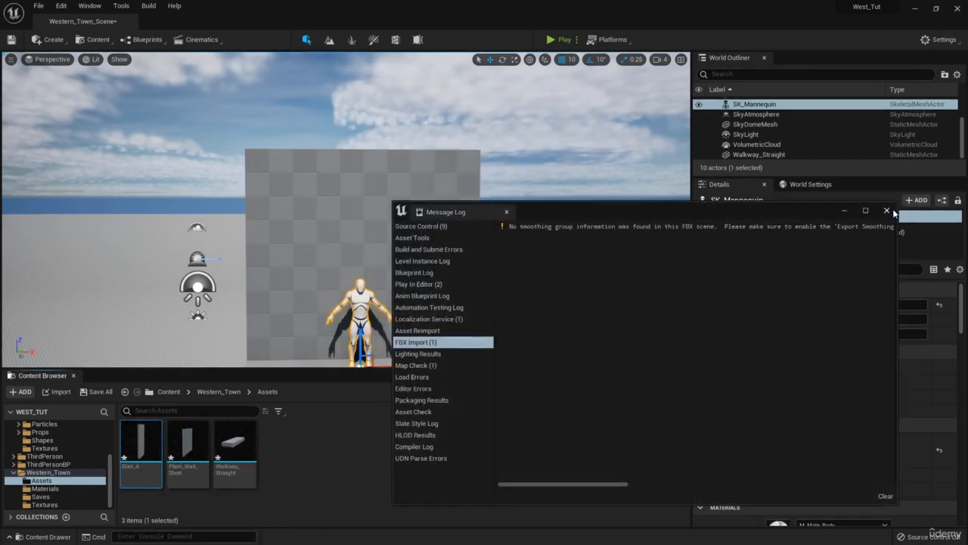
{"action": "left_click", "coordinate": [888, 211]}
- Place Door_A in the level beside the mannequin at X 150, Z 150 and pull it forward to Y 230
{"action": "right_click_drag", "start_coordinate": [368, 205], "coordinate": [409, 257]}
{"action": "key", "text": "w"}
{"action": "key", "text": "s"}
{"action": "key", "text": "a"}
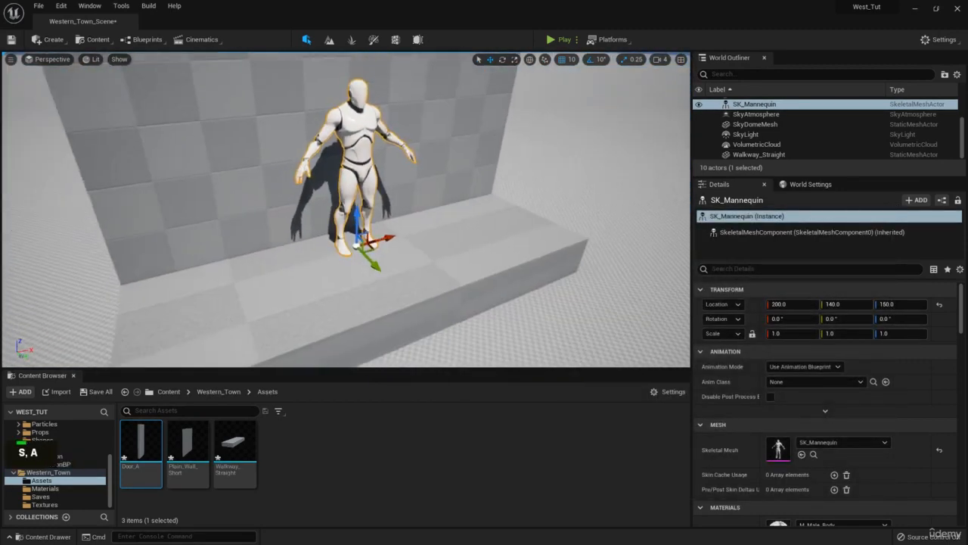
{"action": "key", "text": "w"}
{"action": "key", "text": "s"}
{"action": "left_click_drag", "start_coordinate": [141, 445], "coordinate": [324, 239]}
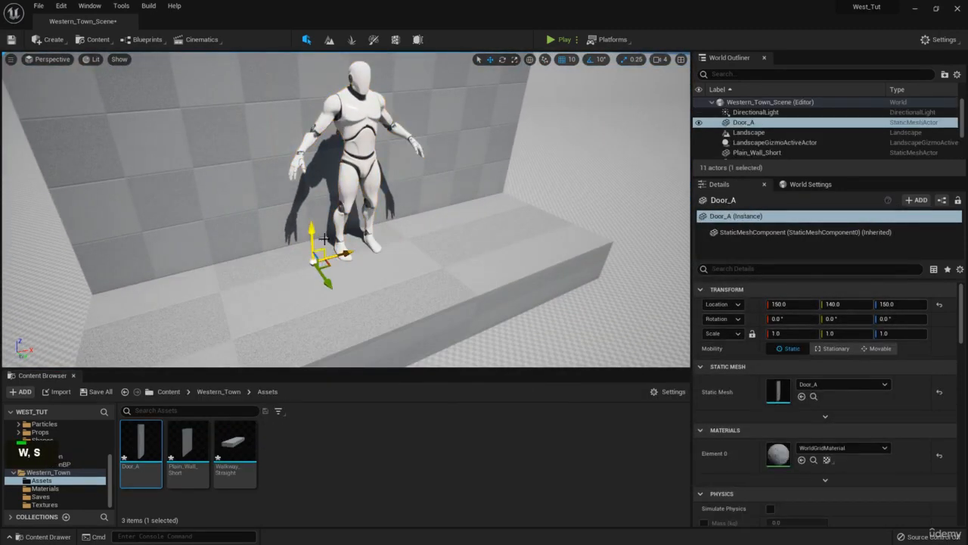
{"action": "left_click_drag", "start_coordinate": [324, 277], "coordinate": [378, 349]}
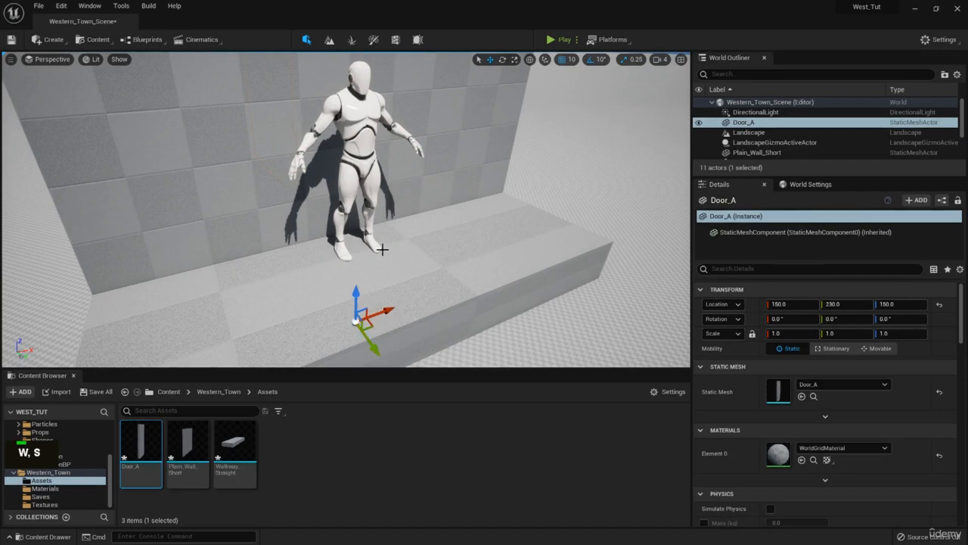
- Rotate Door_A 90° about Z so that it faces the same way as the wall
{"action": "mouse_move", "coordinate": [382, 250]}
{"action": "right_mouse_down"}
{"action": "mouse_move", "coordinate": [385, 227]}
{"action": "mouse_move", "coordinate": [385, 242]}
{"action": "right_mouse_up"}
{"action": "key", "text": "s"}
{"action": "key", "text": "e"}
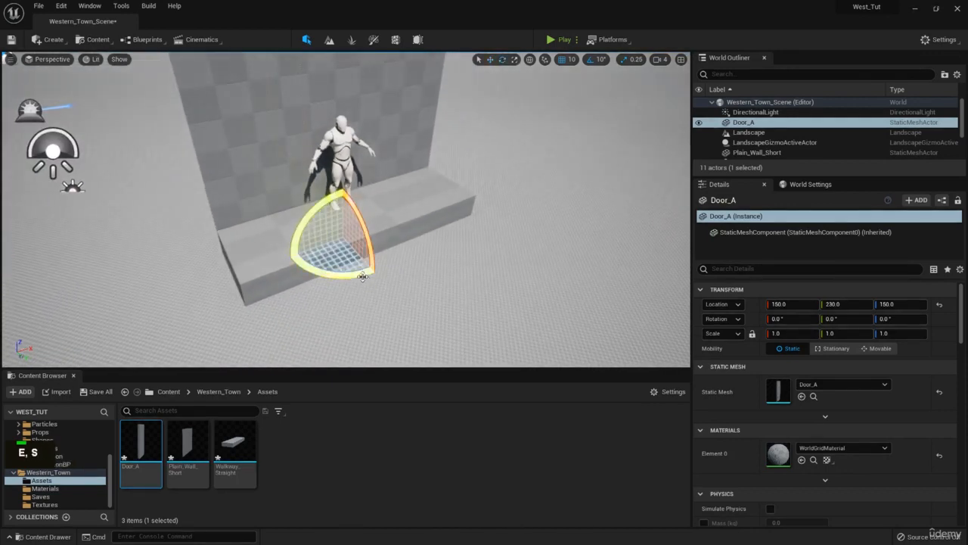
{"action": "left_click_drag", "start_coordinate": [363, 273], "coordinate": [326, 270]}
{"action": "left_click_drag", "start_coordinate": [399, 258], "coordinate": [377, 273]}
- Move Door_A to X -50, Y 100, Z 100 so it stands on the walkway against the wall
{"action": "key", "text": "w"}
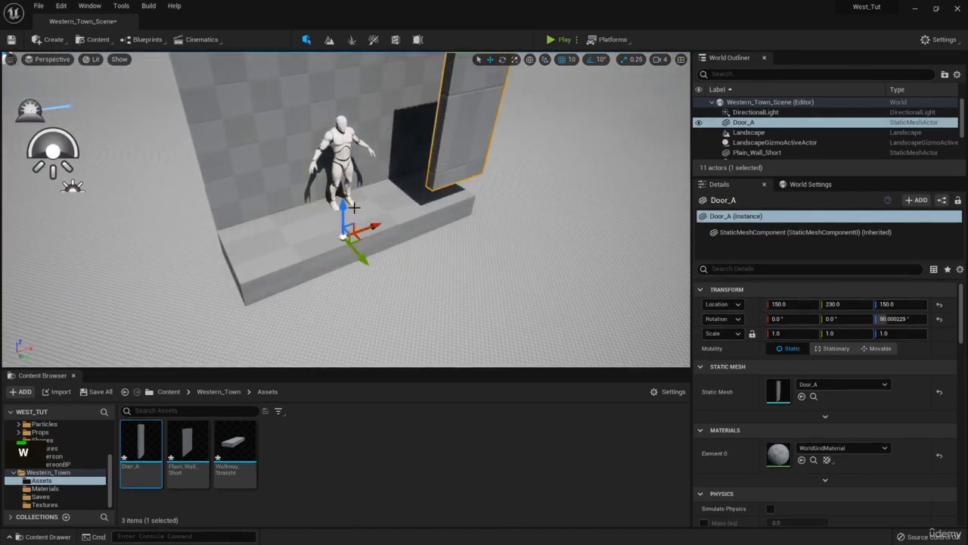
{"action": "left_click_drag", "start_coordinate": [342, 205], "coordinate": [339, 232]}
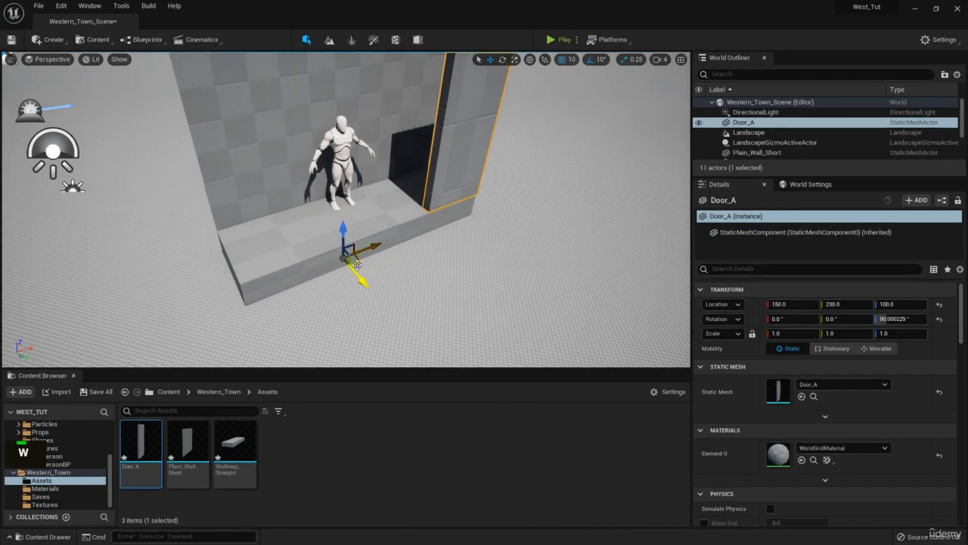
{"action": "left_click_drag", "start_coordinate": [358, 265], "coordinate": [231, 255]}
{"action": "right_click_drag", "start_coordinate": [232, 255], "coordinate": [196, 208]}
- Examine the door's height and width against the mannequin and the wall from the front, near and far
{"action": "key", "text": "s"}
{"action": "key", "text": "q"}
{"action": "key", "text": "a"}
{"action": "key", "text": "w"}
{"action": "right_click_drag", "start_coordinate": [261, 290], "coordinate": [261, 290]}
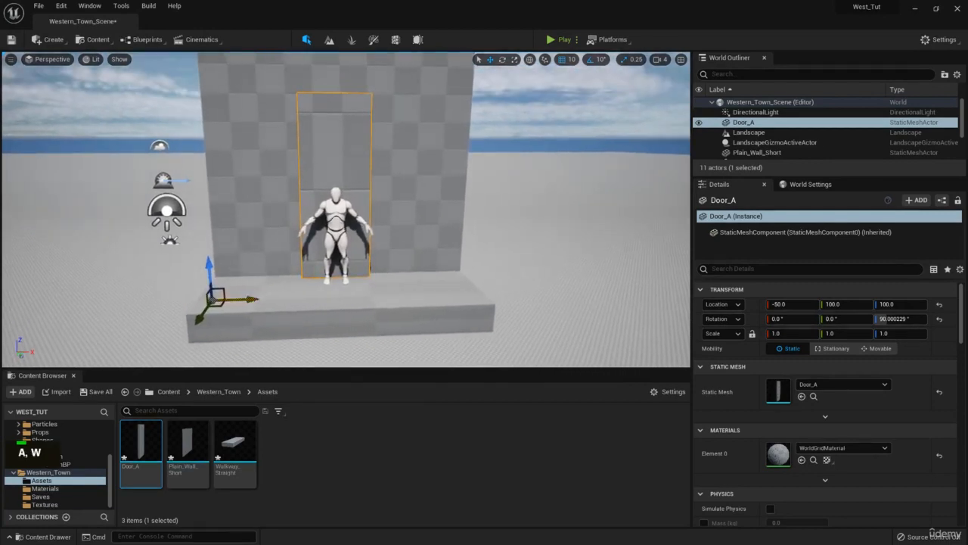
{"action": "key", "text": "s"}
{"action": "right_click_drag", "start_coordinate": [366, 227], "coordinate": [367, 227]}
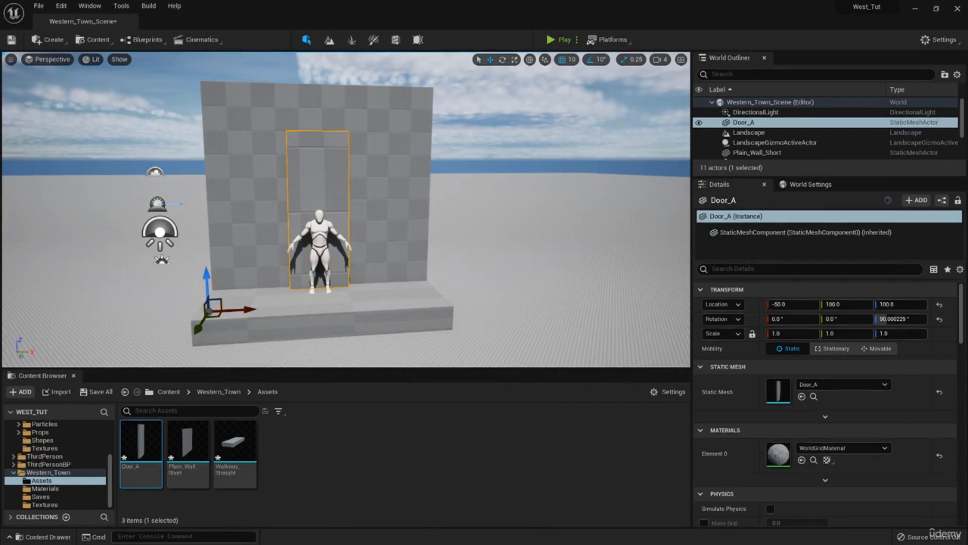
{"action": "key", "text": "w"}
{"action": "right_click_drag", "start_coordinate": [356, 194], "coordinate": [355, 193]}
{"action": "key", "text": "q"}
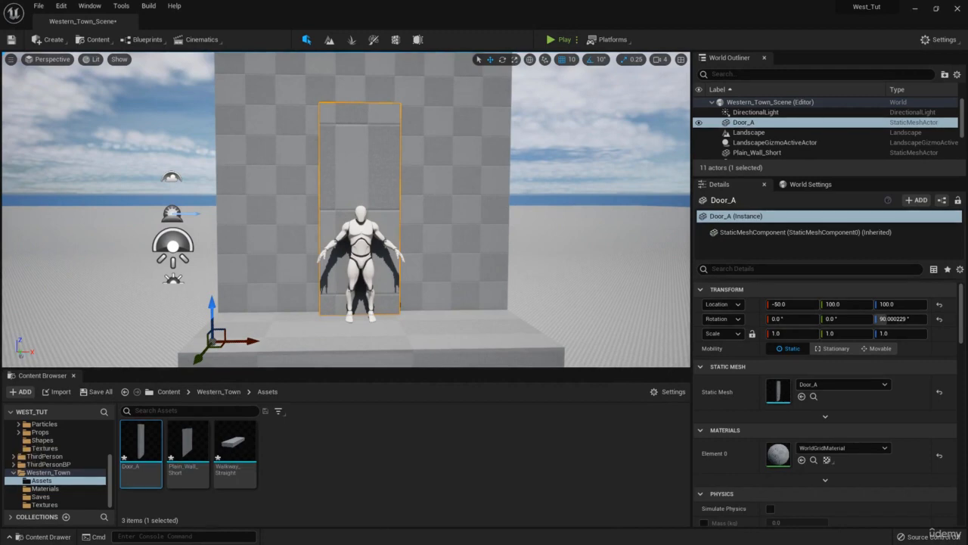
- Convert the SK_Mannequin actor to a static mesh named StaticMesh in the Meshes folder
{"action": "left_click", "coordinate": [372, 230]}
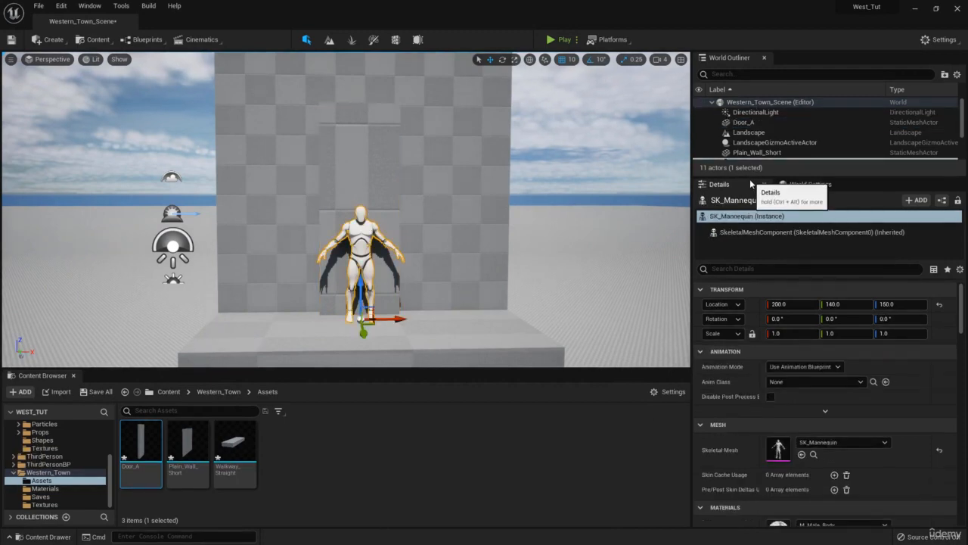
{"action": "left_click_drag", "start_coordinate": [752, 177], "coordinate": [751, 230]}
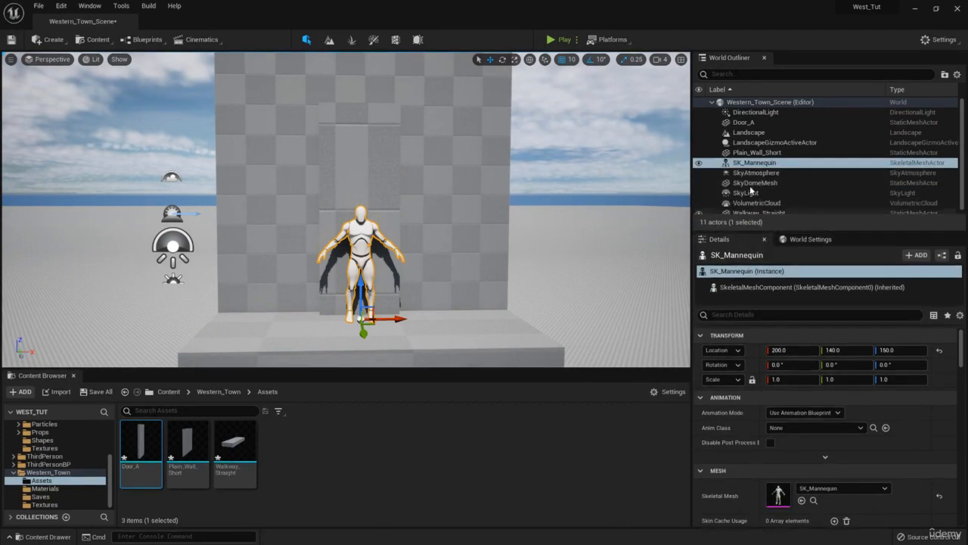
{"action": "right_click", "coordinate": [753, 164]}
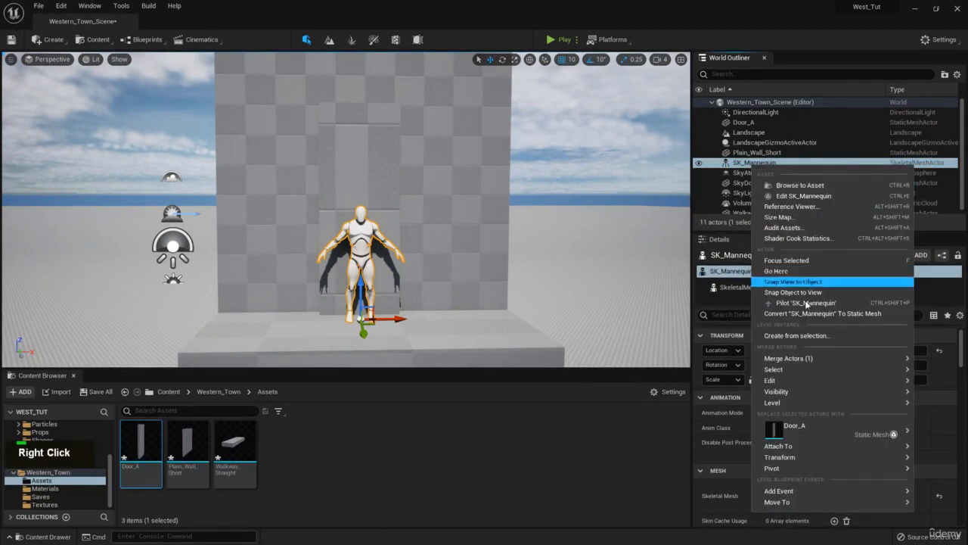
{"action": "left_click", "coordinate": [819, 313]}
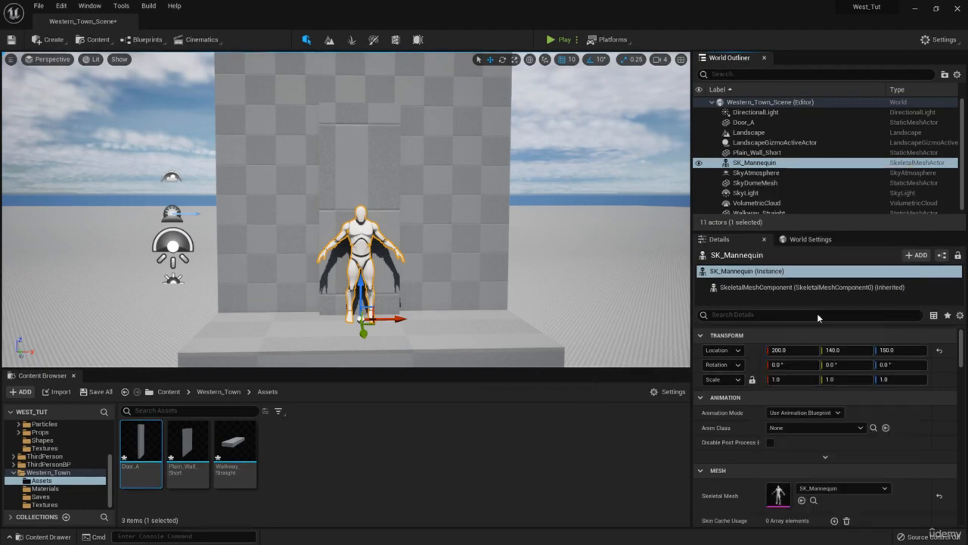
{"action": "left_click", "coordinate": [498, 377]}
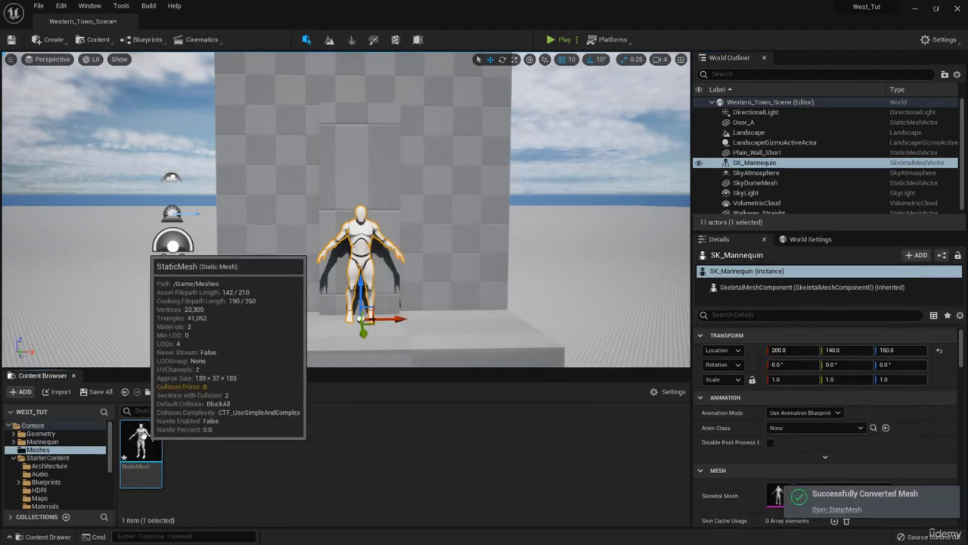
- Start an FBX export of the mannequin's StaticMesh asset and browse to the course's SourceFiles Exports folder
{"action": "right_click", "coordinate": [144, 439]}
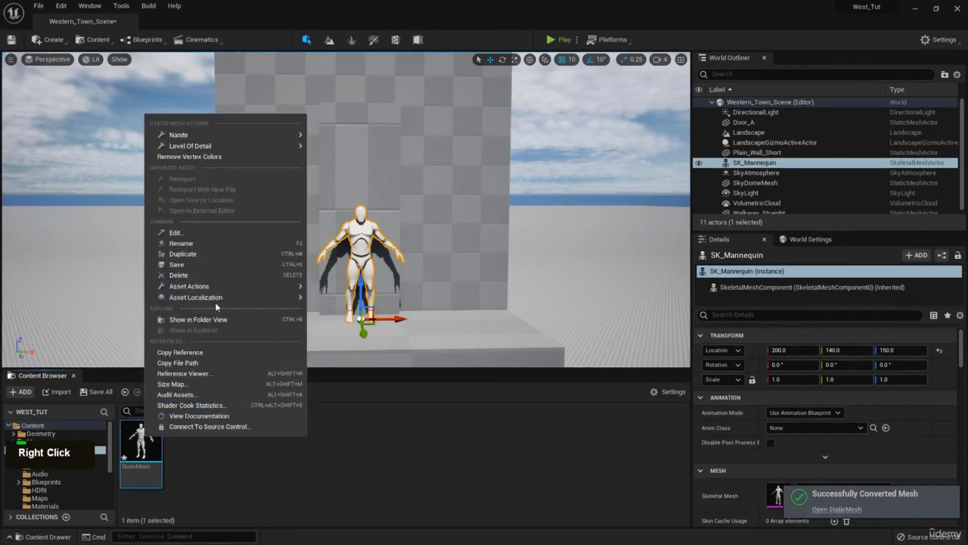
{"action": "mouse_move", "coordinate": [227, 301]}
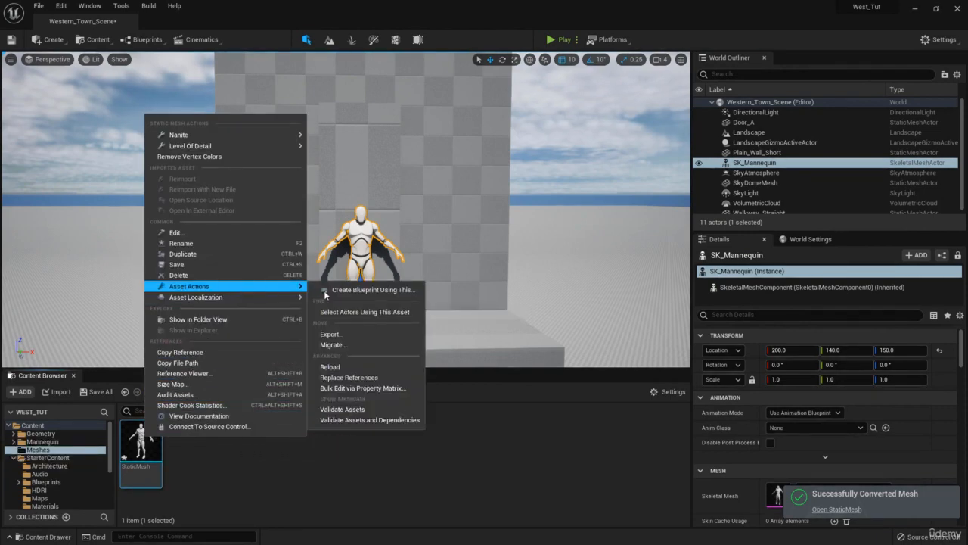
{"action": "left_click", "coordinate": [361, 335]}
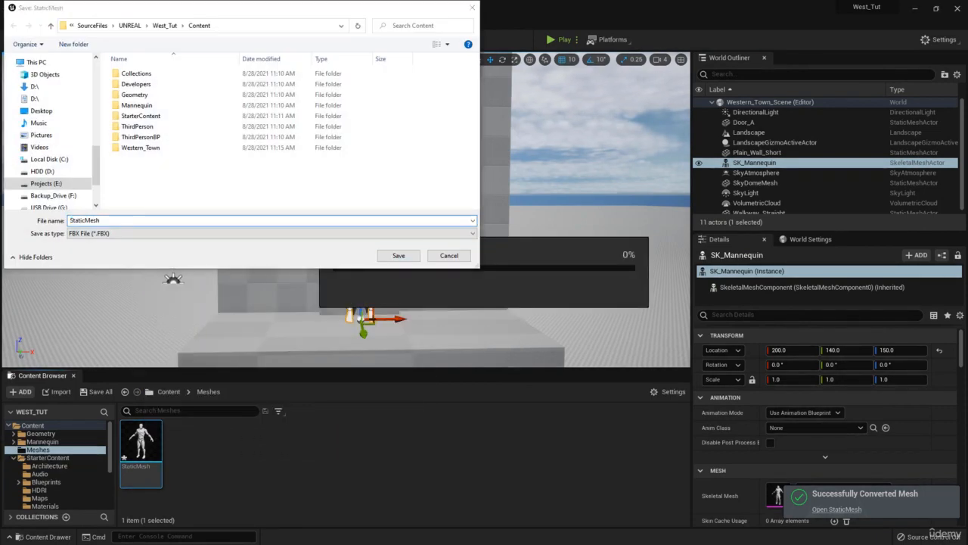
{"action": "key", "text": "ctrl+c"}
{"action": "left_click", "coordinate": [248, 24]}
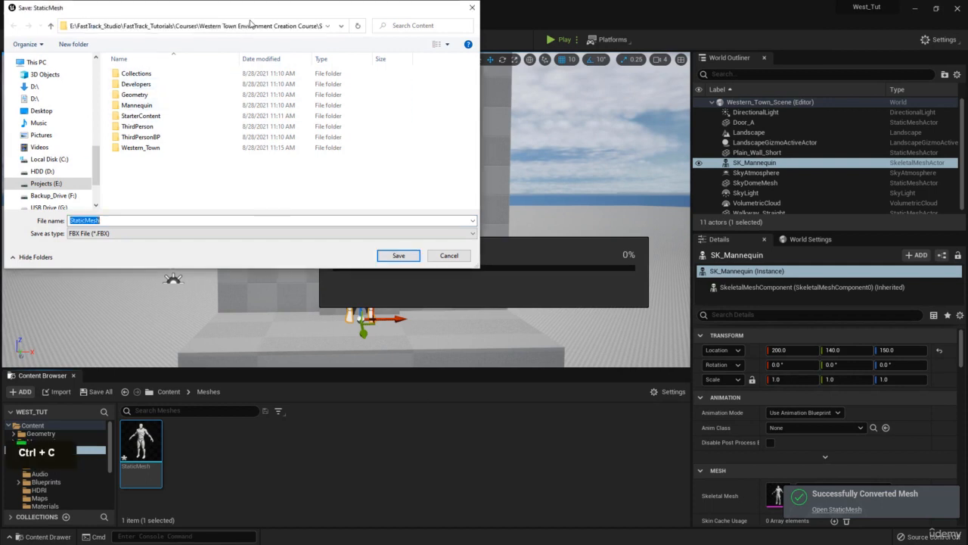
{"action": "key", "text": "ctrl+v"}
{"action": "key", "text": "Return"}
- Create a new folder named From_Unreal inside Exports and open it as the export destination
{"action": "left_click", "coordinate": [89, 45]}
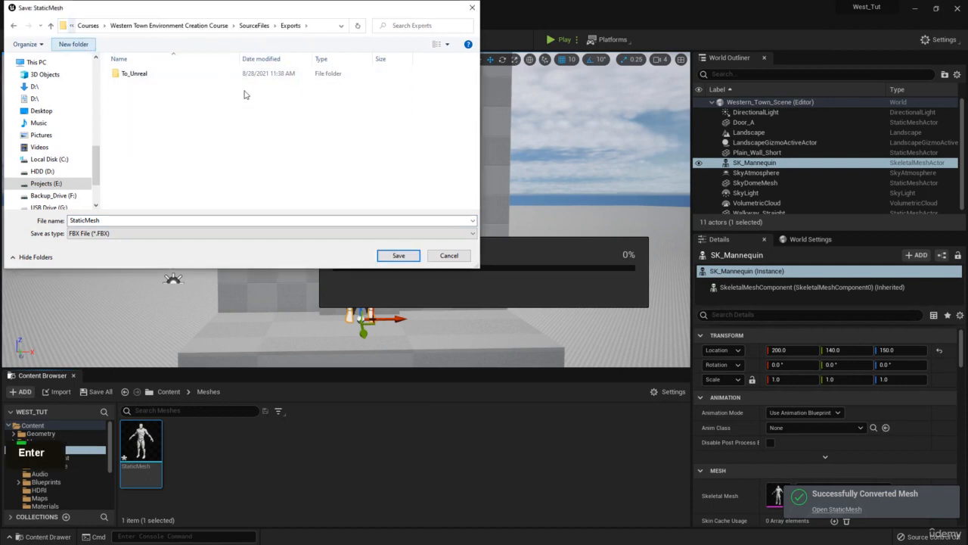
{"action": "type", "text": "From_U"}
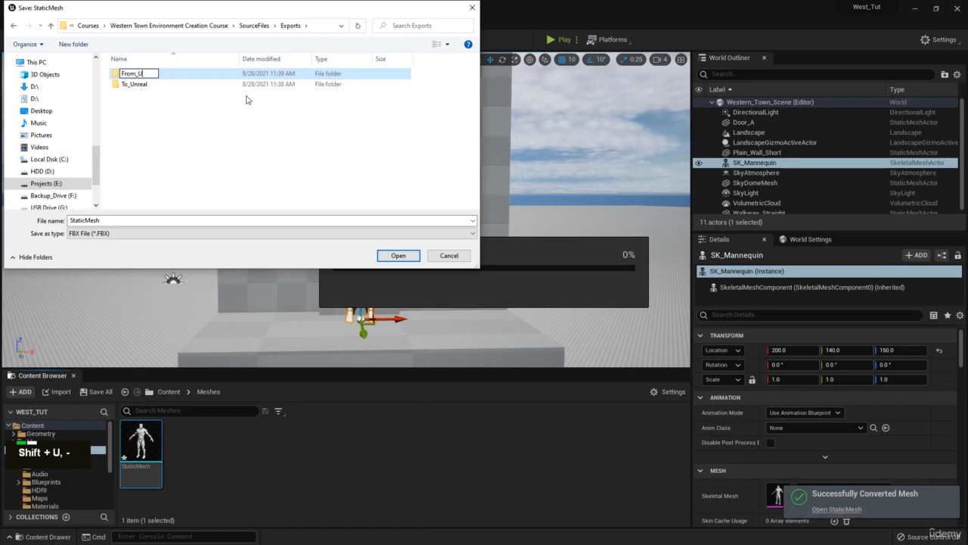
{"action": "type", "text": "nreal"}
{"action": "key", "text": "Return"}
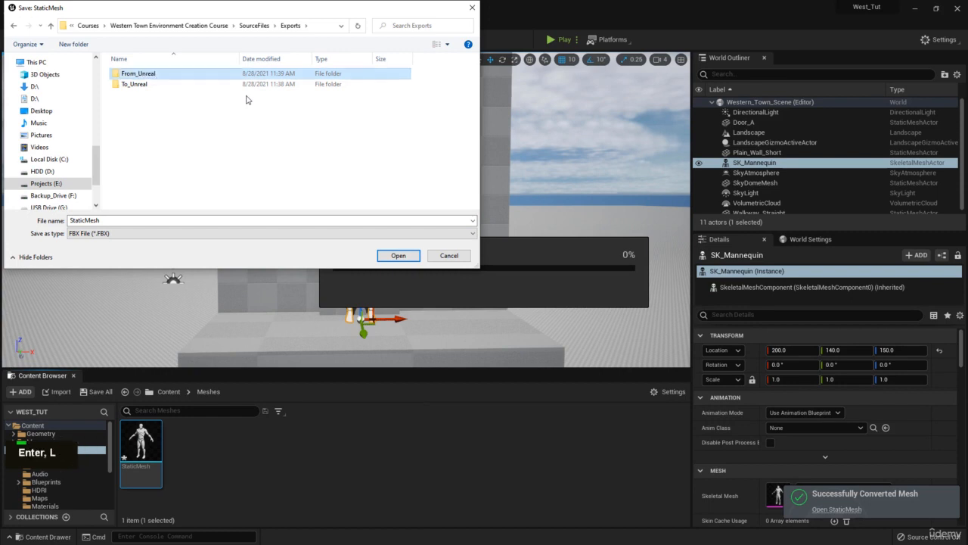
{"action": "double_click", "coordinate": [188, 72]}
- Name the export file Base_Character and export the mannequin mesh as FBX with the default options
{"action": "double_click", "coordinate": [163, 219]}
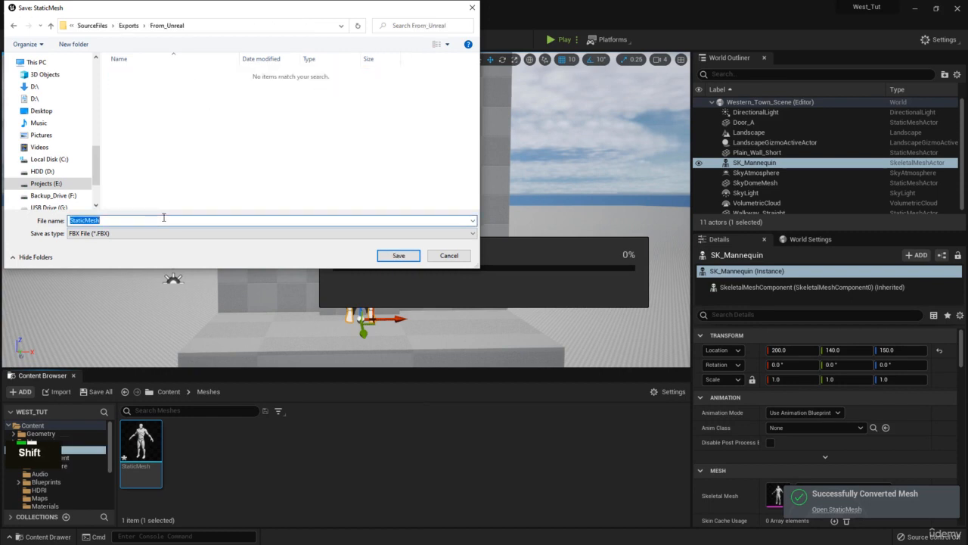
{"action": "type", "text": "Base_Character"}
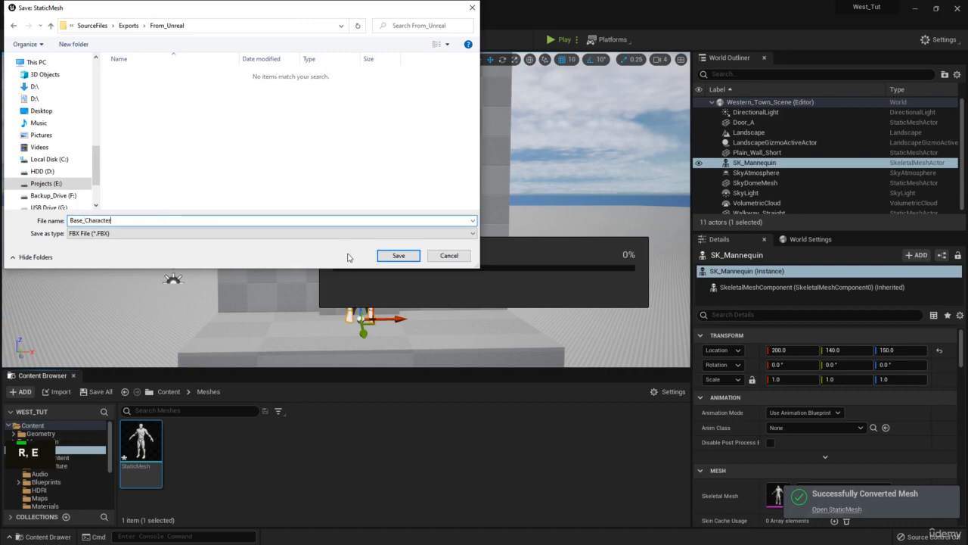
{"action": "left_click", "coordinate": [405, 258]}
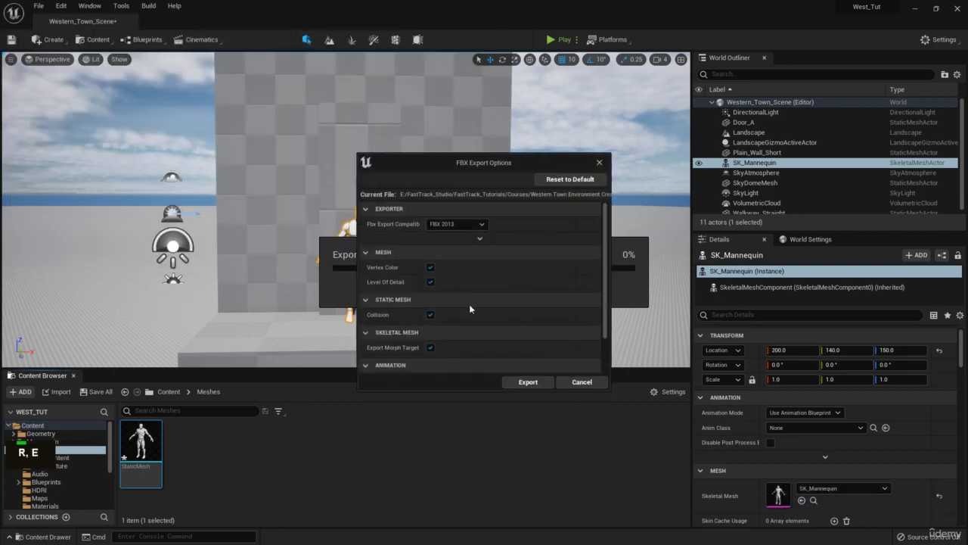
{"action": "left_click", "coordinate": [543, 383]}
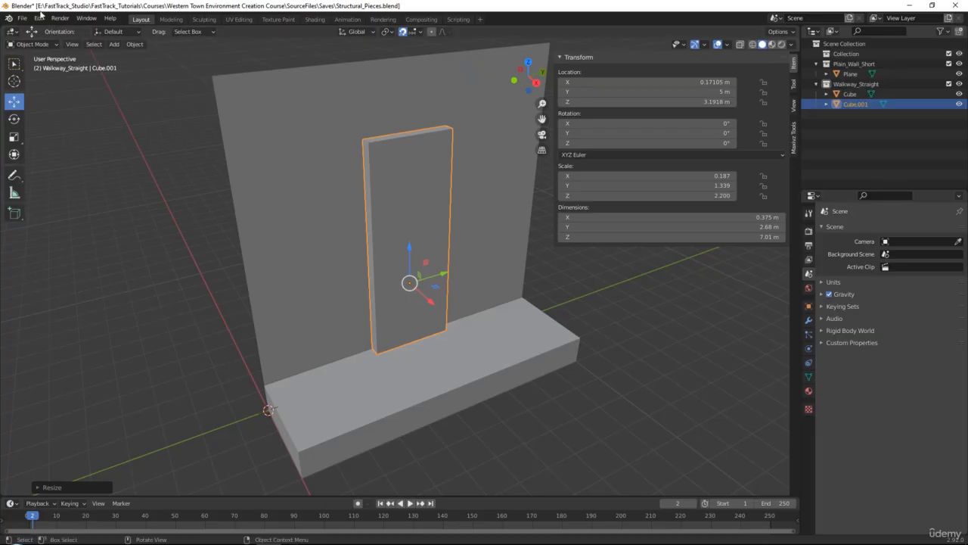
- Switch to Blender and import Base_Character.FBX from the course's Exports\From_Unreal folder
{"action": "left_click", "coordinate": [29, 19]}
{"action": "mouse_move", "coordinate": [45, 154]}
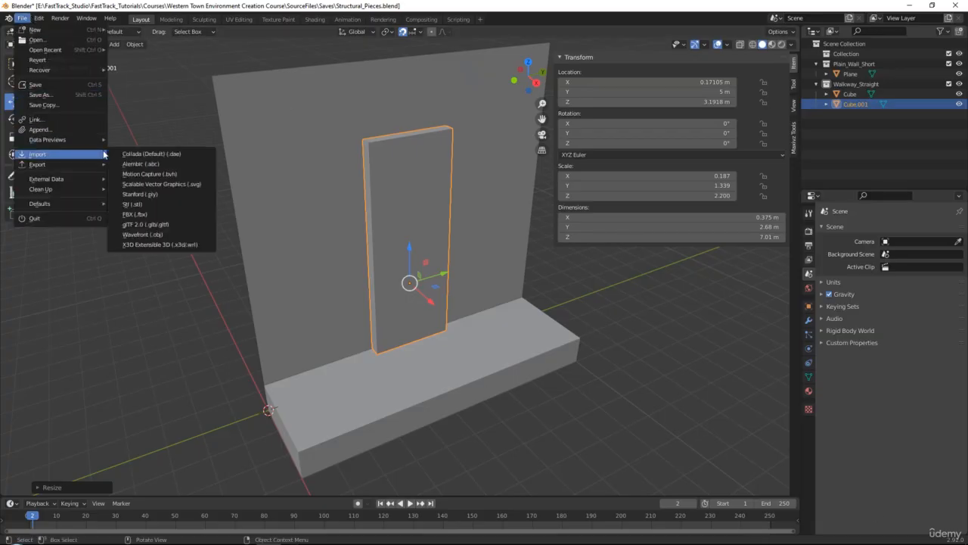
{"action": "left_click", "coordinate": [132, 213]}
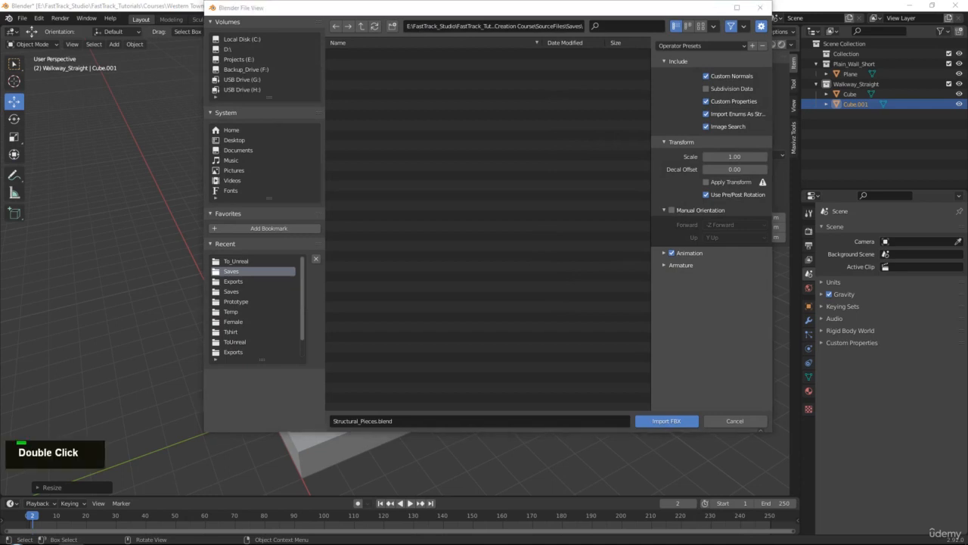
{"action": "key", "text": "ctrl+c"}
{"action": "left_click", "coordinate": [567, 27]}
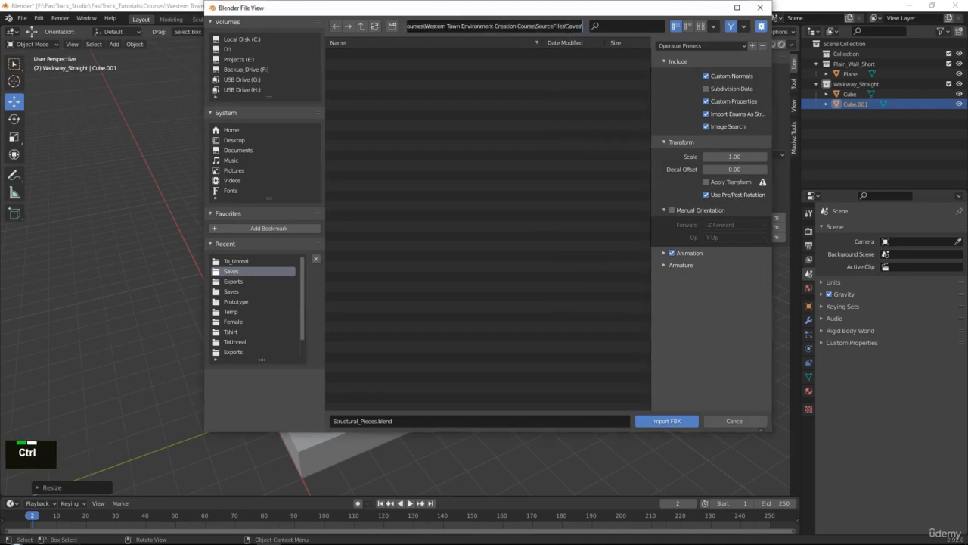
{"action": "key", "text": "ctrl+v"}
{"action": "key", "text": "Return"}
{"action": "left_click", "coordinate": [398, 55]}
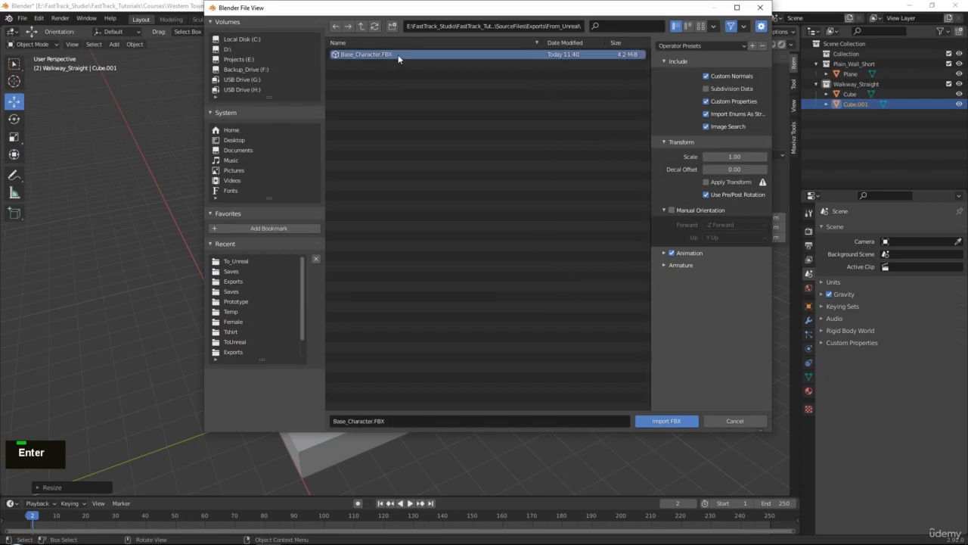
{"action": "left_click", "coordinate": [672, 428]}
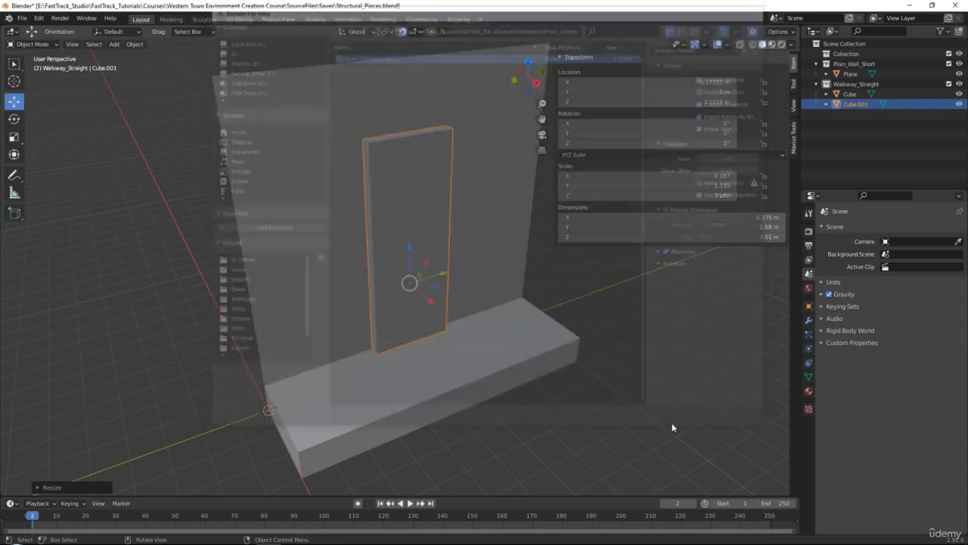
{"action": "scroll", "coordinate": [407, 312], "scroll_direction": "down", "scroll_amount": 2}
{"action": "scroll", "coordinate": [348, 360], "scroll_direction": "up", "scroll_amount": 3}
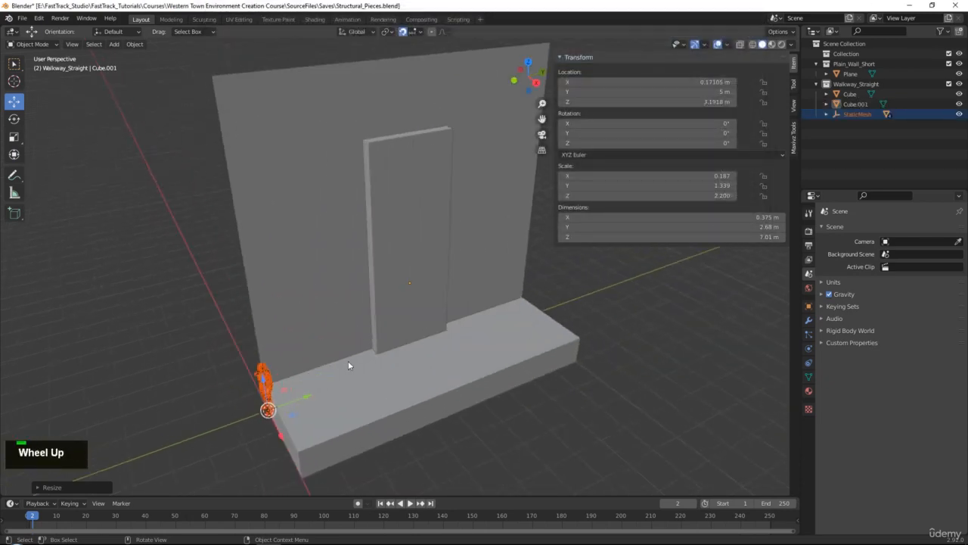
- Move the imported mannequin's StaticMesh parent empty out of the Walkway_Straight collection to the scene's top level
{"action": "middle_click", "coordinate": [457, 272], "text": "alt"}
{"action": "scroll", "coordinate": [445, 304], "scroll_direction": "up", "scroll_amount": 2}
{"action": "left_click", "coordinate": [466, 306], "text": "alt"}
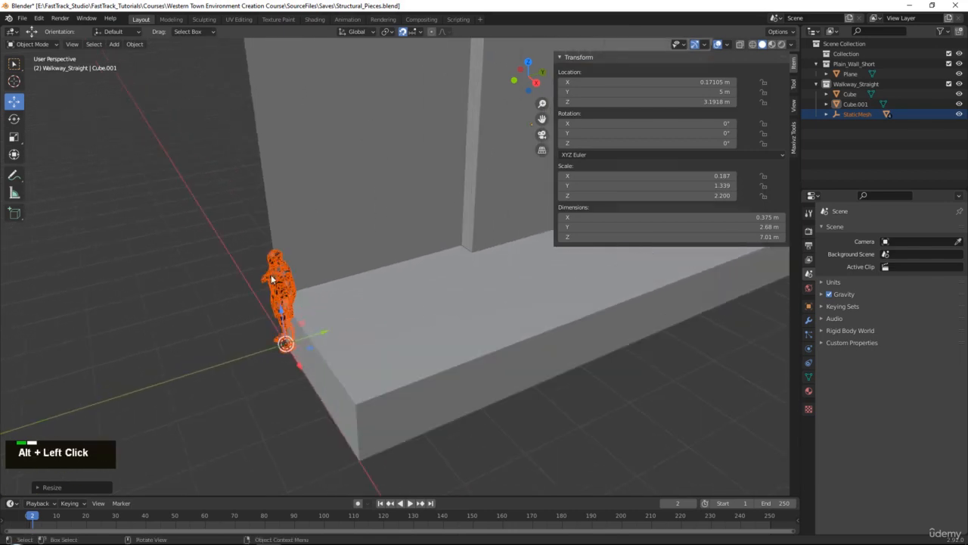
{"action": "left_click", "coordinate": [272, 279]}
{"action": "middle_click", "coordinate": [492, 325], "text": "alt"}
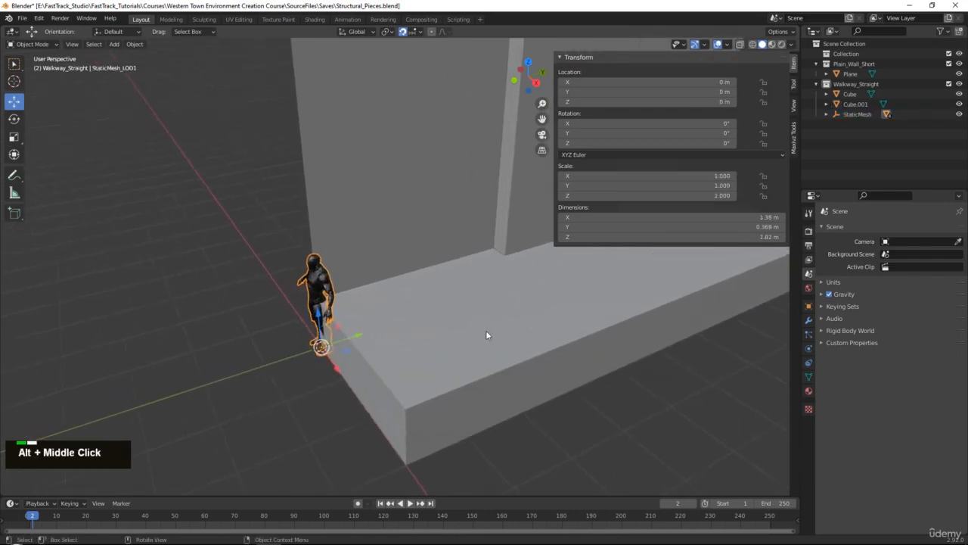
{"action": "middle_click_drag", "start_coordinate": [489, 335], "coordinate": [567, 290]}
{"action": "left_click", "coordinate": [857, 115]}
{"action": "left_click_drag", "start_coordinate": [857, 115], "coordinate": [836, 154]}
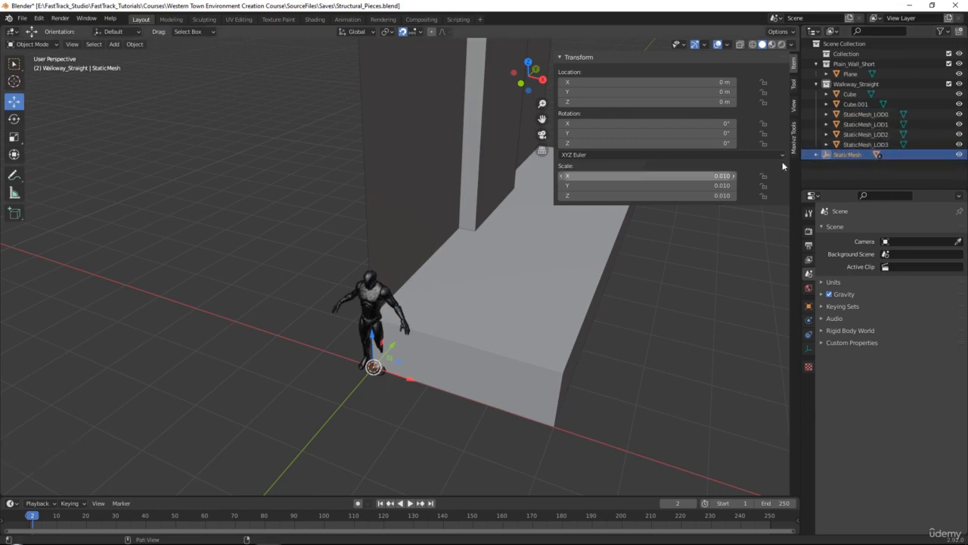
- Delete the mannequin's extra detail meshes StaticMesh_LOD3, StaticMesh_LOD2 and StaticMesh_LOD1
{"action": "left_click", "coordinate": [853, 144]}
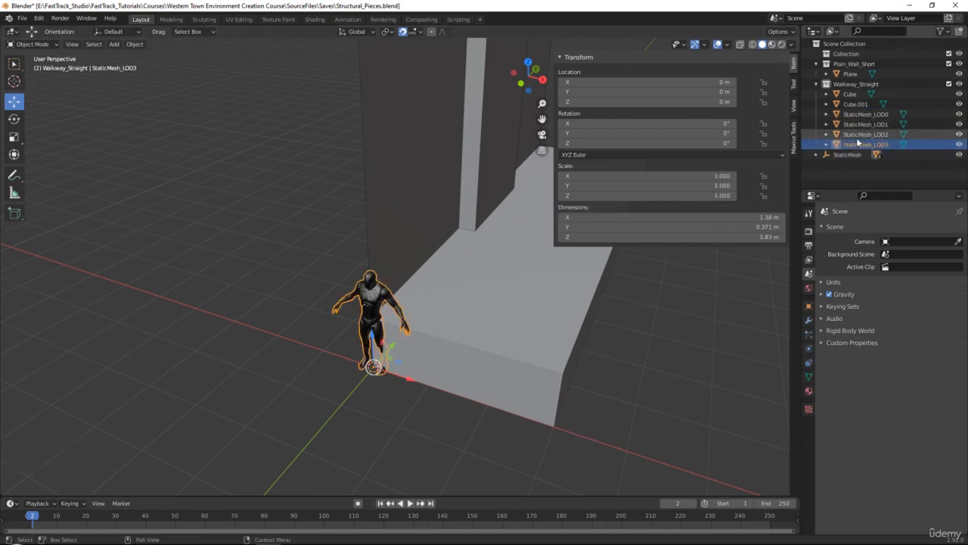
{"action": "key", "text": "Delete"}
{"action": "left_click", "coordinate": [858, 134]}
{"action": "key", "text": "Delete"}
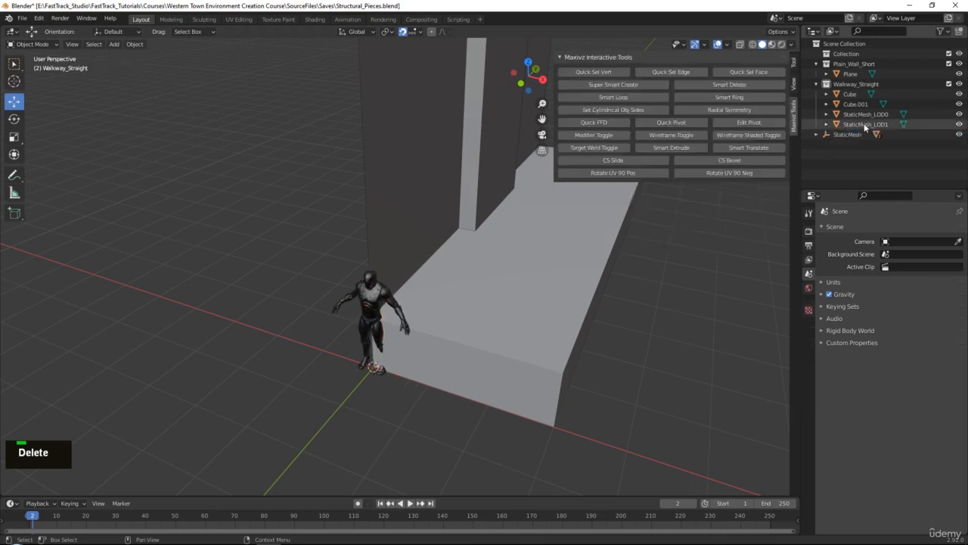
{"action": "left_click", "coordinate": [858, 124]}
{"action": "key", "text": "Delete"}
{"action": "left_click", "coordinate": [860, 114]}
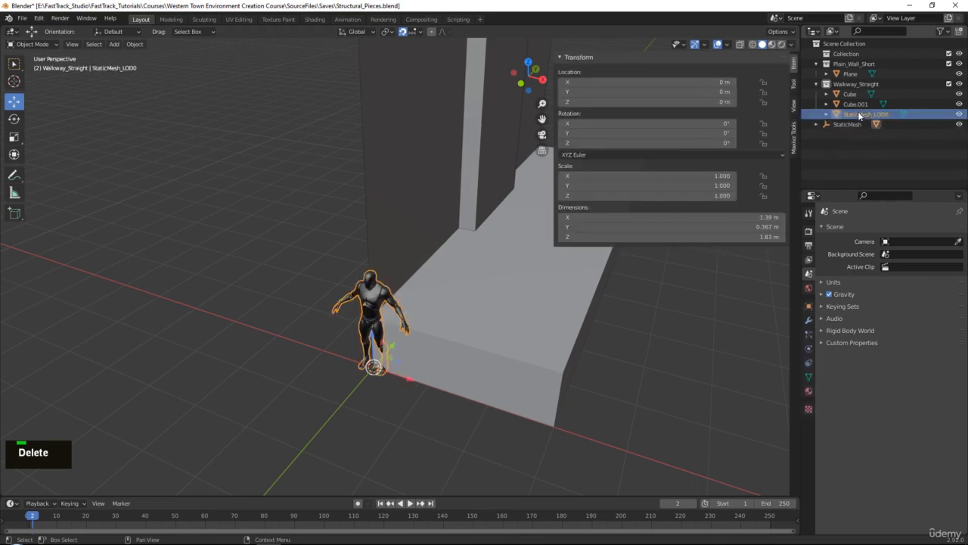
{"action": "key", "text": "Delete"}
{"action": "key", "text": "ctrl+z"}
- Delete the StaticMesh parent empty and select the remaining StaticMesh_LOD0 mannequin
{"action": "left_click", "coordinate": [850, 125]}
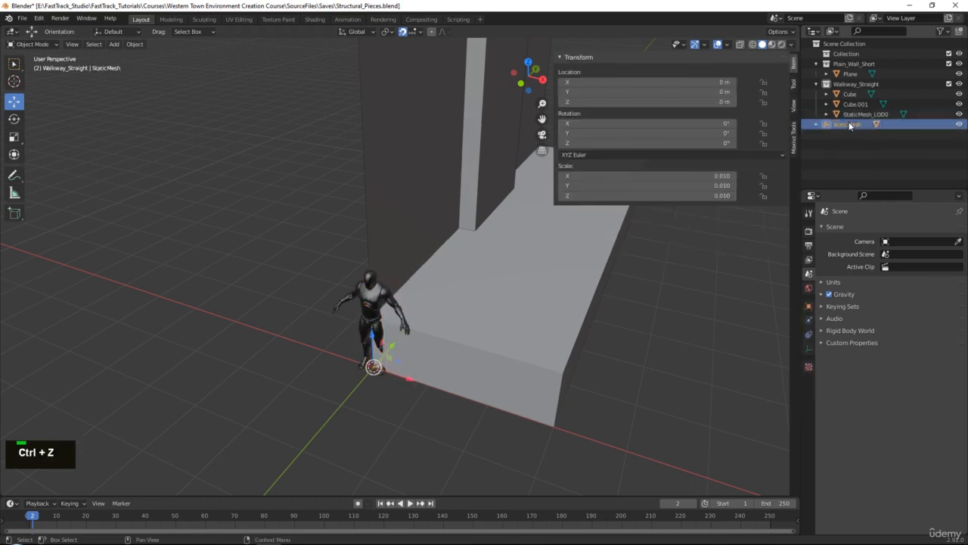
{"action": "key", "text": "Delete"}
{"action": "left_click", "coordinate": [853, 115]}
{"action": "scroll", "coordinate": [348, 167], "scroll_direction": "up", "scroll_amount": 2}
{"action": "scroll", "coordinate": [378, 182], "scroll_direction": "down", "scroll_amount": 8}
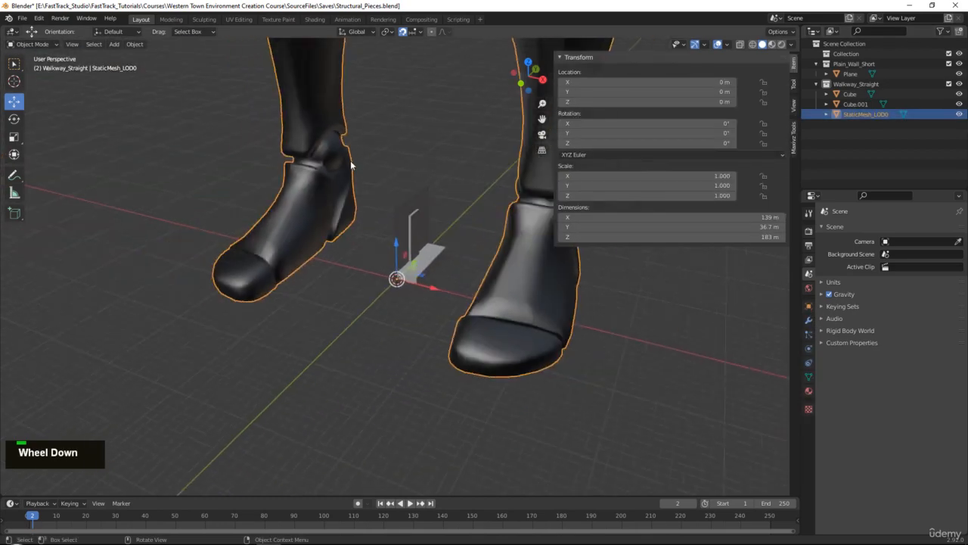
{"action": "scroll", "coordinate": [422, 184], "scroll_direction": "up", "scroll_amount": 4}
{"action": "middle_click", "coordinate": [426, 231], "text": "alt"}
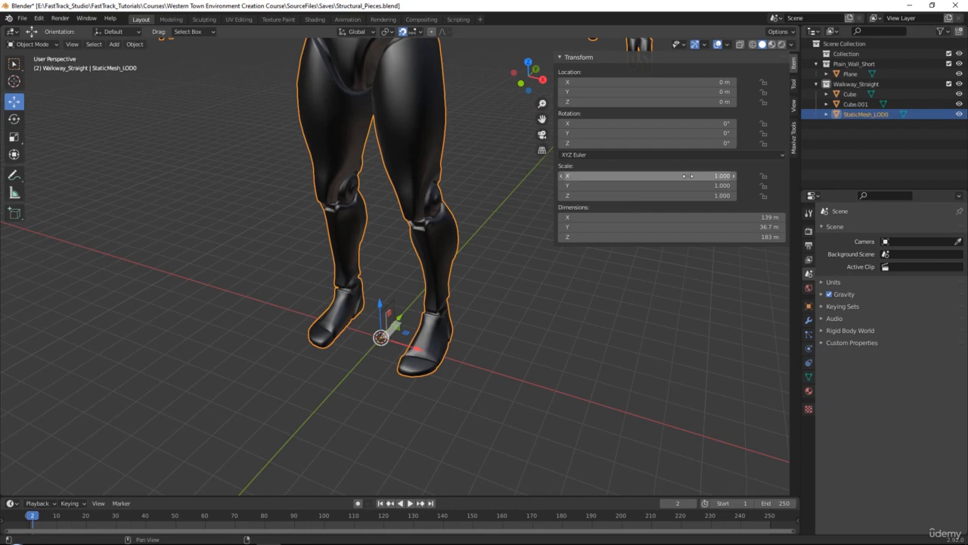
- Try setting the mannequin's scale to 0.1 on all axes, and undo the change
{"action": "left_click_drag", "start_coordinate": [682, 176], "coordinate": [683, 195]}
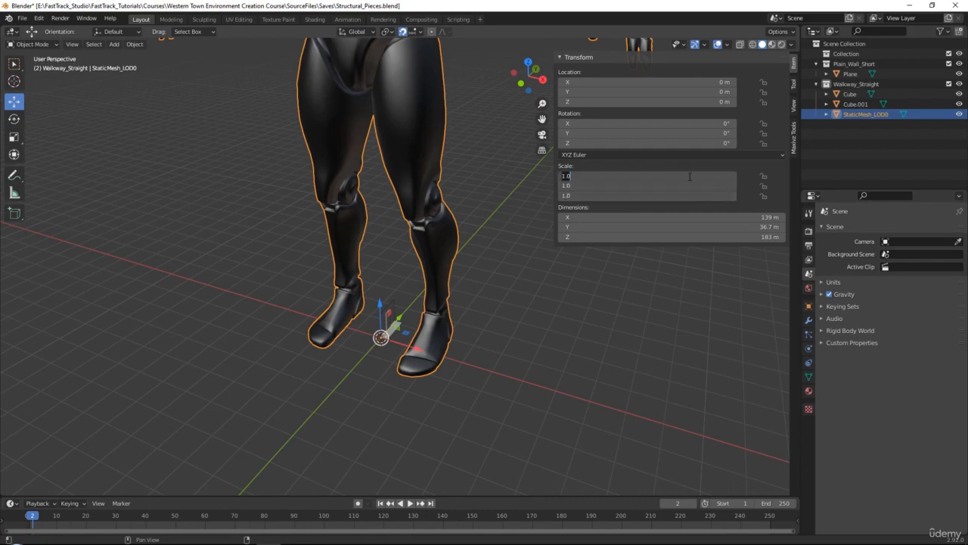
{"action": "type", "text": "0.1"}
{"action": "key", "text": "Return"}
{"action": "scroll", "coordinate": [422, 367], "scroll_direction": "up", "scroll_amount": 2}
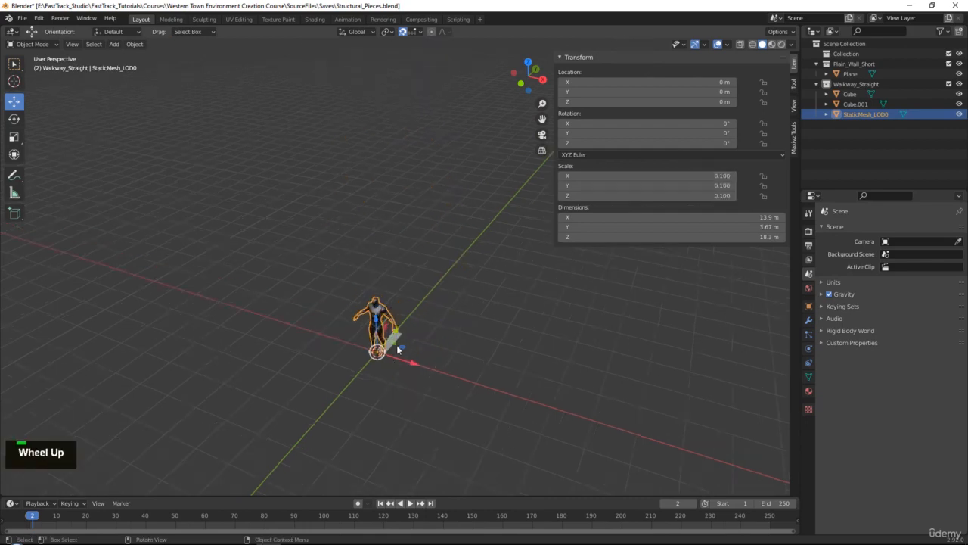
{"action": "middle_click", "coordinate": [422, 367], "text": "alt"}
{"action": "key", "text": "ctrl+z"}
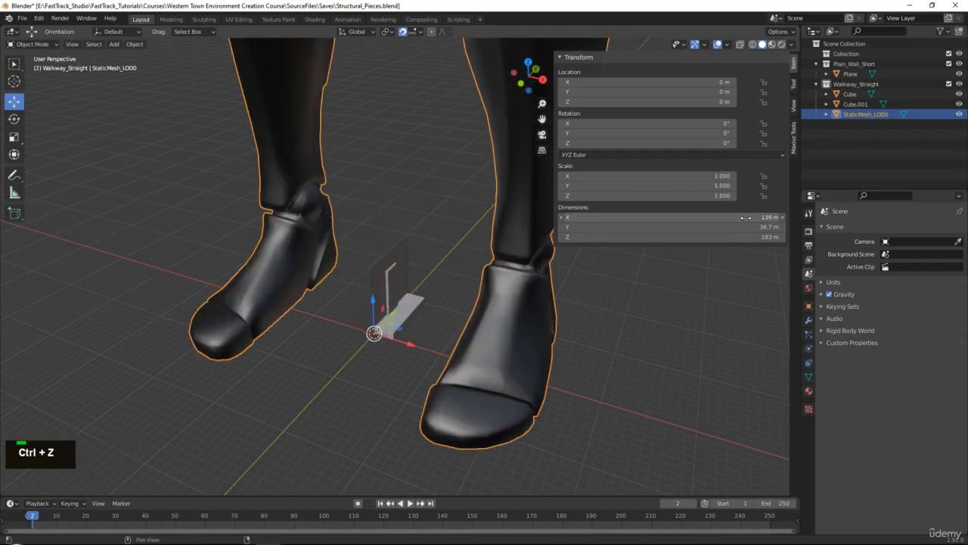
- Try setting all three of the mannequin's dimensions to 1 m, and undo the change
{"action": "left_click_drag", "start_coordinate": [747, 218], "coordinate": [747, 237]}
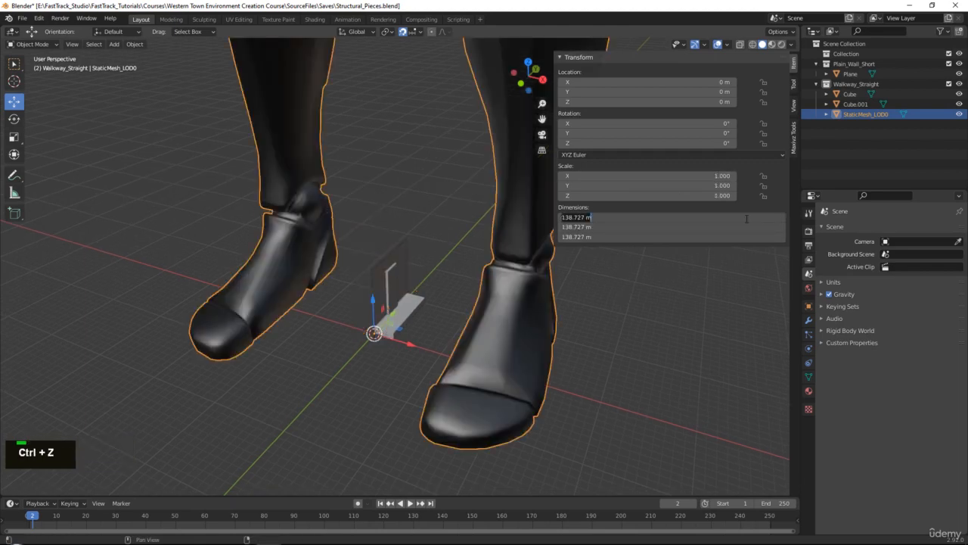
{"action": "type", "text": "1"}
{"action": "key", "text": "Return"}
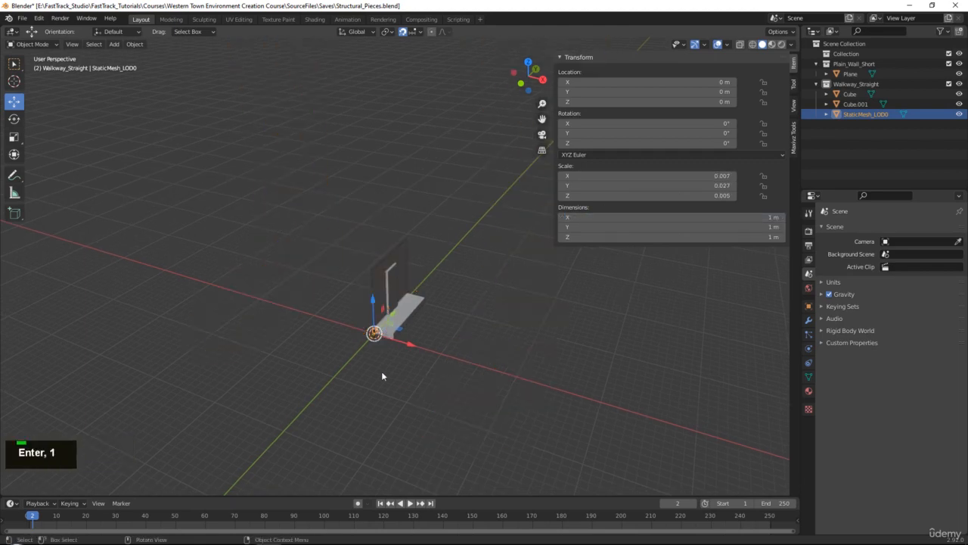
{"action": "scroll", "coordinate": [382, 376], "scroll_direction": "up", "scroll_amount": 3}
{"action": "middle_click", "coordinate": [393, 260], "text": "alt"}
{"action": "scroll", "coordinate": [385, 253], "scroll_direction": "up", "scroll_amount": 3}
{"action": "middle_click_drag", "start_coordinate": [384, 252], "coordinate": [417, 262]}
{"action": "key", "text": "ctrl+z"}
{"action": "scroll", "coordinate": [438, 259], "scroll_direction": "down", "scroll_amount": 5}
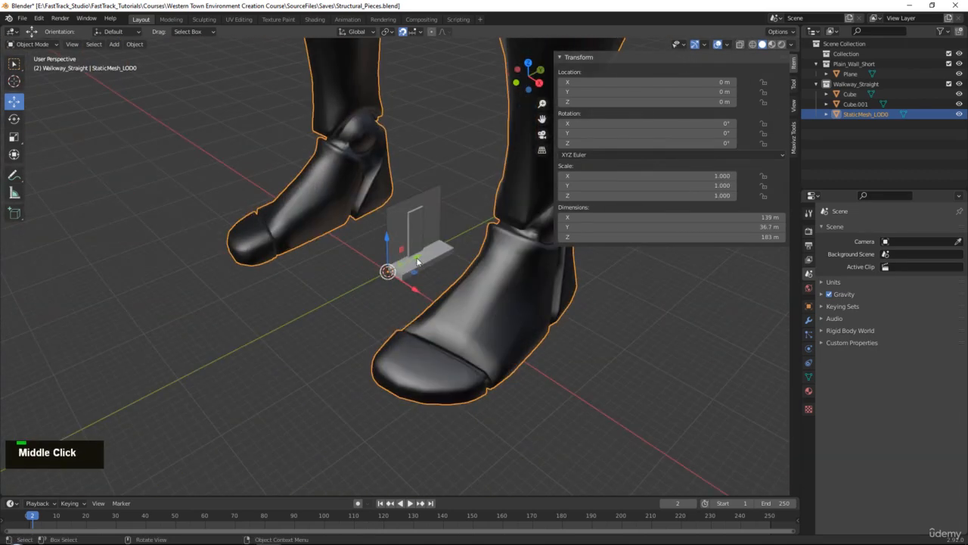
- Scale the mannequin down uniformly to about 0.066, and set its scale to 0.01 on all axes
{"action": "key", "text": "r"}
{"action": "key", "text": "w"}
{"action": "left_click_drag", "start_coordinate": [428, 251], "coordinate": [388, 271]}
{"action": "scroll", "coordinate": [690, 178], "scroll_direction": "up", "scroll_amount": 1}
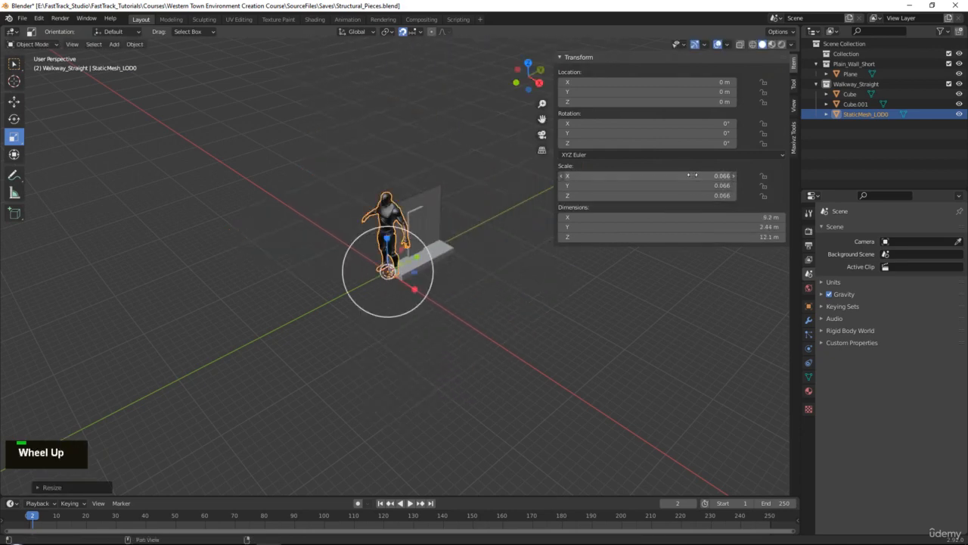
{"action": "left_click_drag", "start_coordinate": [688, 176], "coordinate": [689, 196]}
{"action": "type", "text": "0.01"}
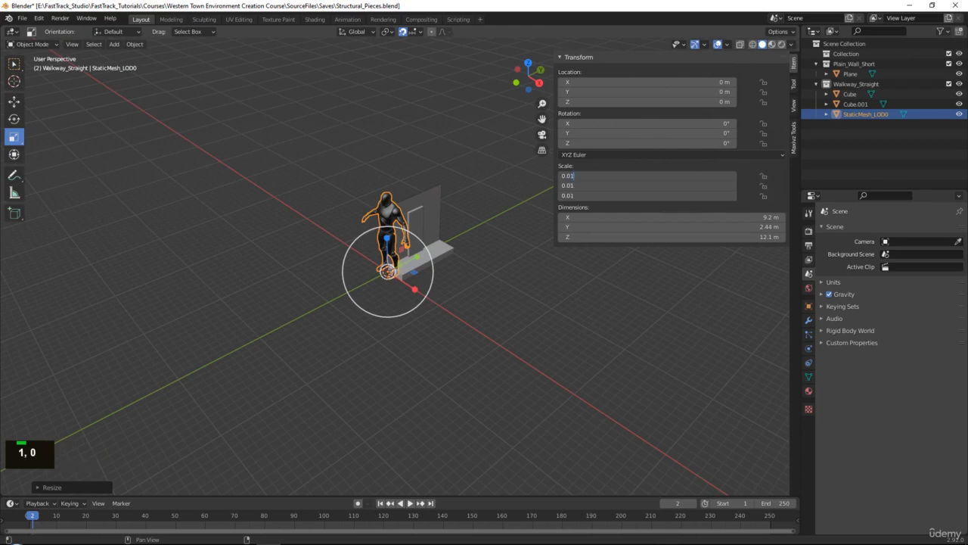
{"action": "key", "text": "Return"}
{"action": "scroll", "coordinate": [454, 227], "scroll_direction": "up", "scroll_amount": 6}
- Set the mannequin's scale to 0.05 on all axes
{"action": "key", "text": "w"}
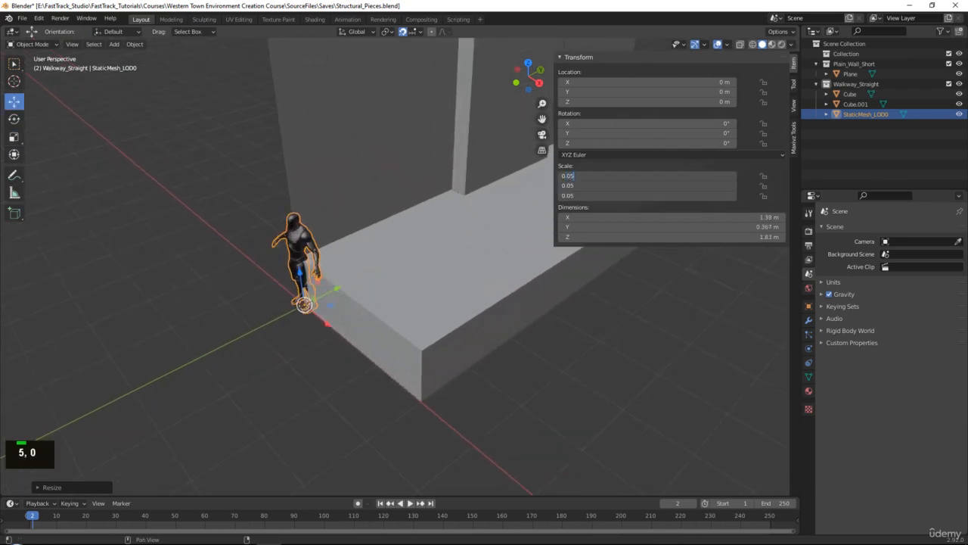
{"action": "key", "text": "Return"}
{"action": "scroll", "coordinate": [379, 157], "scroll_direction": "down", "scroll_amount": 4}
{"action": "middle_click_drag", "start_coordinate": [378, 156], "coordinate": [368, 138]}
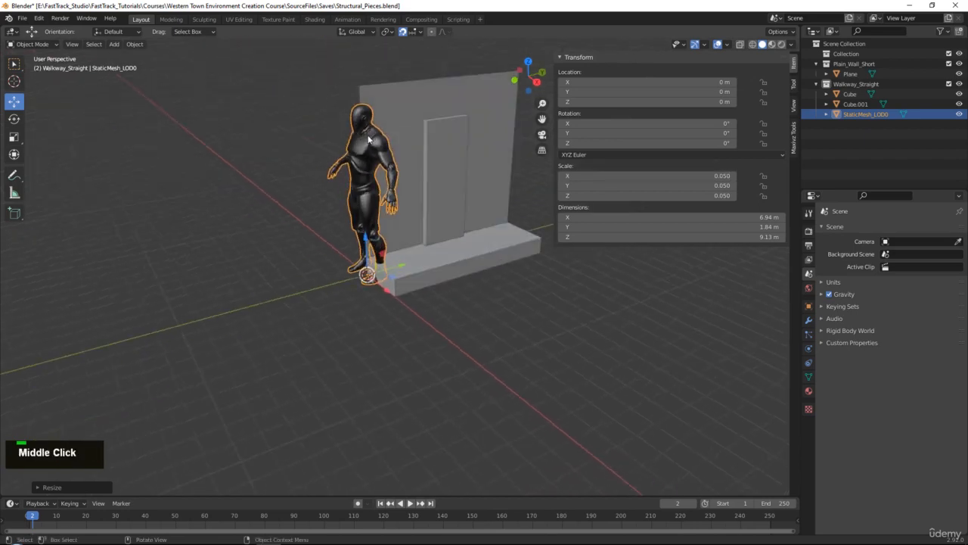
{"action": "scroll", "coordinate": [390, 250], "scroll_direction": "up", "scroll_amount": 4}
- Move the mannequin onto the walkway at Y 1 m, Z 1 m and rotate it 90° about Z
{"action": "middle_click_drag", "start_coordinate": [390, 250], "coordinate": [360, 247]}
{"action": "left_click_drag", "start_coordinate": [347, 257], "coordinate": [372, 219]}
{"action": "middle_click_drag", "start_coordinate": [384, 129], "coordinate": [403, 150]}
{"action": "middle_click", "coordinate": [404, 155], "text": "alt"}
{"action": "key", "text": "e"}
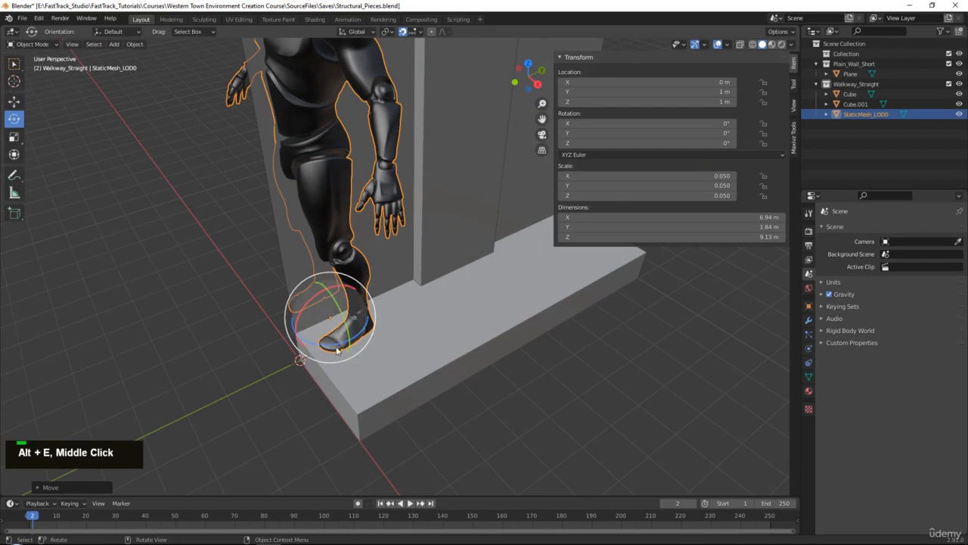
{"action": "left_click_drag", "start_coordinate": [318, 347], "coordinate": [403, 297], "text": "ctrl"}
{"action": "scroll", "coordinate": [403, 298], "scroll_direction": "down", "scroll_amount": 3}
{"action": "middle_click_drag", "start_coordinate": [404, 297], "coordinate": [401, 323]}
- Position the mannequin on the walkway in front of the door at X 1 m, Y 5 m
{"action": "key", "text": "w"}
{"action": "left_click_drag", "start_coordinate": [366, 288], "coordinate": [451, 157]}
{"action": "middle_click_drag", "start_coordinate": [533, 274], "coordinate": [553, 224]}
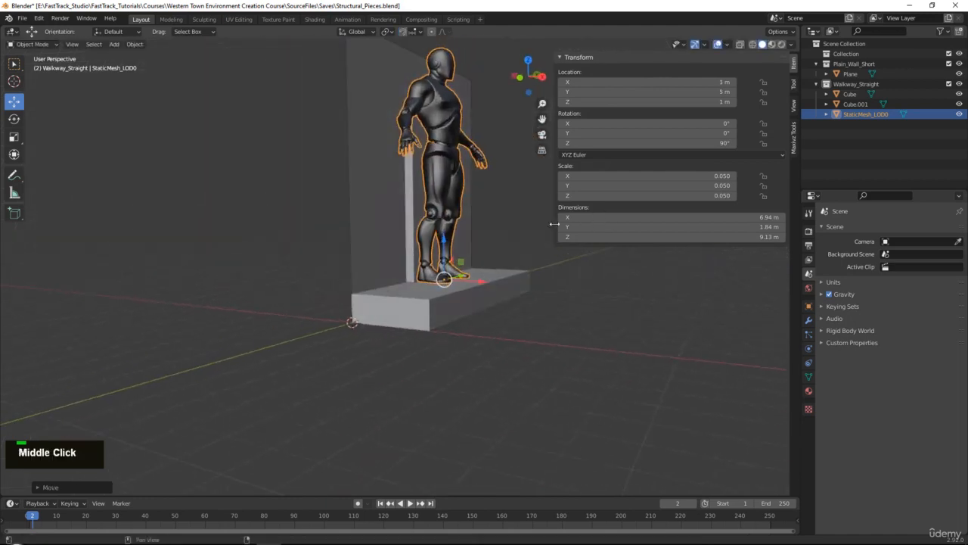
{"action": "middle_click_drag", "start_coordinate": [470, 261], "coordinate": [417, 322], "text": "alt"}
- Scale the mannequin down uniformly to about 0.029, checking its proportions against the mannequin and door in Unreal Editor
{"action": "scroll", "coordinate": [412, 325], "scroll_direction": "up", "scroll_amount": 1}
{"action": "key", "text": "r"}
{"action": "left_click_drag", "start_coordinate": [423, 319], "coordinate": [412, 334]}
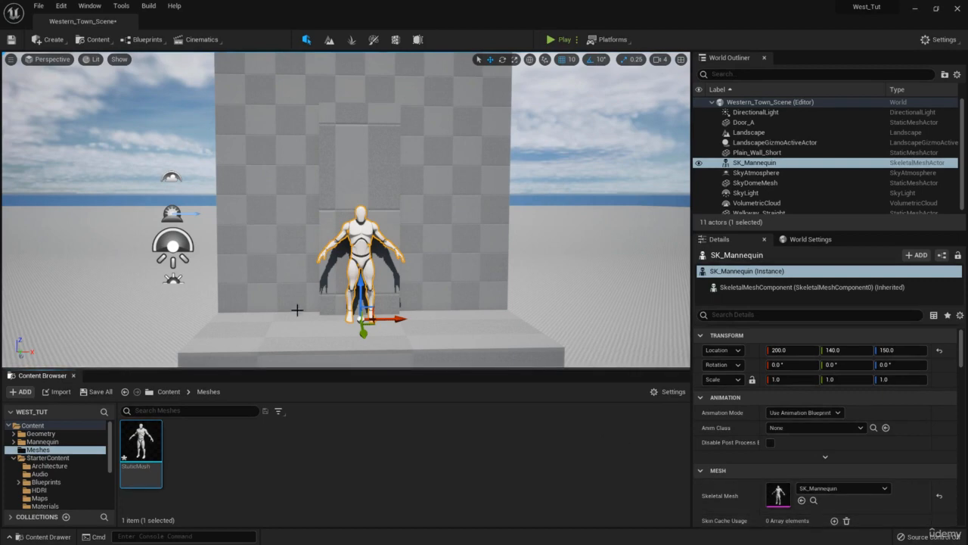
{"action": "key", "text": "a"}
{"action": "right_click_drag", "start_coordinate": [366, 280], "coordinate": [435, 298]}
{"action": "key", "text": "d"}
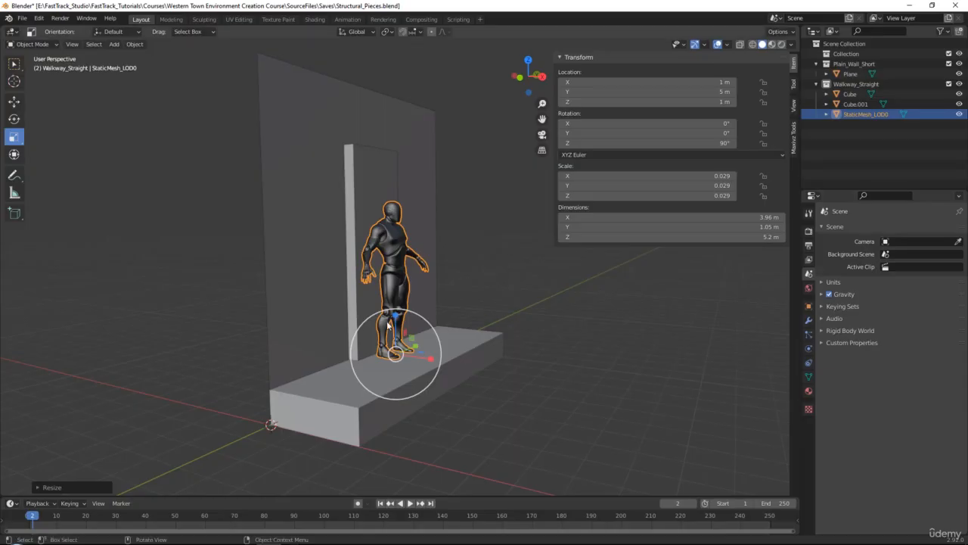
{"action": "middle_click", "coordinate": [439, 333]}
{"action": "left_click_drag", "start_coordinate": [434, 315], "coordinate": [428, 317]}
{"action": "key", "text": "w"}
- Lower the top of the door's mesh in Edit Mode to make the door about 4.92 m tall
{"action": "left_click", "coordinate": [406, 187]}
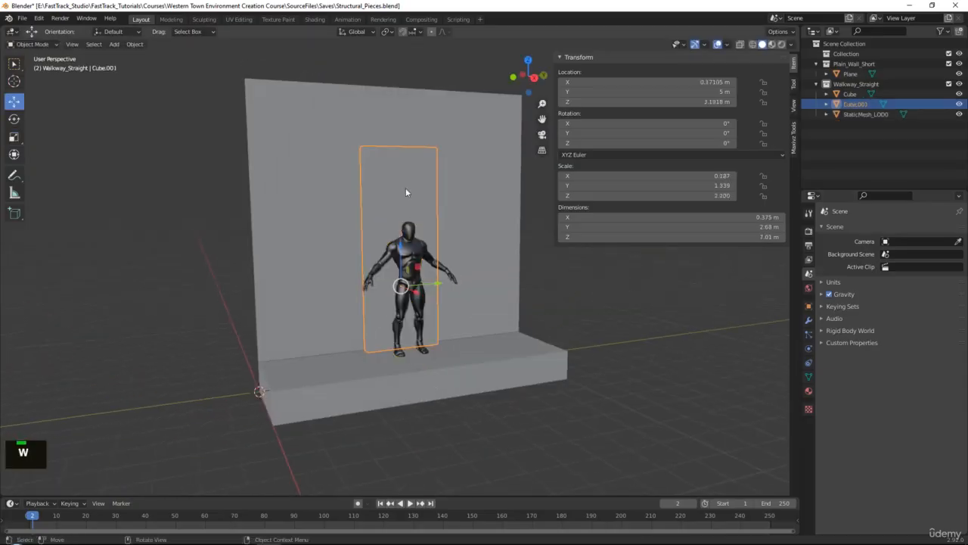
{"action": "scroll", "coordinate": [405, 188], "scroll_direction": "up", "scroll_amount": 2}
{"action": "middle_click_drag", "start_coordinate": [406, 188], "coordinate": [367, 165]}
{"action": "key", "text": "Tab"}
{"action": "middle_click_drag", "start_coordinate": [426, 99], "coordinate": [407, 134], "text": "alt"}
{"action": "left_click_drag", "start_coordinate": [405, 101], "coordinate": [408, 179]}
{"action": "left_click", "coordinate": [407, 179]}
{"action": "key", "text": "Tab"}
- Export the selected door as FBX, overwriting Door_A.fbx in the To_Unreal folder
{"action": "left_click", "coordinate": [22, 18]}
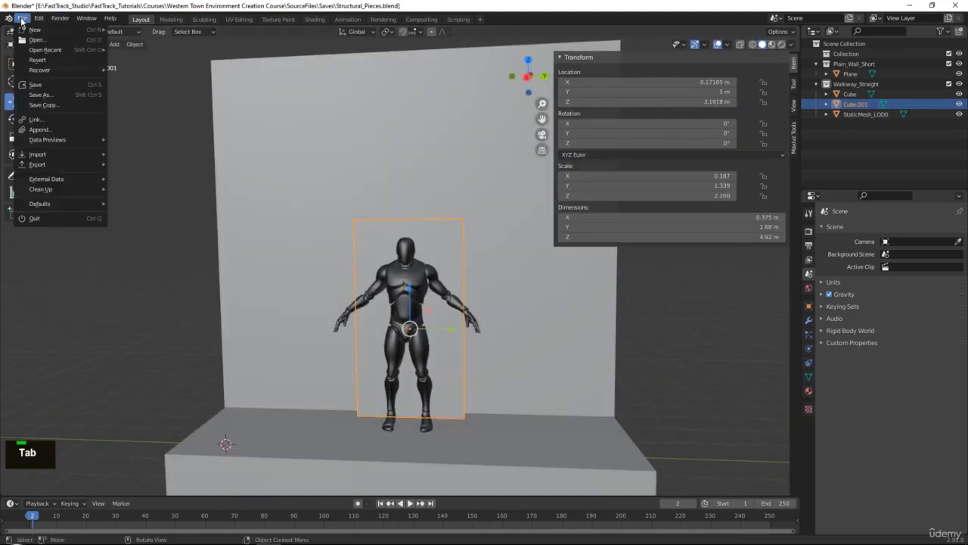
{"action": "mouse_move", "coordinate": [65, 168]}
{"action": "left_click", "coordinate": [159, 227]}
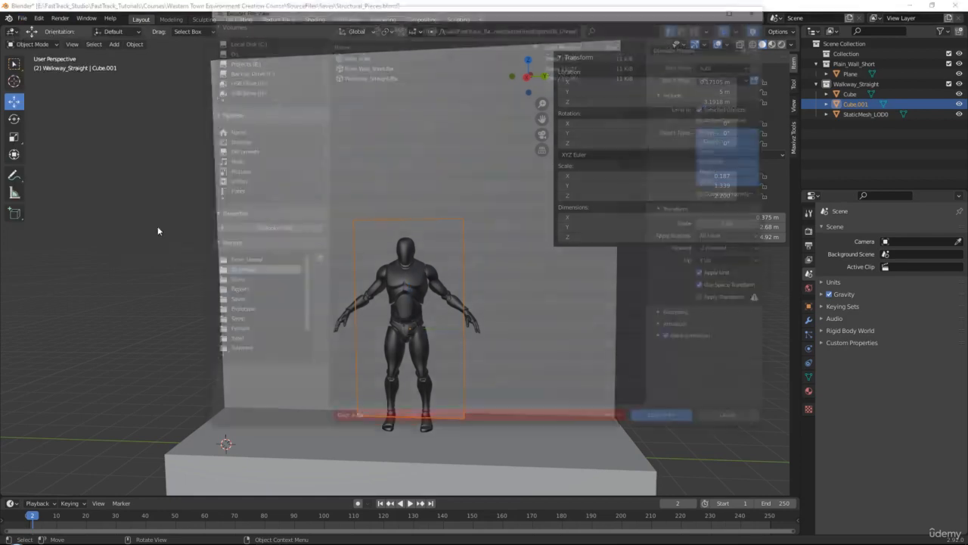
{"action": "double_click", "coordinate": [354, 54]}
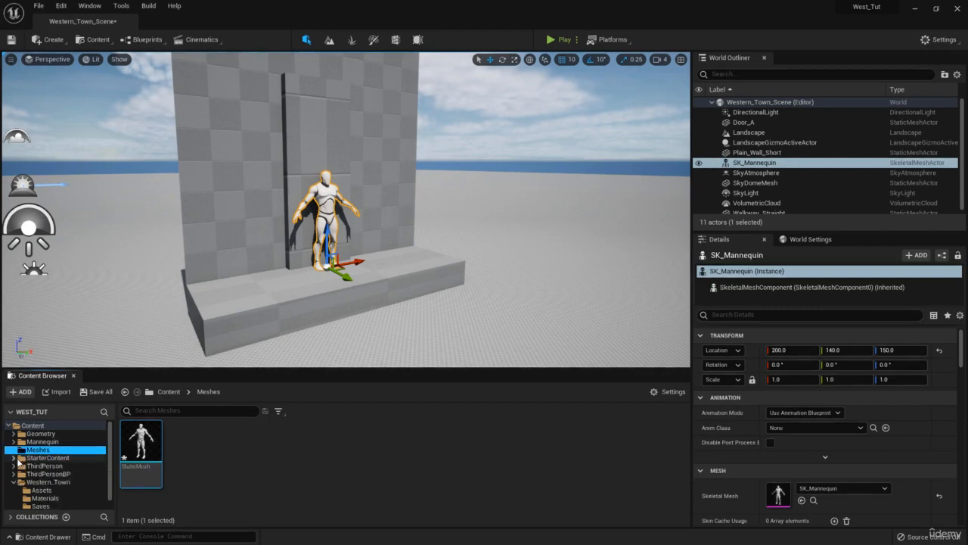
- Switch to Unreal Editor and reimport the Door_A static mesh from the Western_Town Assets folder
{"action": "scroll", "coordinate": [21, 469], "scroll_direction": "down", "scroll_amount": 1}
{"action": "left_click", "coordinate": [42, 480]}
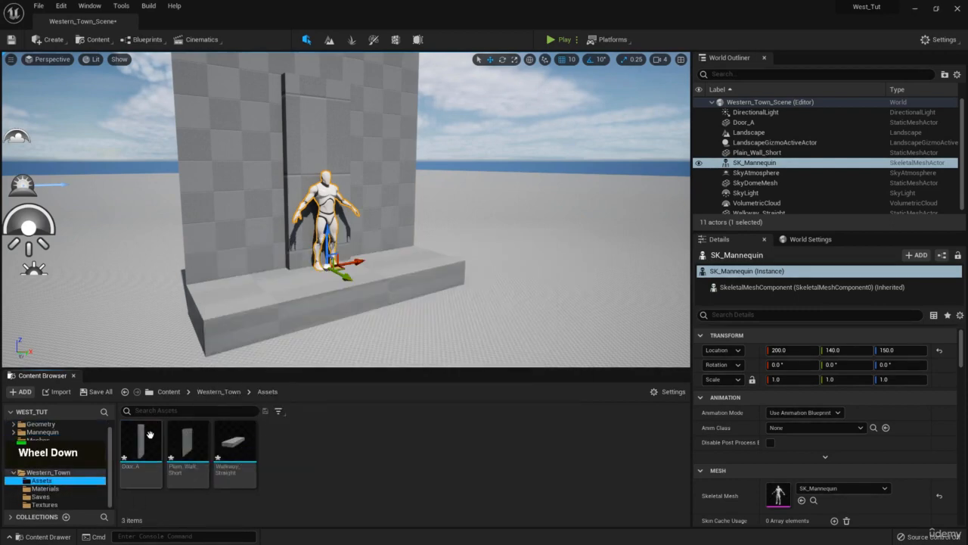
{"action": "right_click", "coordinate": [151, 454]}
{"action": "left_click", "coordinate": [215, 177]}
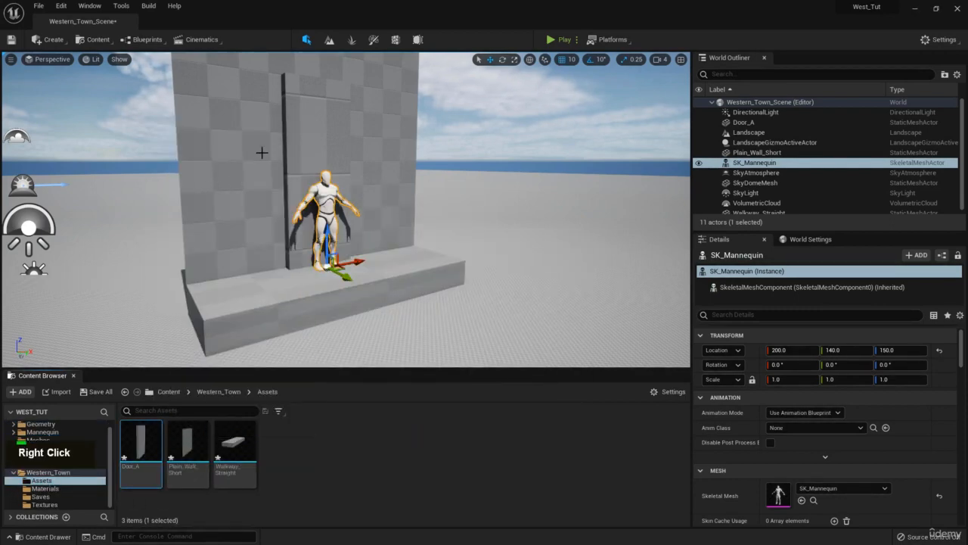
- Examine the reimported door from the front and side, comparing its height and width with the mannequin
{"action": "key", "text": "d"}
{"action": "key", "text": "e"}
{"action": "right_click_drag", "start_coordinate": [346, 209], "coordinate": [299, 243]}
{"action": "key", "text": "a"}
{"action": "key", "text": "d"}
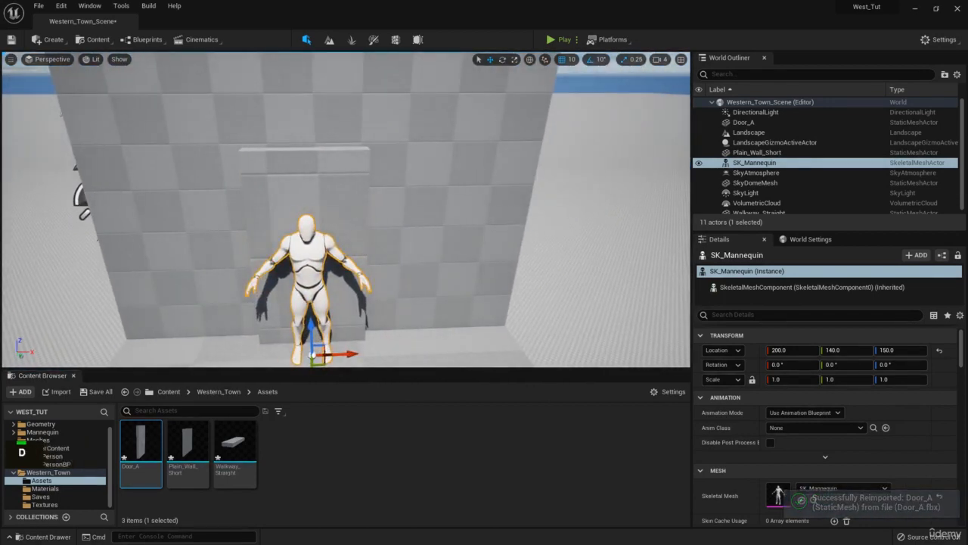
{"action": "right_click_drag", "start_coordinate": [332, 167], "coordinate": [401, 195]}
{"action": "key", "text": "s"}
{"action": "key", "text": "q"}
{"action": "key", "text": "a"}
{"action": "key", "text": "e"}
{"action": "key", "text": "d"}
{"action": "right_click_drag", "start_coordinate": [967, 280], "coordinate": [448, 293]}
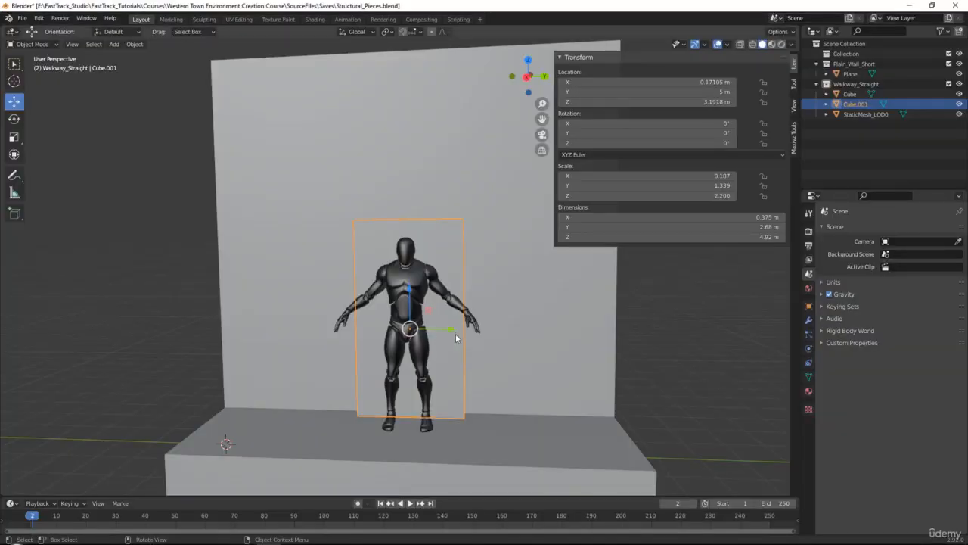
- Switch to Blender and narrow the door along Y to about 2.16 m
{"action": "key", "text": "r"}
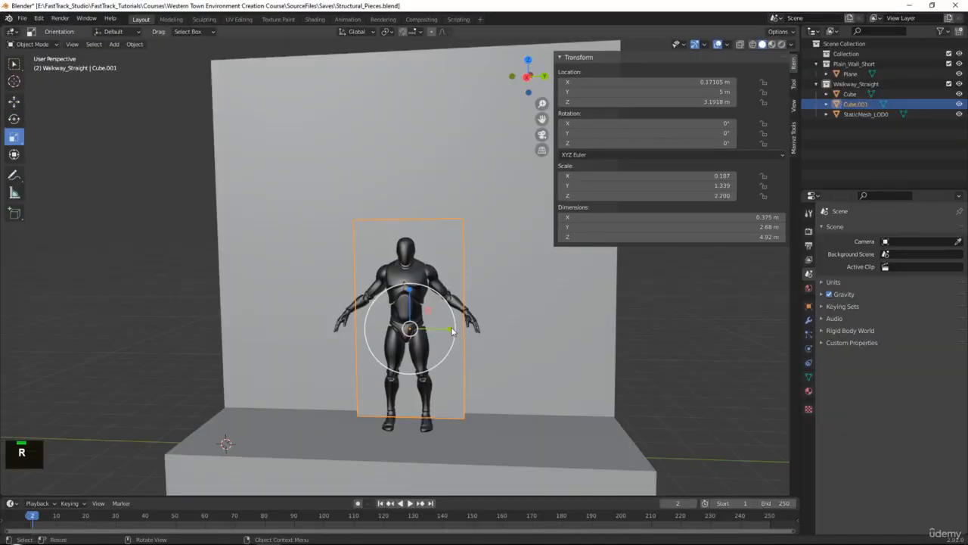
{"action": "left_click_drag", "start_coordinate": [451, 329], "coordinate": [446, 328]}
{"action": "key", "text": "w"}
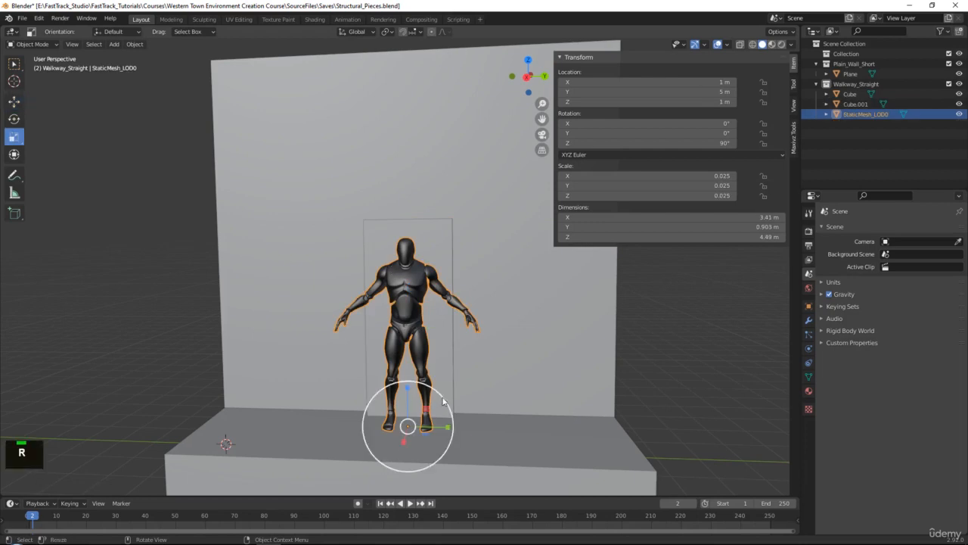
- Scale the mannequin down uniformly to about 0.022 and clear the selection
{"action": "left_click_drag", "start_coordinate": [444, 401], "coordinate": [436, 399]}
{"action": "key", "text": "w"}
{"action": "left_click", "coordinate": [437, 230]}
{"action": "key", "text": "ctrl+a"}
{"action": "right_click", "coordinate": [437, 230]}
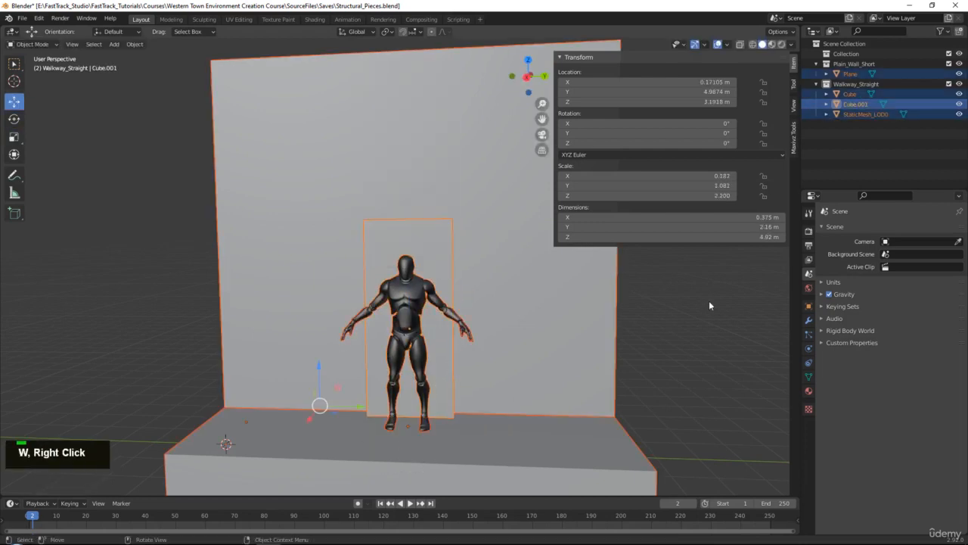
{"action": "left_click", "coordinate": [709, 302]}
- Export only the narrowed door over Door_A.fbx, and reimport Door_A in Unreal Editor
{"action": "scroll", "coordinate": [478, 292], "scroll_direction": "down", "scroll_amount": 2}
{"action": "middle_click_drag", "start_coordinate": [484, 298], "coordinate": [481, 306], "text": "alt"}
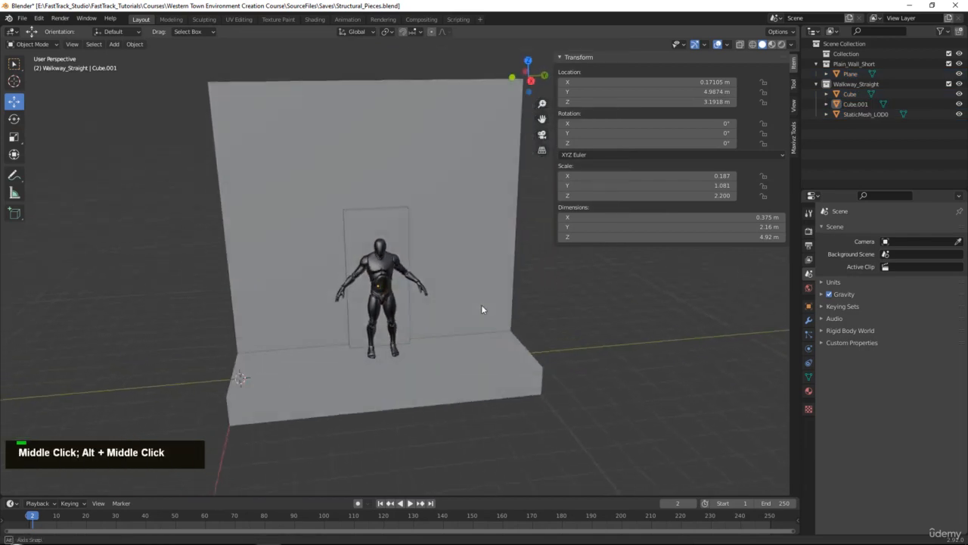
{"action": "scroll", "coordinate": [481, 309], "scroll_direction": "up", "scroll_amount": 2}
{"action": "left_click", "coordinate": [382, 225]}
{"action": "left_click", "coordinate": [22, 18]}
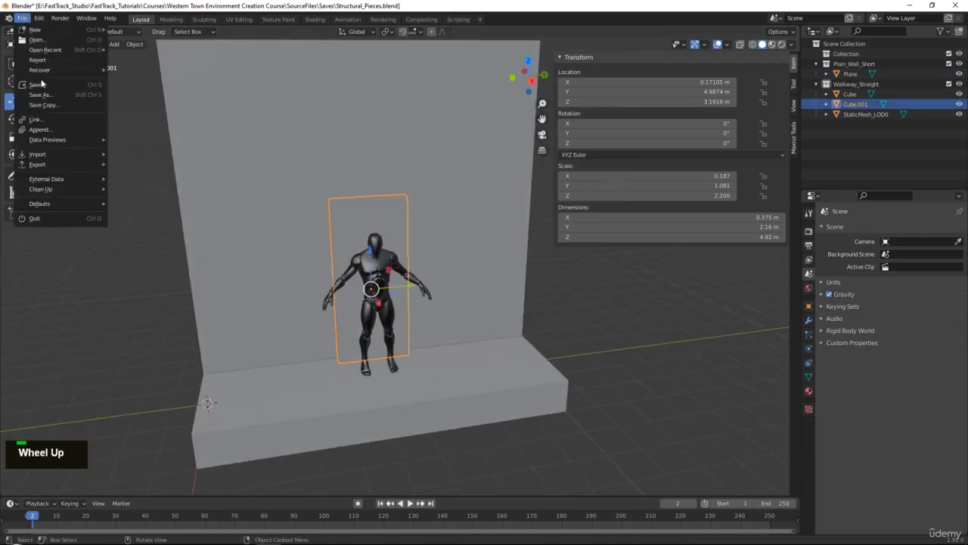
{"action": "mouse_move", "coordinate": [61, 164]}
{"action": "left_click", "coordinate": [158, 225]}
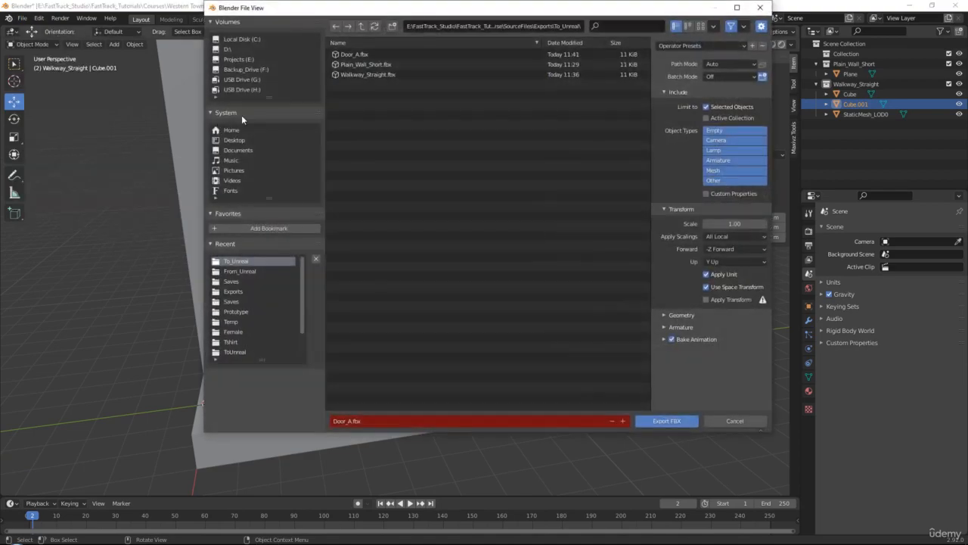
{"action": "double_click", "coordinate": [356, 54]}
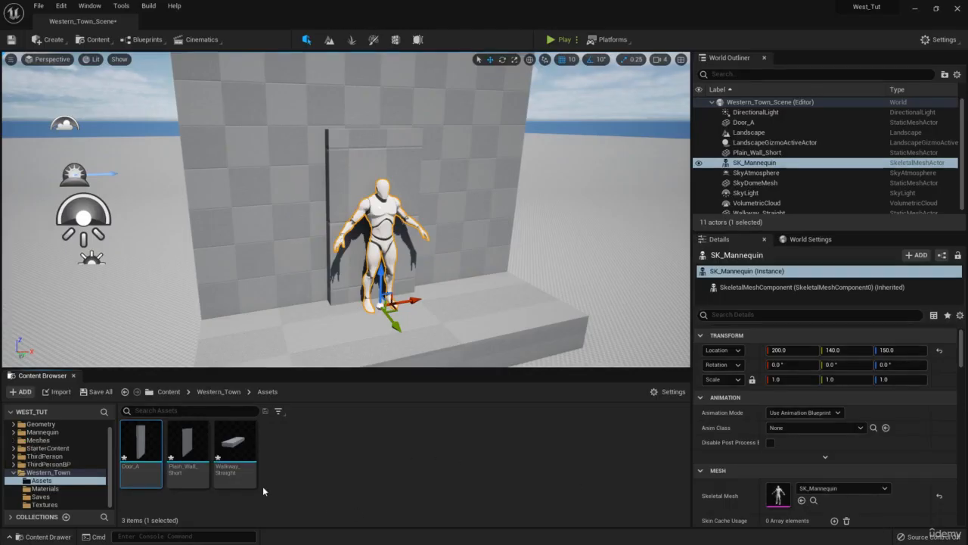
{"action": "right_click", "coordinate": [144, 450]}
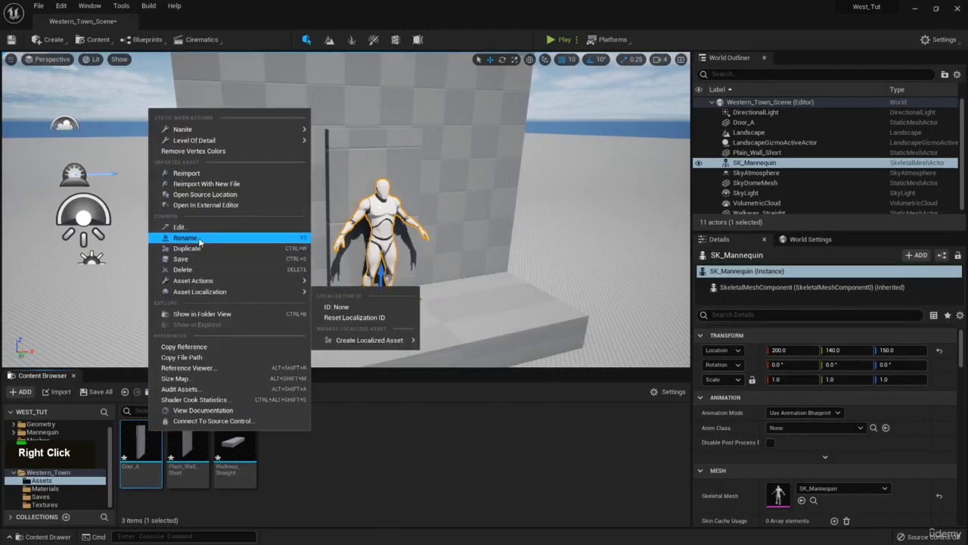
{"action": "left_click", "coordinate": [189, 172]}
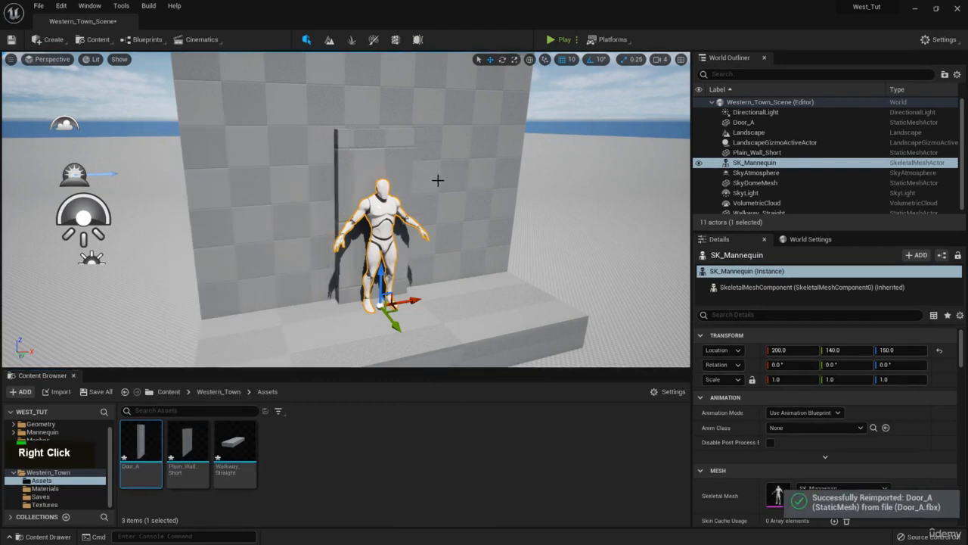
- Compare the narrowed door's proportions with the mannequin from the front of the walkway
{"action": "key", "text": "d"}
{"action": "right_click_drag", "start_coordinate": [438, 180], "coordinate": [378, 181]}
{"action": "key", "text": "a"}
{"action": "key", "text": "q"}
{"action": "key", "text": "e"}
{"action": "key", "text": "a"}
{"action": "key", "text": "d"}
{"action": "key", "text": "w"}
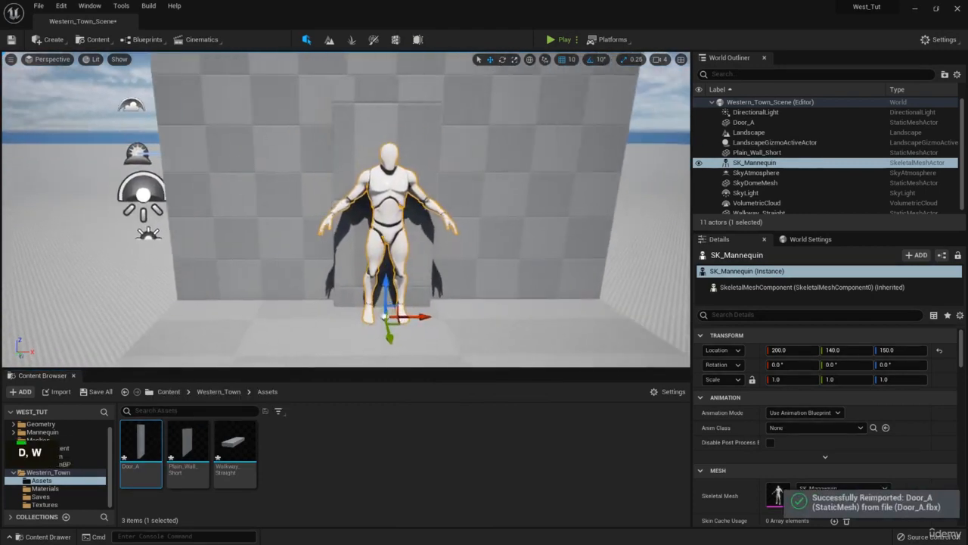
{"action": "right_click_drag", "start_coordinate": [393, 236], "coordinate": [396, 236]}
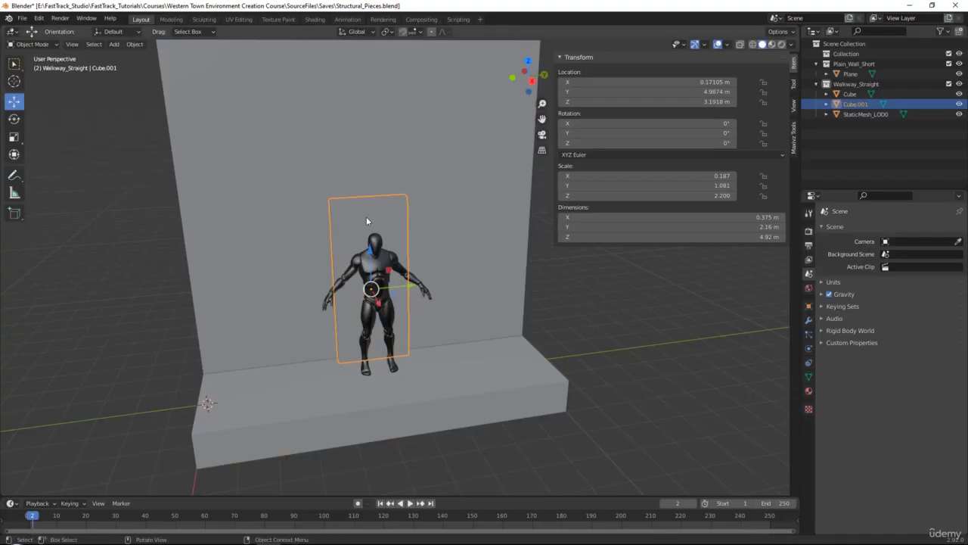
- In Blender, narrow the door to about 1.93 m and lower its top vertices to make it about 4.56 m tall
{"action": "left_click", "coordinate": [366, 217]}
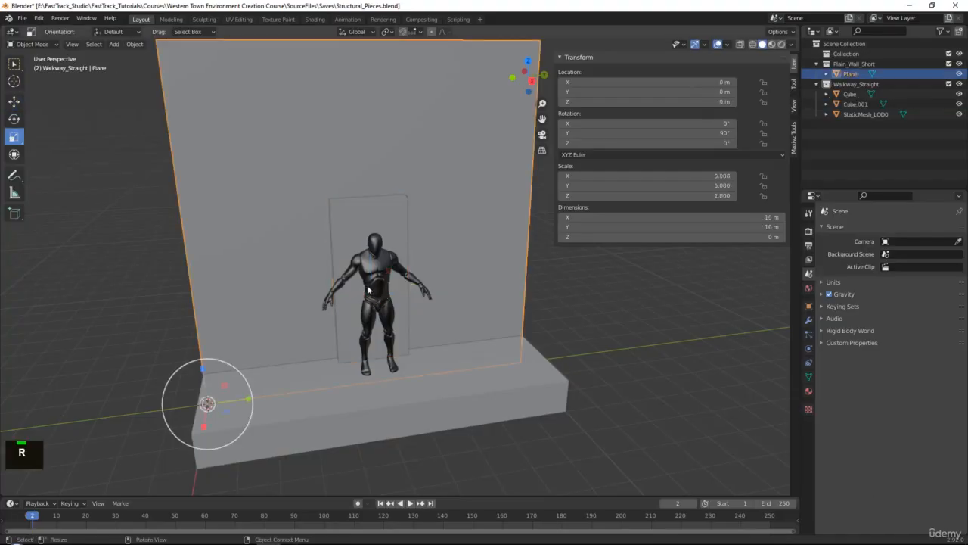
{"action": "left_click", "coordinate": [368, 268]}
{"action": "left_click_drag", "start_coordinate": [406, 289], "coordinate": [409, 250]}
{"action": "key", "text": "Tab"}
{"action": "middle_click_drag", "start_coordinate": [377, 184], "coordinate": [362, 161]}
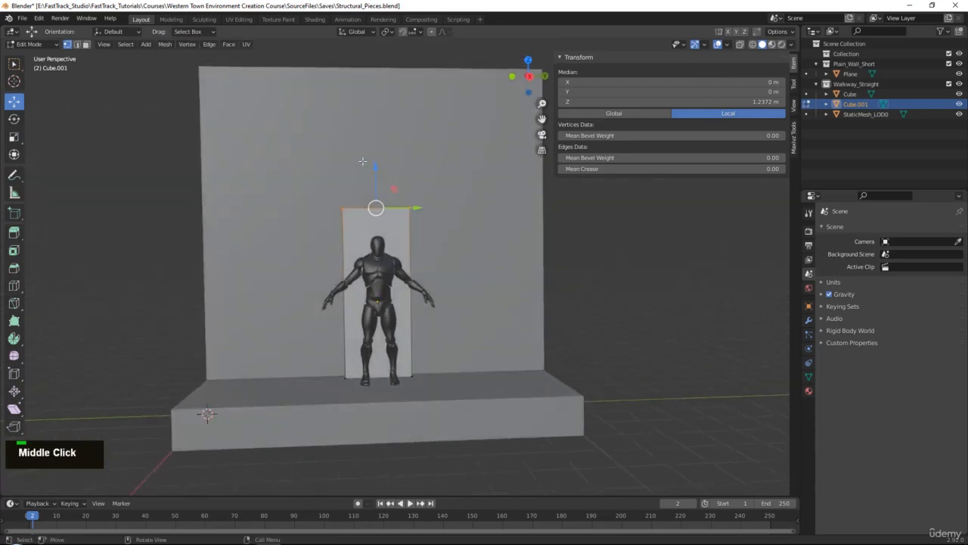
{"action": "left_click_drag", "start_coordinate": [376, 168], "coordinate": [378, 183]}
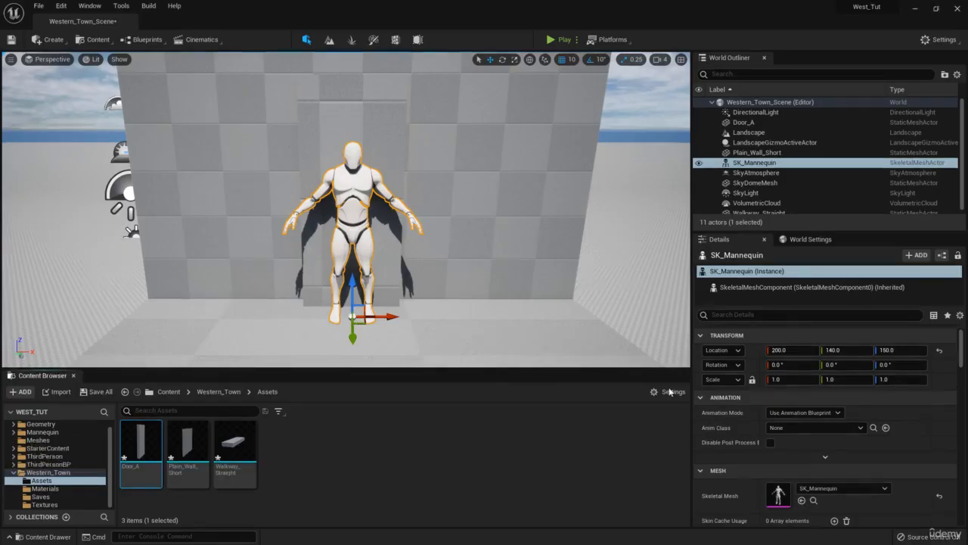
{"action": "key", "text": "a"}
{"action": "right_click_drag", "start_coordinate": [499, 243], "coordinate": [528, 249]}
{"action": "key", "text": "d"}
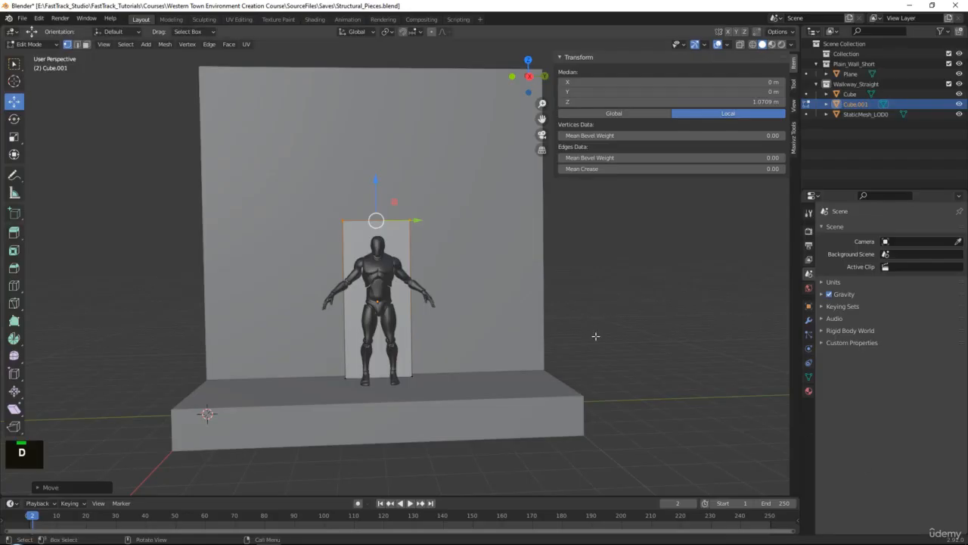
{"action": "right_click", "coordinate": [418, 258]}
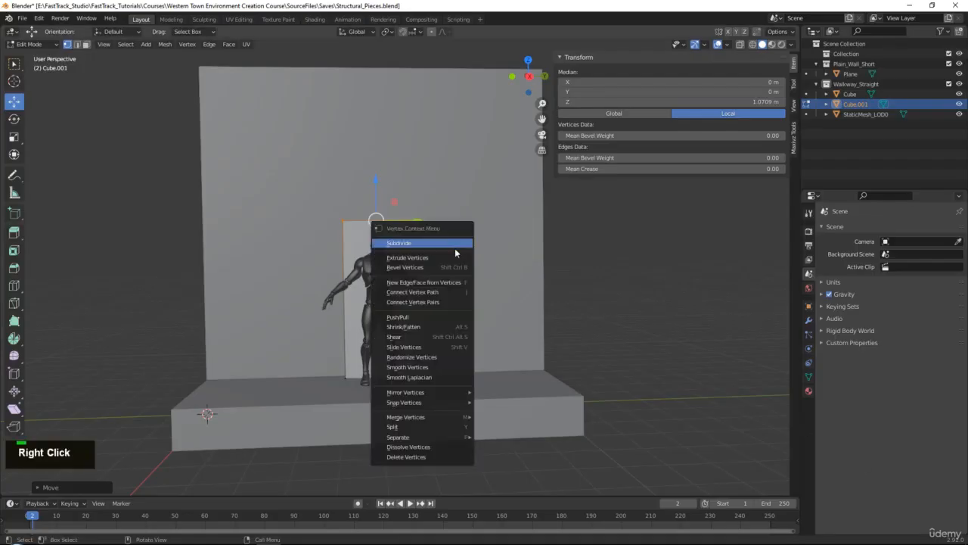
{"action": "key", "text": "Tab"}
- Delete the mannequin reference mesh from the Blender scene
{"action": "left_click", "coordinate": [382, 241]}
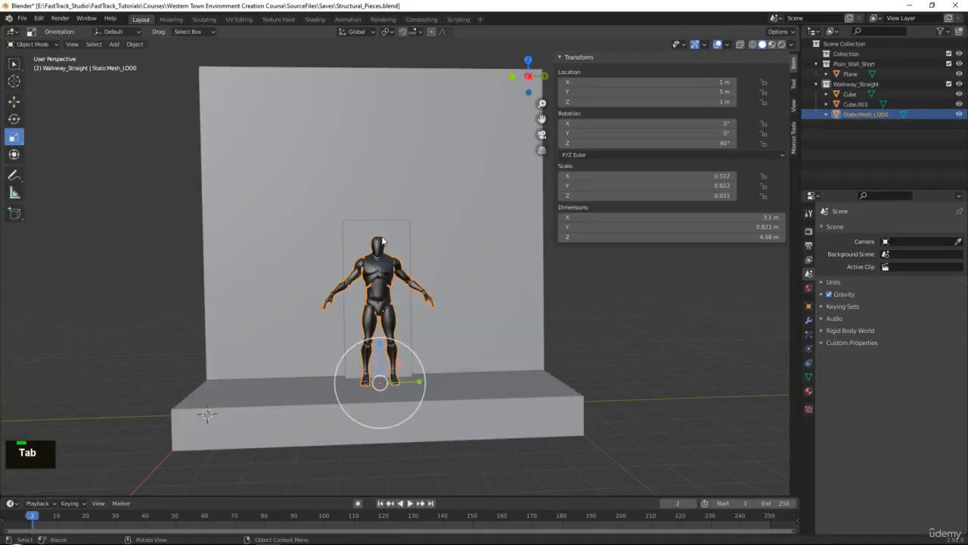
{"action": "key", "text": "Delete"}
{"action": "left_click", "coordinate": [307, 250]}
- Export the resized door as FBX over Door_A.fbx and reimport Door_A in Unreal Editor
{"action": "left_click", "coordinate": [404, 324]}
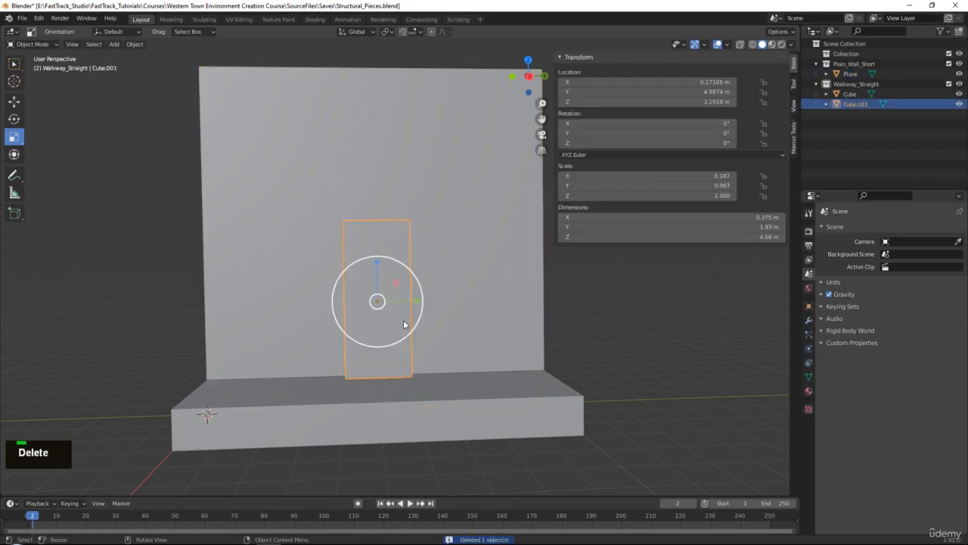
{"action": "left_click", "coordinate": [22, 18]}
{"action": "mouse_move", "coordinate": [45, 164]}
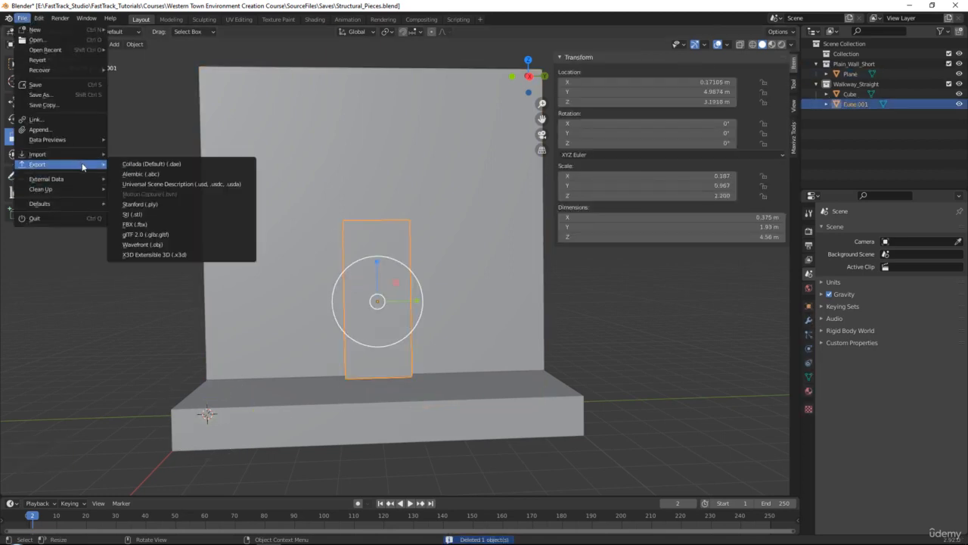
{"action": "left_click", "coordinate": [136, 224]}
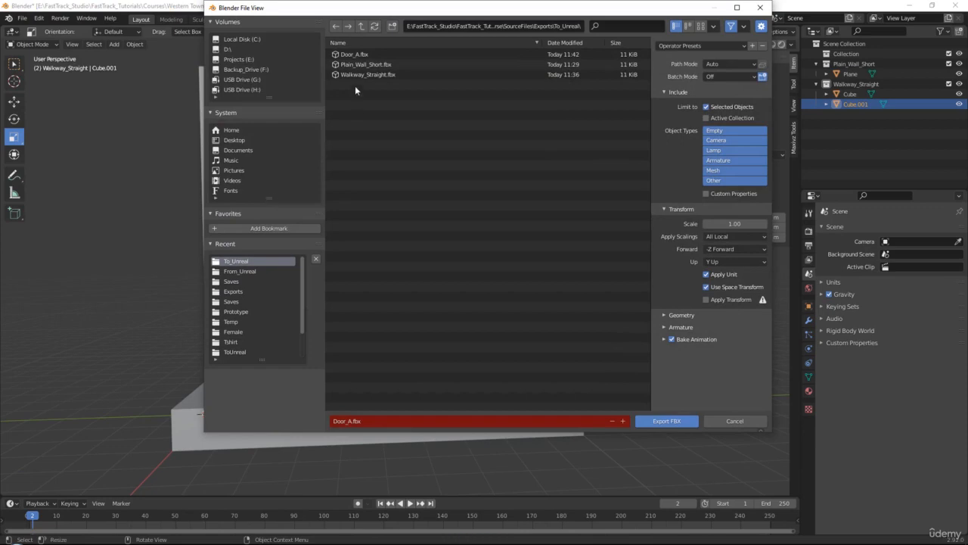
{"action": "double_click", "coordinate": [355, 54]}
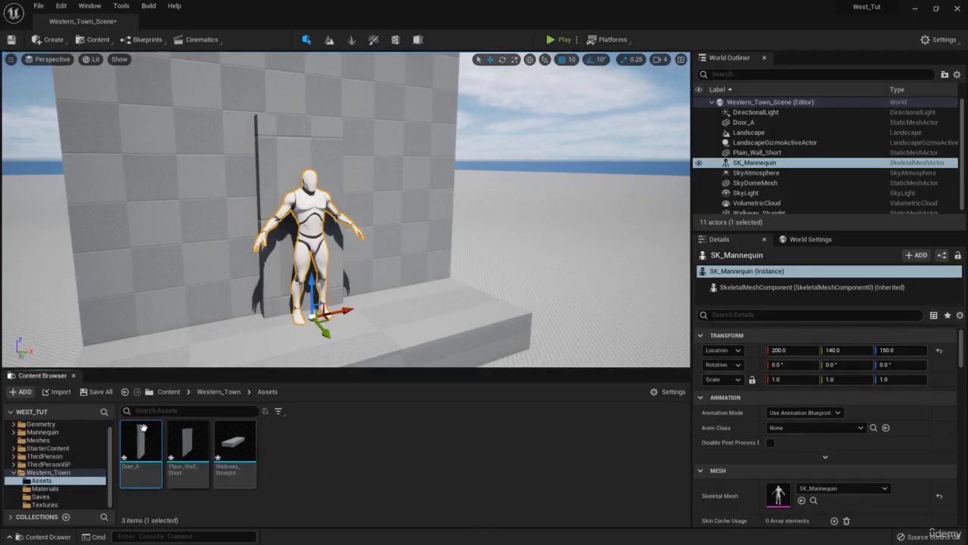
{"action": "right_click", "coordinate": [143, 429]}
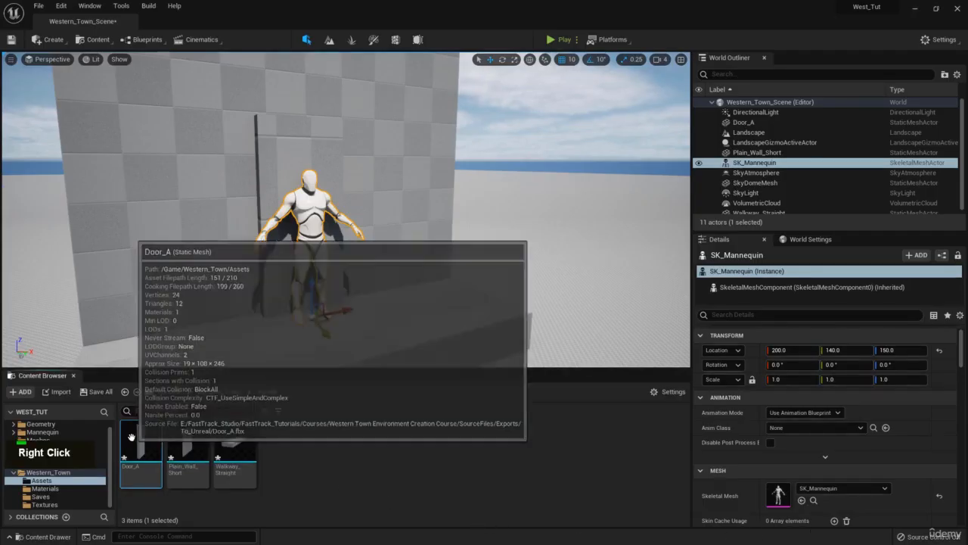
{"action": "left_click", "coordinate": [166, 179]}
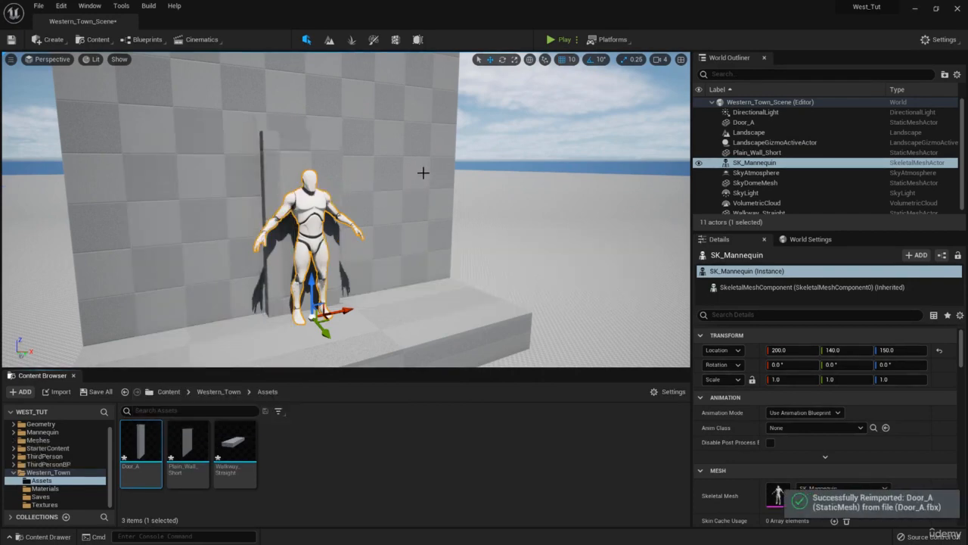
- Select the door in the level and examine its size beside the mannequin from several sides
{"action": "right_click_drag", "start_coordinate": [421, 173], "coordinate": [348, 168]}
{"action": "key", "text": "w"}
{"action": "key", "text": "d"}
{"action": "key", "text": "a"}
{"action": "key", "text": "w"}
{"action": "key", "text": "a"}
{"action": "left_click", "coordinate": [346, 158]}
{"action": "key", "text": "s"}
{"action": "key", "text": "w"}
- Add a basic cube shape to the level
{"action": "left_click", "coordinate": [52, 39]}
{"action": "mouse_move", "coordinate": [102, 68]}
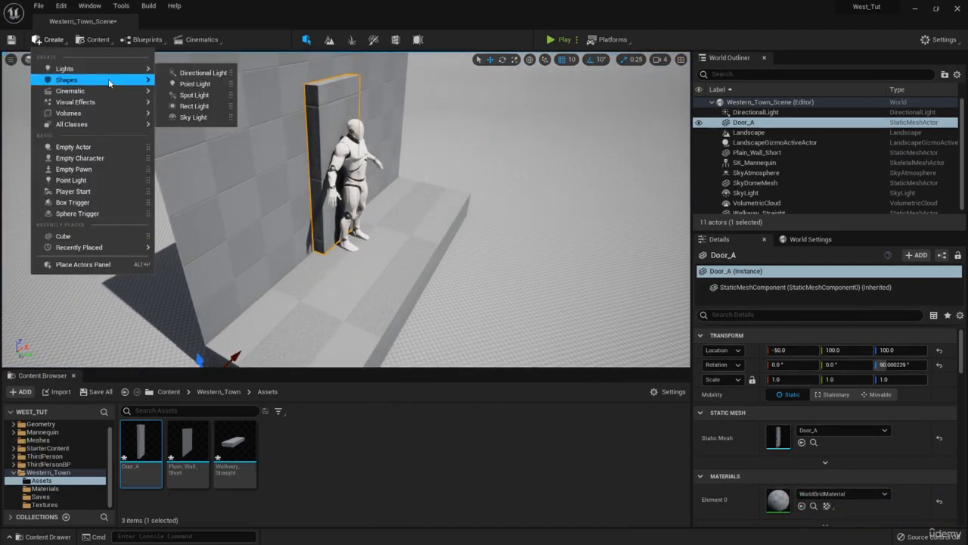
{"action": "left_click", "coordinate": [185, 85]}
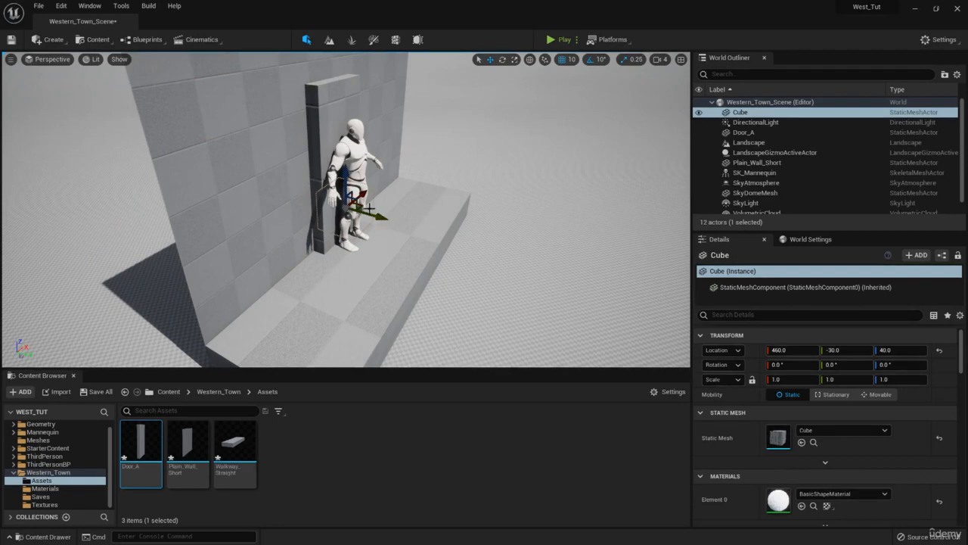
- Move the cube onto the walkway over the mannequin at X 200, Y 130, Z 200
{"action": "left_click_drag", "start_coordinate": [351, 249], "coordinate": [353, 179]}
{"action": "right_click_drag", "start_coordinate": [335, 155], "coordinate": [330, 215]}
{"action": "key", "text": "d"}
{"action": "key", "text": "e"}
{"action": "left_click_drag", "start_coordinate": [330, 215], "coordinate": [309, 245]}
{"action": "key", "text": "w"}
{"action": "mouse_move", "coordinate": [309, 245]}
{"action": "right_mouse_down"}
{"action": "mouse_move", "coordinate": [286, 249]}
{"action": "mouse_move", "coordinate": [306, 252]}
{"action": "right_mouse_up"}
{"action": "key", "text": "q"}
{"action": "key", "text": "d"}
{"action": "key", "text": "s"}
{"action": "key", "text": "q"}
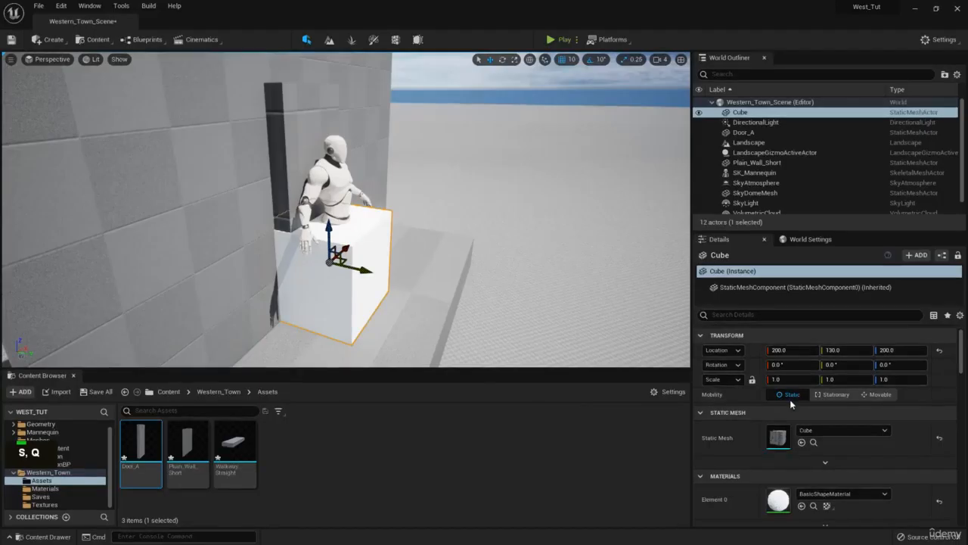
- Set the cube's Z scale to 2.1 and raise it to Z 250 so it stands on the walkway
{"action": "left_click", "coordinate": [905, 381]}
{"action": "type", "text": "2.1"}
{"action": "key", "text": "Return"}
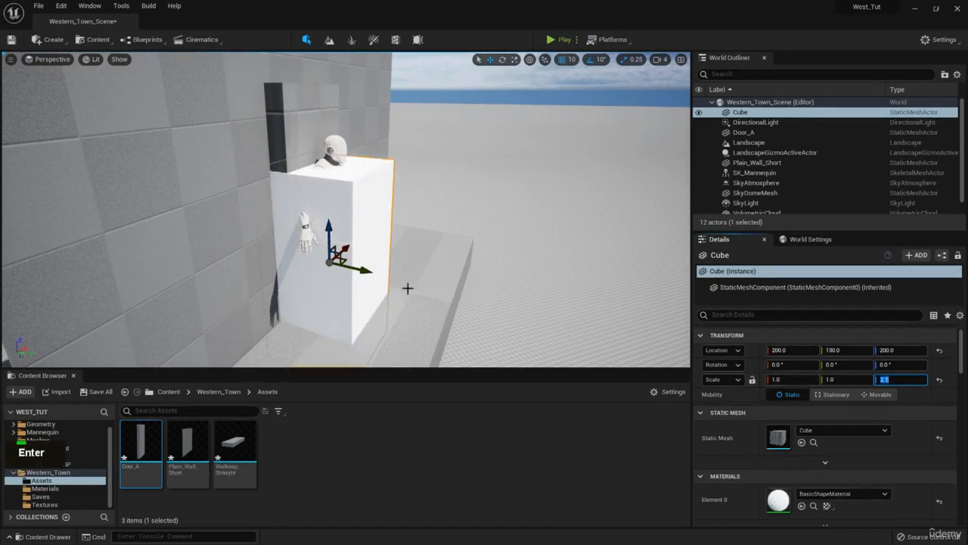
{"action": "left_click_drag", "start_coordinate": [328, 224], "coordinate": [327, 177]}
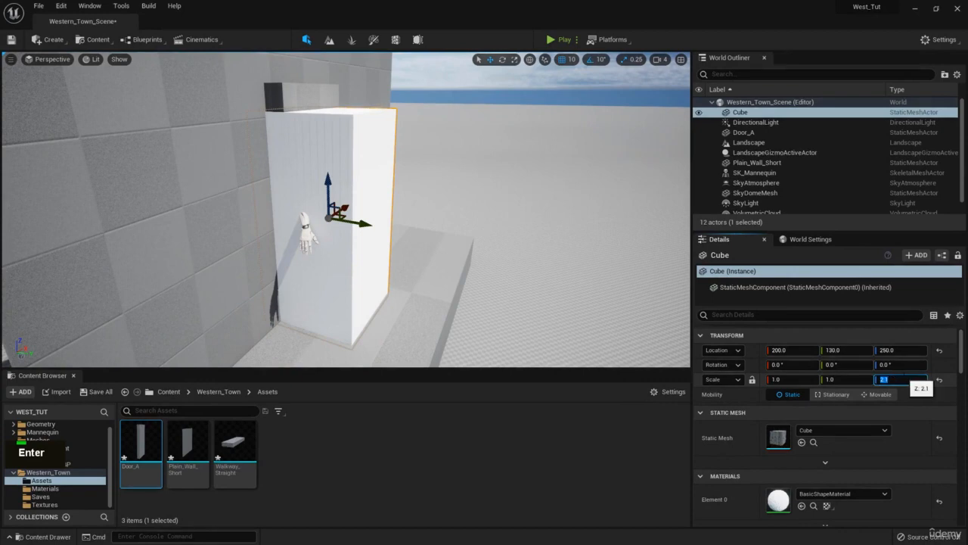
- Set the cube's Z scale to 2.2 and raise it to about Z 260 so its base rests on the walkway
{"action": "type", "text": "2.2"}
{"action": "key", "text": "Return"}
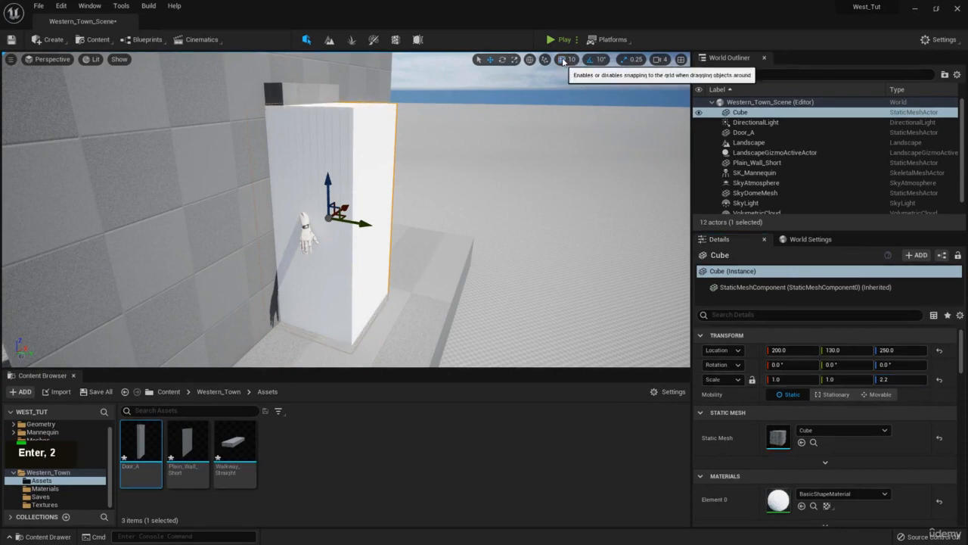
{"action": "left_click_drag", "start_coordinate": [327, 182], "coordinate": [329, 173]}
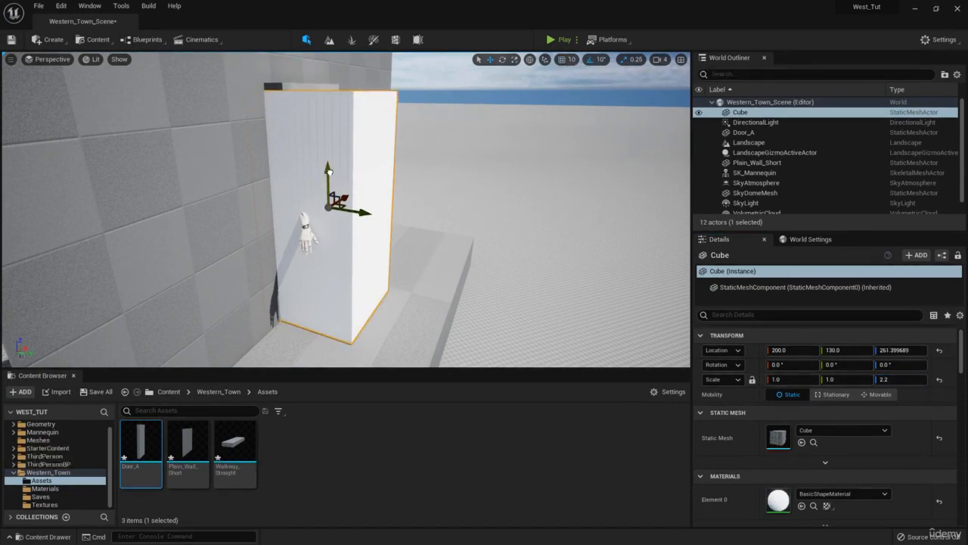
- Move the cube clear of the mannequin to about X 241, Y 148 for comparison with the door
{"action": "key", "text": "d"}
{"action": "right_click_drag", "start_coordinate": [329, 173], "coordinate": [257, 157]}
{"action": "key", "text": "w"}
{"action": "key", "text": "q"}
{"action": "key", "text": "s"}
{"action": "key", "text": "q"}
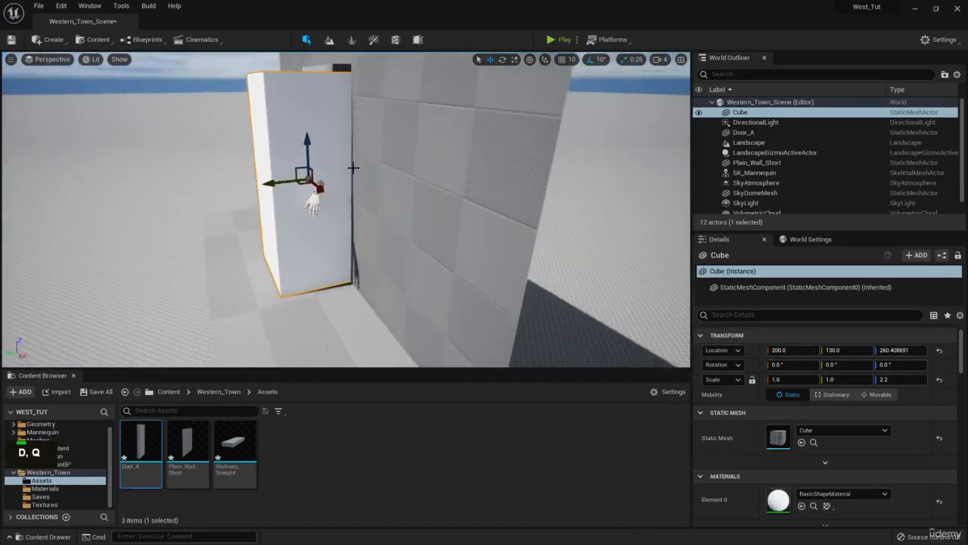
{"action": "left_click_drag", "start_coordinate": [269, 184], "coordinate": [252, 186]}
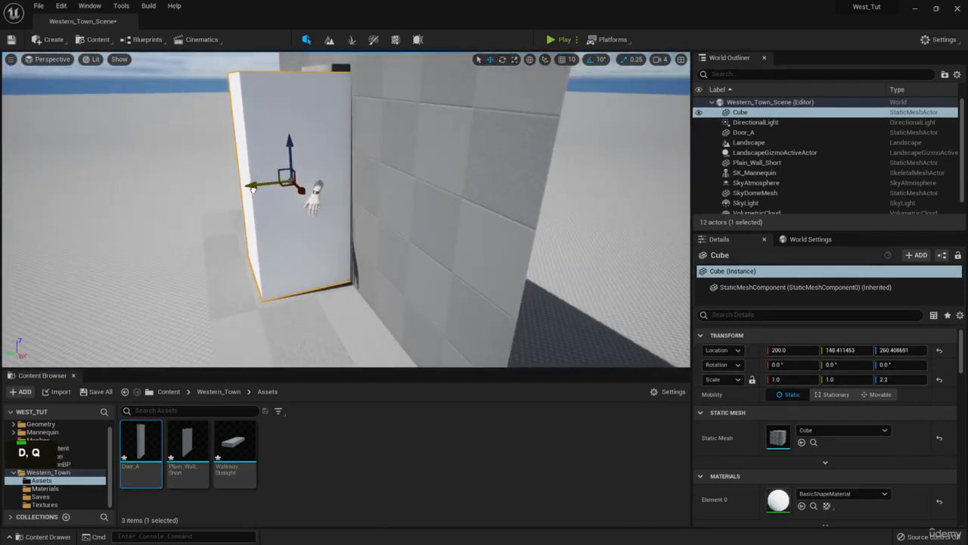
{"action": "key", "text": "a"}
{"action": "mouse_move", "coordinate": [310, 172]}
{"action": "right_mouse_down"}
{"action": "mouse_move", "coordinate": [416, 174]}
{"action": "mouse_move", "coordinate": [325, 172]}
{"action": "right_mouse_up"}
{"action": "left_click_drag", "start_coordinate": [378, 212], "coordinate": [406, 203]}
{"action": "key", "text": "w"}
{"action": "right_click_drag", "start_coordinate": [406, 203], "coordinate": [480, 244]}
{"action": "key", "text": "e"}
{"action": "key", "text": "a"}
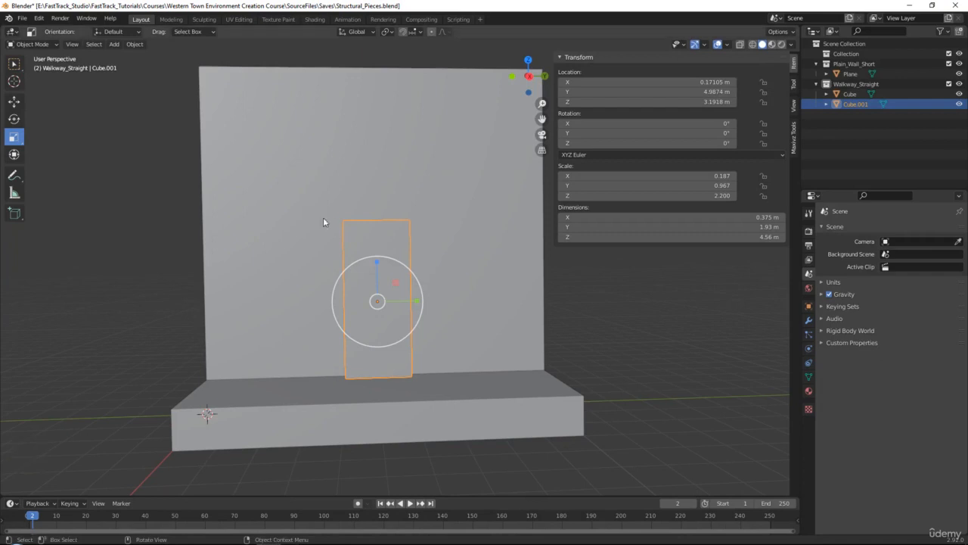
- Switch to Blender and lower the door's top vertices to make the door about 4.45 m tall
{"action": "left_click", "coordinate": [359, 236]}
{"action": "key", "text": "Tab"}
{"action": "key", "text": "Tab"}
{"action": "left_click", "coordinate": [358, 247]}
{"action": "key", "text": "Tab"}
{"action": "scroll", "coordinate": [240, 128], "scroll_direction": "up", "scroll_amount": 4}
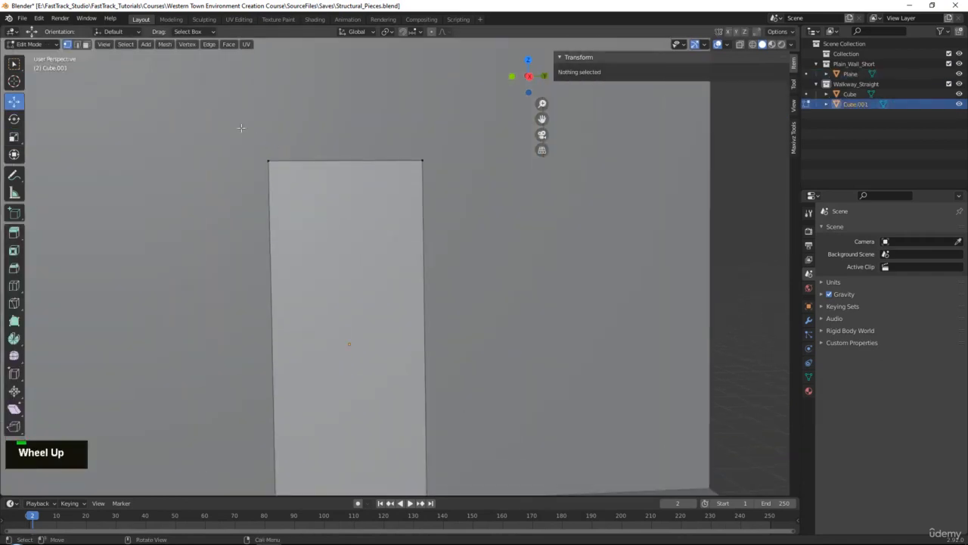
{"action": "key", "text": "alt+z"}
{"action": "left_click_drag", "start_coordinate": [623, 265], "coordinate": [596, 241]}
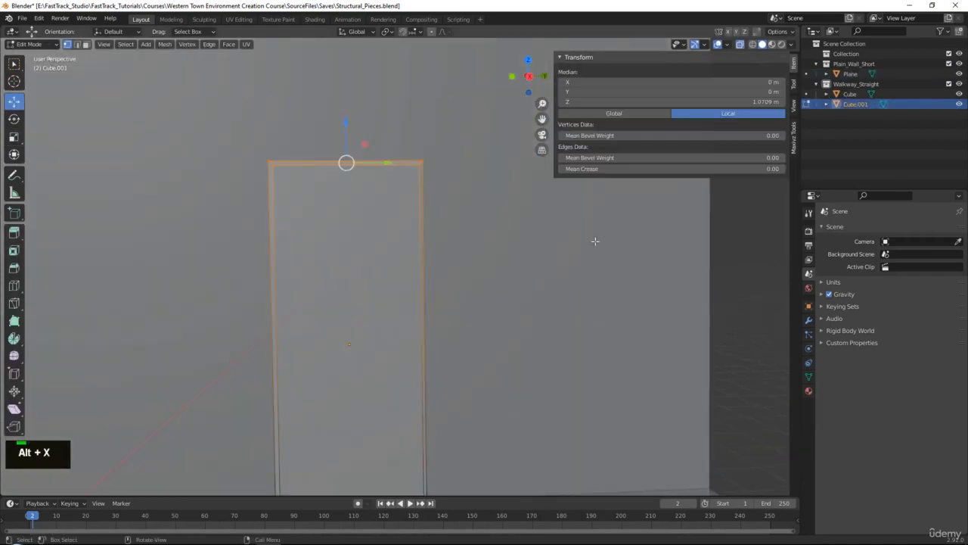
{"action": "key", "text": "alt+x"}
{"action": "middle_click_drag", "start_coordinate": [435, 170], "coordinate": [471, 193], "text": "alt"}
{"action": "middle_click_drag", "start_coordinate": [432, 218], "coordinate": [476, 242]}
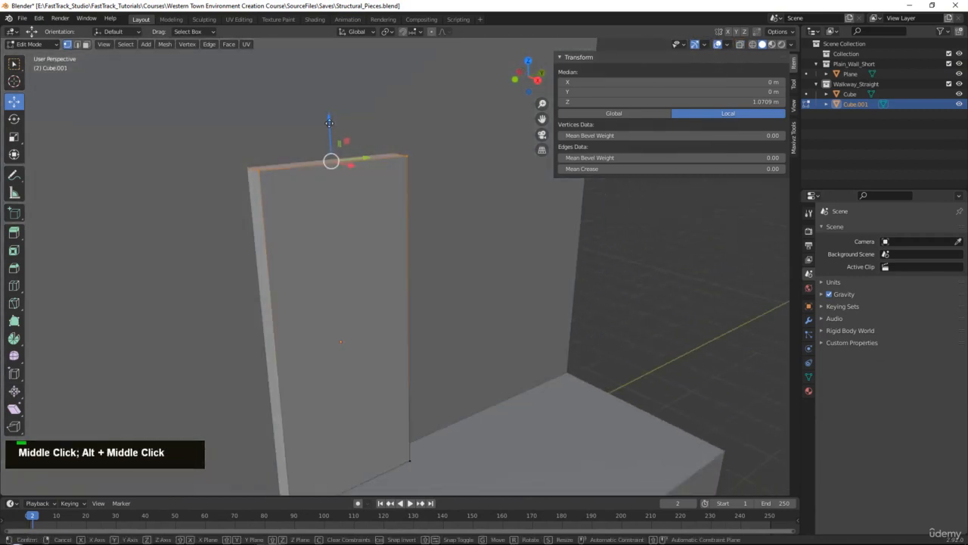
{"action": "key", "text": "Tab"}
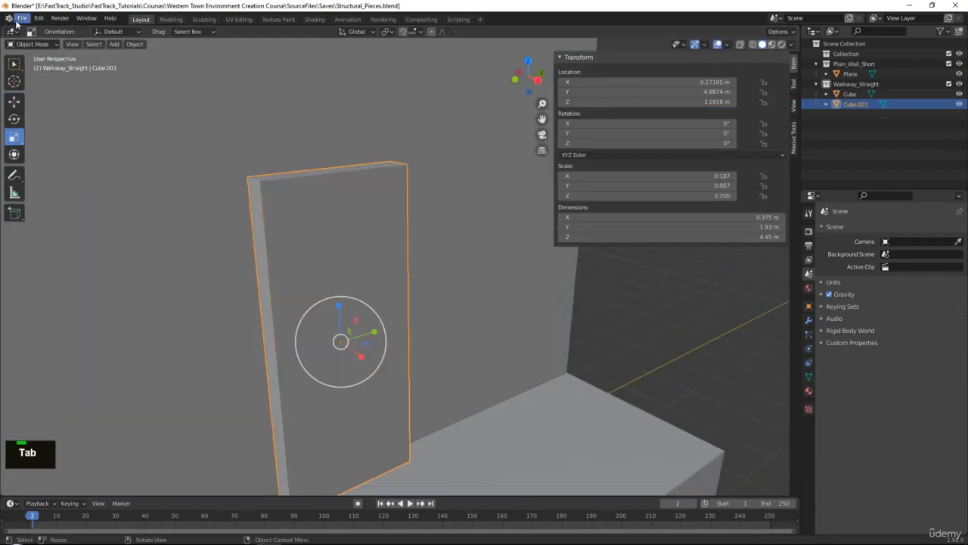
- Export the selected door as FBX over Door_A.fbx, then reimport the Door_A asset in Unreal
{"action": "left_click", "coordinate": [20, 20]}
{"action": "mouse_move", "coordinate": [76, 165]}
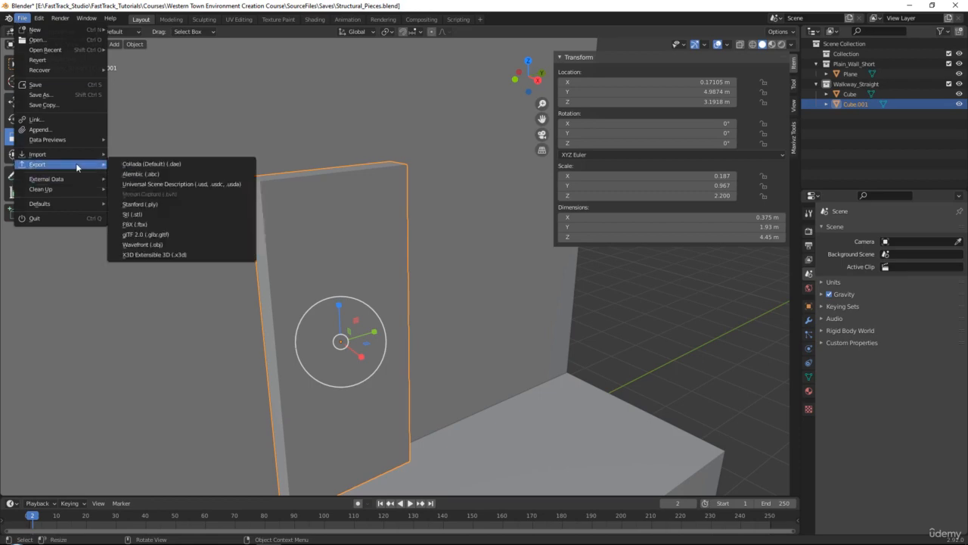
{"action": "left_click", "coordinate": [154, 224]}
{"action": "left_click", "coordinate": [364, 56]}
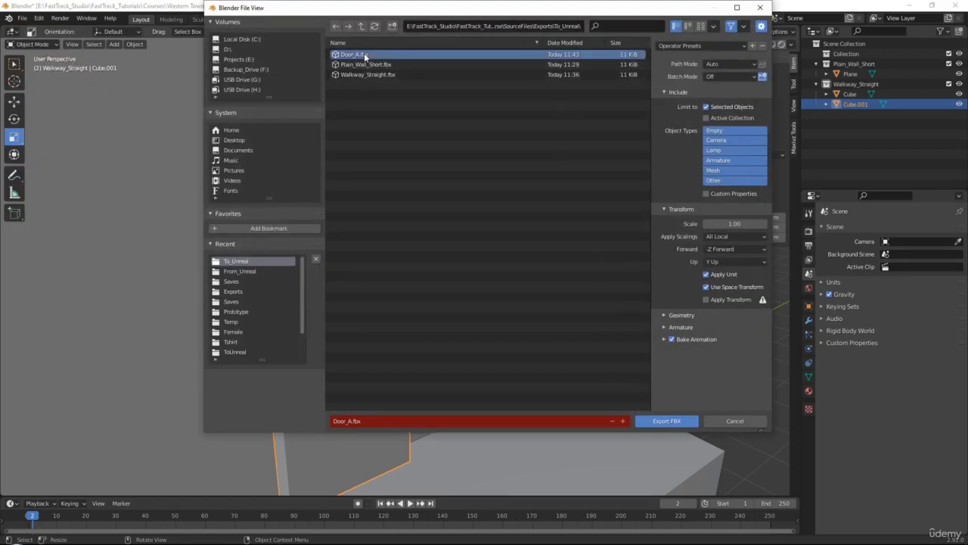
{"action": "double_click", "coordinate": [364, 55]}
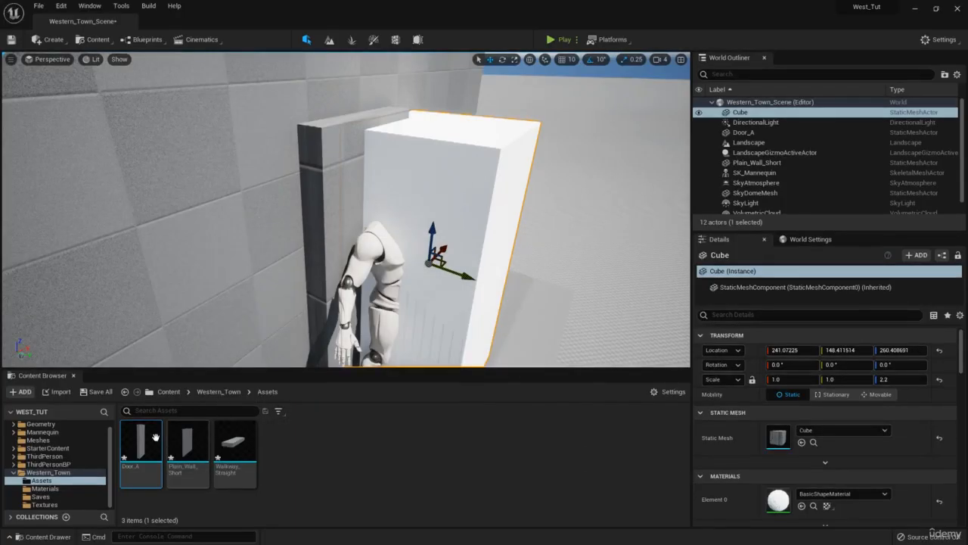
{"action": "right_click", "coordinate": [155, 438]}
{"action": "left_click", "coordinate": [216, 184]}
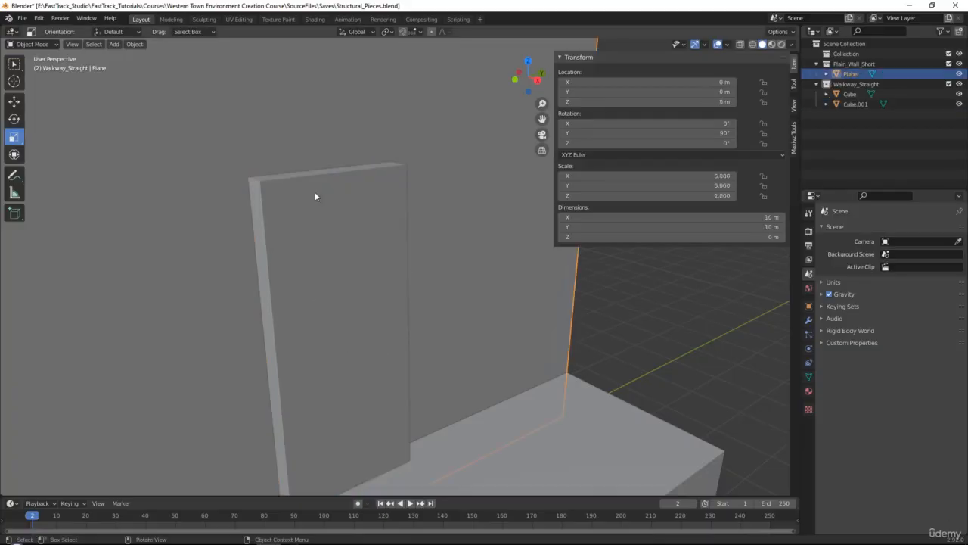
- In Blender, lower the door's top vertices slightly to bring the door's height to about 4.43 m
{"action": "key", "text": "Tab"}
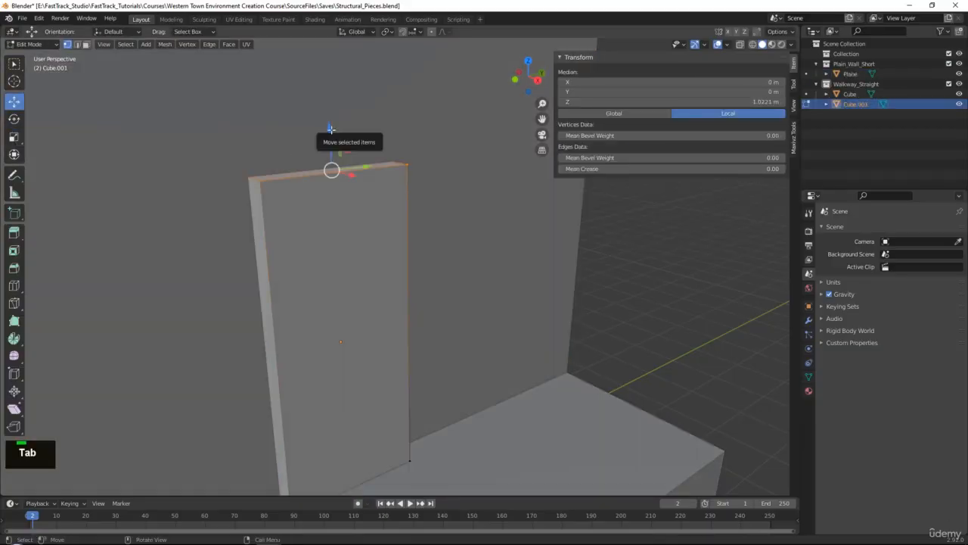
{"action": "left_click_drag", "start_coordinate": [334, 137], "coordinate": [332, 133]}
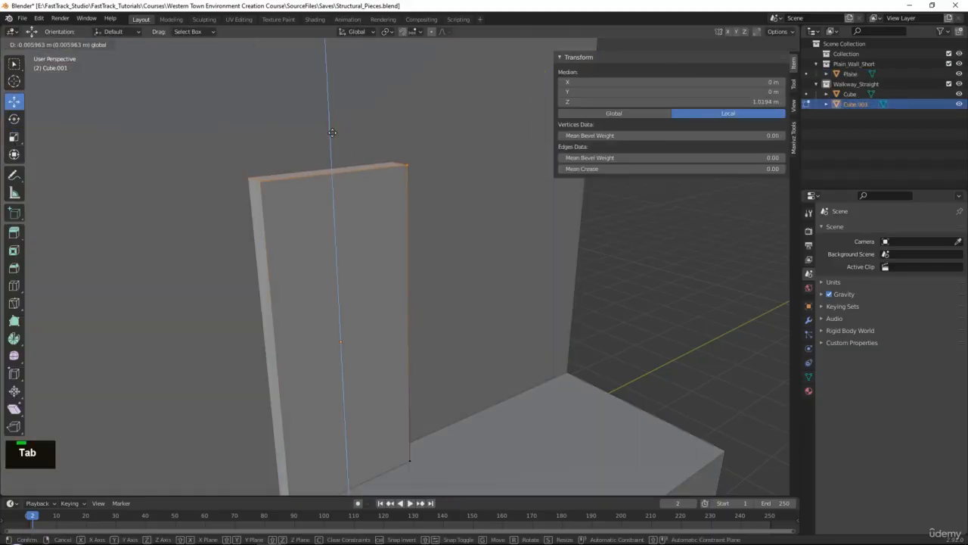
{"action": "key", "text": "Tab"}
- Overwrite Door_A.fbx with the shortened door and update the Door_A mesh in Unreal from that file
{"action": "left_click", "coordinate": [22, 18]}
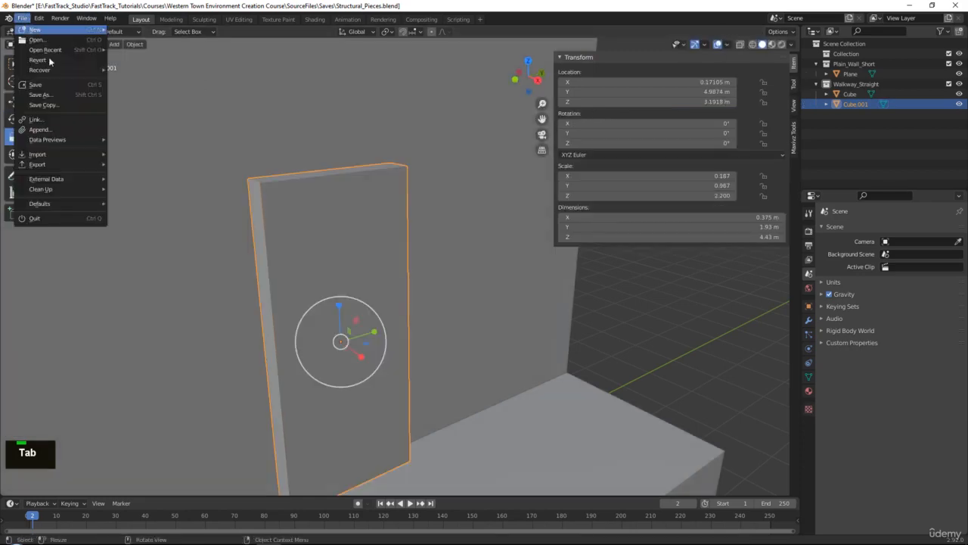
{"action": "mouse_move", "coordinate": [45, 164]}
{"action": "left_click", "coordinate": [163, 225]}
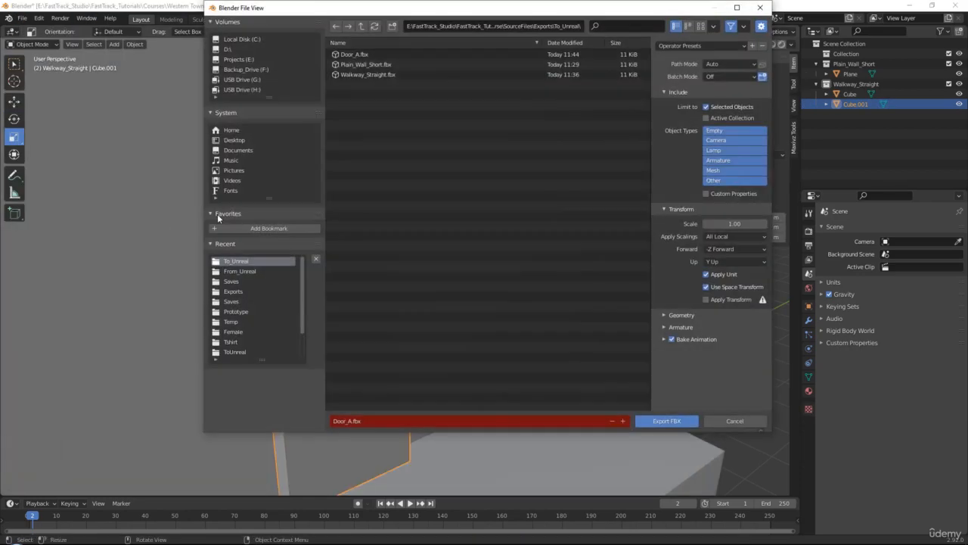
{"action": "double_click", "coordinate": [361, 53]}
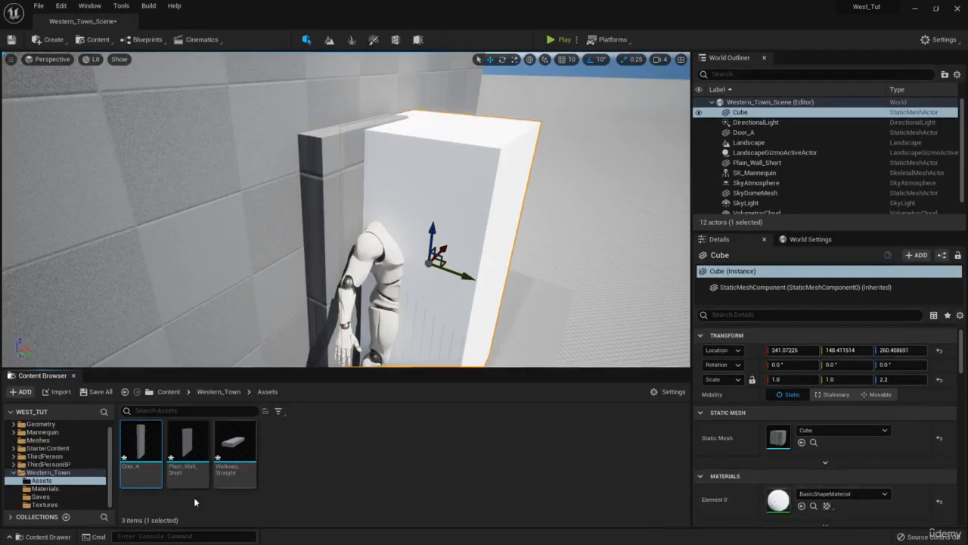
{"action": "right_click", "coordinate": [136, 447]}
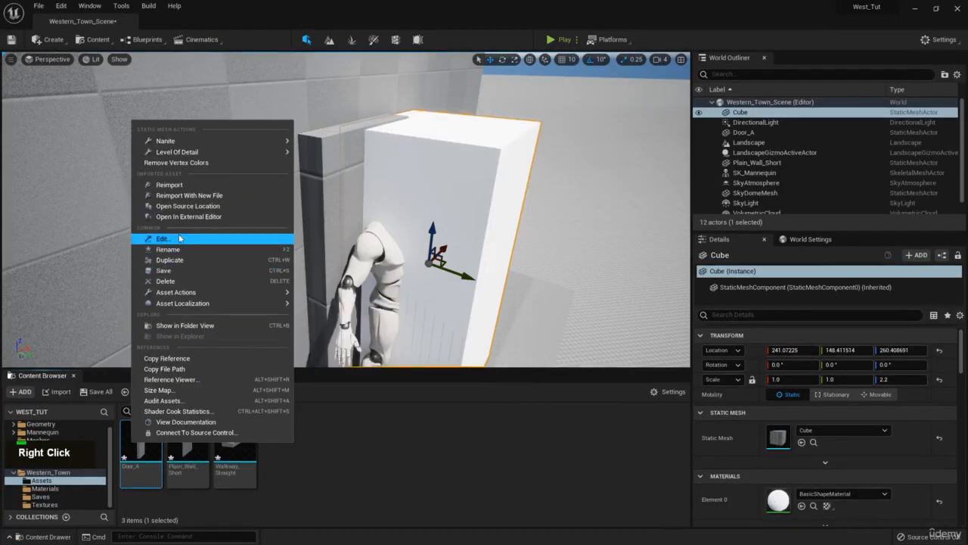
{"action": "left_click", "coordinate": [169, 185]}
- Delete the reference cube from the level
{"action": "key", "text": "s"}
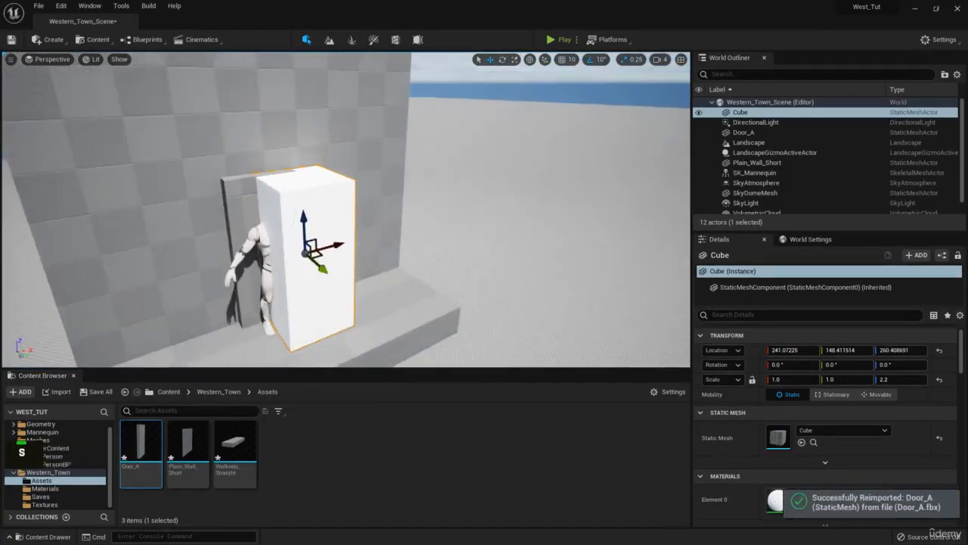
{"action": "key", "text": "w"}
{"action": "mouse_move", "coordinate": [456, 143]}
{"action": "right_mouse_down"}
{"action": "mouse_move", "coordinate": [433, 143]}
{"action": "mouse_move", "coordinate": [456, 143]}
{"action": "right_mouse_up"}
{"action": "key", "text": "Delete"}
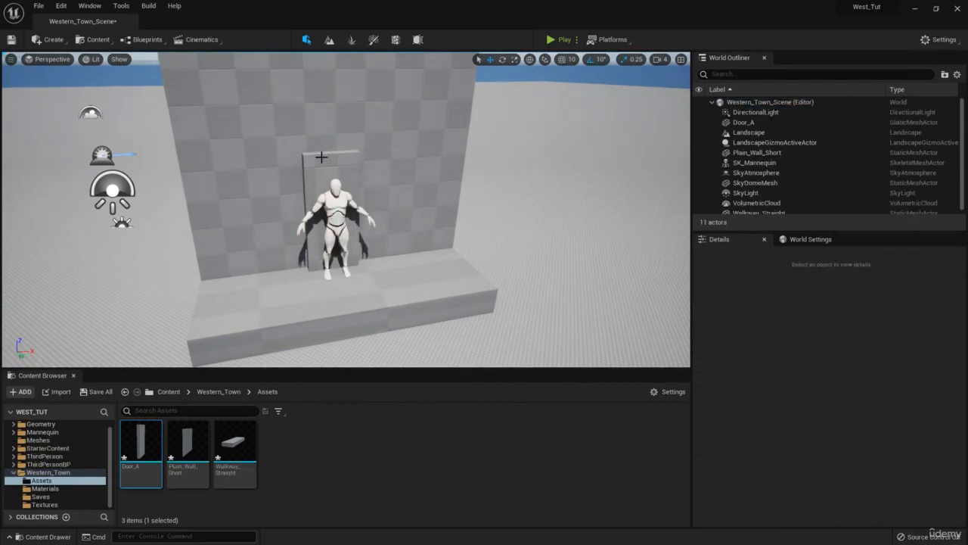
- Select the door in the level and examine its proportions behind the mannequin from the front
{"action": "key", "text": "q"}
{"action": "key", "text": "w"}
{"action": "right_click_drag", "start_coordinate": [378, 164], "coordinate": [384, 191]}
{"action": "key", "text": "a"}
{"action": "key", "text": "e"}
{"action": "left_click", "coordinate": [384, 189]}
{"action": "key", "text": "d"}
{"action": "key", "text": "s"}
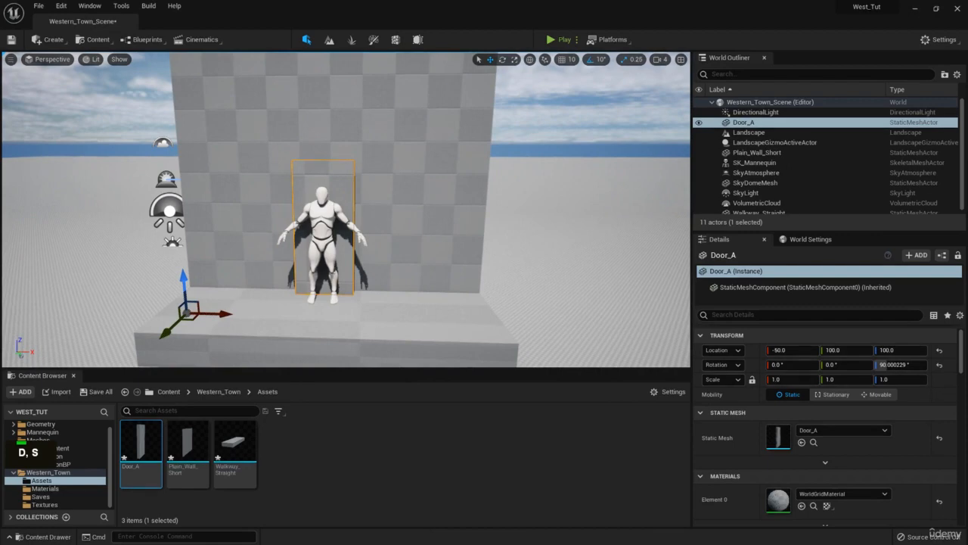
- Examine the shop doorway and the small window above it in the Western street reference photo
{"action": "right_click_drag", "start_coordinate": [967, 236], "coordinate": [329, 218]}
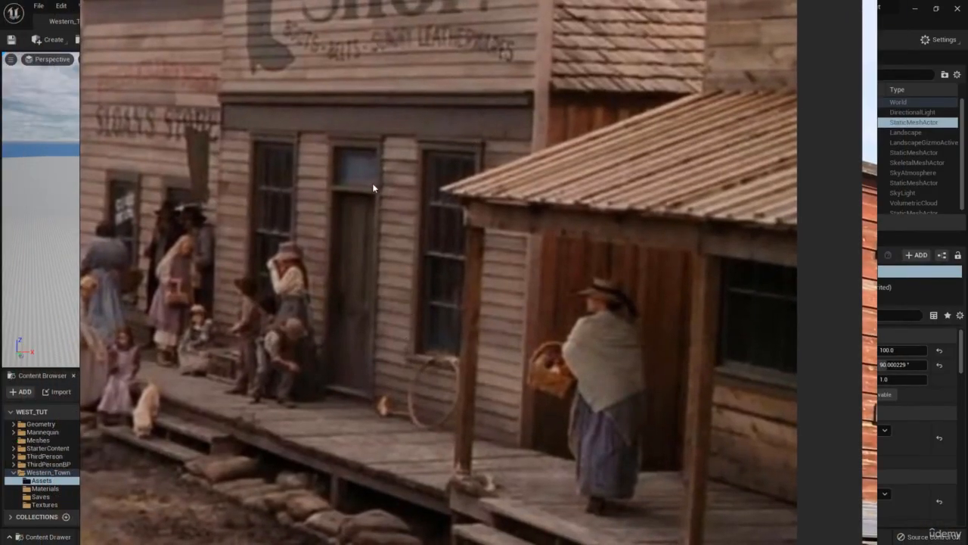
{"action": "scroll", "coordinate": [371, 193], "scroll_direction": "up", "scroll_amount": 1}
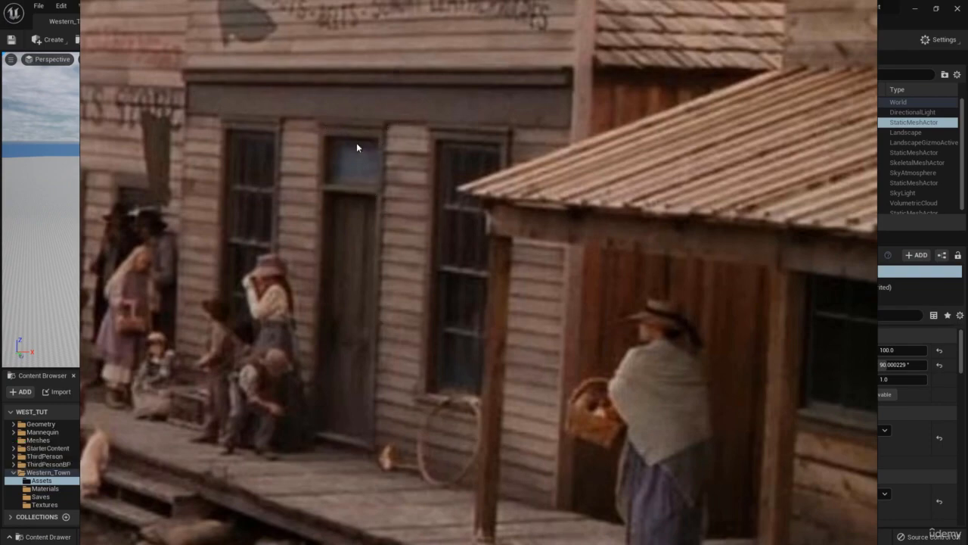
{"action": "right_click", "coordinate": [313, 126]}
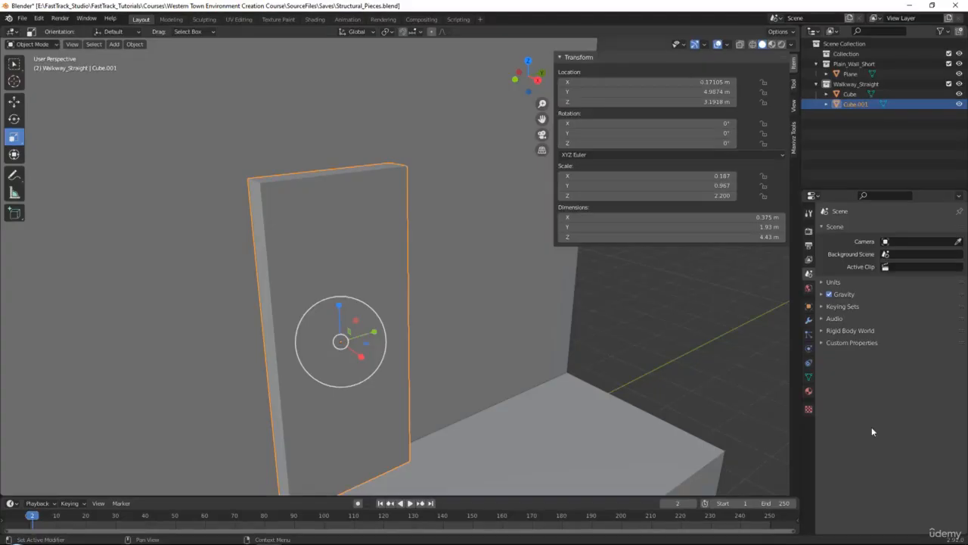
- In Blender, extrude the door's top face upward to add a window section, about 5.65 m overall height
{"action": "key", "text": "Tab"}
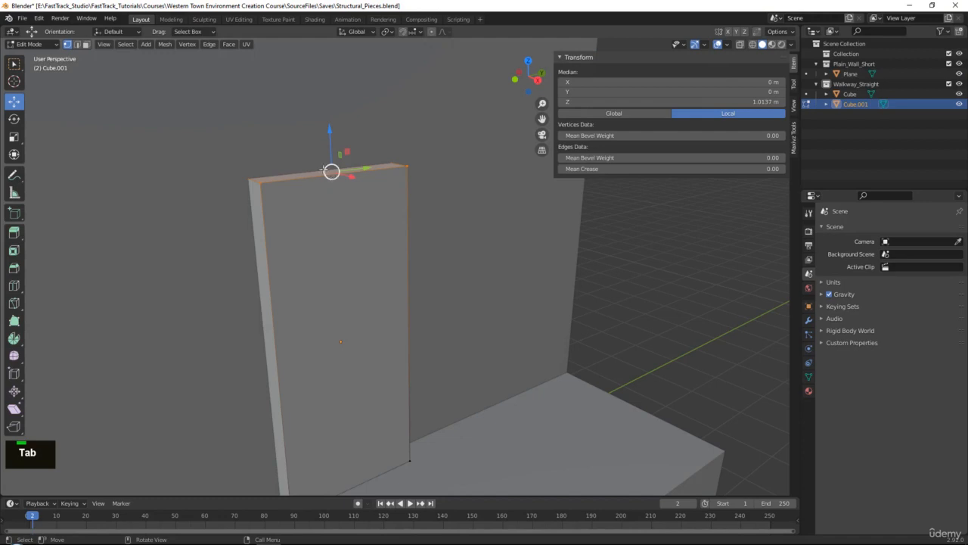
{"action": "key", "text": "3"}
{"action": "scroll", "coordinate": [366, 176], "scroll_direction": "down", "scroll_amount": 2}
{"action": "middle_click_drag", "start_coordinate": [518, 203], "coordinate": [522, 259]}
{"action": "scroll", "coordinate": [522, 260], "scroll_direction": "down", "scroll_amount": 3}
{"action": "key", "text": "e"}
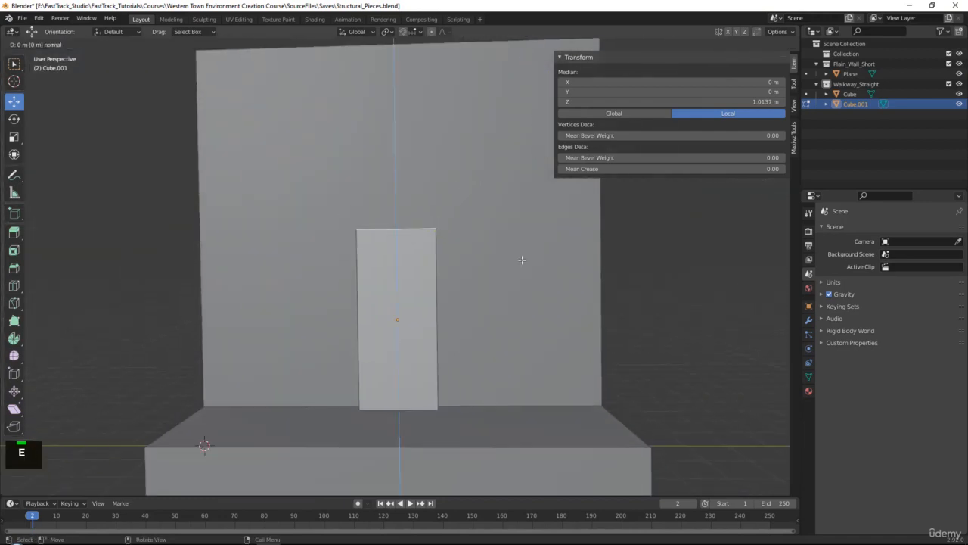
{"action": "right_click", "coordinate": [527, 210]}
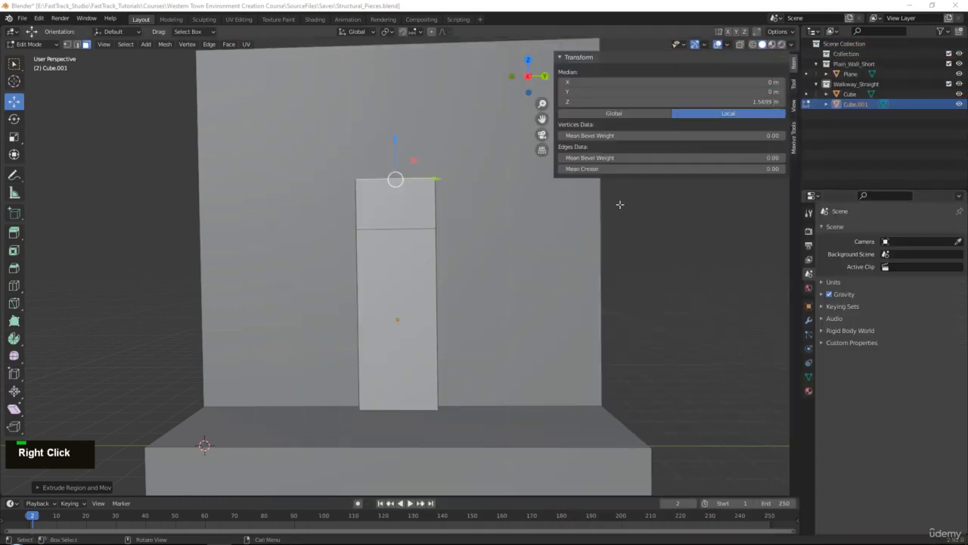
{"action": "middle_click_drag", "start_coordinate": [522, 204], "coordinate": [497, 258]}
{"action": "key", "text": "Tab"}
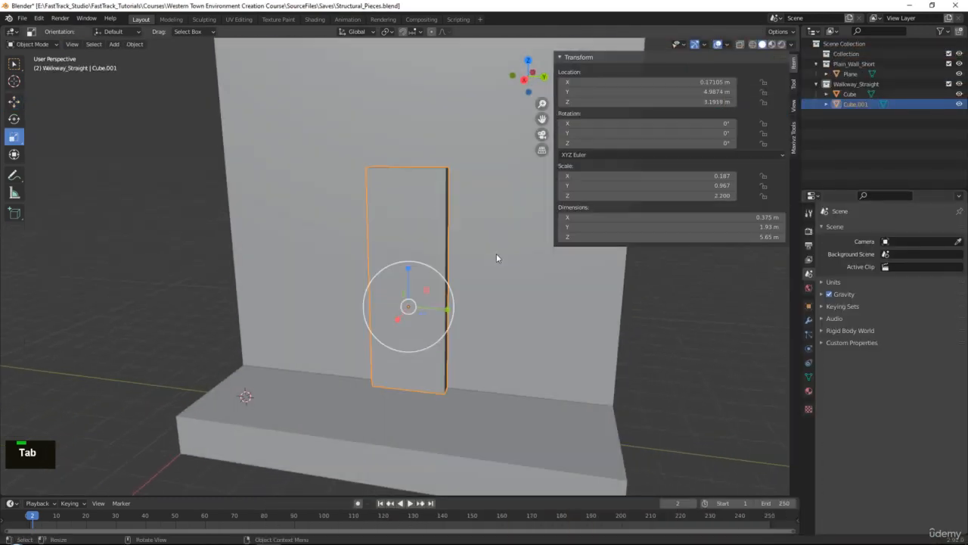
- Hide the Plain_Wall_Short collection in the scene
{"action": "scroll", "coordinate": [492, 272], "scroll_direction": "down", "scroll_amount": 2}
{"action": "middle_click_drag", "start_coordinate": [487, 292], "coordinate": [428, 302]}
{"action": "middle_click", "coordinate": [428, 303], "text": "alt"}
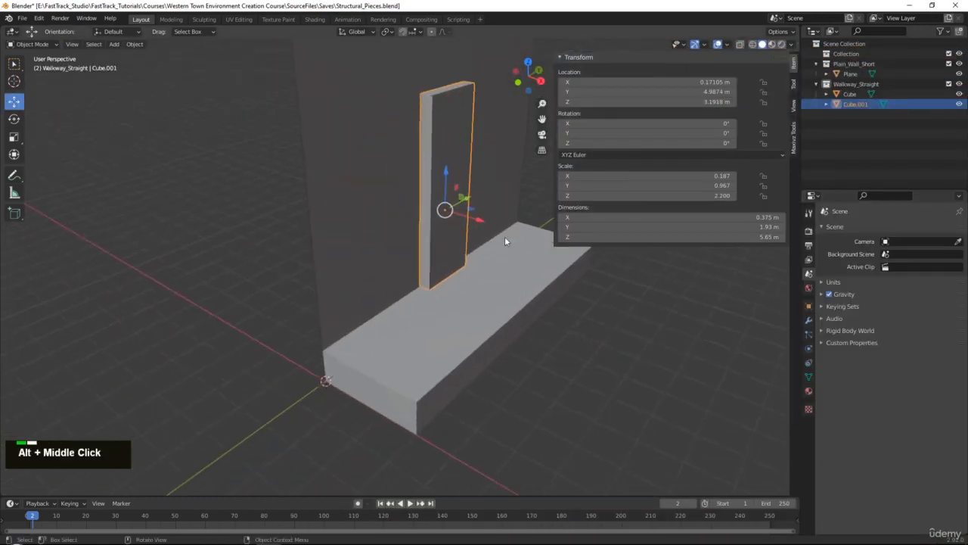
{"action": "left_click", "coordinate": [960, 65]}
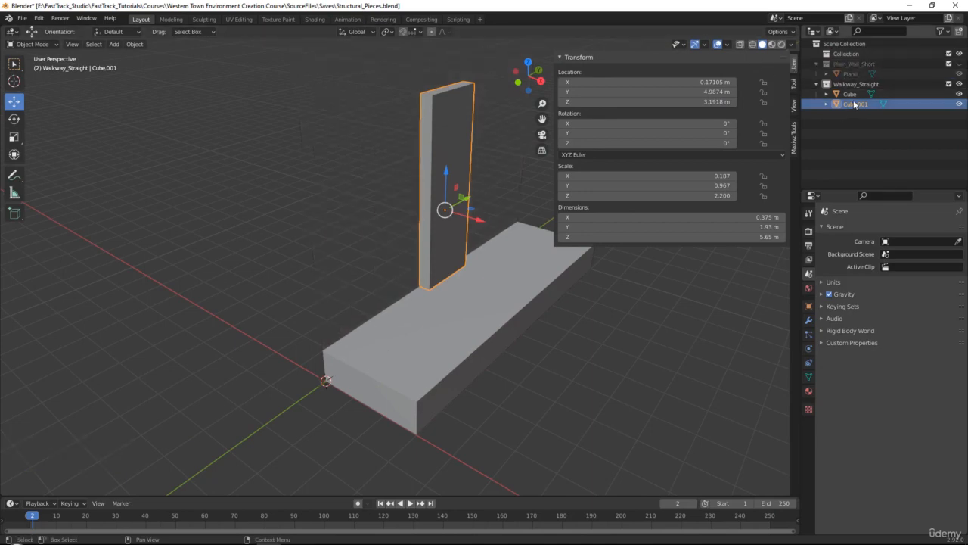
- Create a new collection named Door_A and move the door object into it
{"action": "right_click", "coordinate": [847, 135]}
{"action": "left_click", "coordinate": [847, 135]}
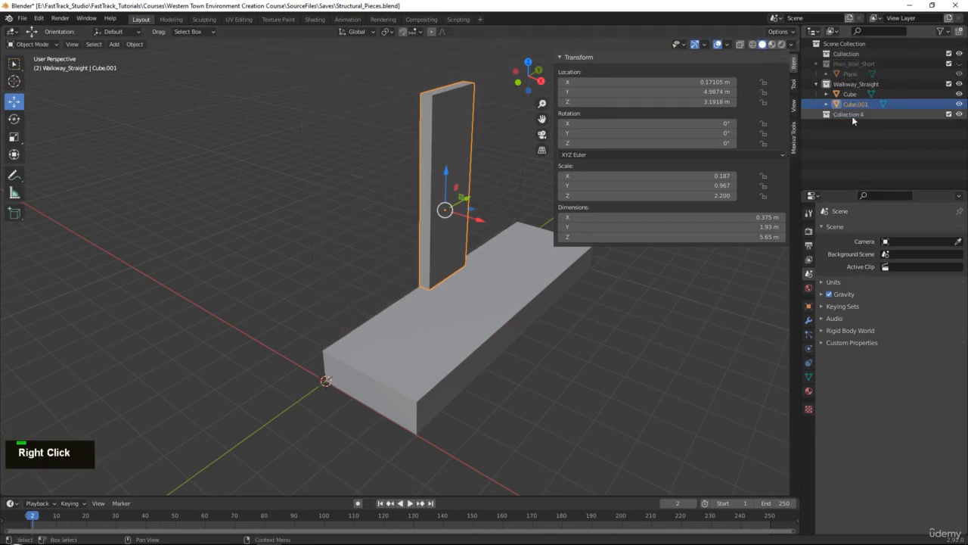
{"action": "double_click", "coordinate": [850, 115]}
{"action": "type", "text": "Door_"}
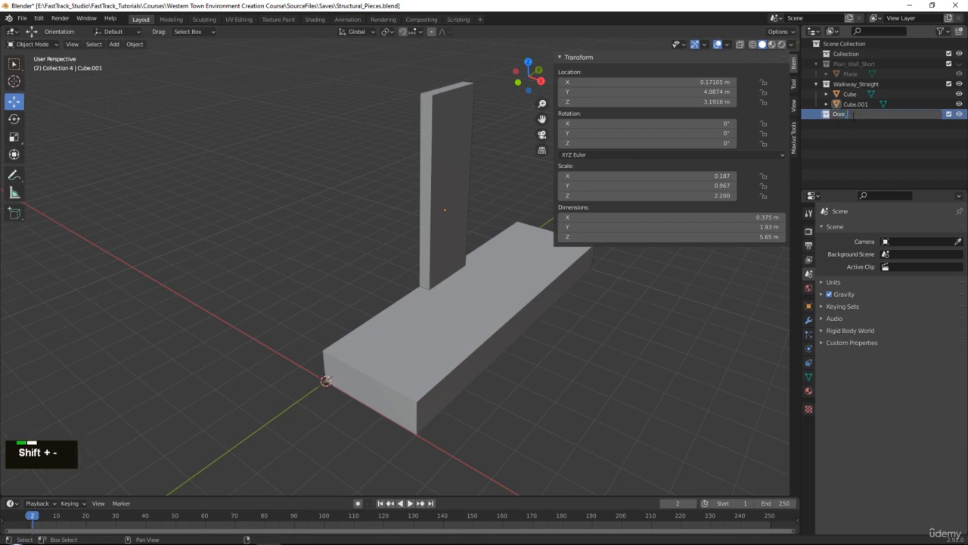
{"action": "type", "text": "A"}
{"action": "key", "text": "Return"}
{"action": "left_click", "coordinate": [443, 134]}
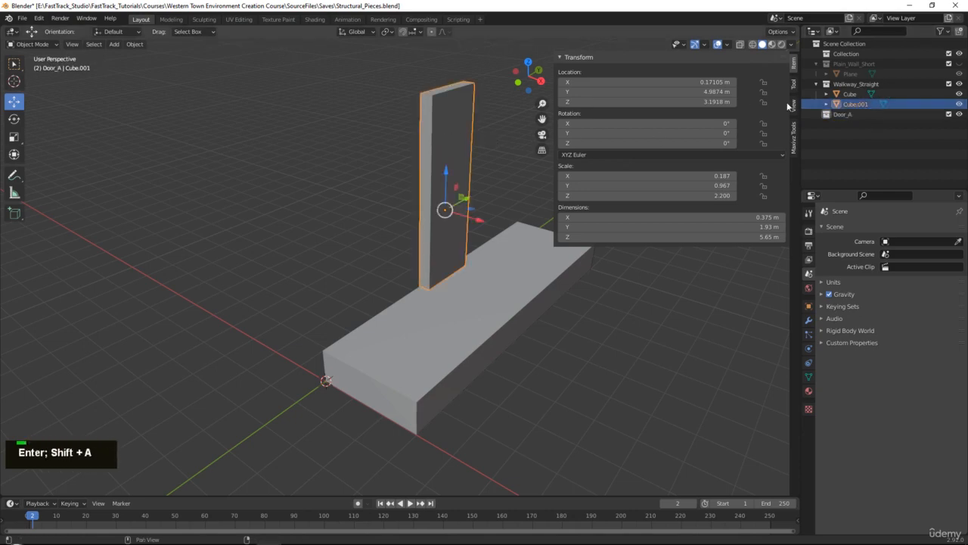
{"action": "left_click_drag", "start_coordinate": [856, 104], "coordinate": [842, 114]}
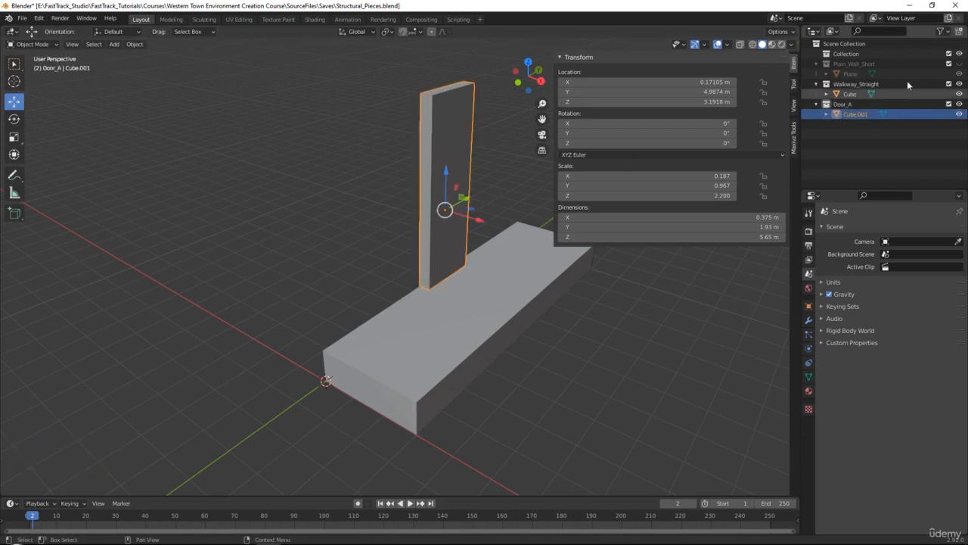
- Hide the Walkway_Straight collection and move the door's pivot to its bottom corner using vertex snapping and the Edit Pivot tool
{"action": "left_click", "coordinate": [949, 84]}
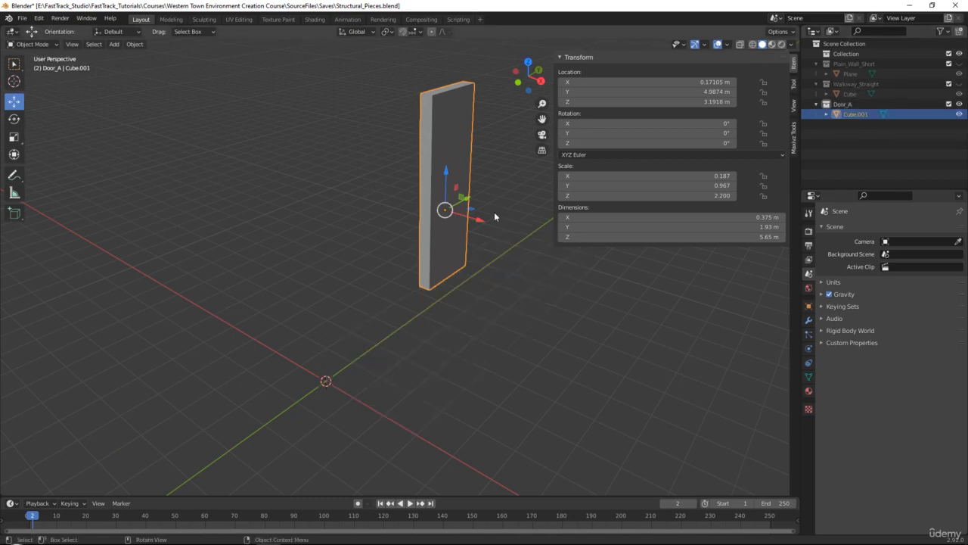
{"action": "middle_click_drag", "start_coordinate": [494, 212], "coordinate": [521, 152]}
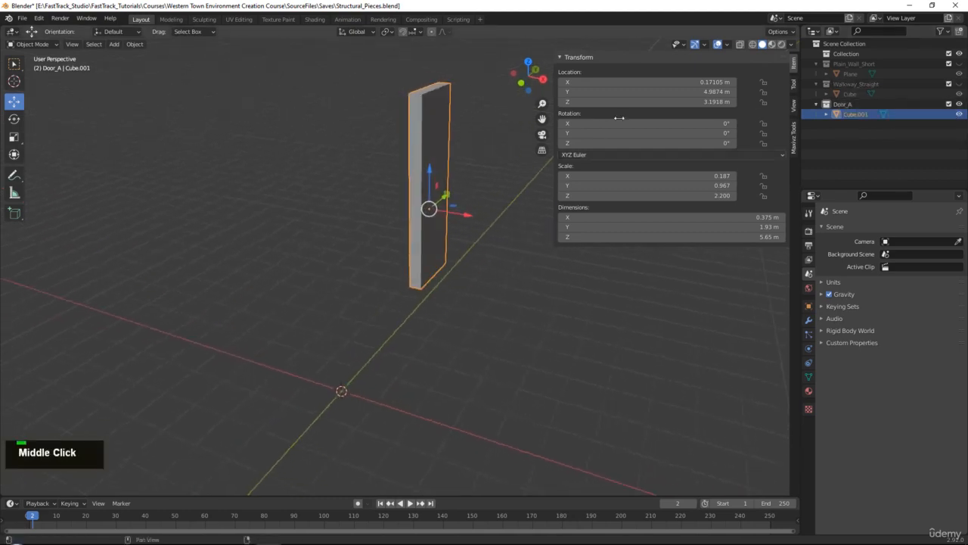
{"action": "left_click", "coordinate": [403, 32]}
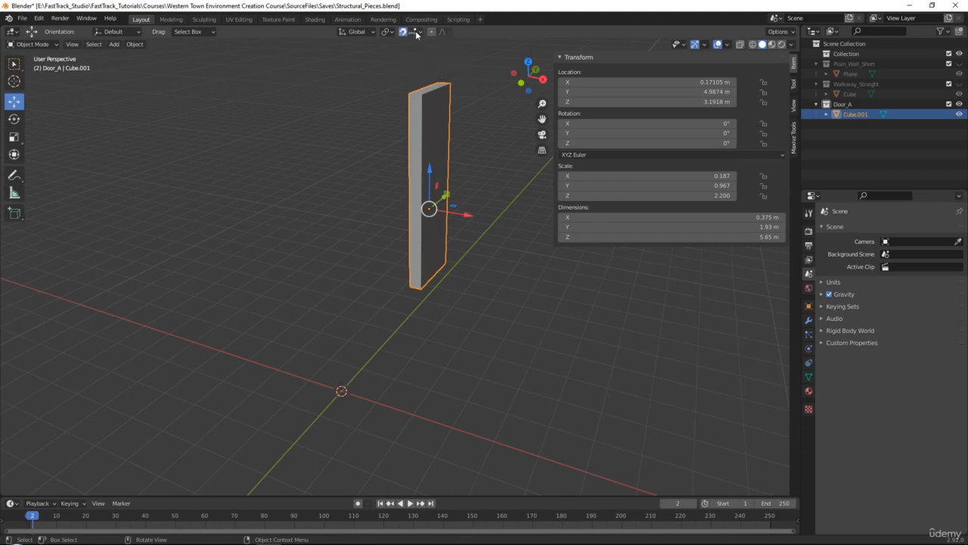
{"action": "left_click", "coordinate": [413, 32]}
{"action": "left_click", "coordinate": [399, 72]}
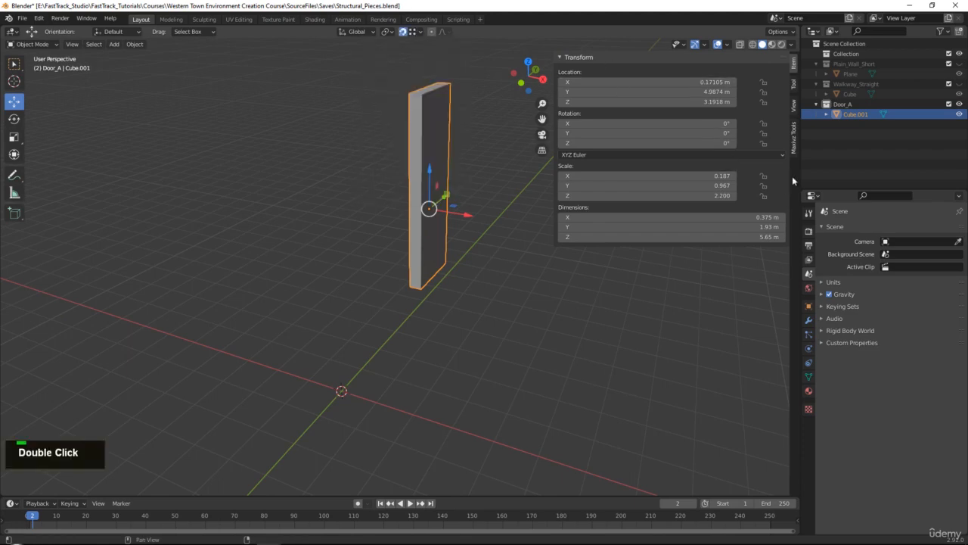
{"action": "left_click", "coordinate": [794, 138]}
{"action": "left_click", "coordinate": [745, 123]}
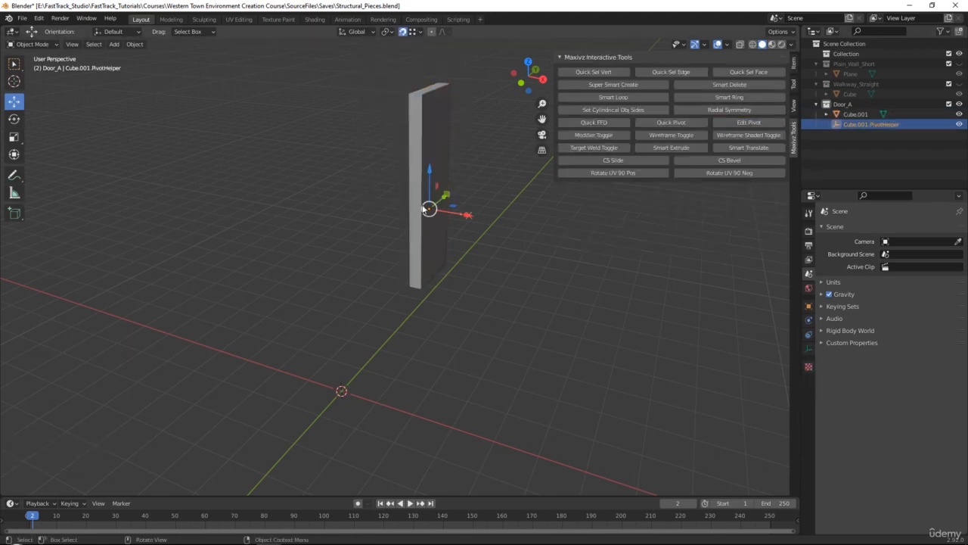
{"action": "left_click_drag", "start_coordinate": [428, 209], "coordinate": [425, 290]}
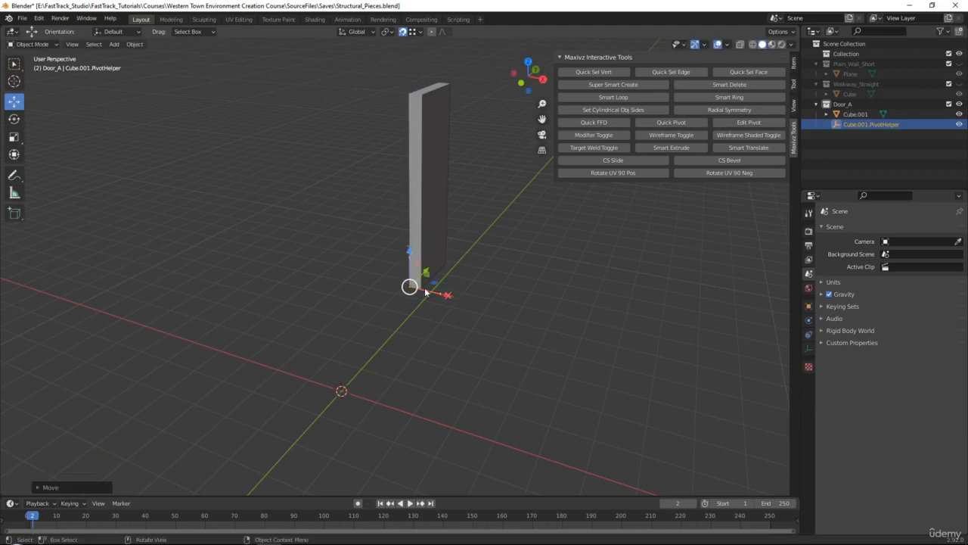
{"action": "left_click", "coordinate": [745, 122]}
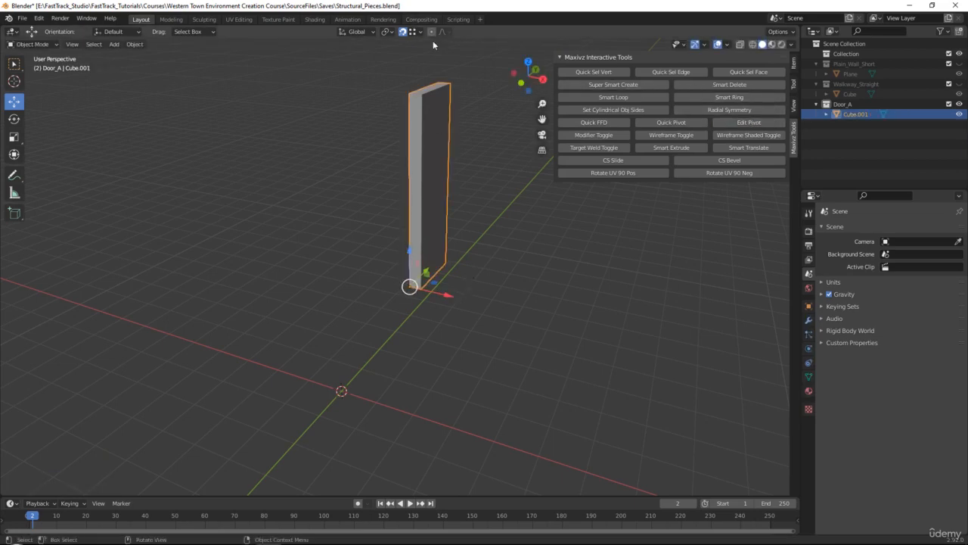
- Switch snapping to Increment with Absolute Grid Snap and move the door to the world origin at 0, 0, 0
{"action": "left_click", "coordinate": [402, 34]}
{"action": "left_click", "coordinate": [404, 32]}
{"action": "left_click", "coordinate": [414, 32]}
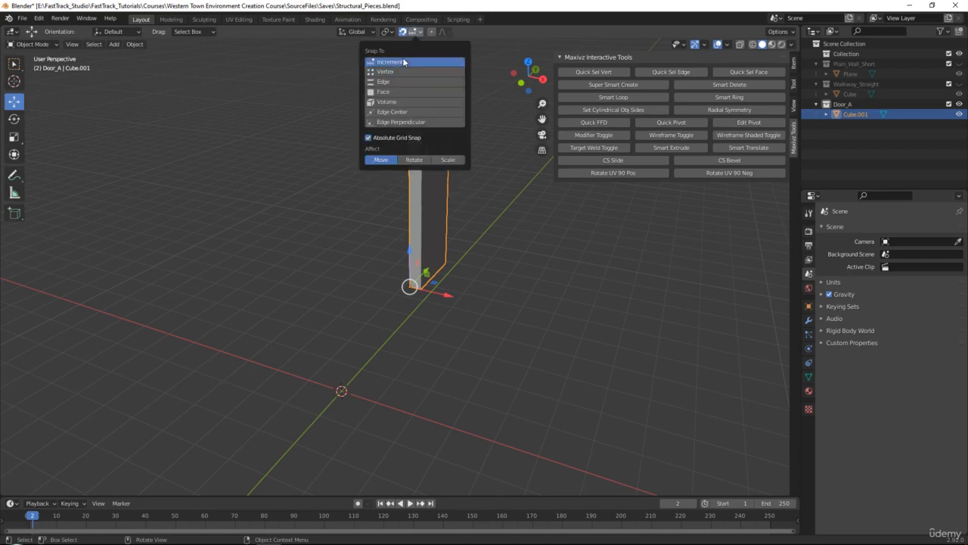
{"action": "middle_click_drag", "start_coordinate": [540, 193], "coordinate": [503, 210]}
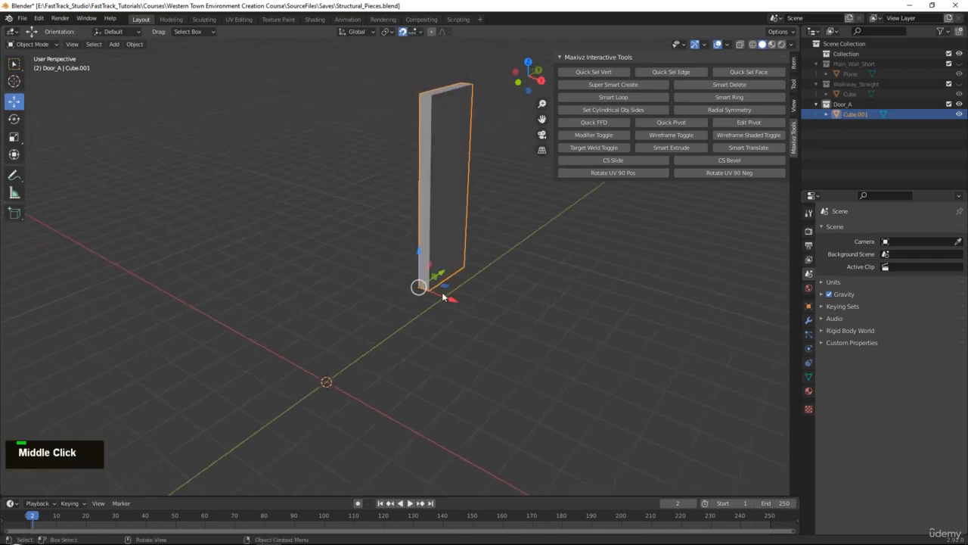
{"action": "left_click_drag", "start_coordinate": [422, 287], "coordinate": [339, 380]}
{"action": "left_click", "coordinate": [794, 65]}
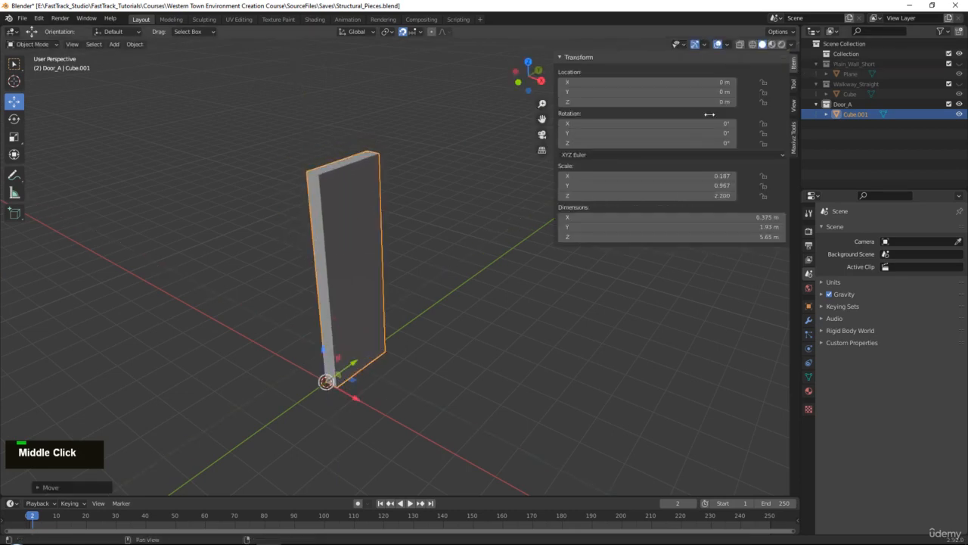
- Enter Edit Mode on the door and select the front face of the window section above it
{"action": "middle_click_drag", "start_coordinate": [425, 312], "coordinate": [472, 306]}
{"action": "scroll", "coordinate": [514, 255], "scroll_direction": "up", "scroll_amount": 2}
{"action": "middle_click_drag", "start_coordinate": [431, 356], "coordinate": [415, 216], "text": "alt"}
{"action": "middle_click_drag", "start_coordinate": [415, 216], "coordinate": [409, 195], "text": "alt"}
{"action": "middle_click_drag", "start_coordinate": [408, 195], "coordinate": [428, 245], "text": "alt"}
{"action": "key", "text": "Tab"}
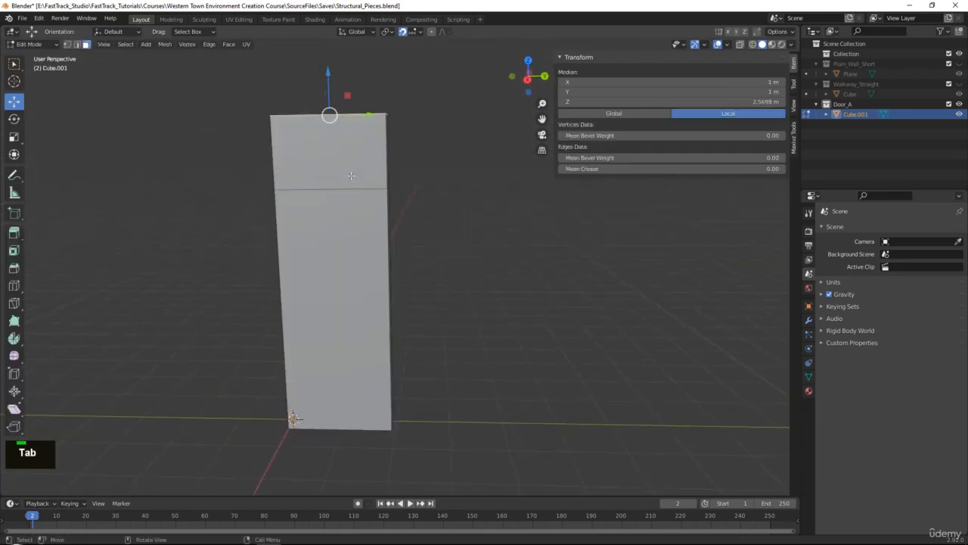
{"action": "middle_click_drag", "start_coordinate": [369, 161], "coordinate": [350, 182]}
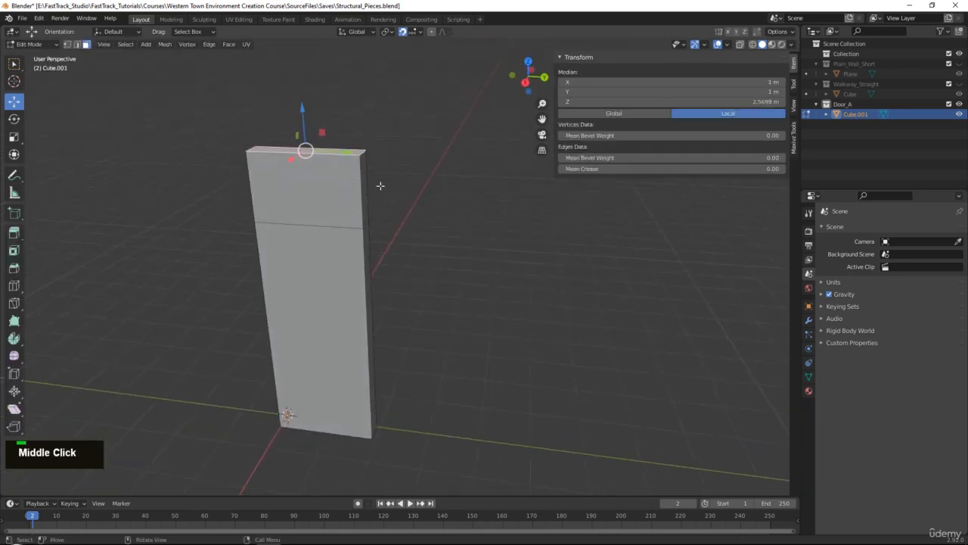
{"action": "key", "text": "3"}
{"action": "left_click", "coordinate": [338, 183]}
{"action": "middle_click", "coordinate": [338, 183], "text": "alt"}
{"action": "scroll", "coordinate": [437, 192], "scroll_direction": "up", "scroll_amount": 2}
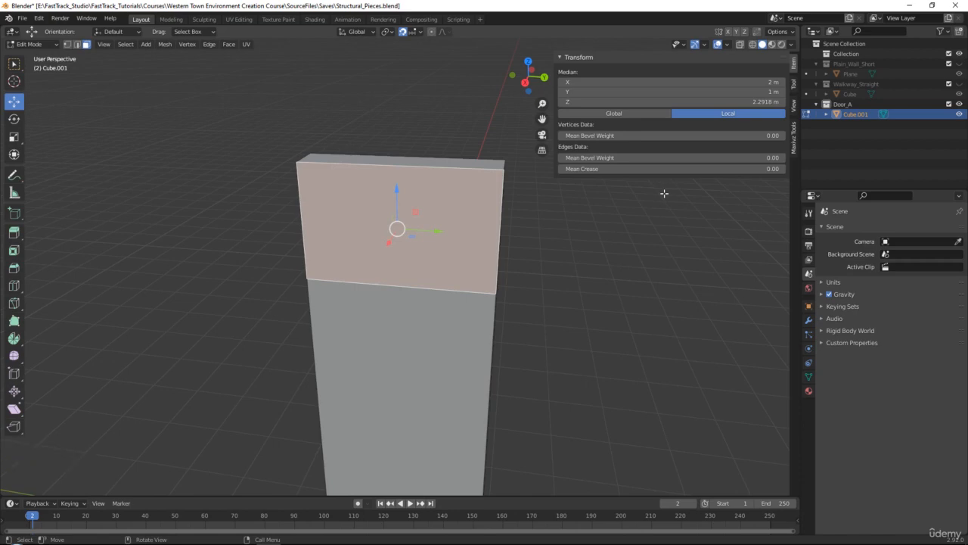
- Try a thin inset on the window section's front face, and undo it
{"action": "key", "text": "i"}
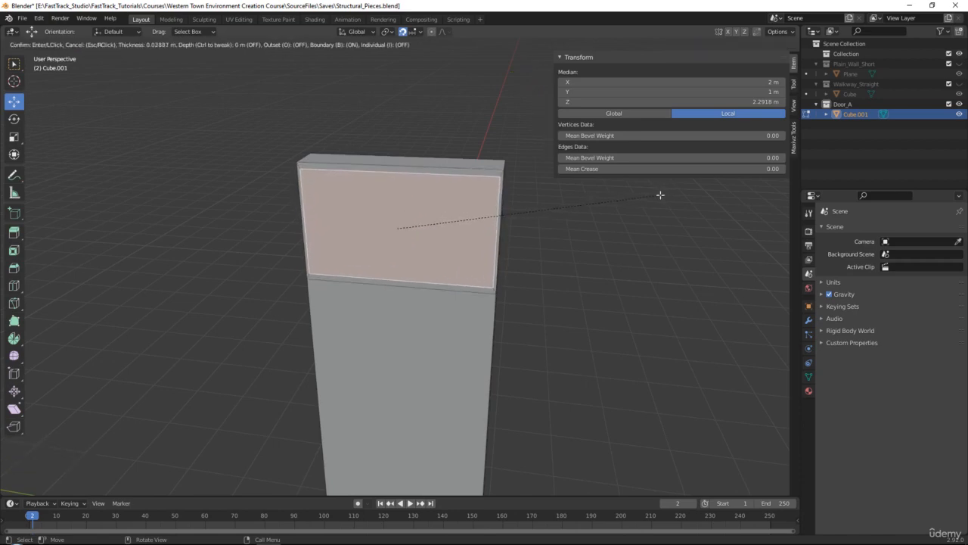
{"action": "left_click", "coordinate": [658, 195]}
{"action": "middle_click_drag", "start_coordinate": [512, 219], "coordinate": [358, 190]}
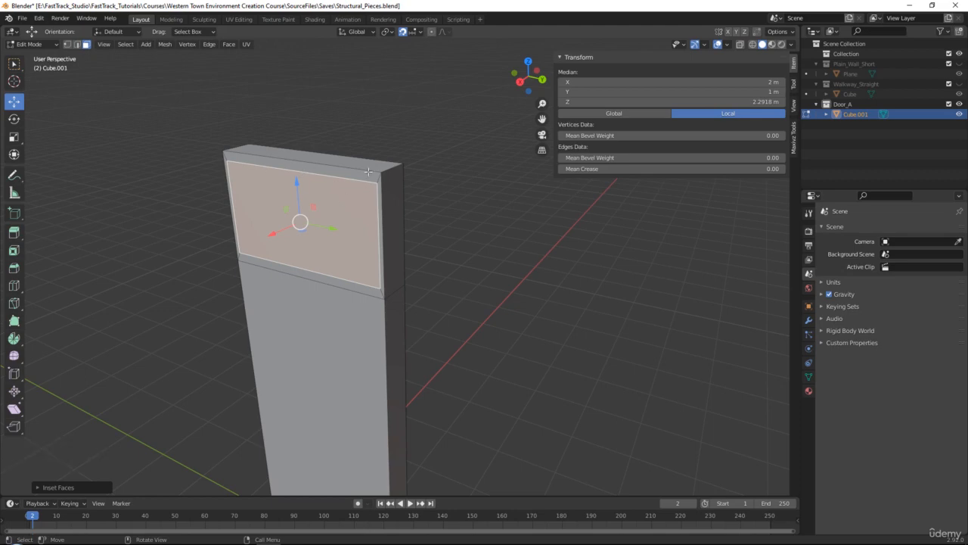
{"action": "key", "text": "ctrl+z"}
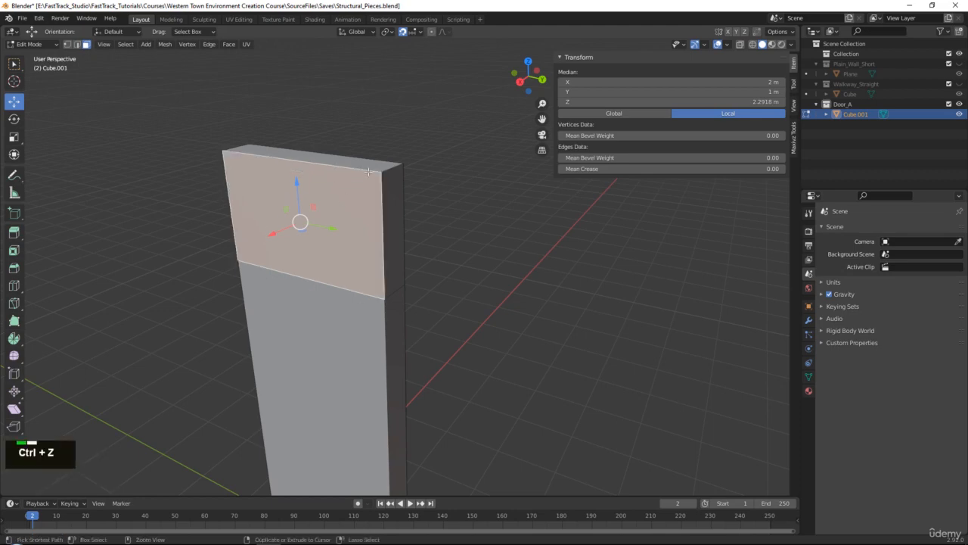
- Return to Object Mode and apply All Transforms to the door from Quick Favorites
{"action": "key", "text": "Tab"}
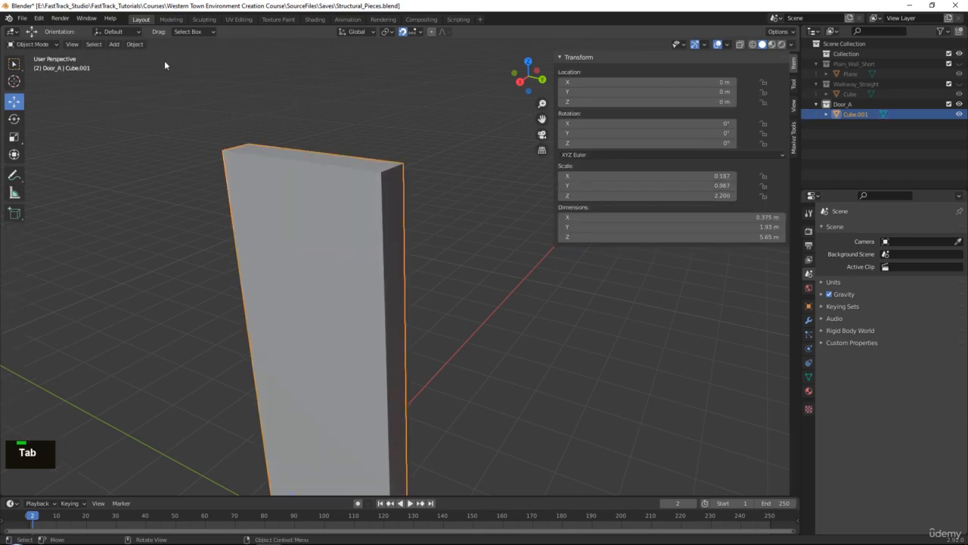
{"action": "left_click", "coordinate": [141, 45]}
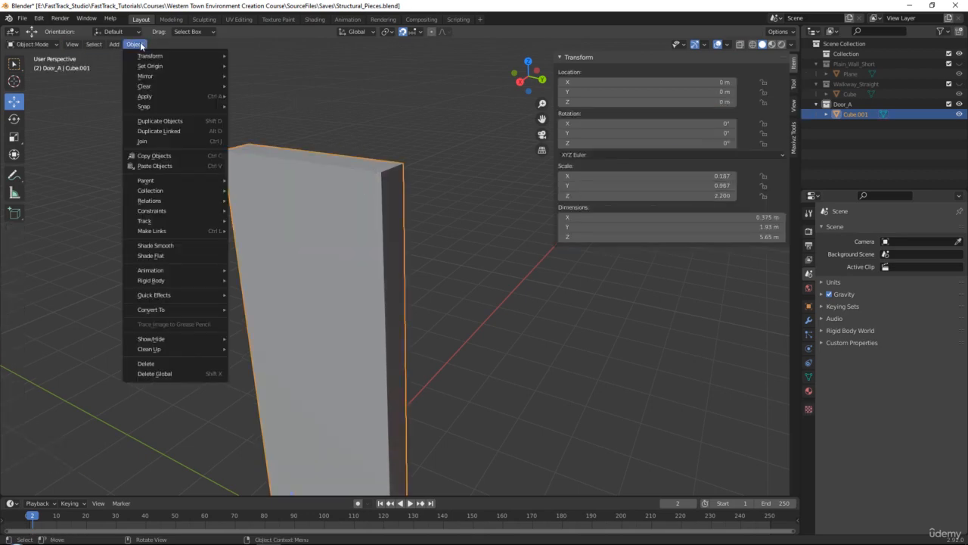
{"action": "mouse_move", "coordinate": [172, 95]}
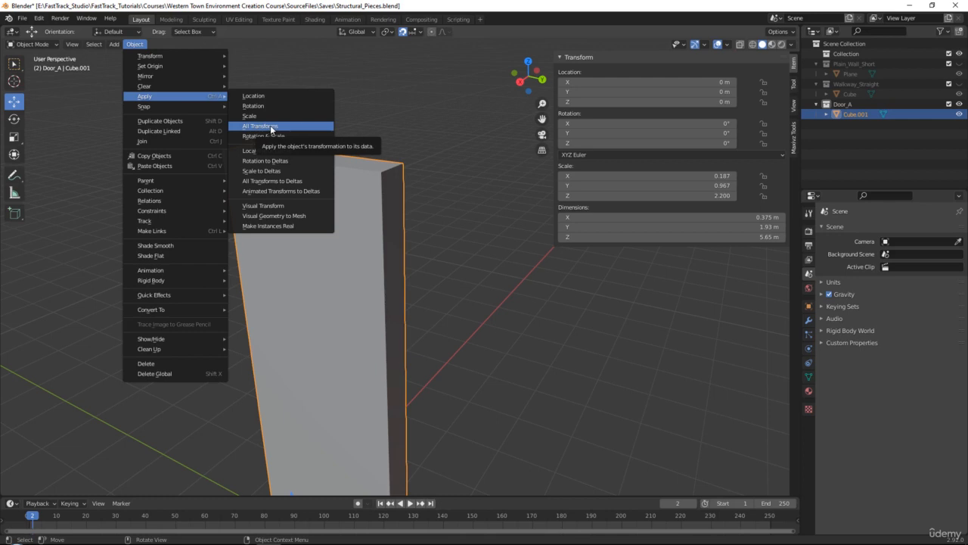
{"action": "right_click", "coordinate": [271, 128]}
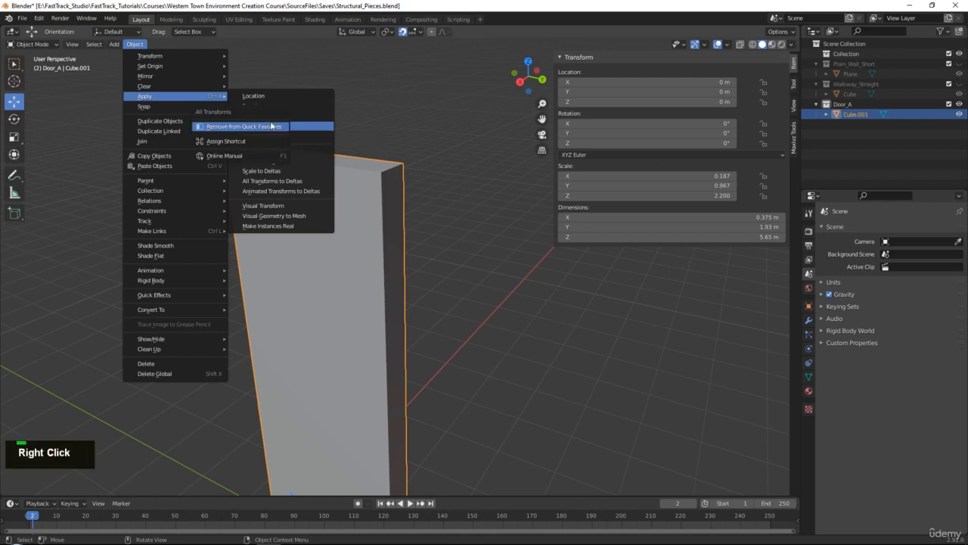
{"action": "left_click", "coordinate": [284, 130]}
{"action": "right_click", "coordinate": [283, 129]}
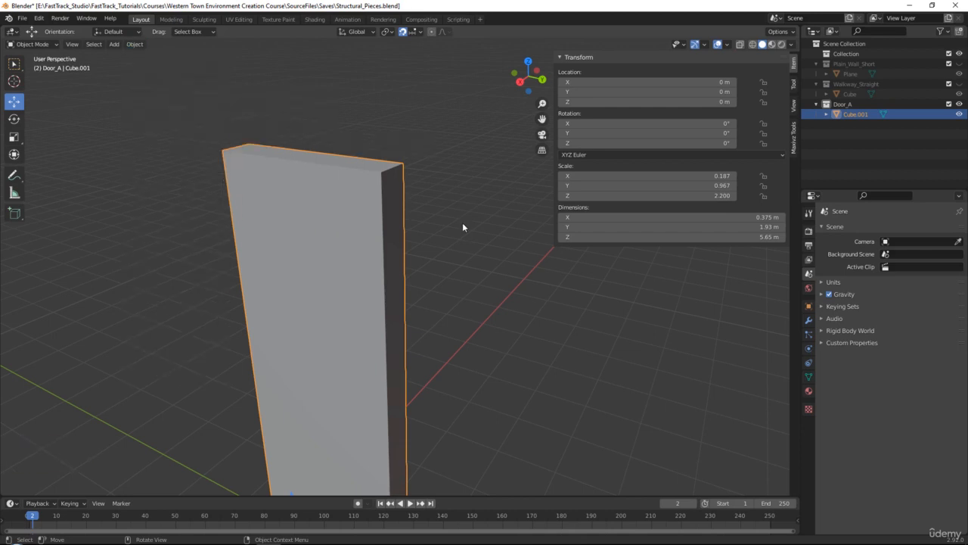
{"action": "middle_click_drag", "start_coordinate": [462, 223], "coordinate": [467, 223]}
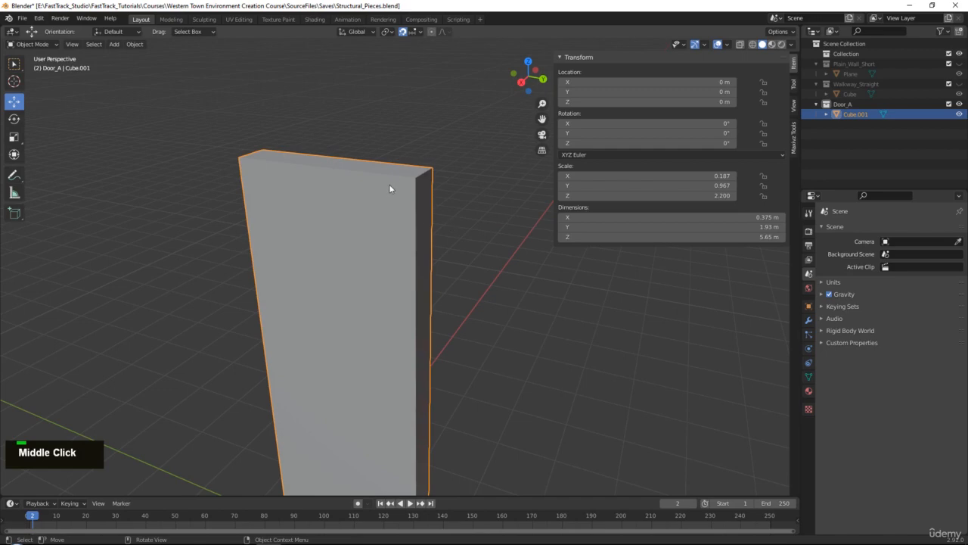
{"action": "key", "text": "q"}
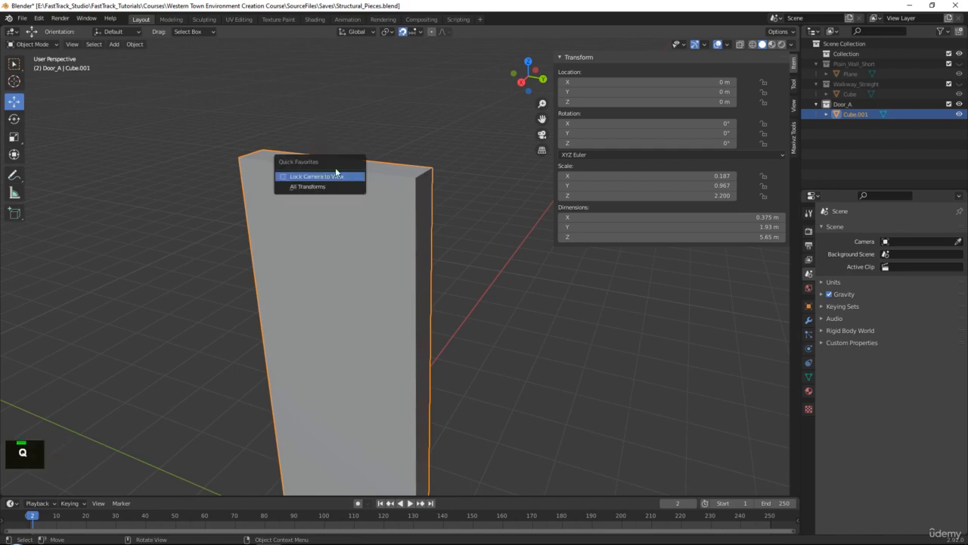
{"action": "left_click", "coordinate": [301, 187]}
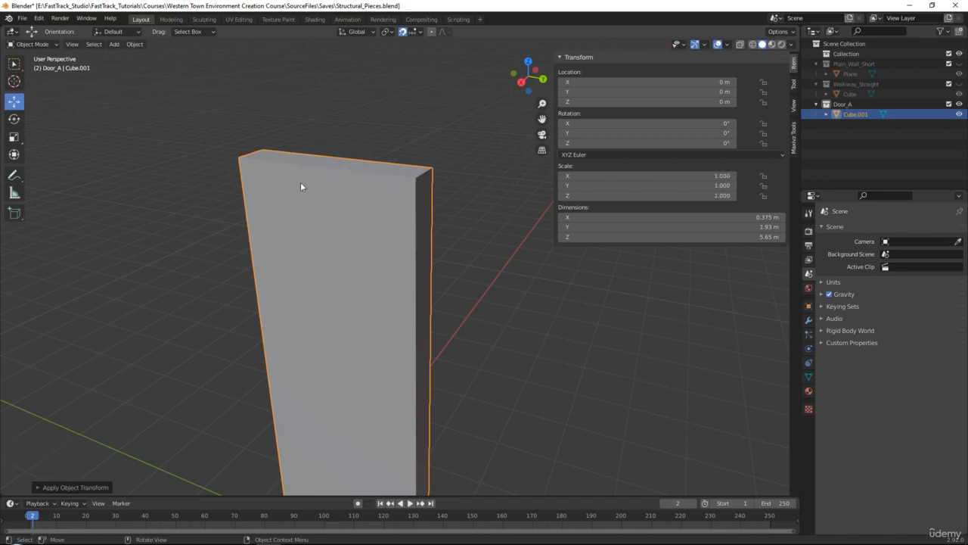
- Search the keymap preferences for "qui" and check the shortcut assigned to Quick Favorites
{"action": "left_click", "coordinate": [40, 20]}
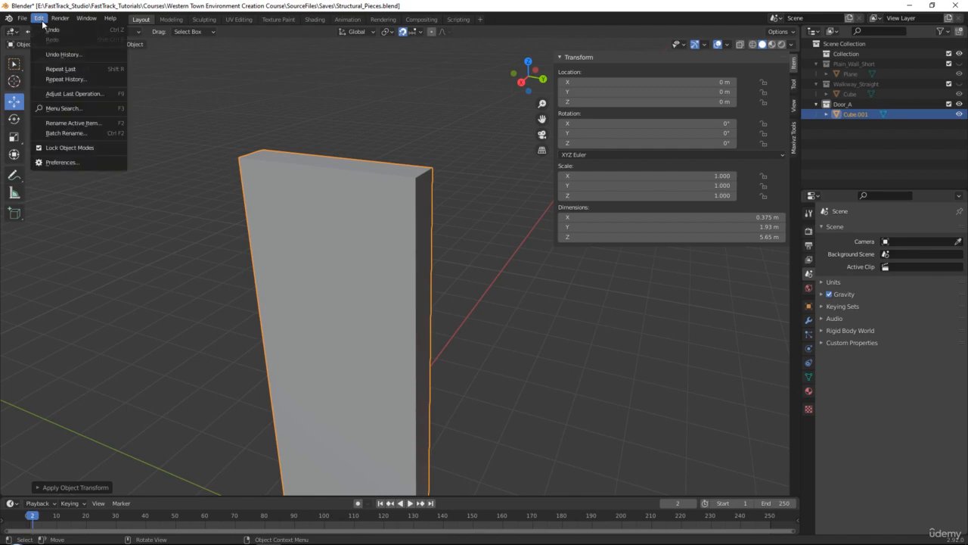
{"action": "left_click", "coordinate": [61, 163]}
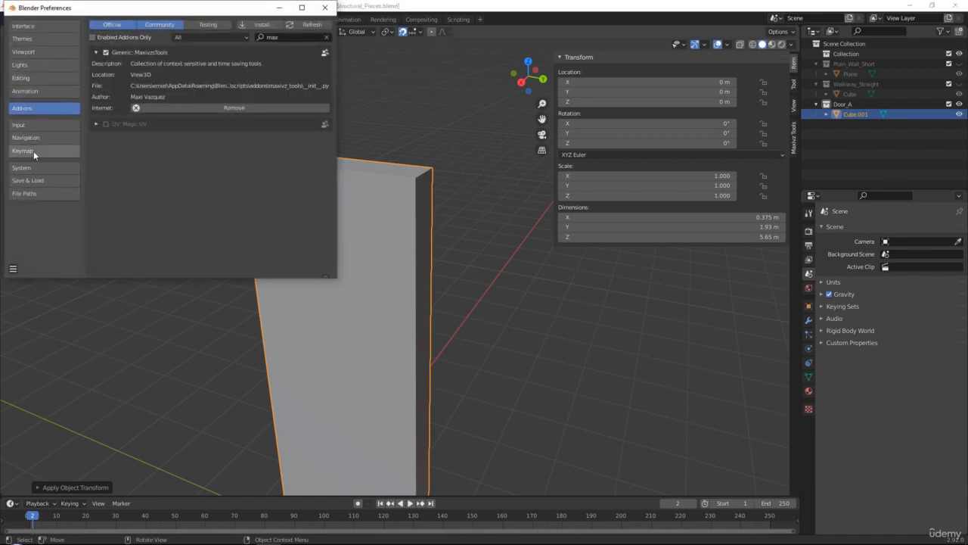
{"action": "left_click", "coordinate": [34, 151]}
{"action": "left_click", "coordinate": [215, 39]}
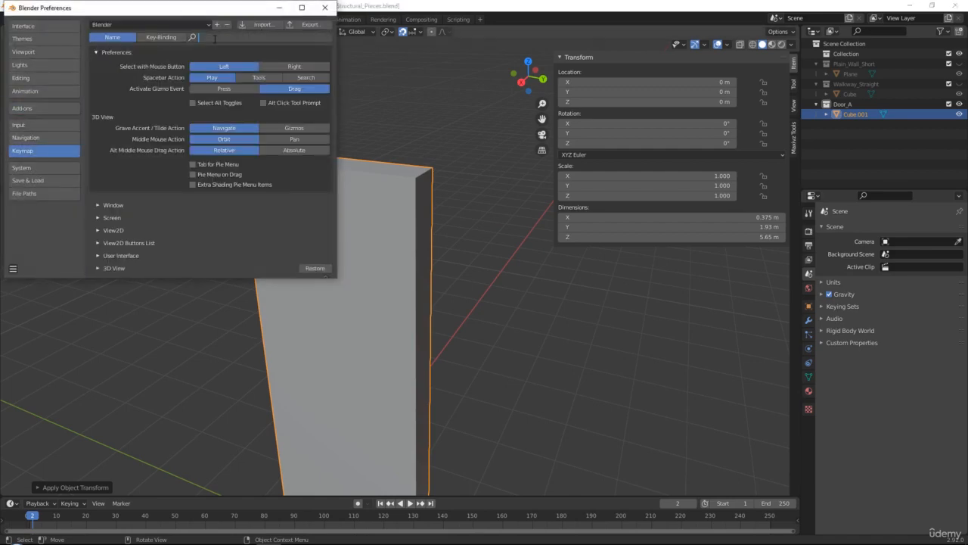
{"action": "type", "text": "qui"}
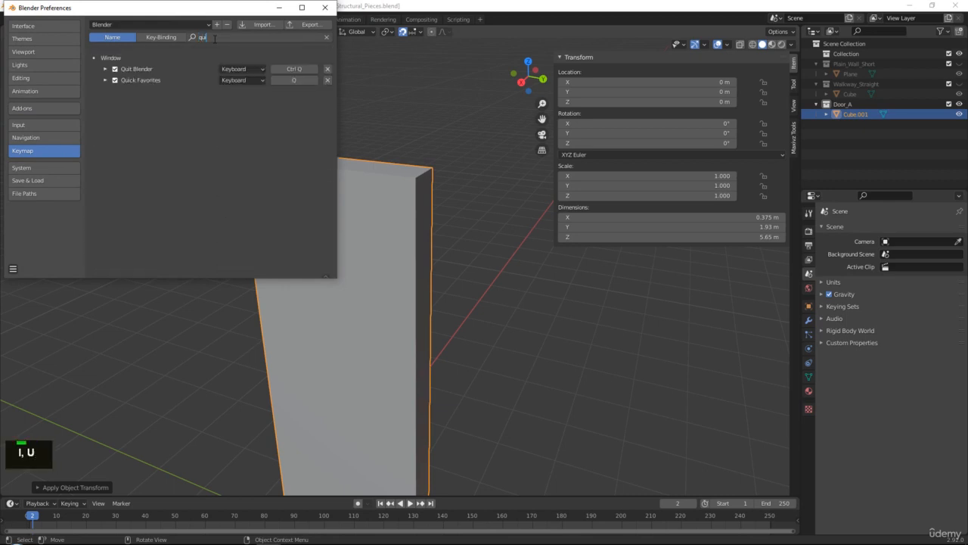
{"action": "left_click", "coordinate": [300, 80]}
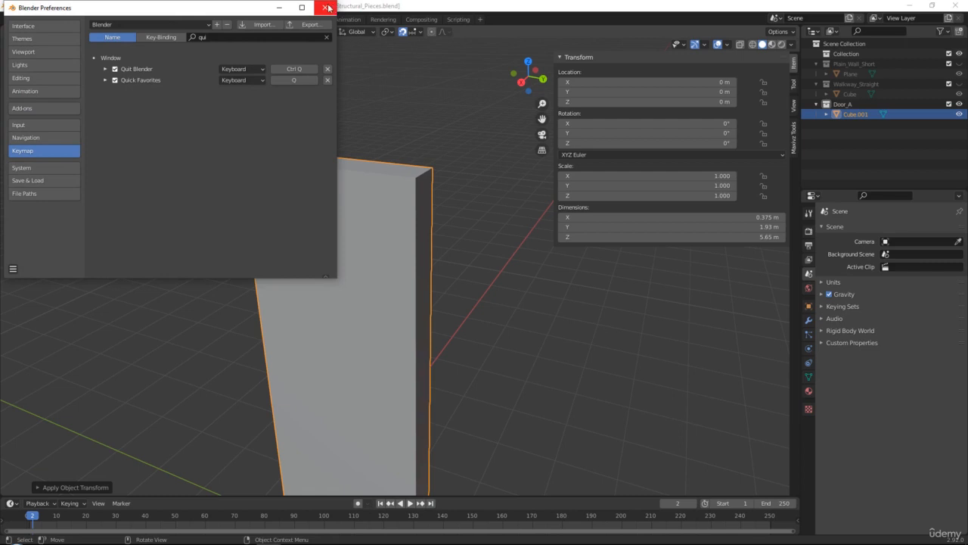
{"action": "left_click", "coordinate": [291, 81]}
{"action": "double_click", "coordinate": [301, 82]}
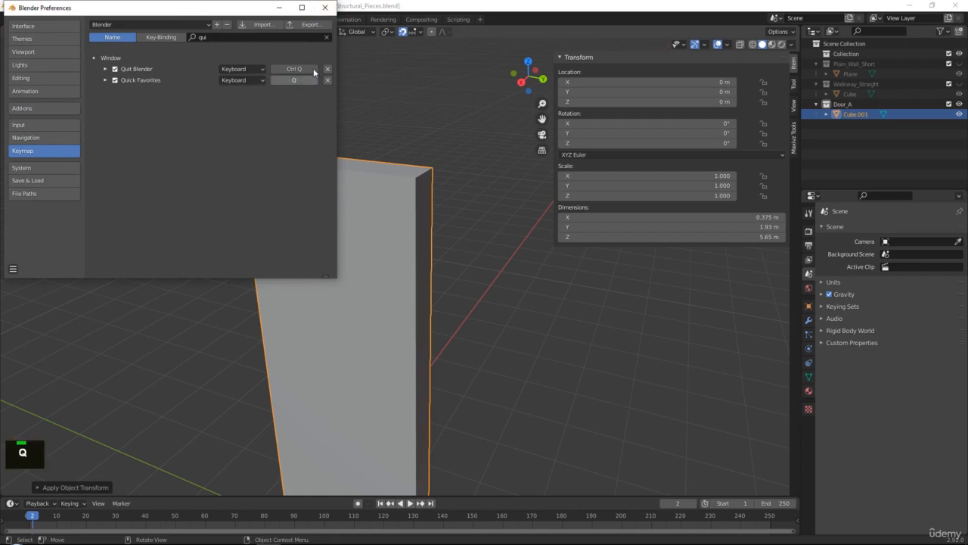
{"action": "left_click", "coordinate": [324, 7]}
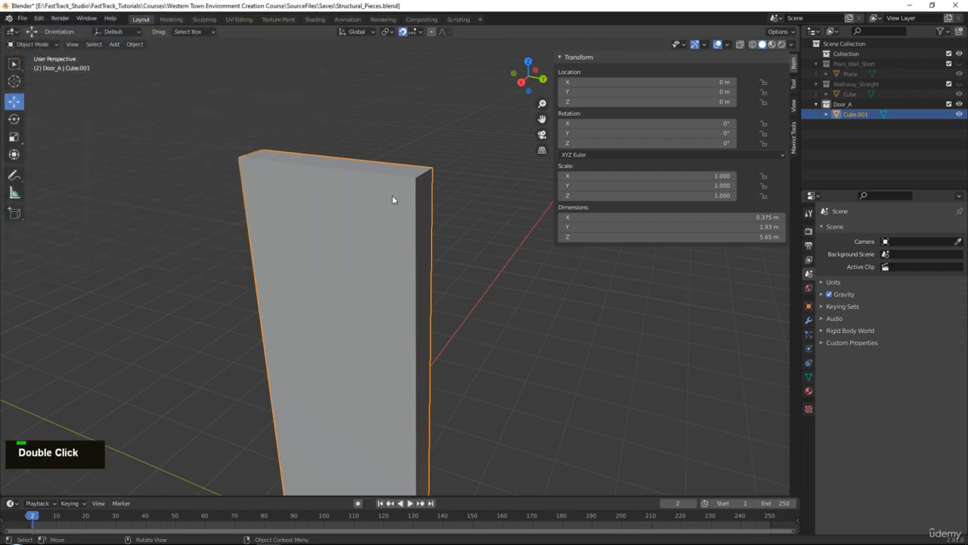
- Inset the front face of the door's window section by about 0.10 m
{"action": "key", "text": "Tab"}
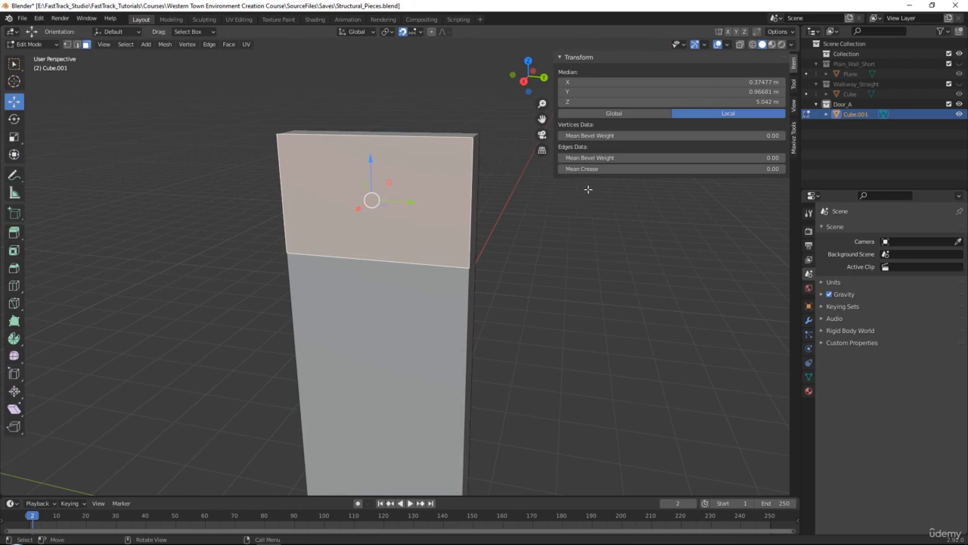
{"action": "key", "text": "i"}
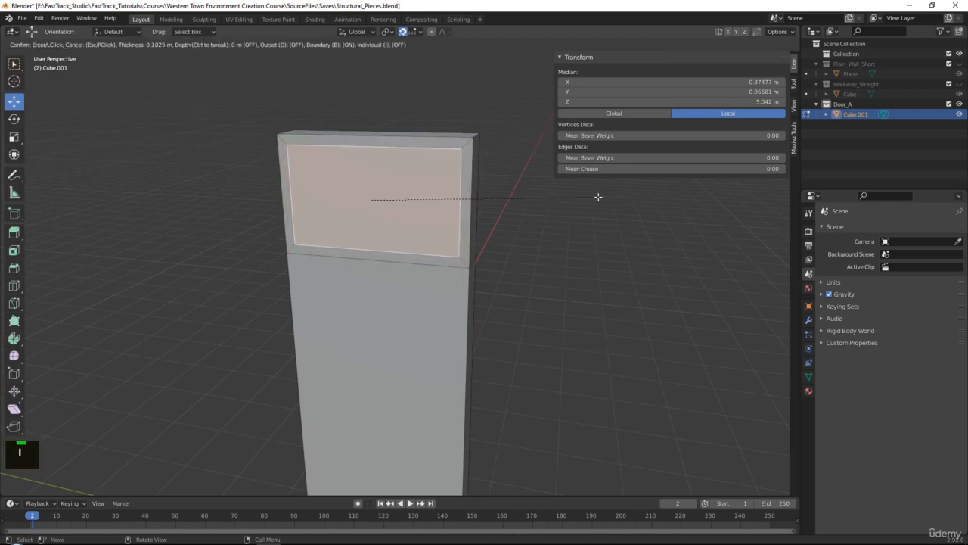
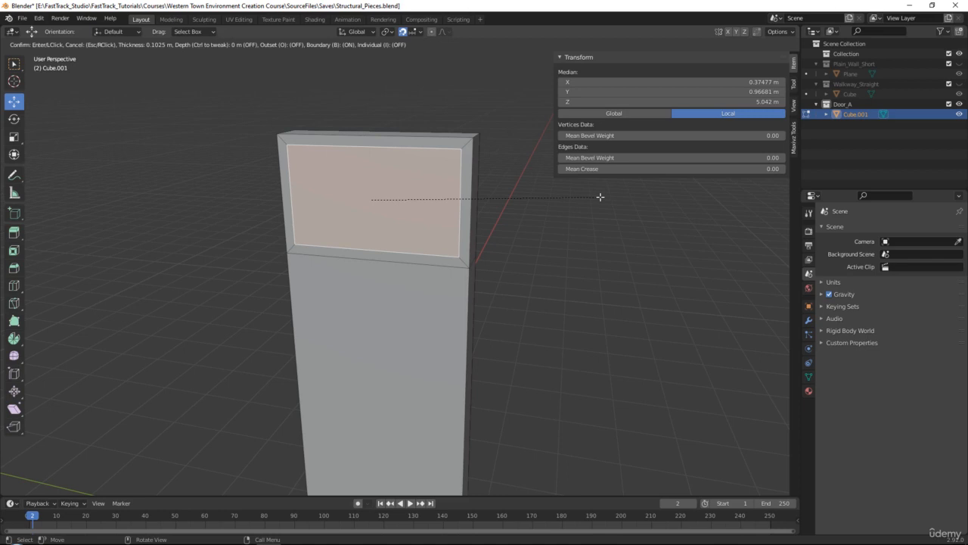
- Extrude the inset window face in place and push it about 0.17 m inward along X to recess the pane
{"action": "left_click", "coordinate": [600, 197]}
{"action": "middle_click_drag", "start_coordinate": [544, 242], "coordinate": [510, 264]}
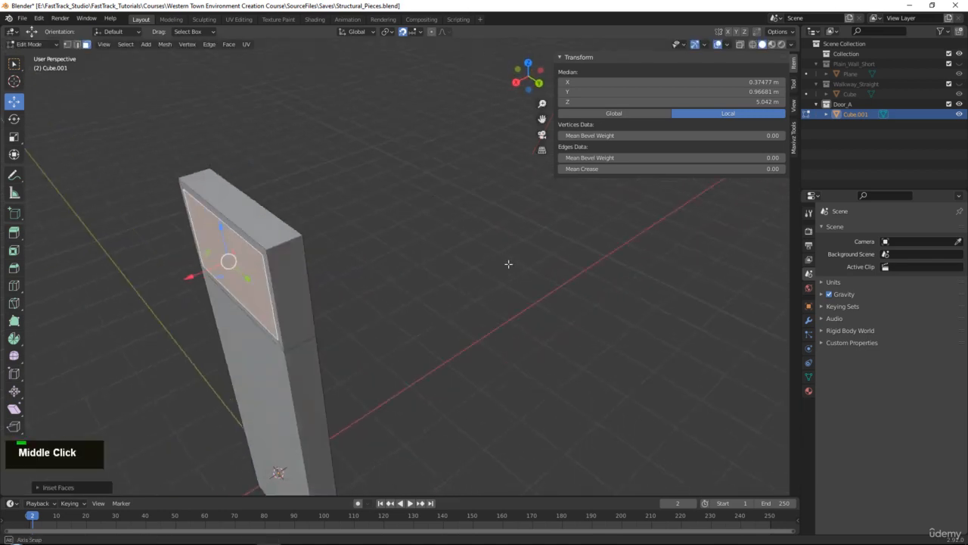
{"action": "key", "text": "e"}
{"action": "right_click", "coordinate": [382, 266]}
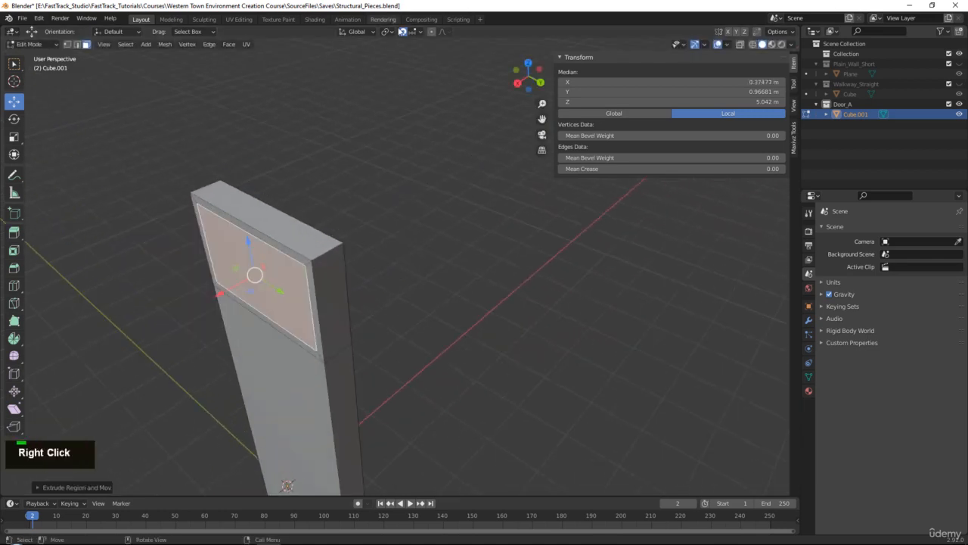
{"action": "key", "text": "g"}
{"action": "key", "text": "x"}
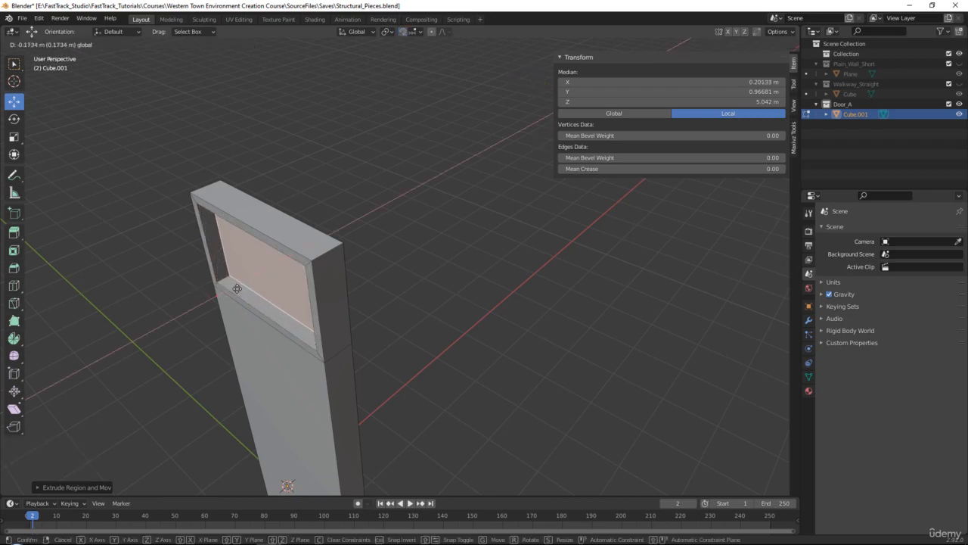
{"action": "left_click", "coordinate": [277, 227]}
- Check the door in the reference photo, and lower the underside of the window frame's upper rail slightly
{"action": "right_click_drag", "start_coordinate": [967, 193], "coordinate": [349, 176]}
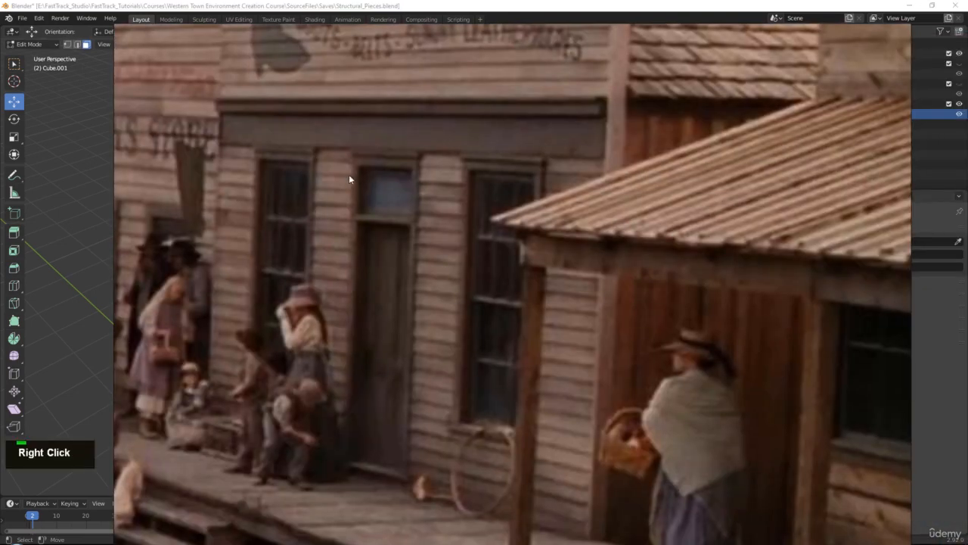
{"action": "right_click_drag", "start_coordinate": [528, 166], "coordinate": [967, 182]}
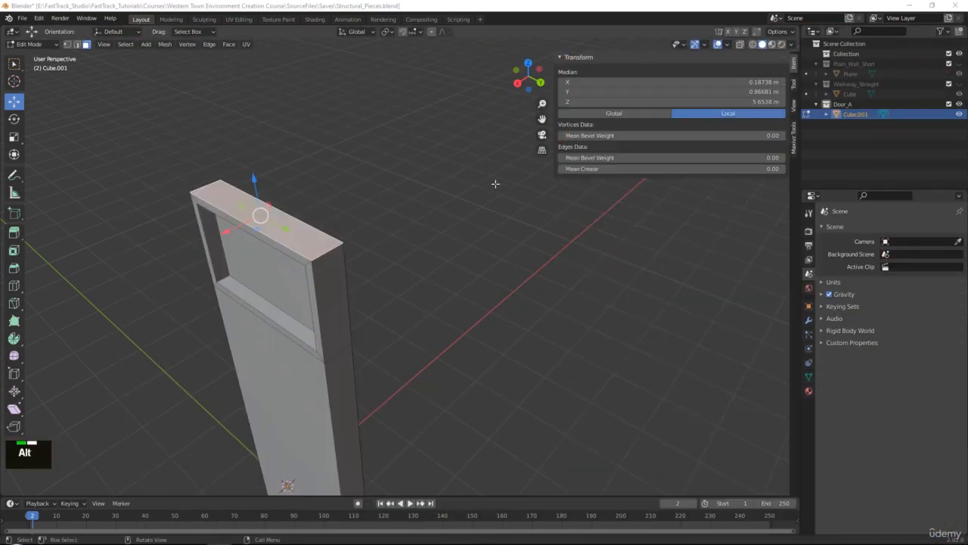
{"action": "middle_click_drag", "start_coordinate": [495, 184], "coordinate": [428, 68], "text": "alt"}
{"action": "middle_click", "coordinate": [429, 67], "text": "alt"}
{"action": "scroll", "coordinate": [392, 262], "scroll_direction": "up", "scroll_amount": 3}
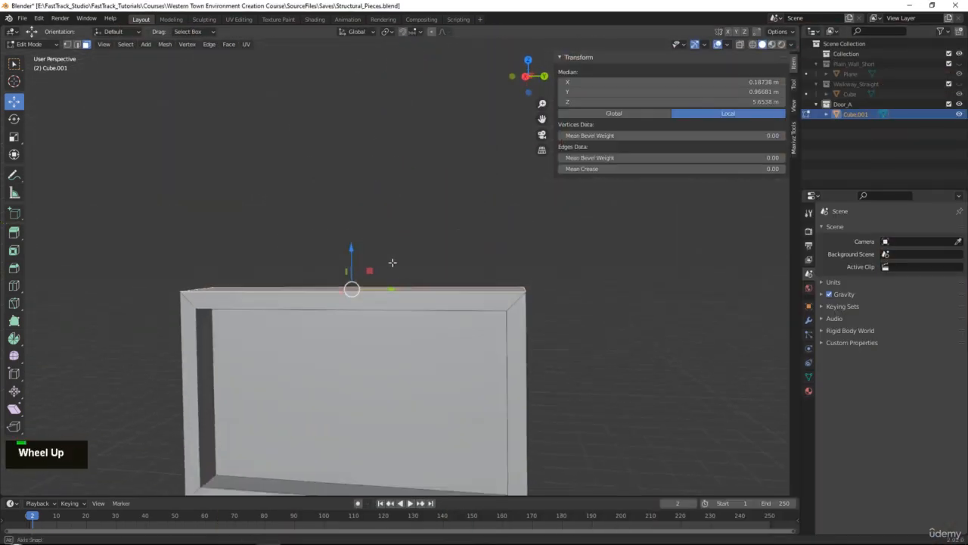
{"action": "middle_click_drag", "start_coordinate": [391, 261], "coordinate": [378, 160]}
{"action": "left_click", "coordinate": [342, 125]}
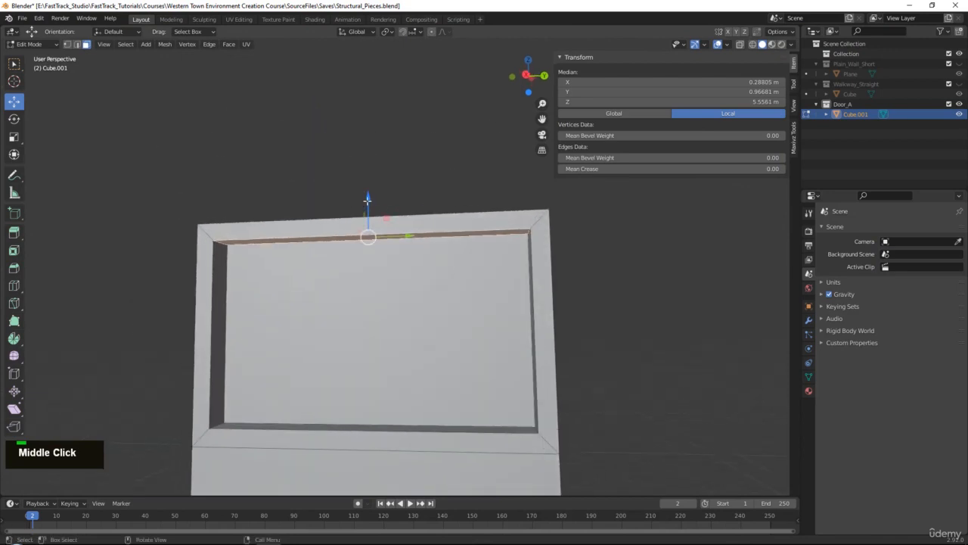
{"action": "left_click_drag", "start_coordinate": [368, 201], "coordinate": [368, 212]}
- Extrude the door's top face upward about 0.10 m to add a cap above the window frame
{"action": "middle_click_drag", "start_coordinate": [369, 214], "coordinate": [347, 243]}
{"action": "left_click", "coordinate": [298, 298]}
{"action": "scroll", "coordinate": [295, 297], "scroll_direction": "up", "scroll_amount": 2}
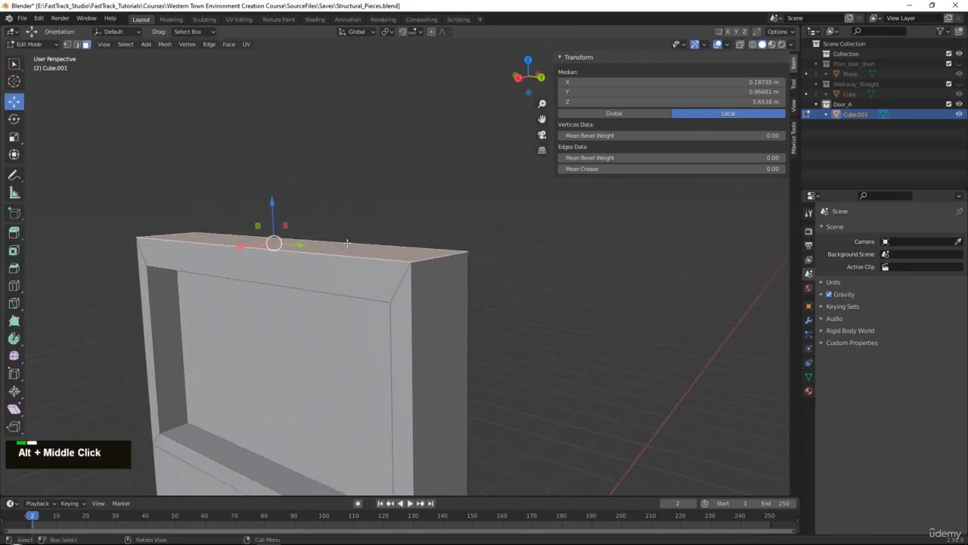
{"action": "key", "text": "e"}
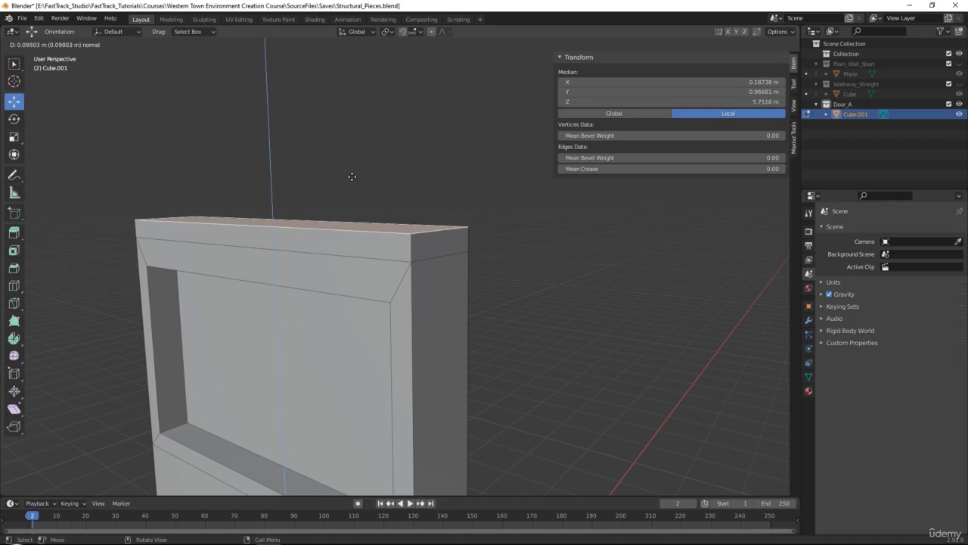
{"action": "left_click", "coordinate": [351, 179]}
- Select the front face and both end faces of the cap above the window
{"action": "left_click", "coordinate": [441, 242]}
{"action": "left_click", "coordinate": [380, 247], "text": "shift"}
{"action": "middle_click_drag", "start_coordinate": [380, 247], "coordinate": [463, 260]}
{"action": "left_click", "coordinate": [542, 289], "text": "shift"}
{"action": "middle_click_drag", "start_coordinate": [647, 304], "coordinate": [567, 249], "text": "alt"}
{"action": "key", "text": "e"}
{"action": "right_click", "coordinate": [535, 239]}
{"action": "key", "text": "ctrl+z"}
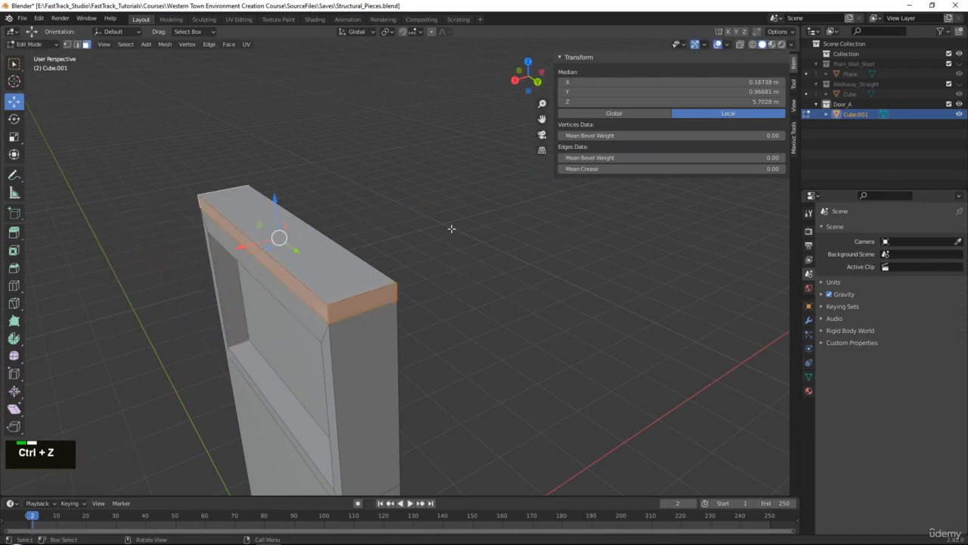
- Extrude the selected cap faces slightly outward with Extrude Faces Along Normals to form an overhanging trim
{"action": "middle_click_drag", "start_coordinate": [451, 227], "coordinate": [307, 107], "text": "alt"}
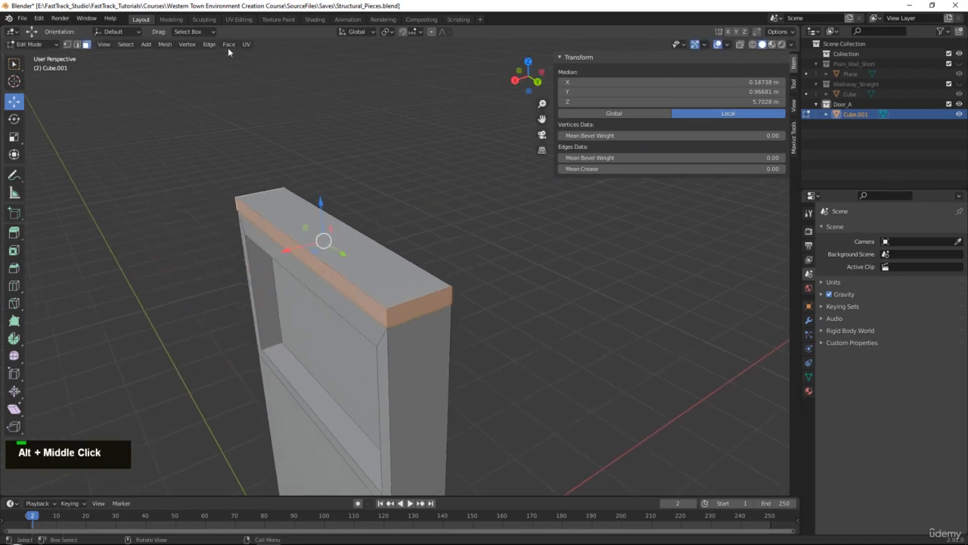
{"action": "key", "text": "q"}
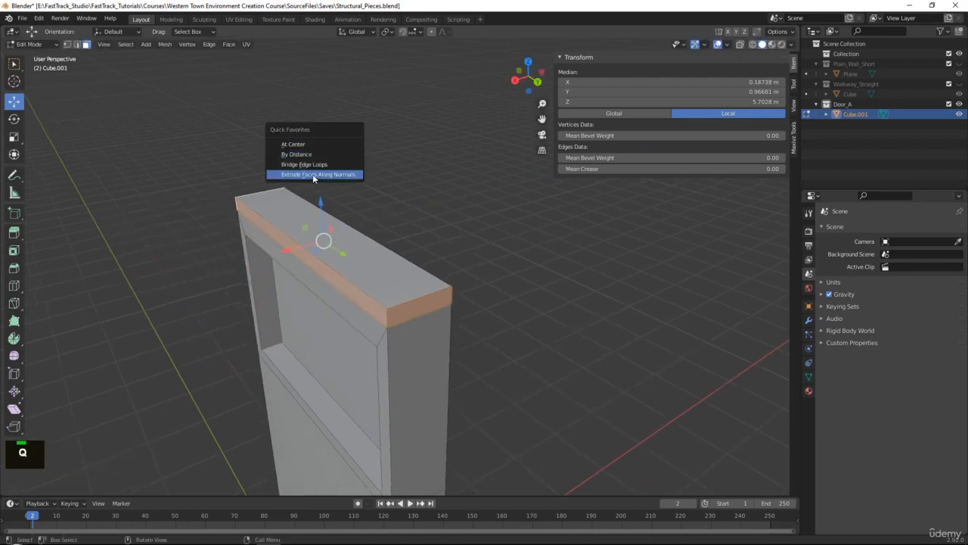
{"action": "left_click", "coordinate": [229, 44]}
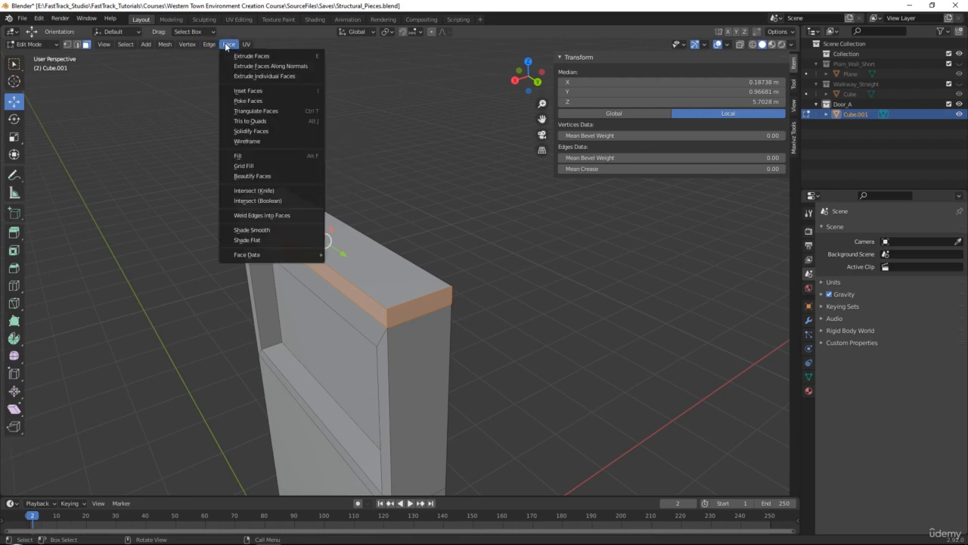
{"action": "left_click", "coordinate": [270, 67]}
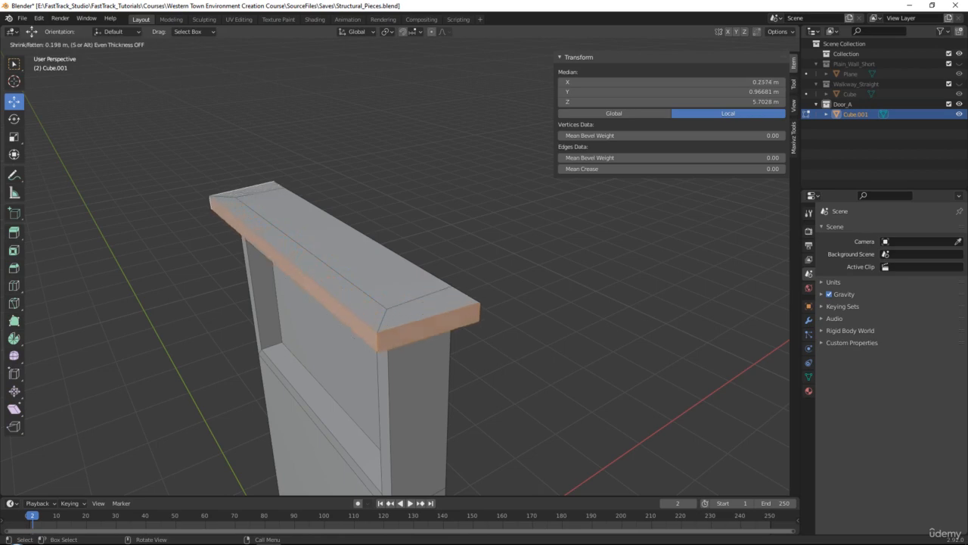
{"action": "left_click", "coordinate": [266, 59]}
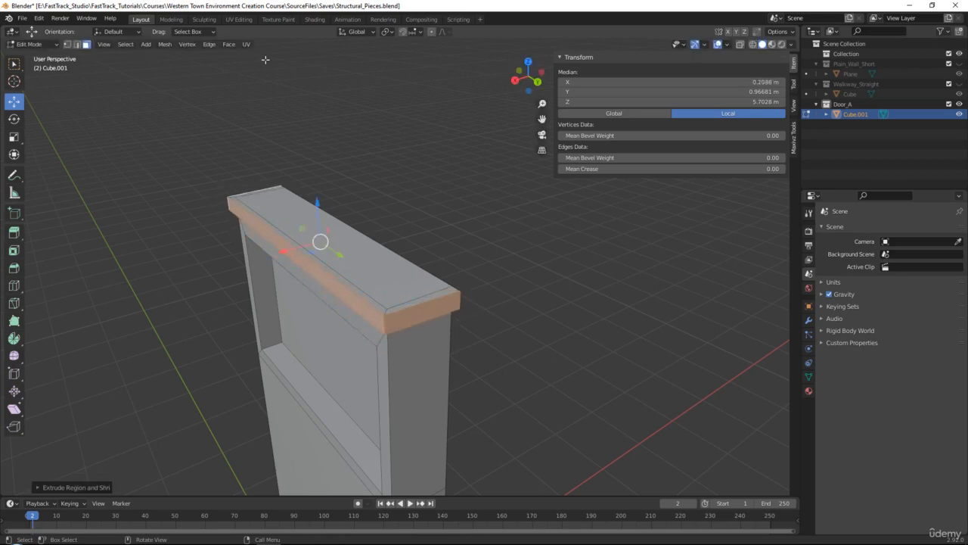
- Try to straighten the cap's end face on the positive Y side by scaling it along Y
{"action": "left_click", "coordinate": [413, 319]}
{"action": "middle_click_drag", "start_coordinate": [493, 332], "coordinate": [643, 326]}
{"action": "middle_click_drag", "start_coordinate": [677, 321], "coordinate": [601, 292], "text": "alt"}
{"action": "scroll", "coordinate": [601, 292], "scroll_direction": "up", "scroll_amount": 1}
{"action": "key", "text": "s"}
{"action": "key", "text": "y"}
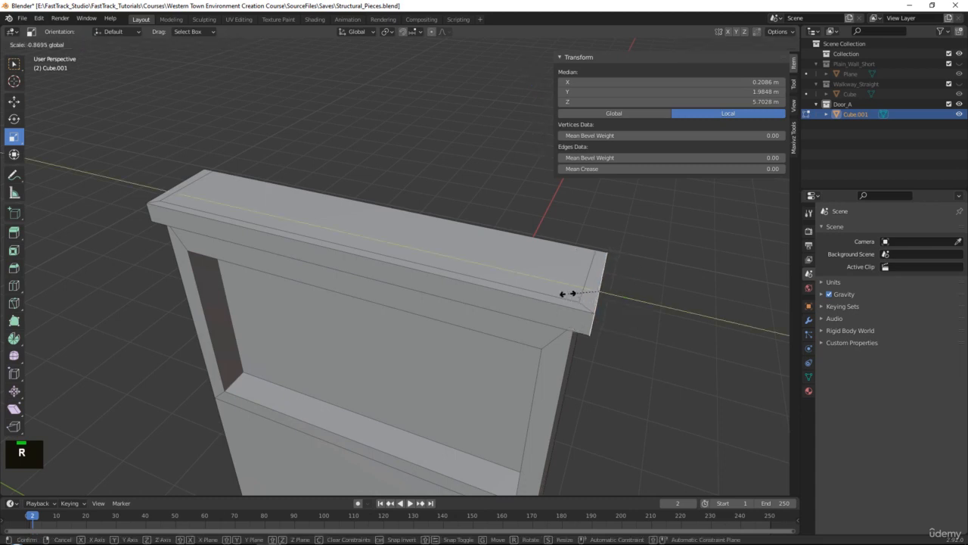
{"action": "left_click", "coordinate": [594, 293]}
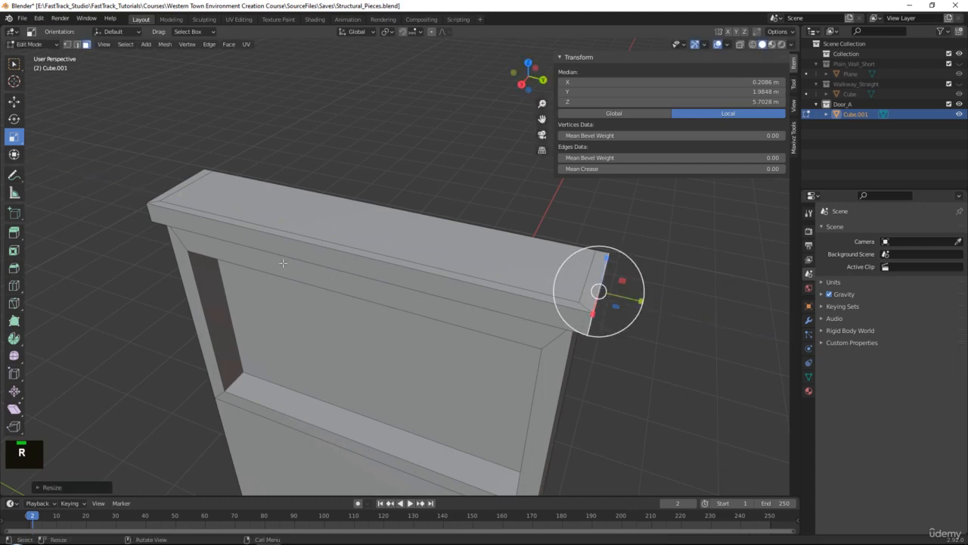
{"action": "left_click", "coordinate": [217, 227]}
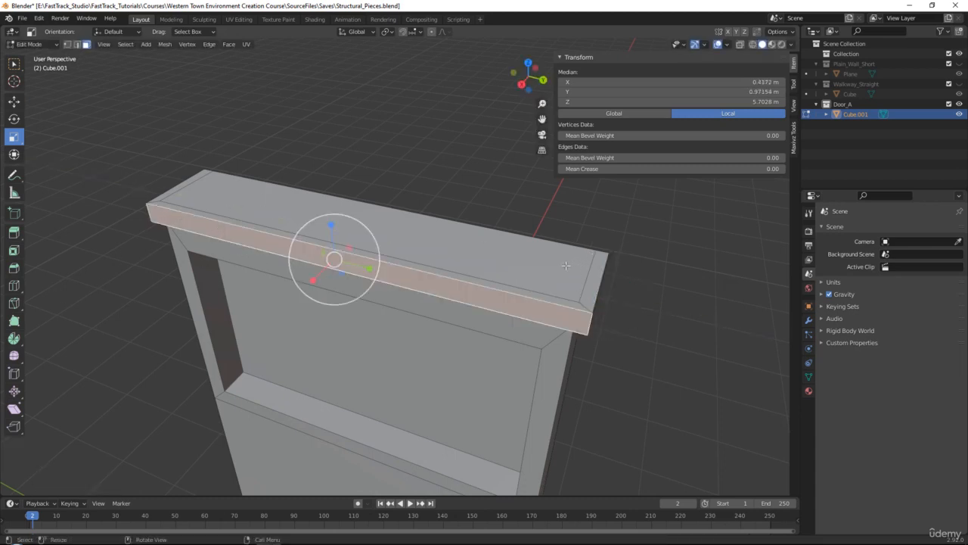
- Flatten the cap's end face on the positive Y side by setting its Y scale to 0
{"action": "middle_click_drag", "start_coordinate": [566, 265], "coordinate": [506, 281]}
{"action": "left_click", "coordinate": [501, 281]}
{"action": "key", "text": "s"}
{"action": "key", "text": "y"}
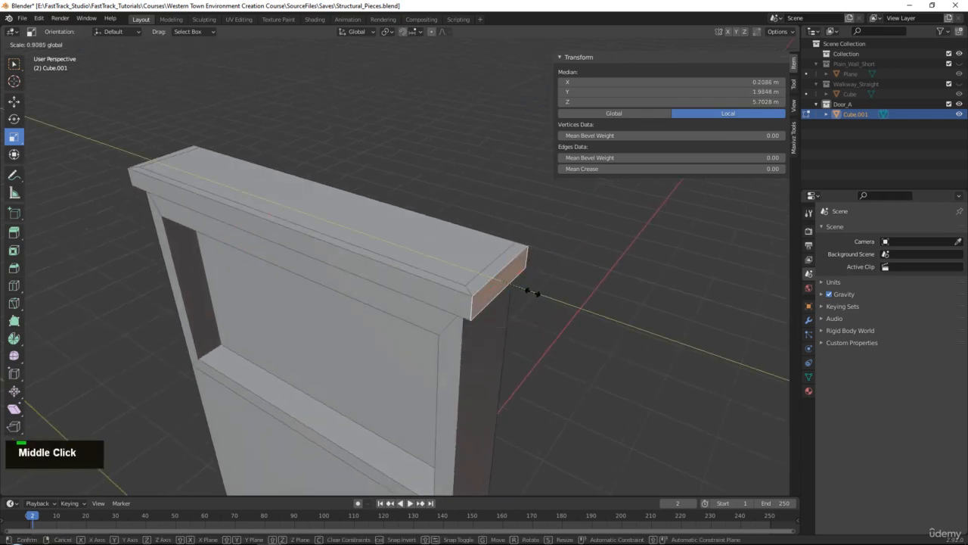
{"action": "left_click", "coordinate": [528, 289]}
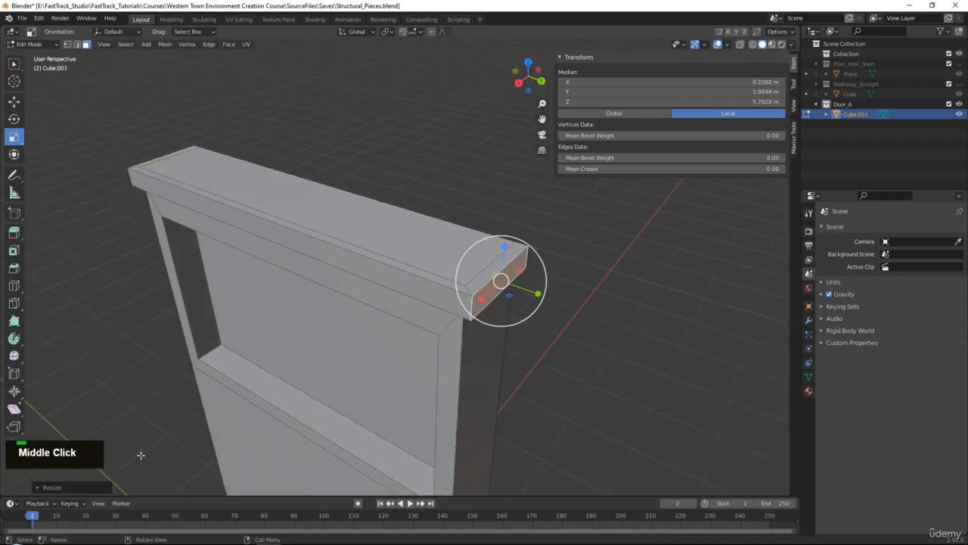
{"action": "left_click", "coordinate": [53, 486]}
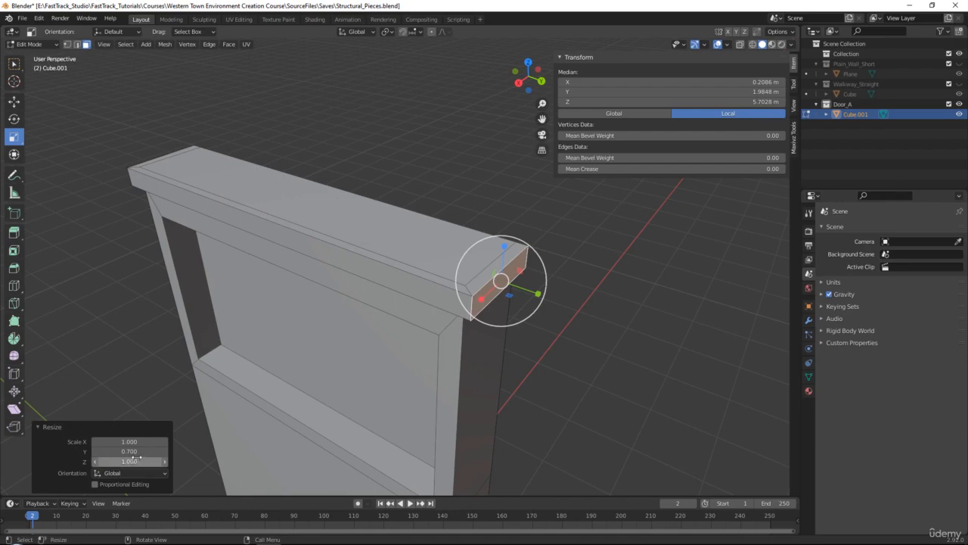
{"action": "left_click", "coordinate": [130, 451]}
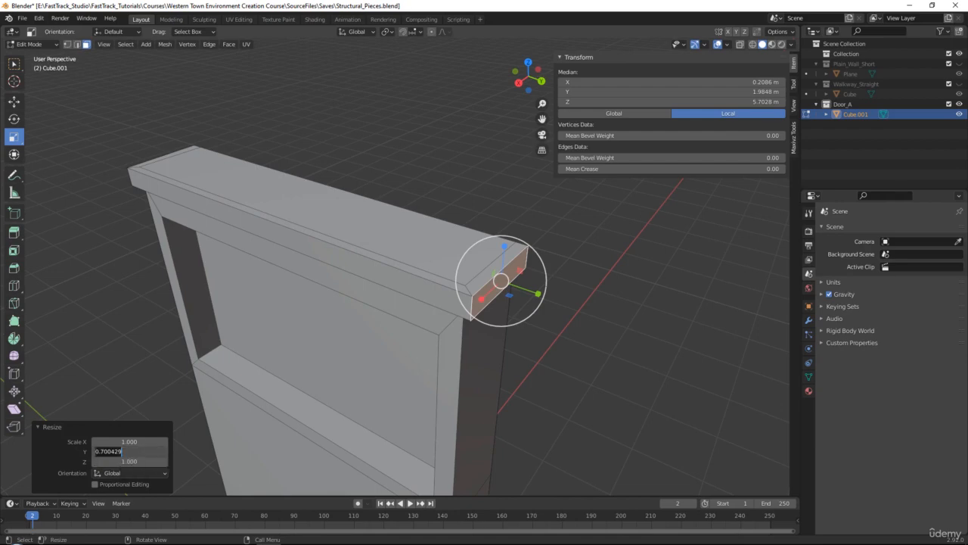
{"action": "type", "text": "0"}
{"action": "key", "text": "Return"}
- Flatten the cap's opposite end face, nearest the origin, by setting its Y scale to 0
{"action": "middle_click_drag", "start_coordinate": [486, 258], "coordinate": [528, 277]}
{"action": "scroll", "coordinate": [473, 293], "scroll_direction": "up", "scroll_amount": 2}
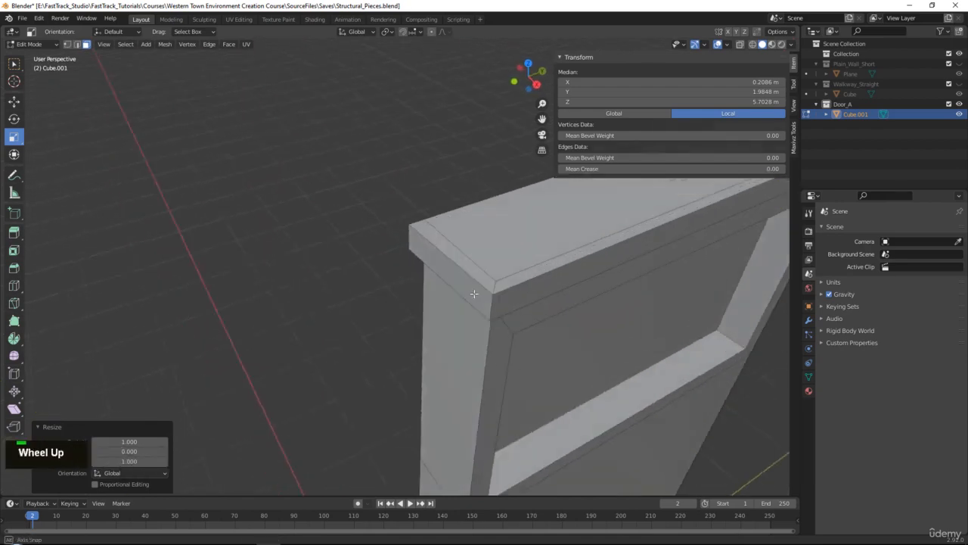
{"action": "middle_click_drag", "start_coordinate": [474, 294], "coordinate": [434, 356]}
{"action": "middle_click", "coordinate": [306, 369], "text": "alt"}
{"action": "middle_click_drag", "start_coordinate": [345, 310], "coordinate": [388, 289]}
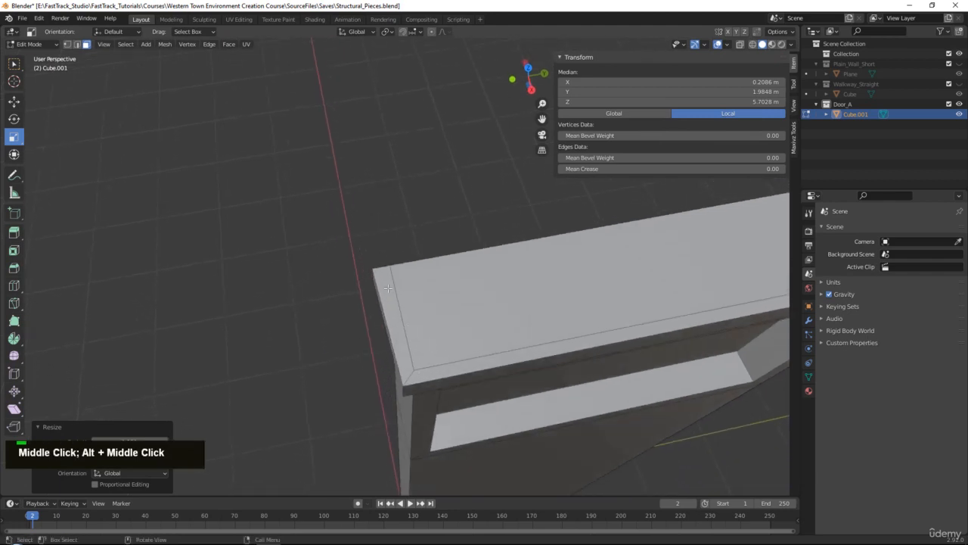
{"action": "middle_click_drag", "start_coordinate": [481, 381], "coordinate": [442, 288]}
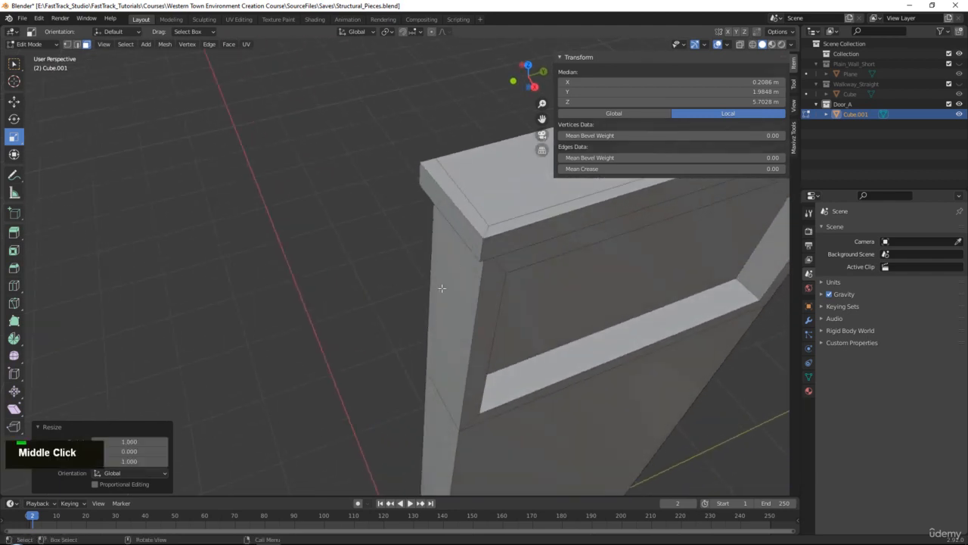
{"action": "left_click", "coordinate": [475, 229]}
{"action": "middle_click", "coordinate": [454, 193], "text": "alt"}
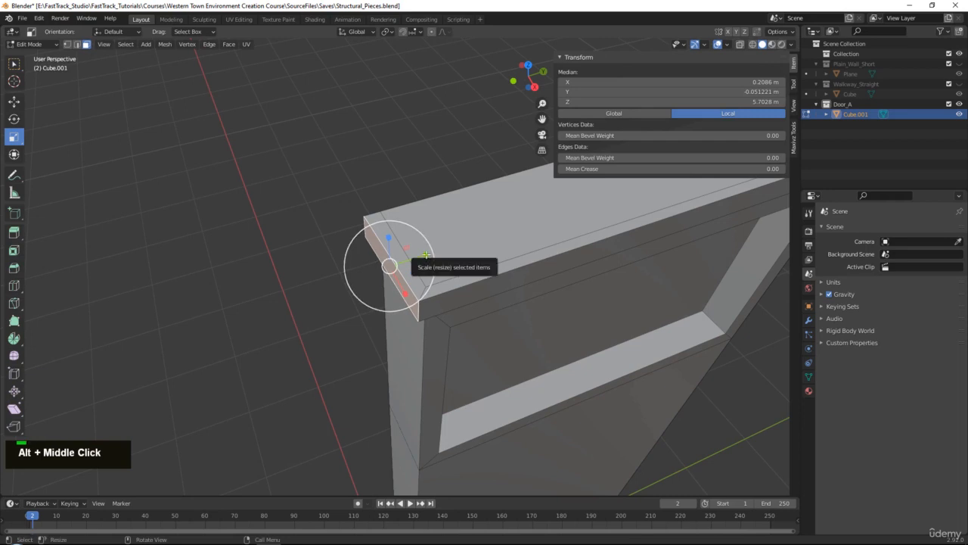
{"action": "key", "text": "s"}
{"action": "key", "text": "y"}
{"action": "left_click", "coordinate": [412, 258]}
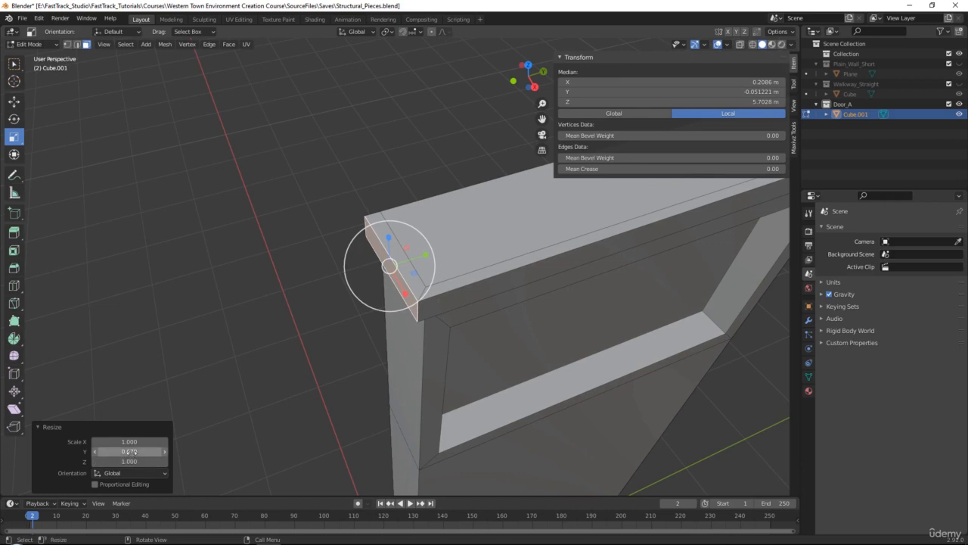
{"action": "left_click", "coordinate": [132, 451]}
{"action": "type", "text": "0"}
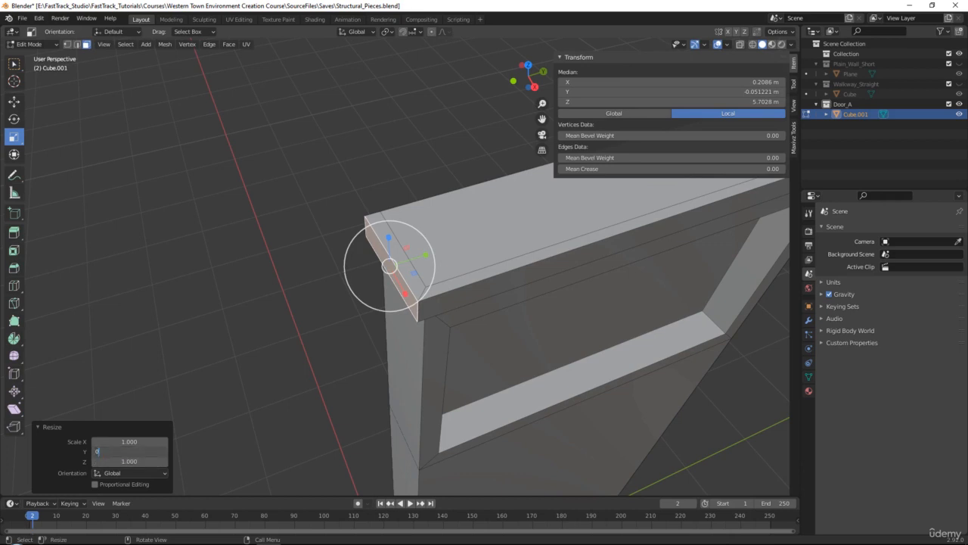
{"action": "key", "text": "Return"}
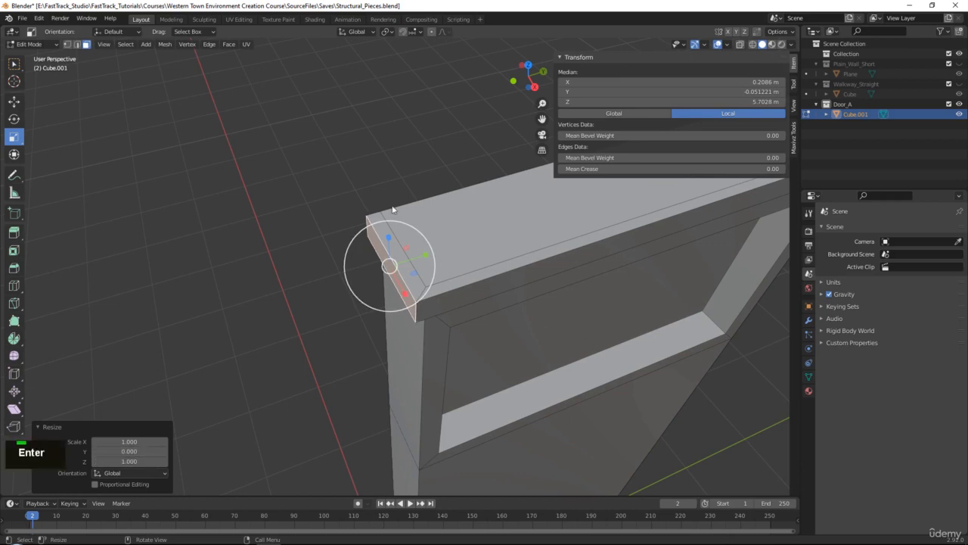
- Move the cap's front face about 0.016 m outward along X
{"action": "middle_click_drag", "start_coordinate": [419, 271], "coordinate": [584, 225]}
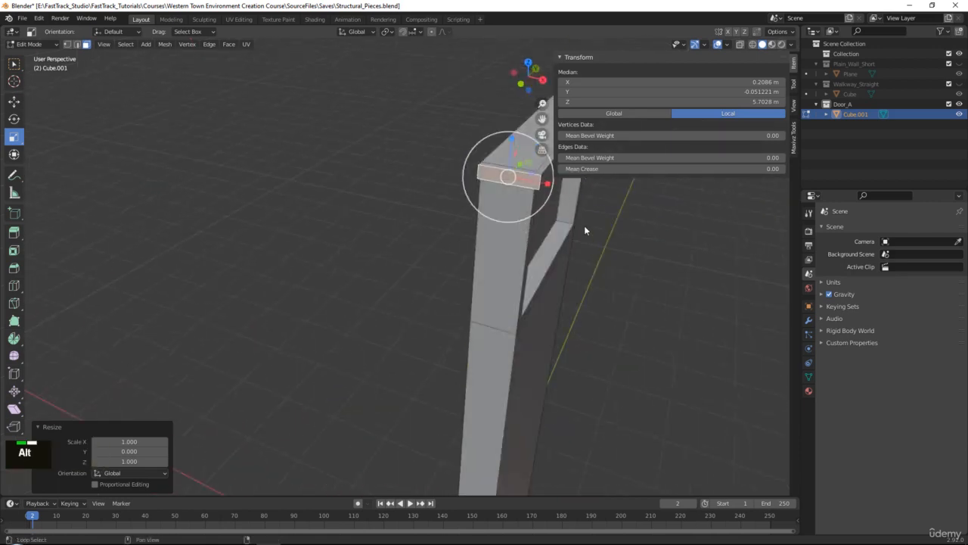
{"action": "scroll", "coordinate": [584, 225], "scroll_direction": "up", "scroll_amount": 1}
{"action": "middle_click", "coordinate": [466, 284], "text": "alt"}
{"action": "scroll", "coordinate": [468, 282], "scroll_direction": "up", "scroll_amount": 1}
{"action": "left_click", "coordinate": [480, 272]}
{"action": "key", "text": "w"}
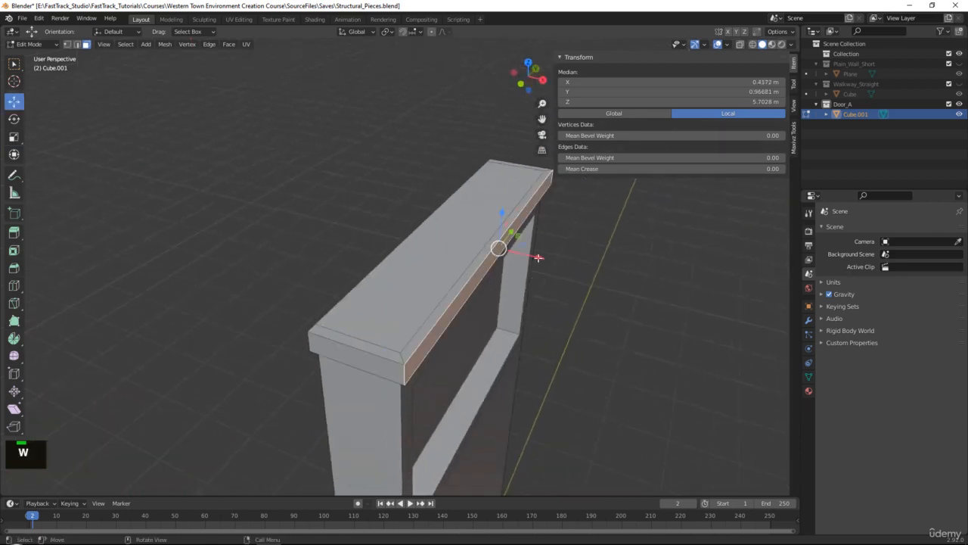
{"action": "left_click_drag", "start_coordinate": [538, 258], "coordinate": [544, 258]}
{"action": "scroll", "coordinate": [564, 291], "scroll_direction": "down", "scroll_amount": 4}
{"action": "middle_click_drag", "start_coordinate": [567, 294], "coordinate": [434, 265]}
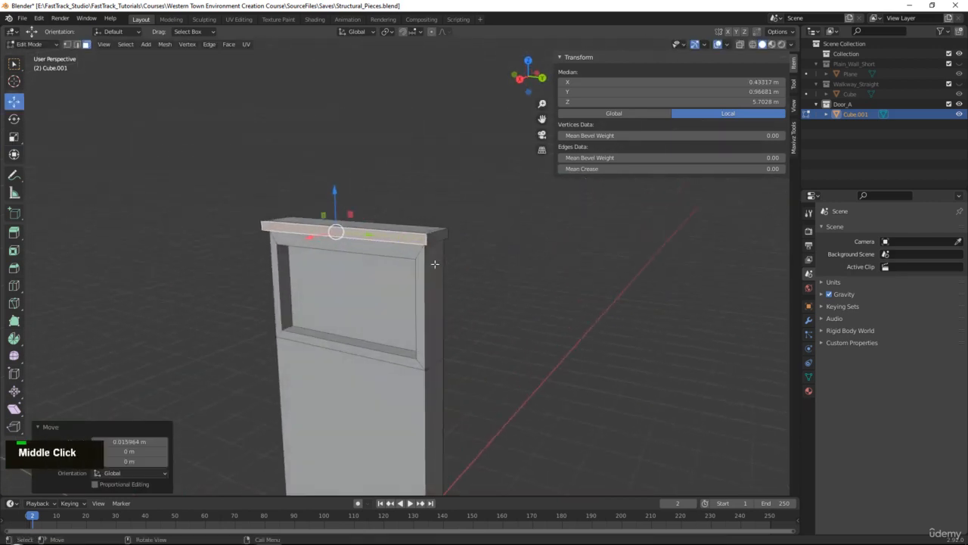
- Inset the front face of the door panel below the window by about 0.093 m
{"action": "scroll", "coordinate": [433, 266], "scroll_direction": "down", "scroll_amount": 3}
{"action": "middle_click", "coordinate": [401, 310], "text": "alt"}
{"action": "scroll", "coordinate": [454, 211], "scroll_direction": "down", "scroll_amount": 1}
{"action": "left_click", "coordinate": [427, 226]}
{"action": "middle_click_drag", "start_coordinate": [467, 220], "coordinate": [561, 236]}
{"action": "middle_click", "coordinate": [542, 255], "text": "alt"}
{"action": "scroll", "coordinate": [543, 255], "scroll_direction": "up", "scroll_amount": 1}
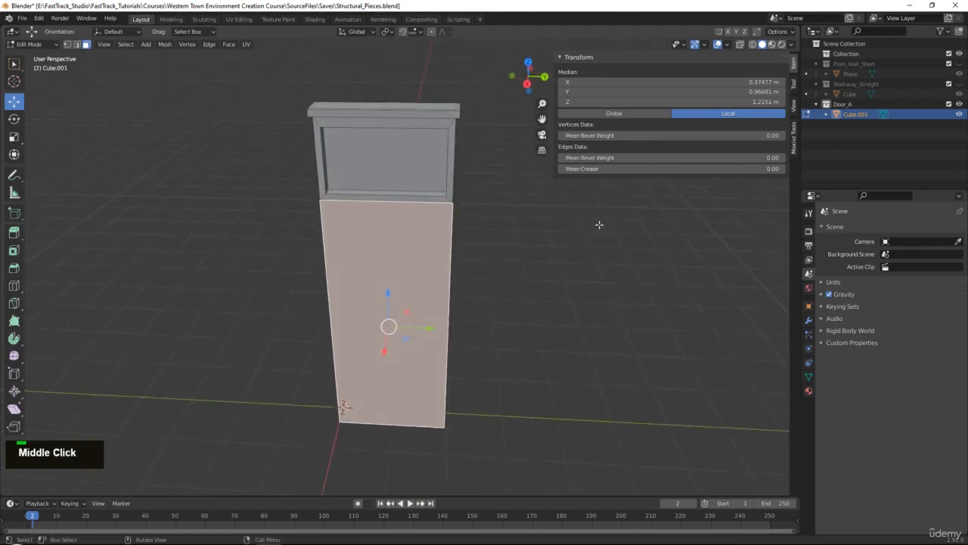
{"action": "key", "text": "i"}
{"action": "left_click", "coordinate": [593, 224]}
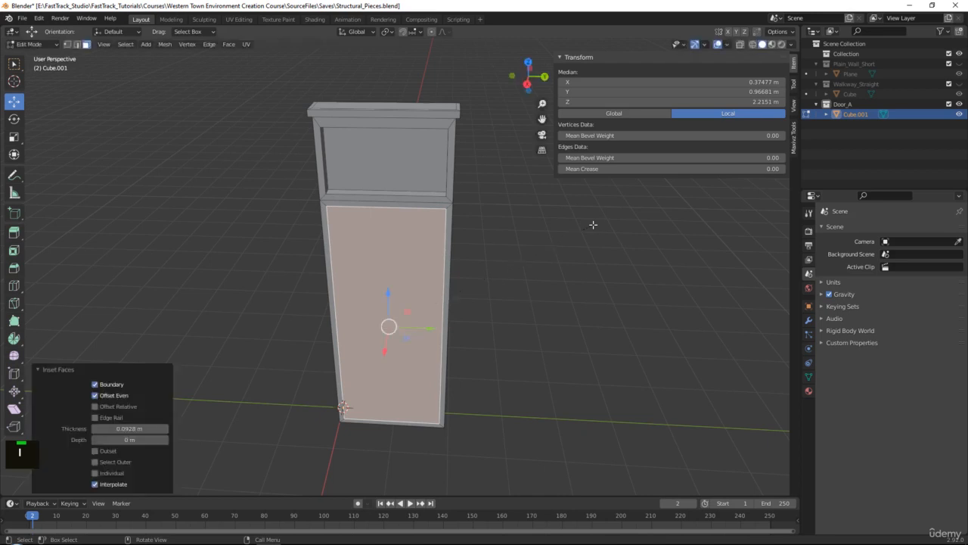
- Raise the top edge of the inset door panel about 0.056 m along Z, toward the window frame
{"action": "scroll", "coordinate": [403, 211], "scroll_direction": "up", "scroll_amount": 2}
{"action": "key", "text": "2"}
{"action": "left_click", "coordinate": [395, 179]}
{"action": "middle_click_drag", "start_coordinate": [415, 162], "coordinate": [410, 139]}
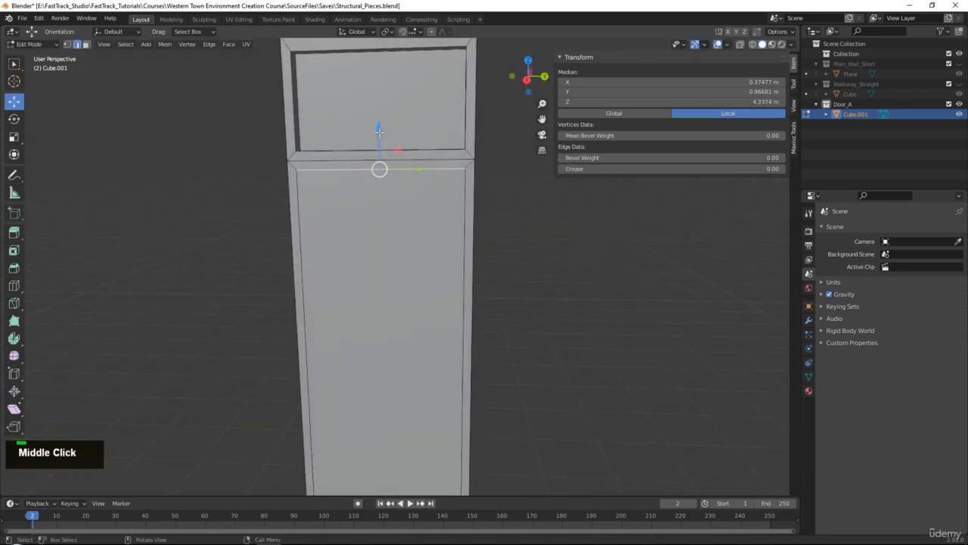
{"action": "left_click_drag", "start_coordinate": [379, 131], "coordinate": [378, 124]}
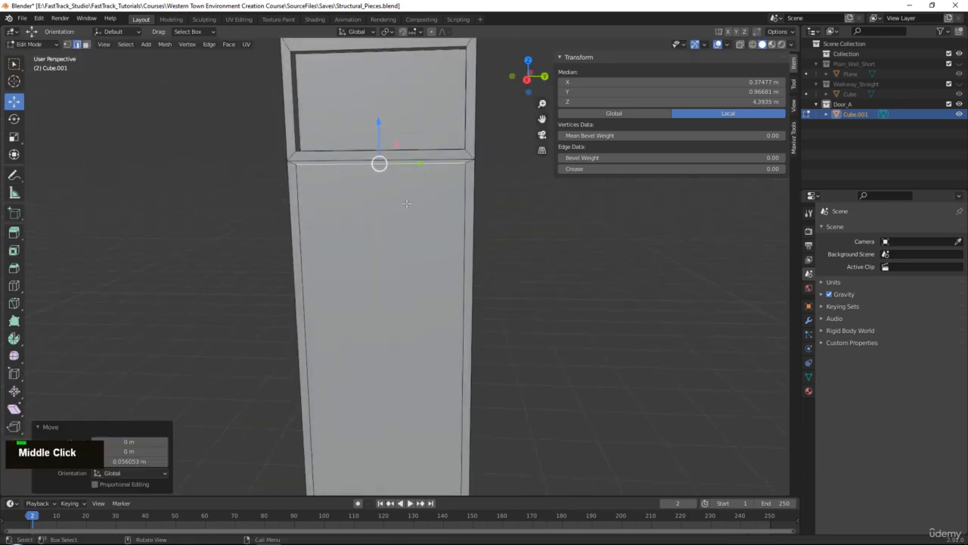
- Extrude the inset door panel's front face about 0.178 m inward to recess it behind the frame
{"action": "middle_click", "coordinate": [426, 308], "text": "alt"}
{"action": "middle_click", "coordinate": [397, 415], "text": "alt"}
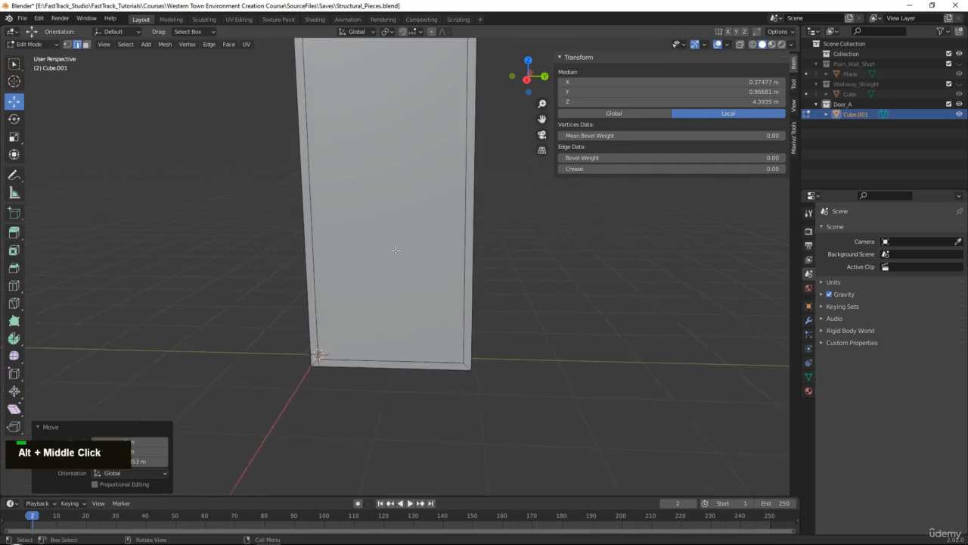
{"action": "left_click", "coordinate": [383, 382]}
{"action": "key", "text": "3"}
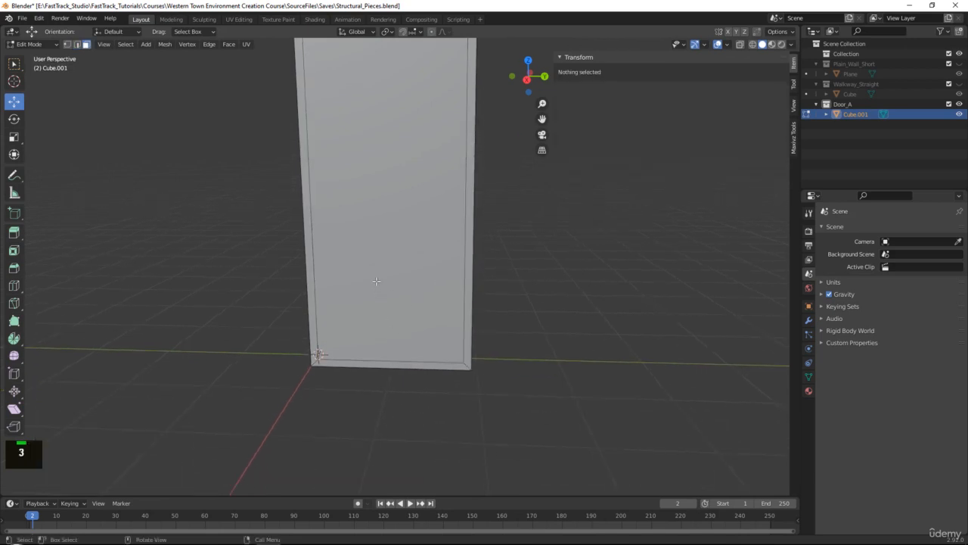
{"action": "left_click", "coordinate": [377, 282]}
{"action": "middle_click_drag", "start_coordinate": [378, 280], "coordinate": [340, 318]}
{"action": "middle_click", "coordinate": [418, 182], "text": "alt"}
{"action": "key", "text": "e"}
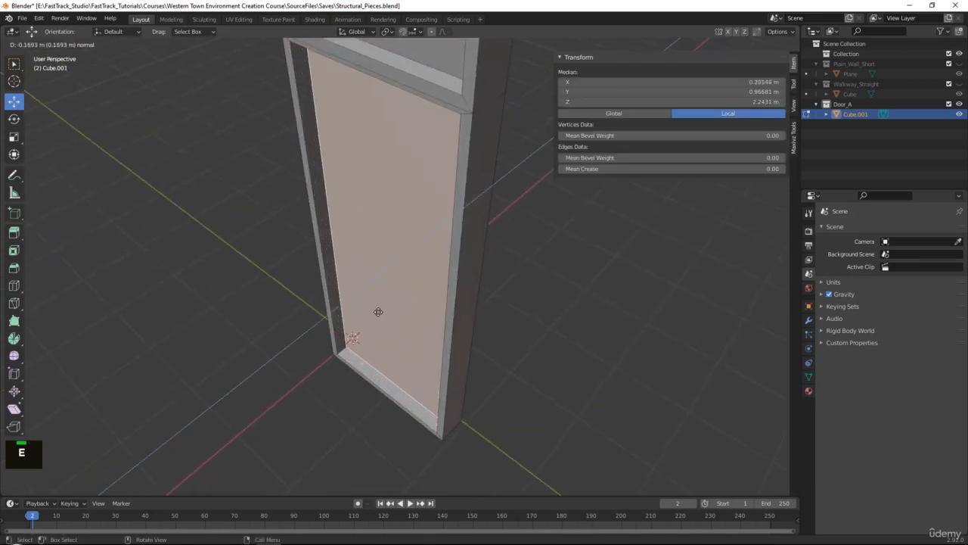
{"action": "left_click", "coordinate": [378, 309]}
{"action": "middle_click_drag", "start_coordinate": [379, 310], "coordinate": [471, 330]}
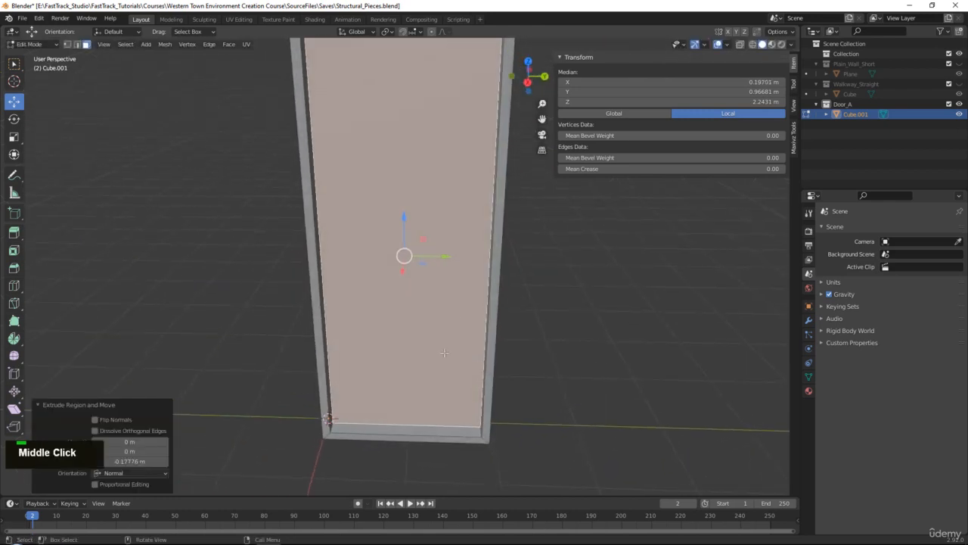
- Try to delete the bottom strip of the door frame using the Faces delete option
{"action": "left_click_drag", "start_coordinate": [393, 460], "coordinate": [404, 428]}
{"action": "key", "text": "Delete"}
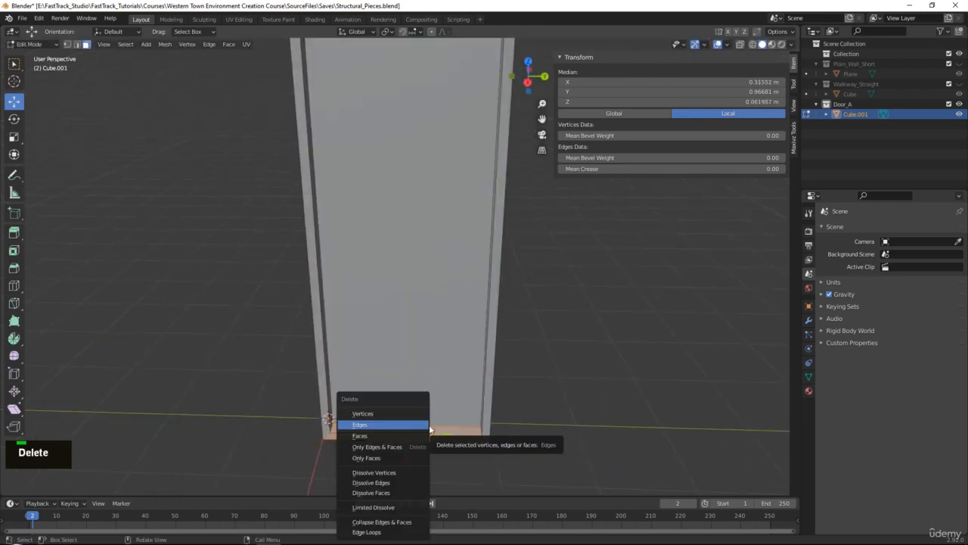
{"action": "middle_click", "coordinate": [492, 429], "text": "alt"}
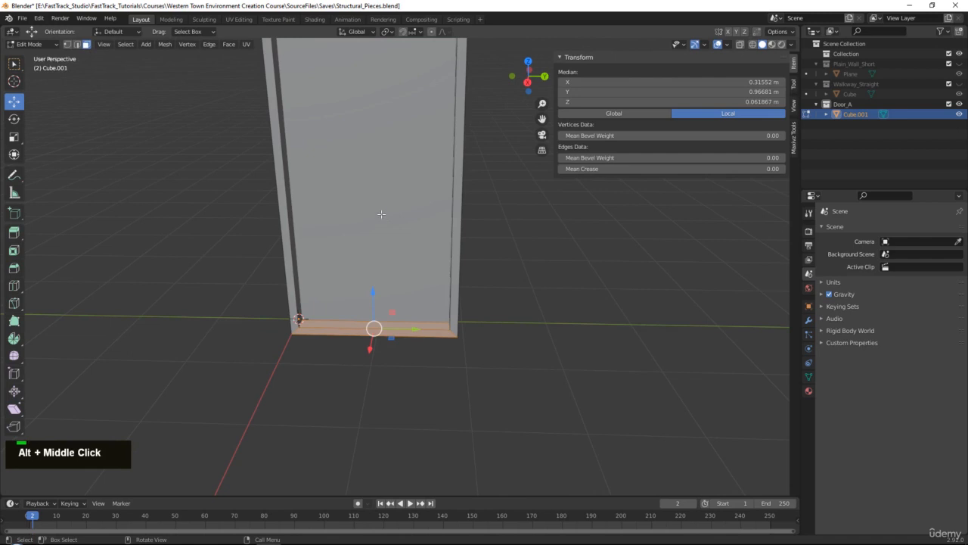
{"action": "key", "text": "Delete"}
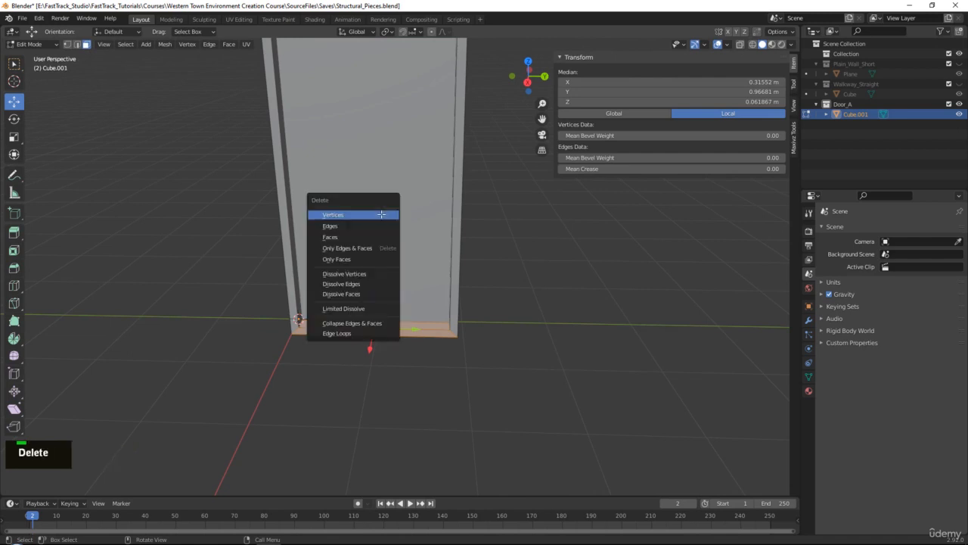
{"action": "left_click", "coordinate": [349, 237]}
{"action": "key", "text": "ctrl+z"}
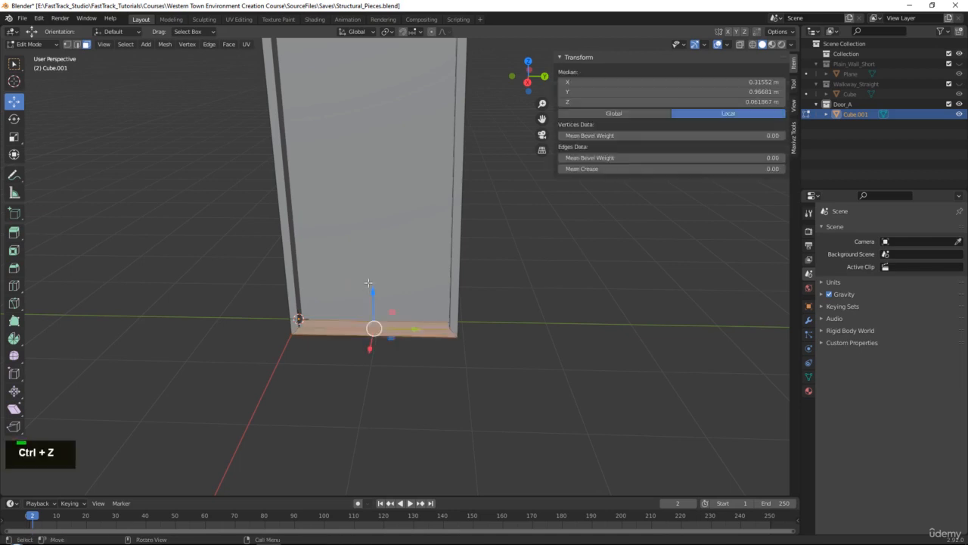
- Try to delete the frame's bottom strip using the Only Edges & Faces option, undoing the deletion attempts
{"action": "key", "text": "Delete"}
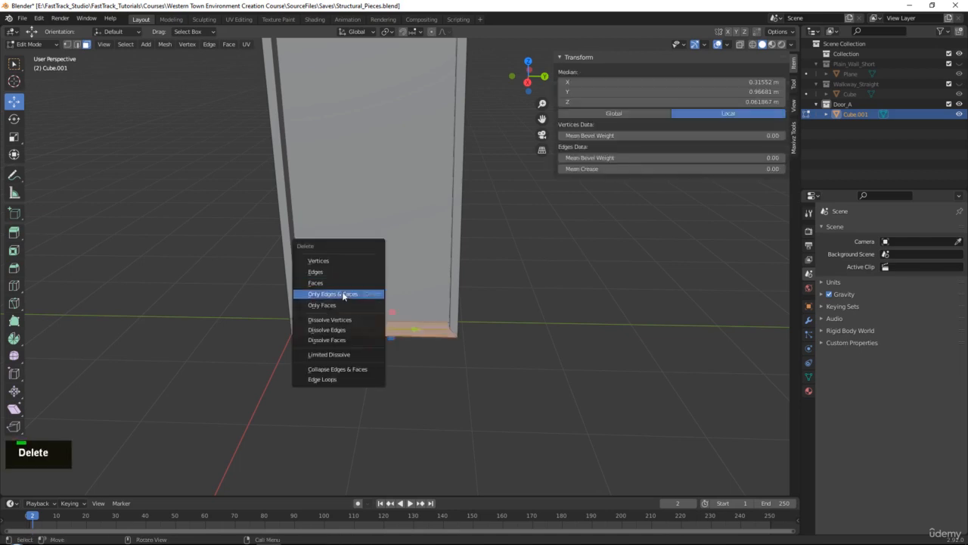
{"action": "left_click", "coordinate": [343, 294]}
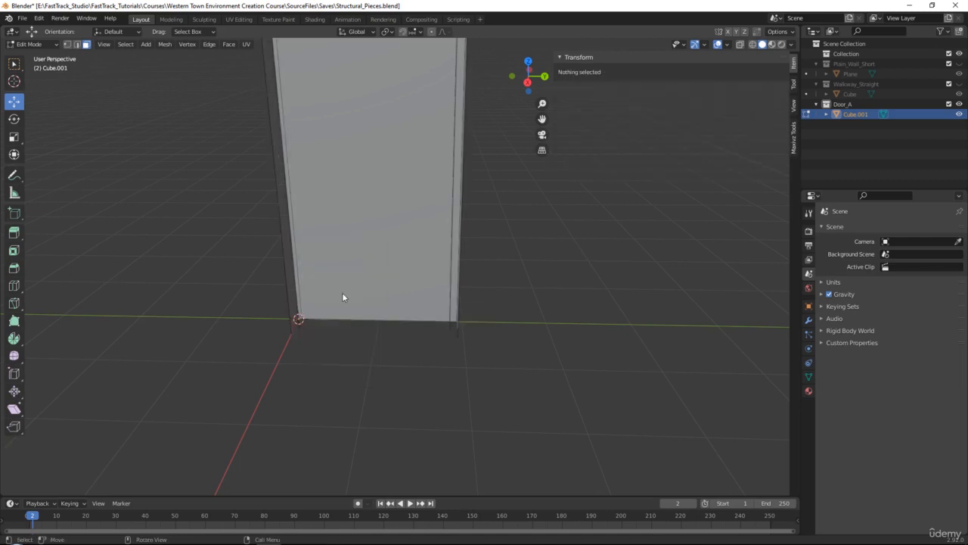
{"action": "key", "text": "ctrl+z"}
{"action": "middle_click_drag", "start_coordinate": [371, 288], "coordinate": [429, 311]}
{"action": "key", "text": "Delete"}
{"action": "left_click", "coordinate": [359, 270]}
{"action": "key", "text": "ctrl+z"}
- Select all the door's bottom strip faces with X-ray enabled and try deleting them, keeping the selection and X-ray on
{"action": "middle_click_drag", "start_coordinate": [354, 332], "coordinate": [449, 256]}
{"action": "key", "text": "alt+x"}
{"action": "key", "text": "Delete"}
{"action": "left_click", "coordinate": [449, 257]}
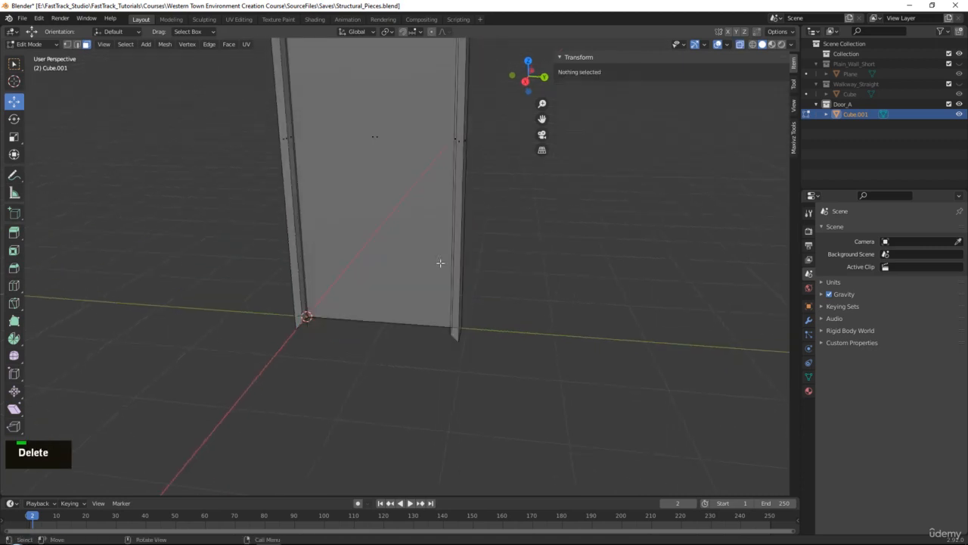
{"action": "key", "text": "ctrl+z"}
{"action": "key", "text": "alt+x"}
{"action": "key", "text": "alt+x"}
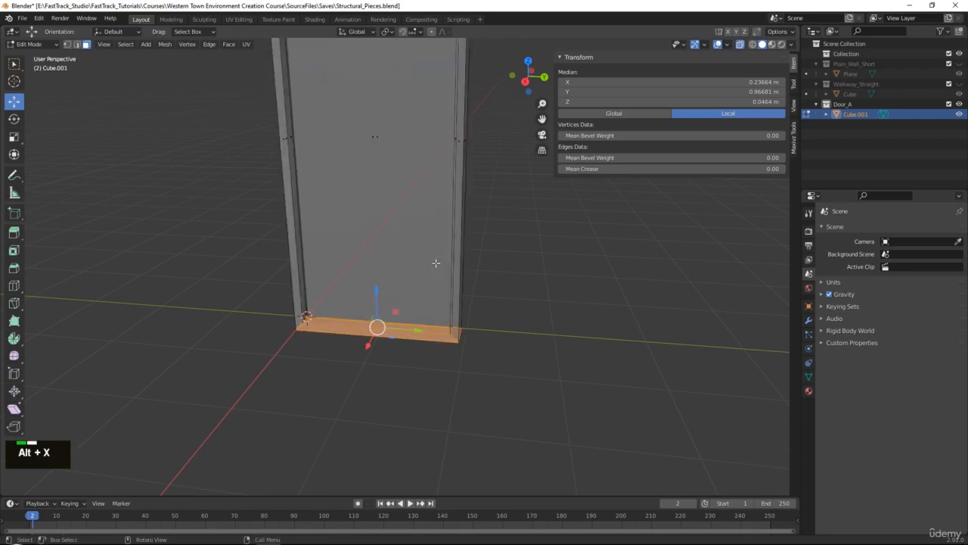
- Assign the Delete key as shortcut for the Faces delete option and remove the shortcut from Only Edges & Faces
{"action": "key", "text": "Delete"}
{"action": "right_click", "coordinate": [433, 265]}
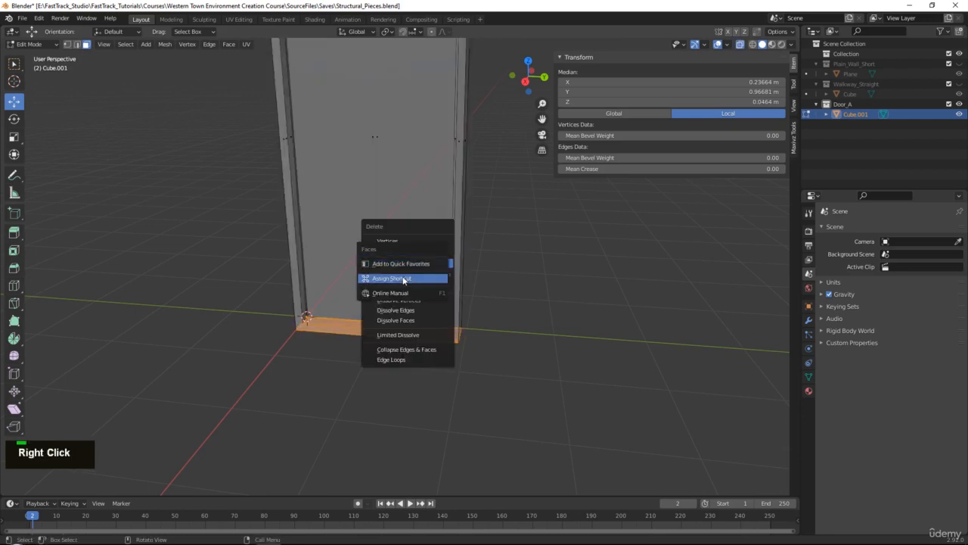
{"action": "left_click", "coordinate": [399, 279]}
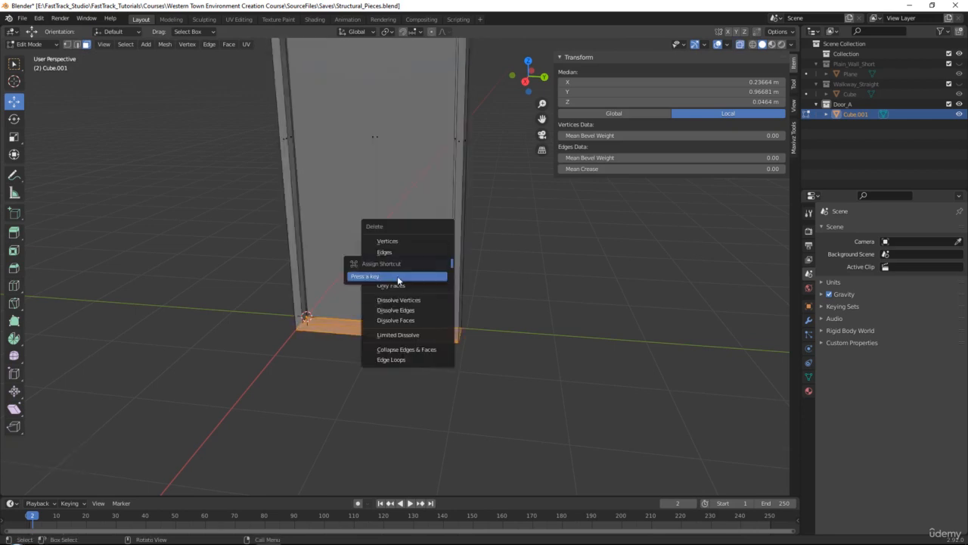
{"action": "key", "text": "Delete"}
{"action": "right_click", "coordinate": [412, 274]}
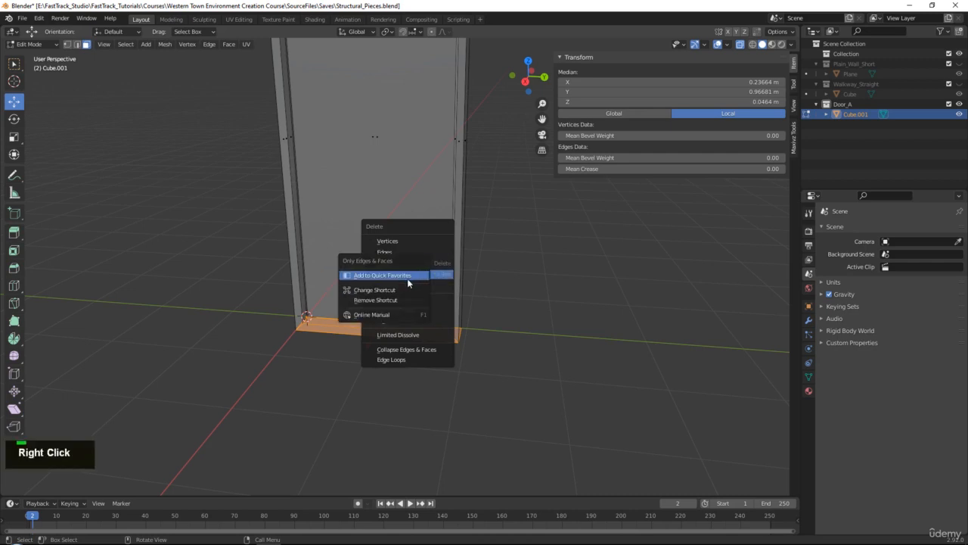
{"action": "left_click", "coordinate": [394, 300]}
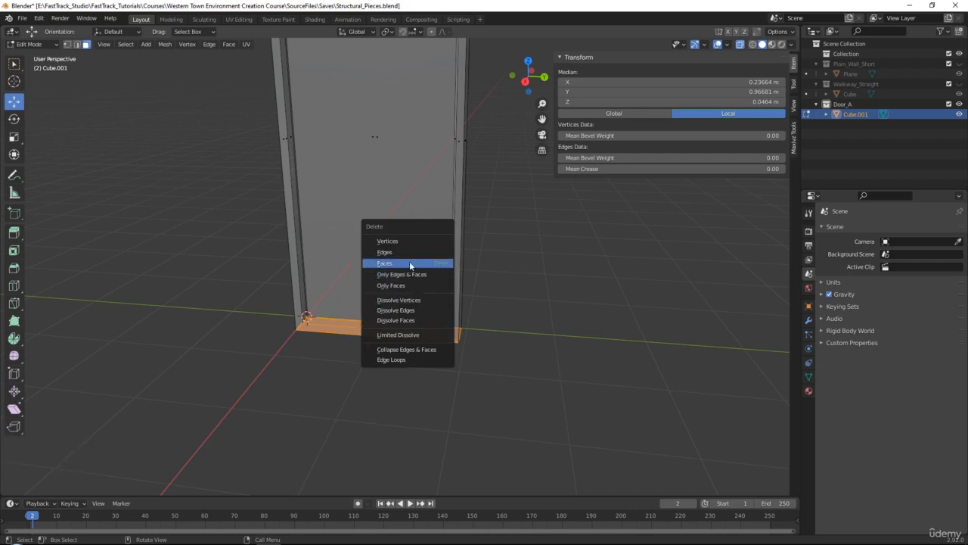
- Delete the selected faces along the bottom of the door with the Faces option
{"action": "middle_click_drag", "start_coordinate": [405, 262], "coordinate": [517, 290]}
{"action": "key", "text": "Delete"}
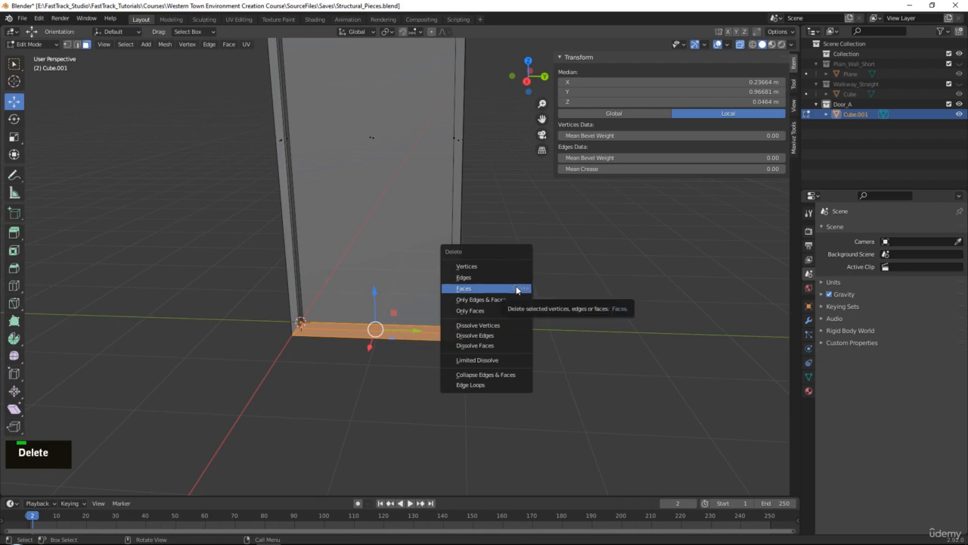
{"action": "key", "text": "Delete"}
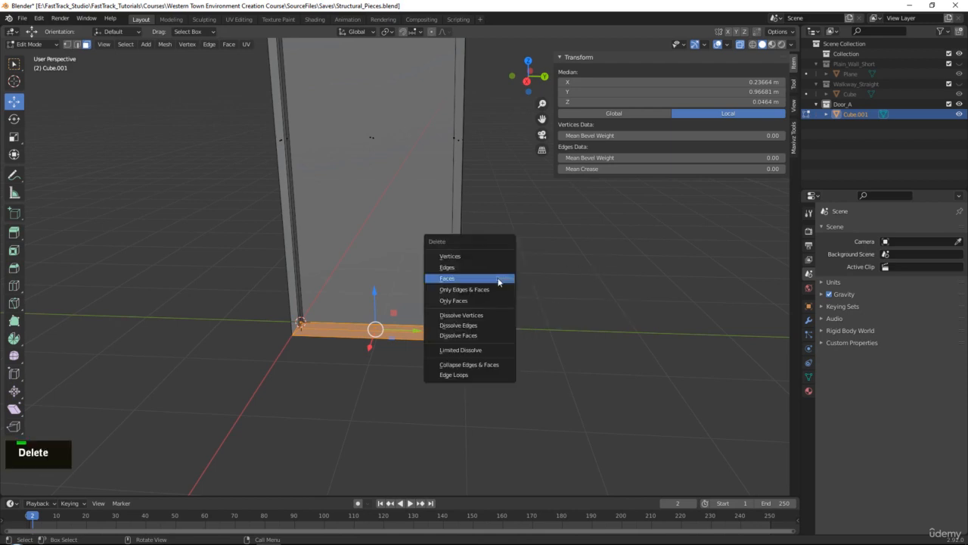
{"action": "left_click", "coordinate": [497, 279]}
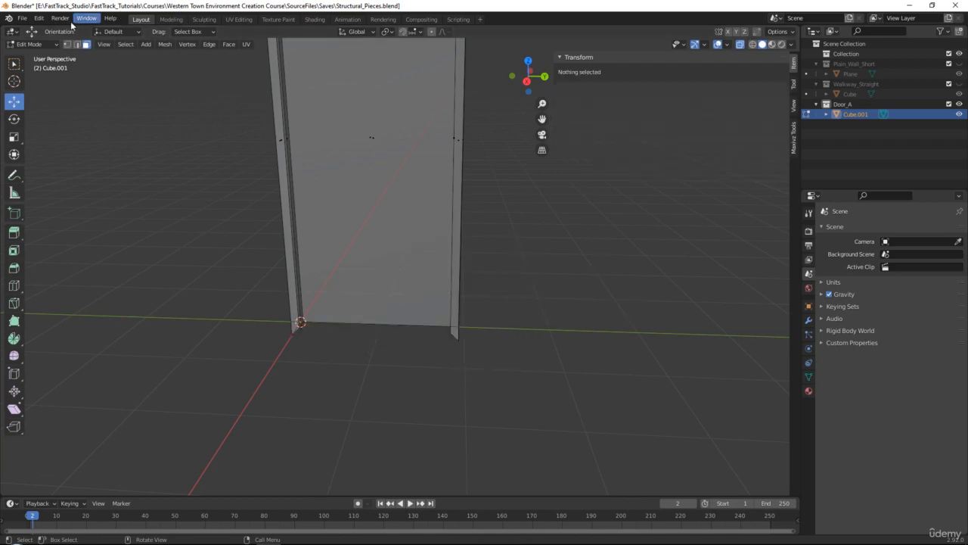
- Search the keymap preferences for "delete" by name and by key binding, and examine the Outliner and Mesh entries
{"action": "left_click", "coordinate": [38, 18]}
{"action": "left_click", "coordinate": [69, 162]}
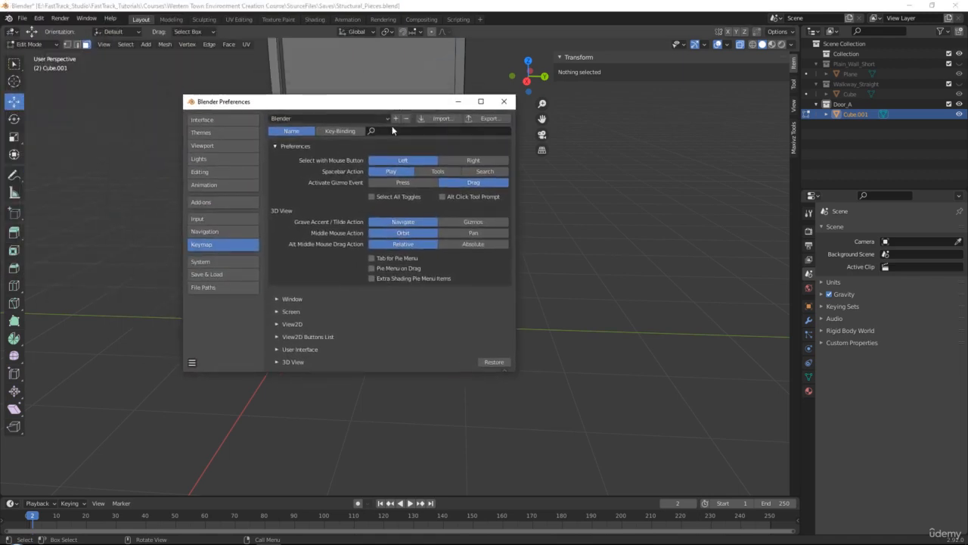
{"action": "left_click", "coordinate": [410, 128]}
{"action": "type", "text": "delete"}
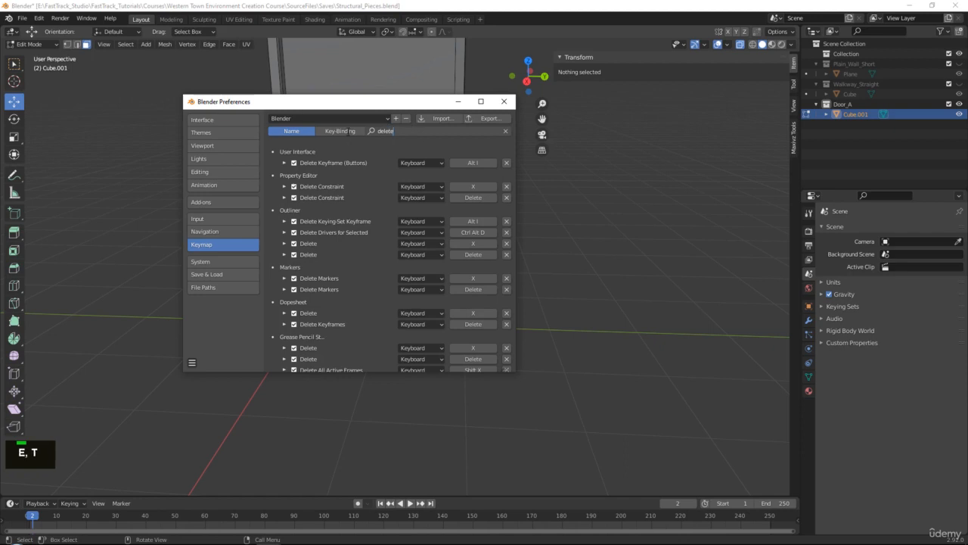
{"action": "double_click", "coordinate": [340, 131]}
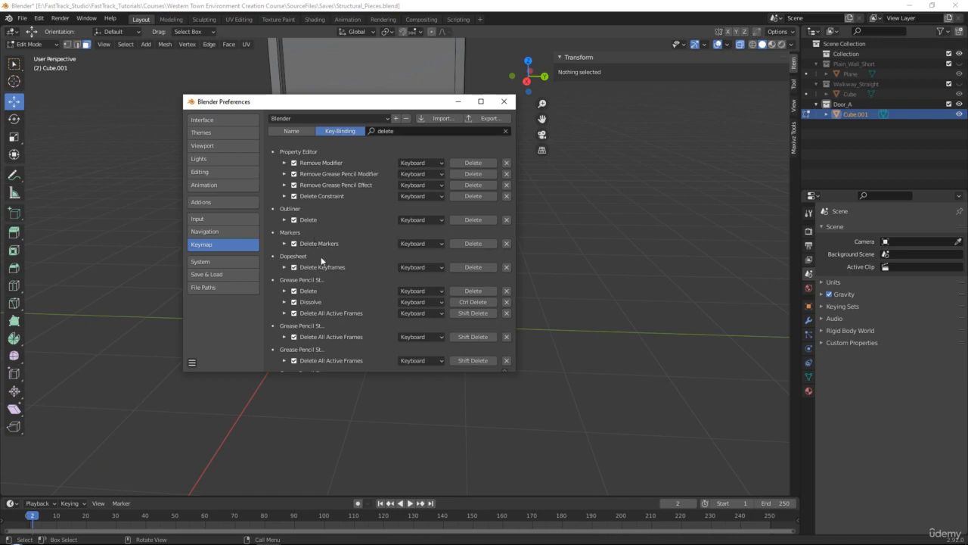
{"action": "left_click", "coordinate": [285, 220]}
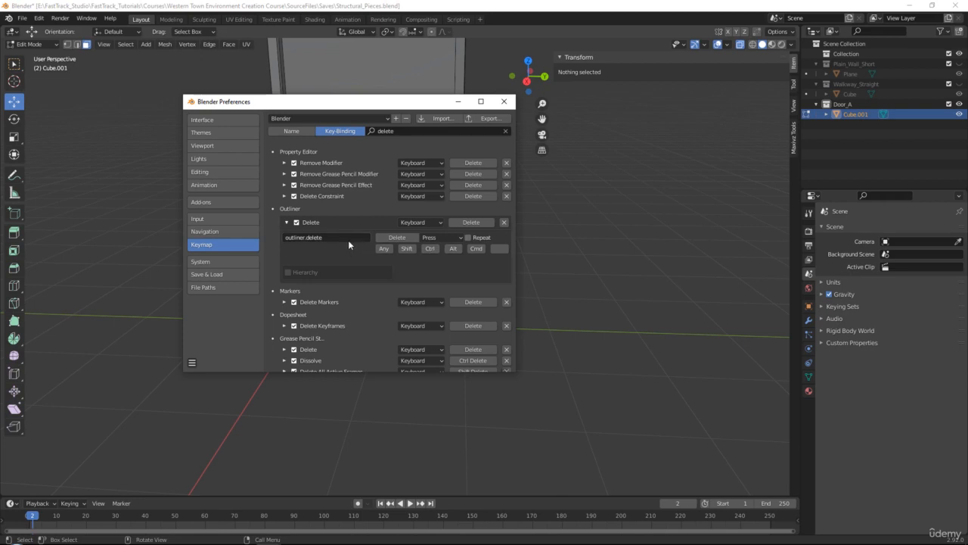
{"action": "scroll", "coordinate": [353, 216], "scroll_direction": "up", "scroll_amount": 1}
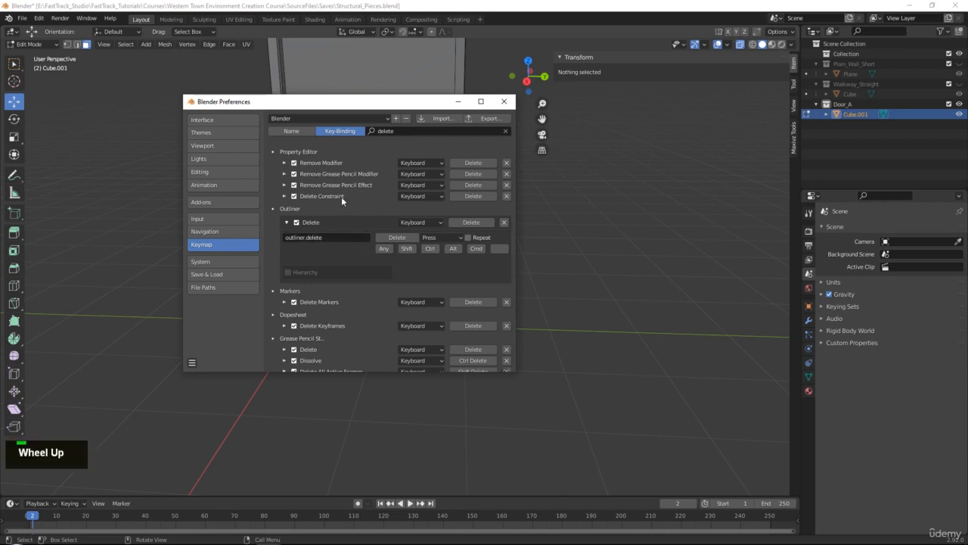
{"action": "scroll", "coordinate": [341, 197], "scroll_direction": "down", "scroll_amount": 10}
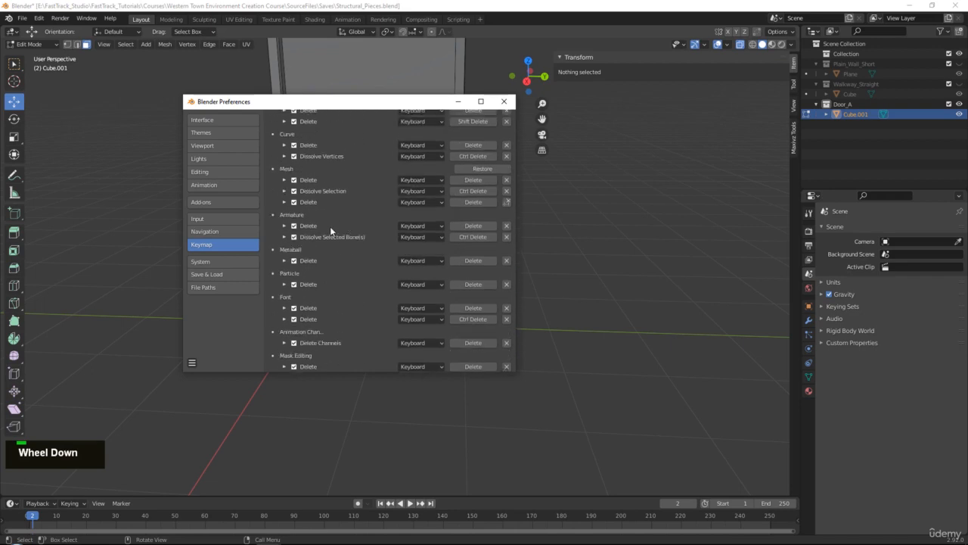
{"action": "scroll", "coordinate": [330, 226], "scroll_direction": "down", "scroll_amount": 2}
{"action": "scroll", "coordinate": [340, 239], "scroll_direction": "up", "scroll_amount": 12}
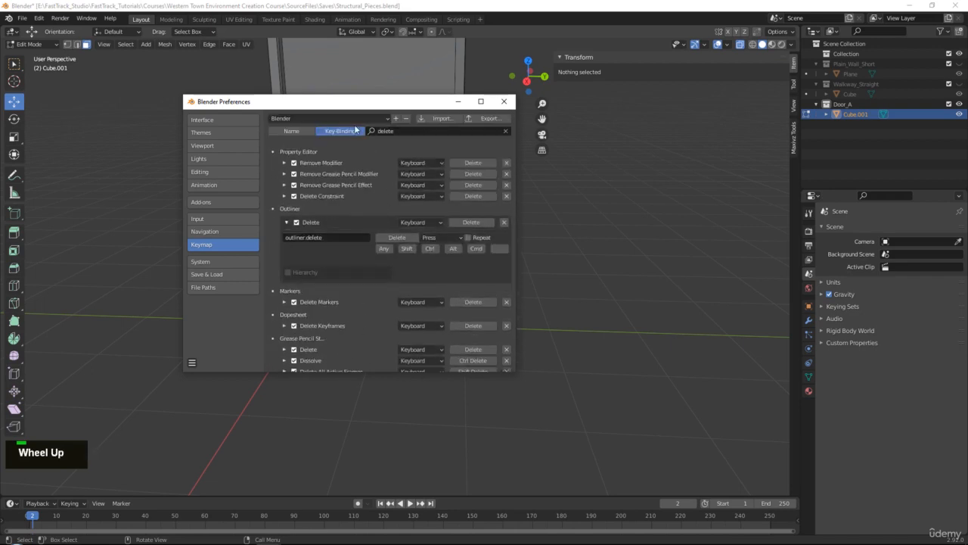
- Search the keymap by name for "delete faces" and "faces", and close the preferences
{"action": "left_click", "coordinate": [303, 131]}
{"action": "double_click", "coordinate": [417, 131]}
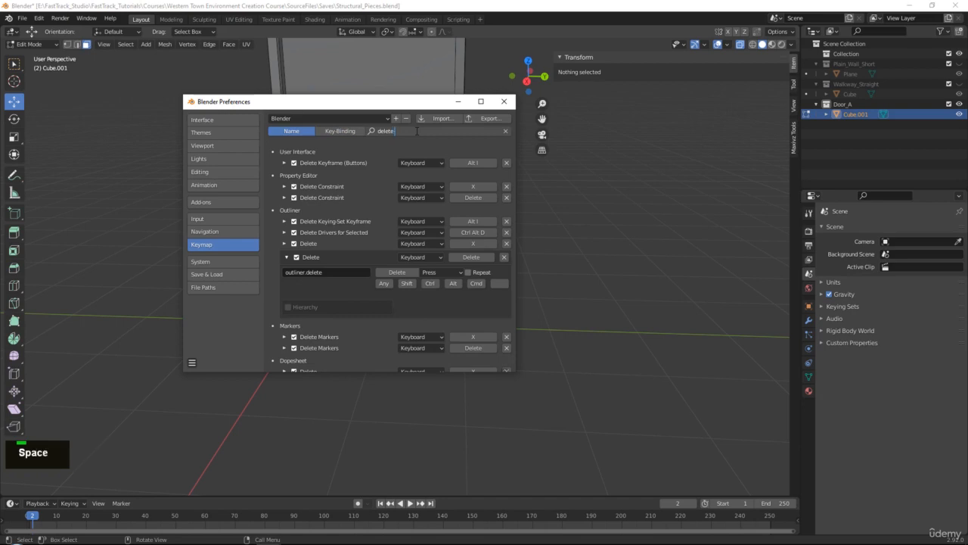
{"action": "type", "text": "faces"}
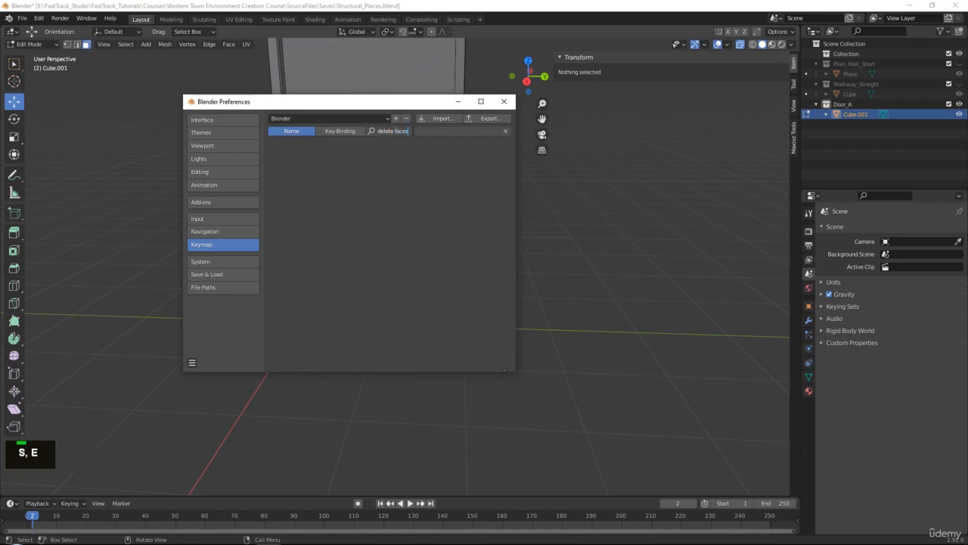
{"action": "key", "text": "ctrl+a"}
{"action": "type", "text": "face"}
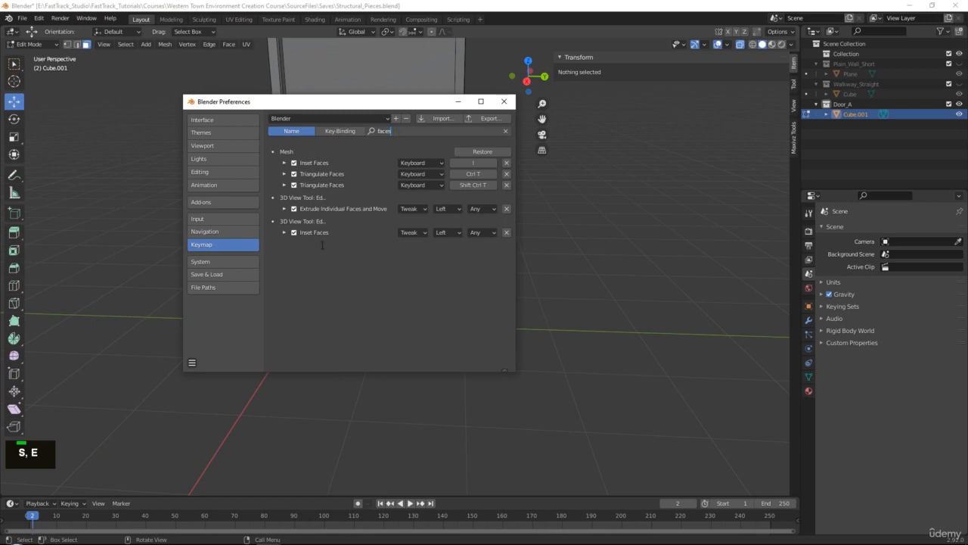
{"action": "left_click", "coordinate": [504, 101]}
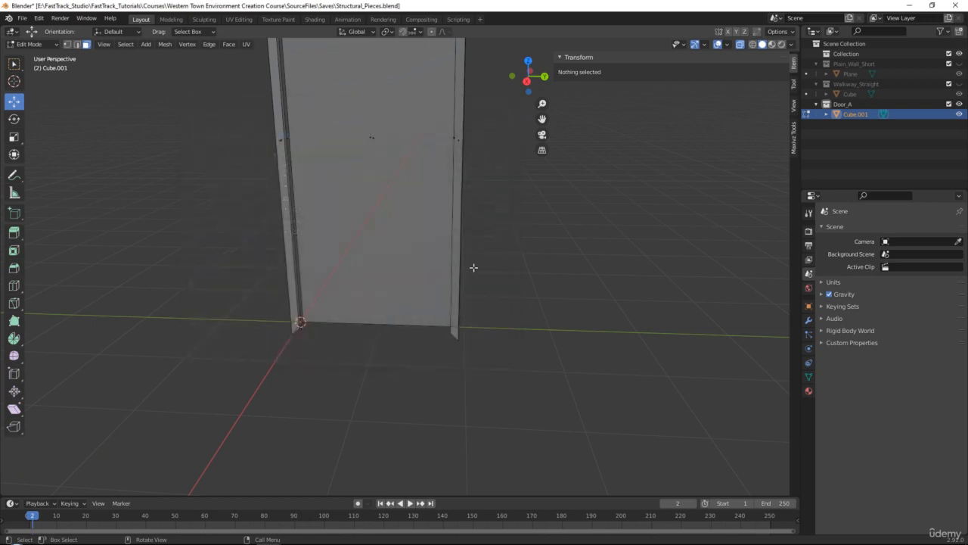
- Flatten the door's bottom vertices to one level by scaling them to 0 along Z
{"action": "key", "text": "Delete"}
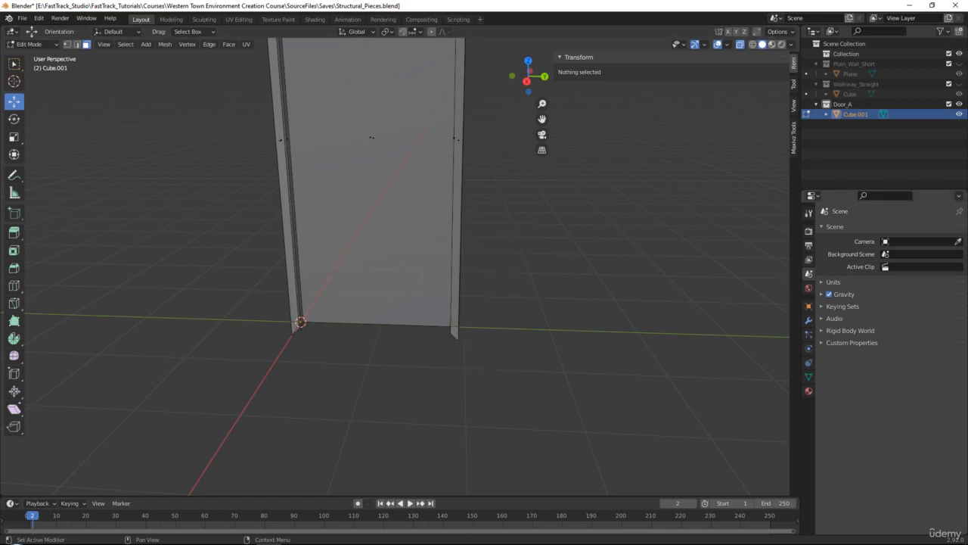
{"action": "middle_click_drag", "start_coordinate": [454, 325], "coordinate": [391, 289]}
{"action": "key", "text": "1"}
{"action": "middle_click_drag", "start_coordinate": [333, 298], "coordinate": [298, 286]}
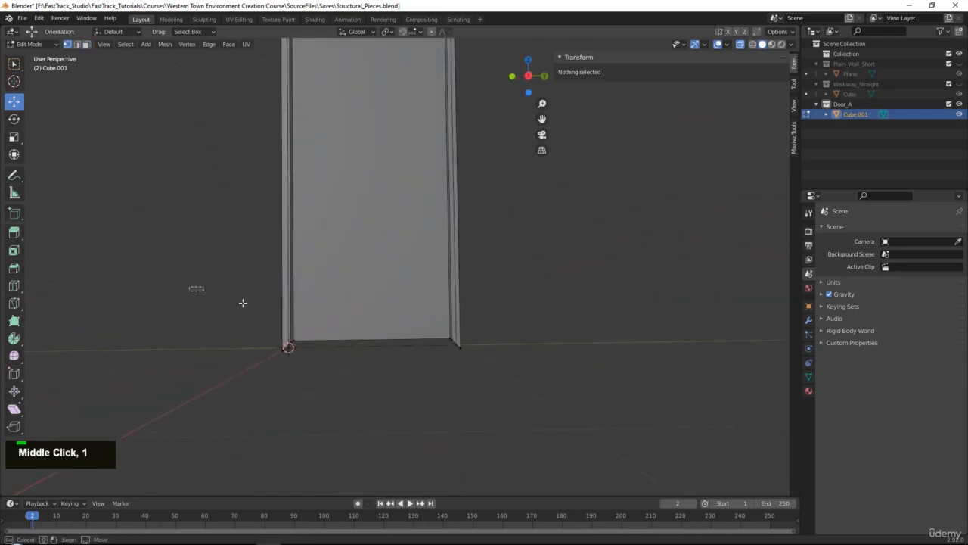
{"action": "left_click_drag", "start_coordinate": [189, 286], "coordinate": [635, 412]}
{"action": "middle_click_drag", "start_coordinate": [375, 342], "coordinate": [383, 345]}
{"action": "scroll", "coordinate": [381, 348], "scroll_direction": "up", "scroll_amount": 2}
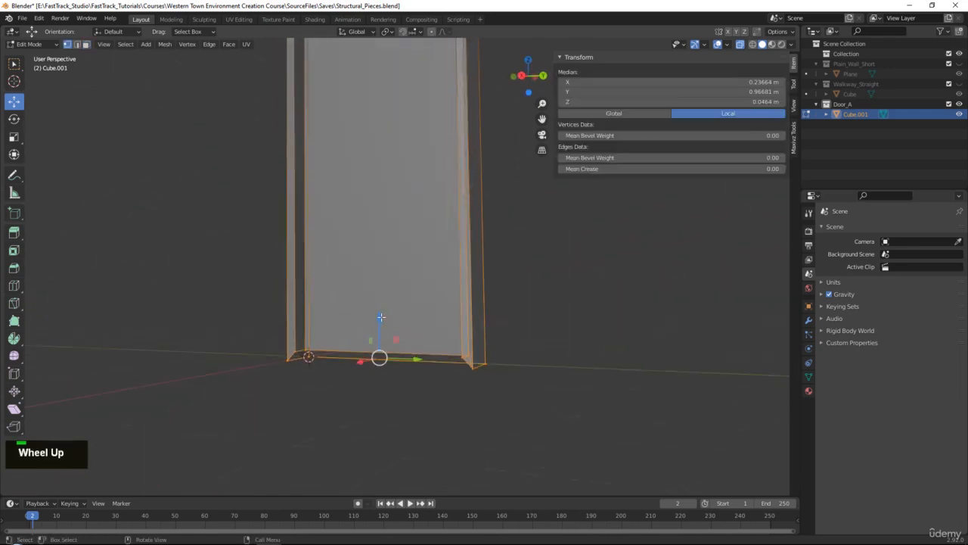
{"action": "key", "text": "r"}
{"action": "left_click_drag", "start_coordinate": [384, 316], "coordinate": [381, 328]}
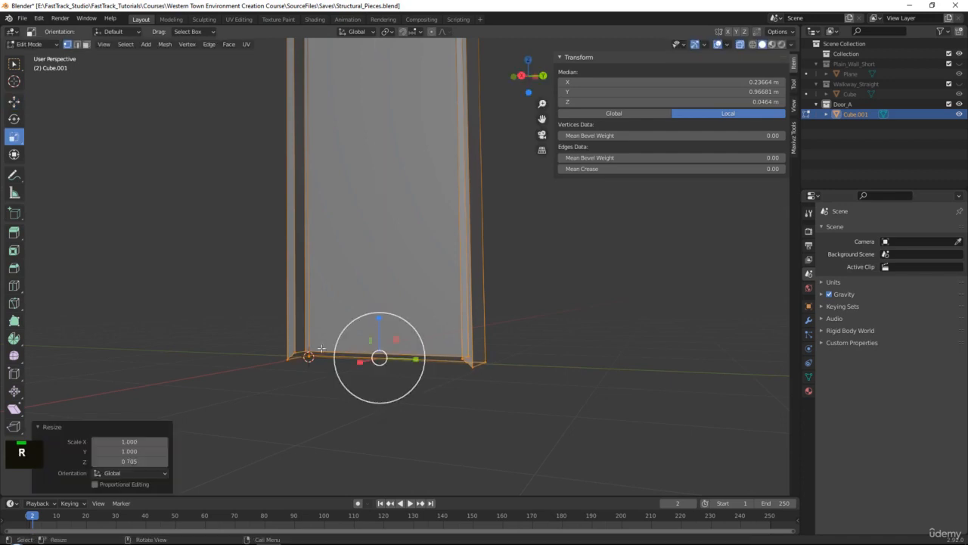
{"action": "left_click", "coordinate": [130, 461]}
{"action": "type", "text": "0"}
{"action": "key", "text": "Return"}
- Lower the door's flattened bottom vertices onto the ground at Z 0 m with snapping on, and leave Edit Mode
{"action": "middle_click_drag", "start_coordinate": [518, 337], "coordinate": [486, 290]}
{"action": "key", "text": "w"}
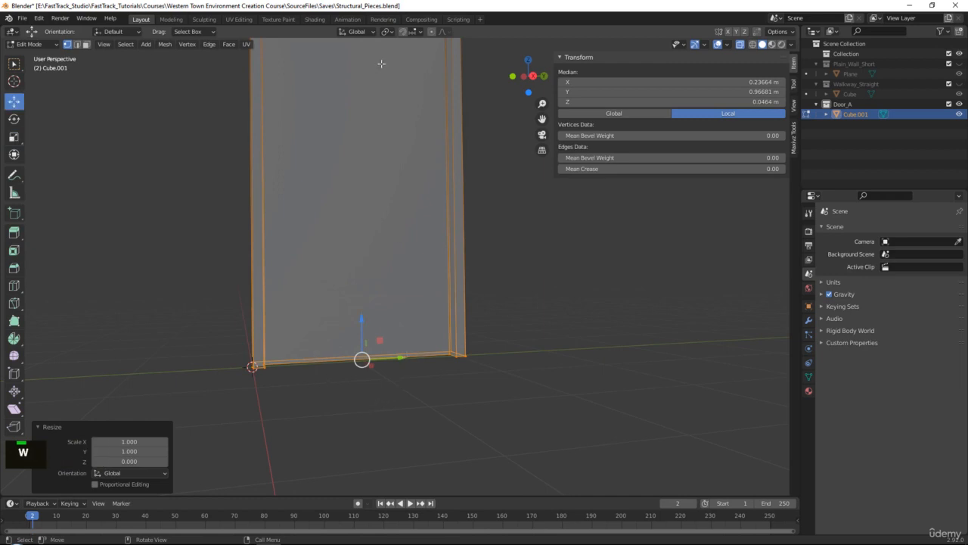
{"action": "left_click_drag", "start_coordinate": [361, 328], "coordinate": [361, 339]}
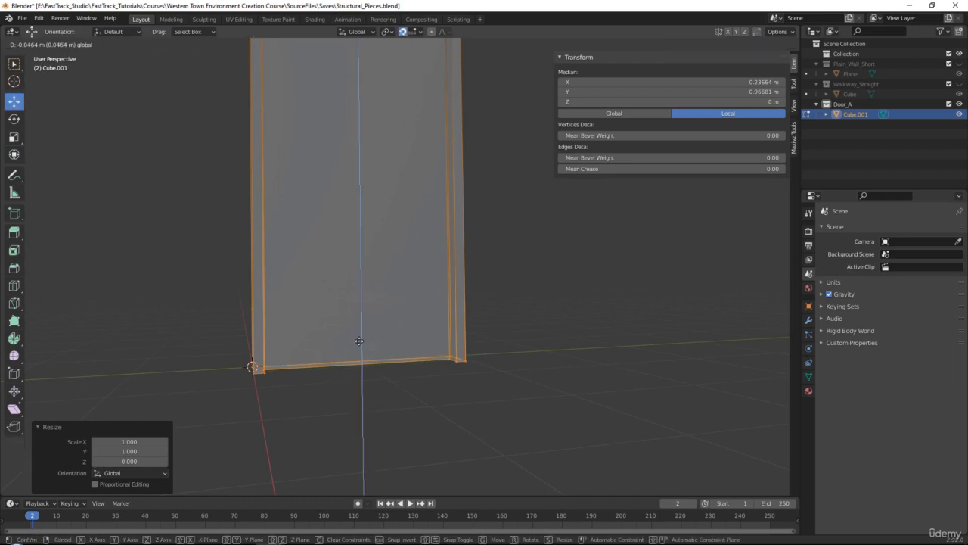
{"action": "middle_click_drag", "start_coordinate": [364, 344], "coordinate": [477, 319]}
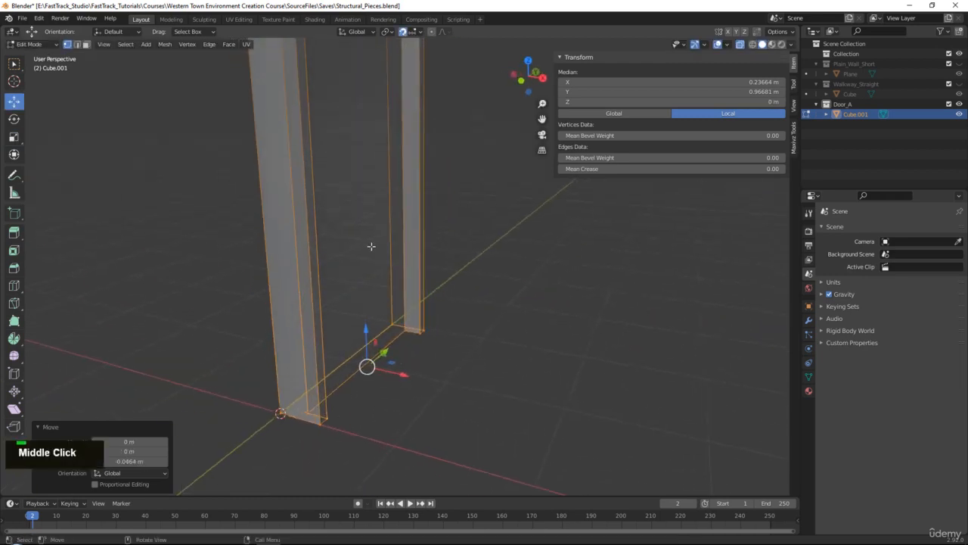
{"action": "key", "text": "alt+z"}
{"action": "middle_click_drag", "start_coordinate": [343, 431], "coordinate": [378, 363]}
{"action": "scroll", "coordinate": [378, 363], "scroll_direction": "down", "scroll_amount": 3}
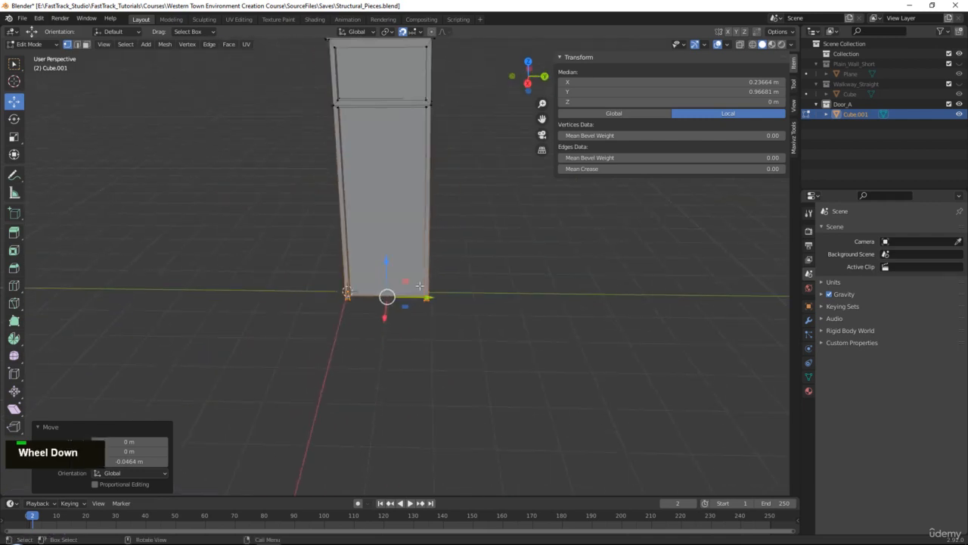
{"action": "middle_click", "coordinate": [431, 303], "text": "alt"}
{"action": "middle_click_drag", "start_coordinate": [431, 303], "coordinate": [406, 267]}
{"action": "middle_click_drag", "start_coordinate": [442, 255], "coordinate": [419, 204]}
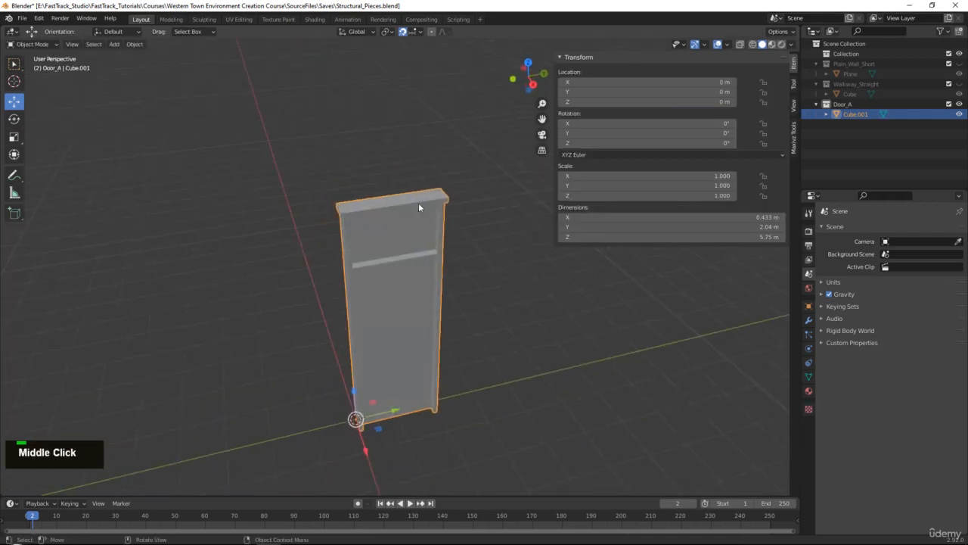
- Export the selected door as FBX to the To_Unreal folder, overwriting Door_A.fbx
{"action": "left_click", "coordinate": [22, 18]}
{"action": "mouse_move", "coordinate": [68, 164]}
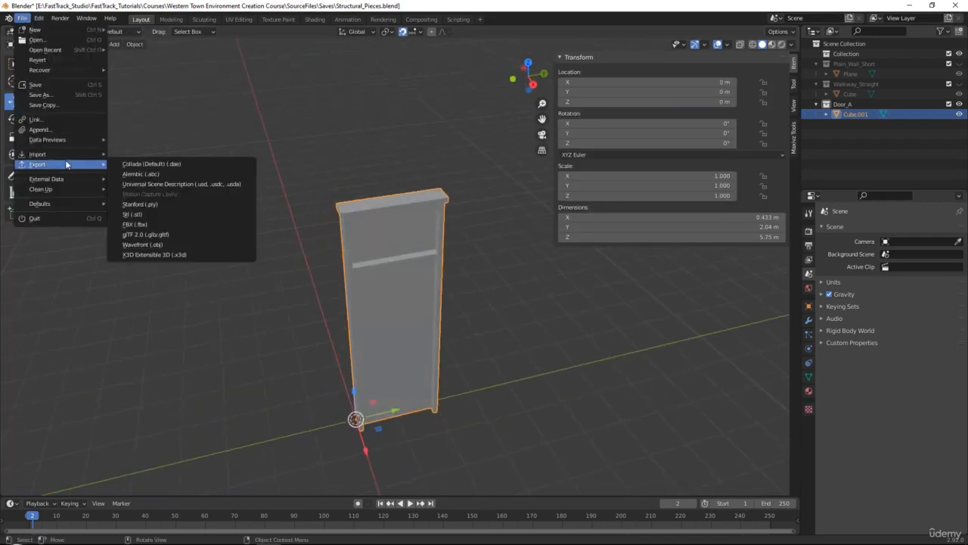
{"action": "left_click", "coordinate": [155, 228]}
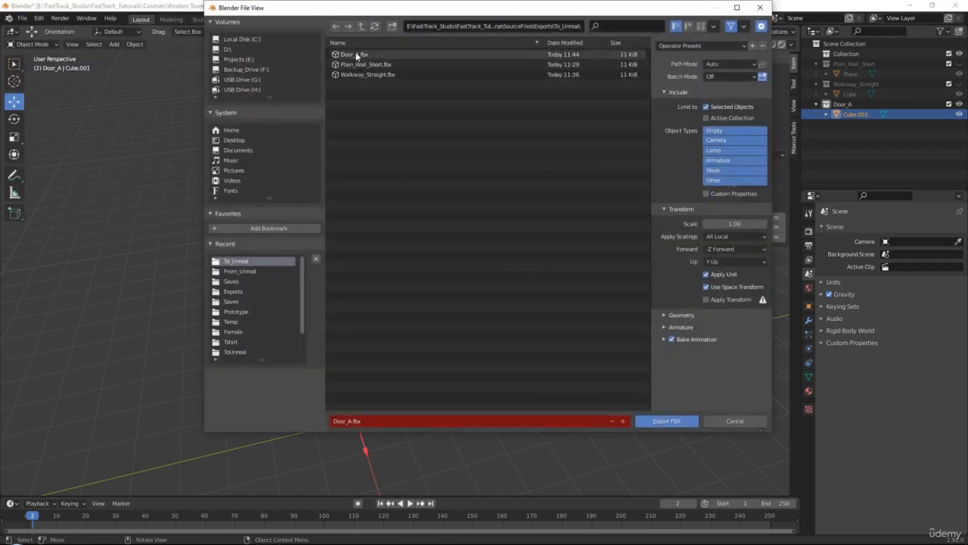
{"action": "double_click", "coordinate": [357, 56]}
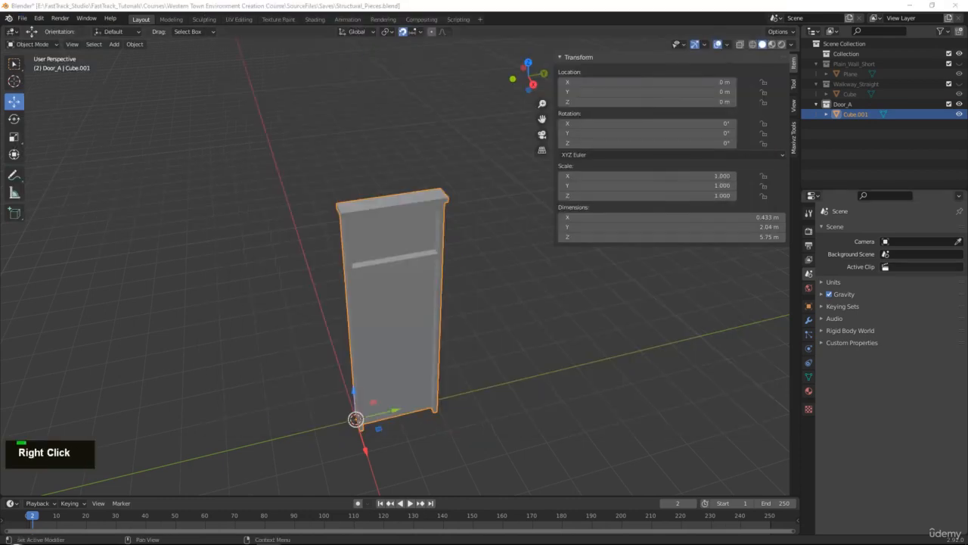
- Check the storefront reference photo and duplicate the door object in place as the base for a store window
{"action": "right_click_drag", "start_coordinate": [967, 322], "coordinate": [326, 251]}
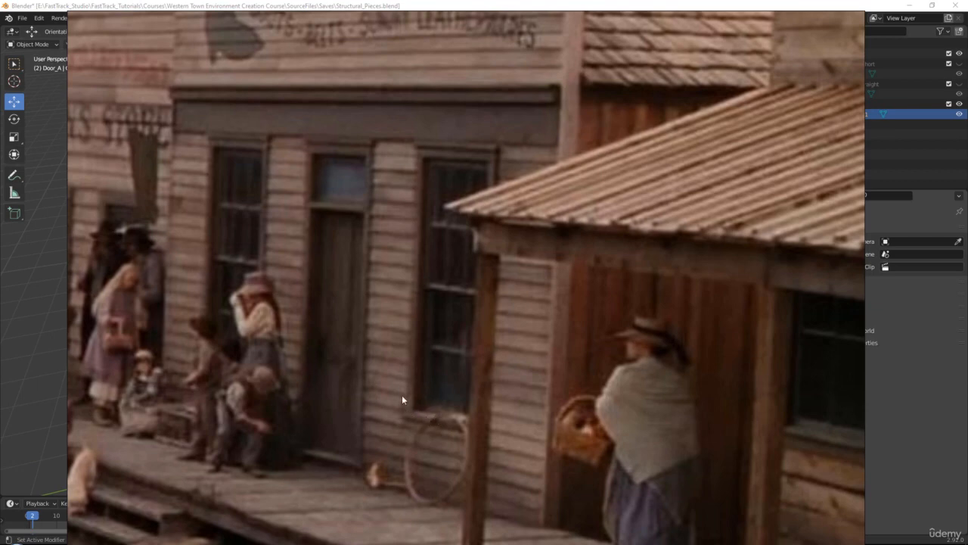
{"action": "right_click_drag", "start_coordinate": [423, 414], "coordinate": [967, 463]}
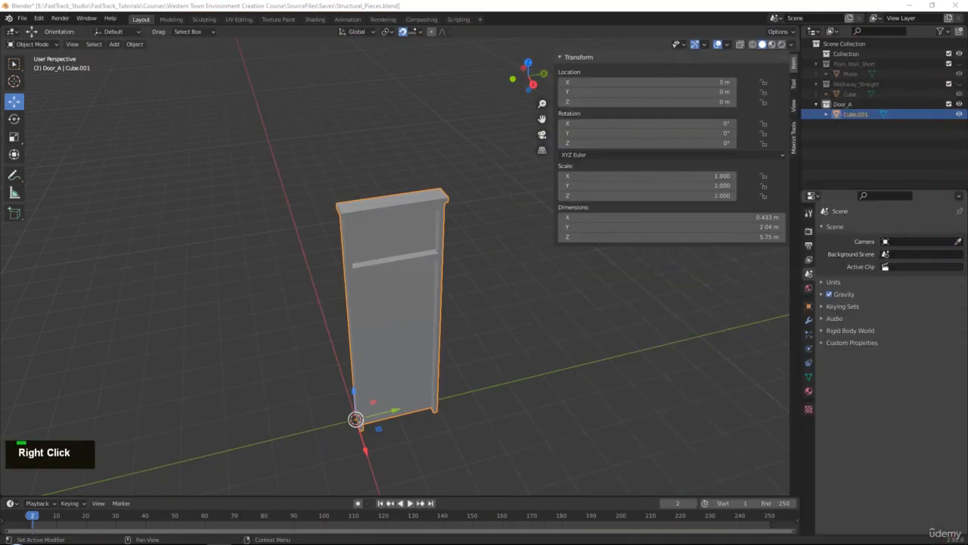
{"action": "middle_click_drag", "start_coordinate": [541, 351], "coordinate": [461, 338]}
{"action": "middle_click_drag", "start_coordinate": [481, 252], "coordinate": [466, 244]}
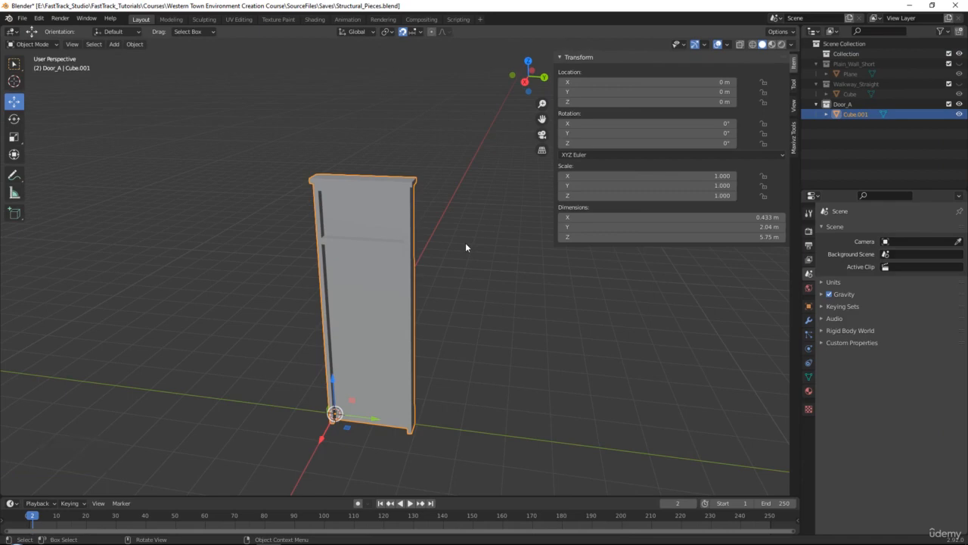
{"action": "key", "text": "ctrl+c"}
{"action": "key", "text": "ctrl+v"}
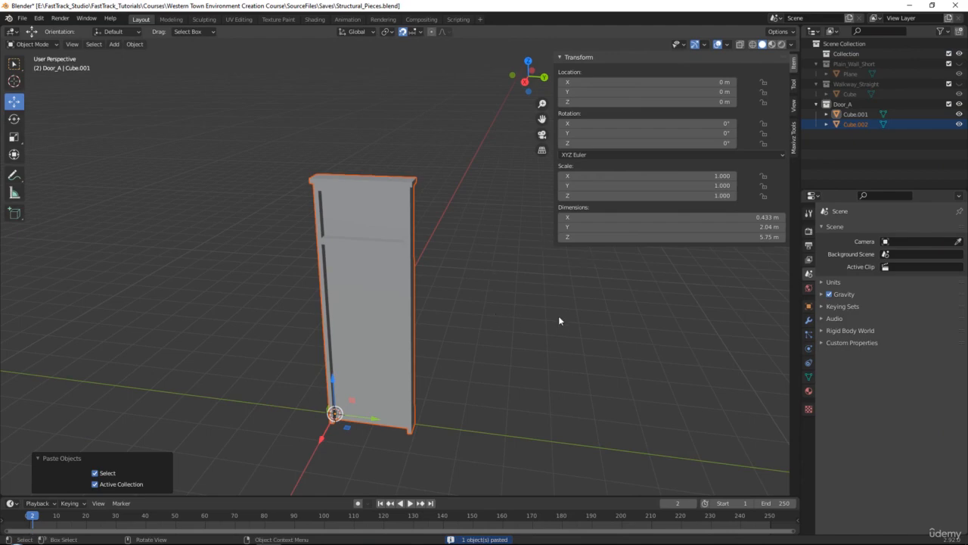
- Create a new collection named Store_Window and transfer the duplicated door object into it
{"action": "right_click", "coordinate": [854, 125]}
{"action": "left_click", "coordinate": [850, 144]}
{"action": "double_click", "coordinate": [854, 134]}
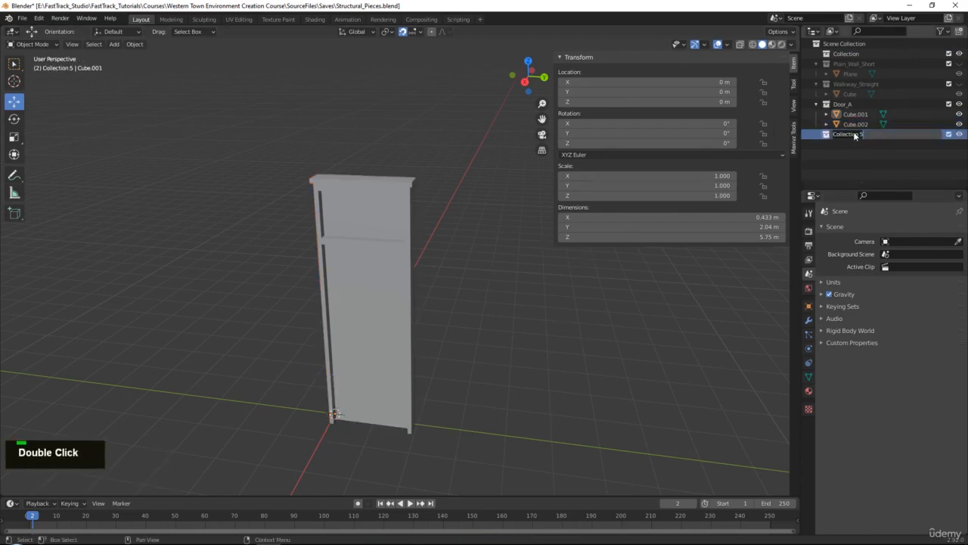
{"action": "type", "text": "Store_"}
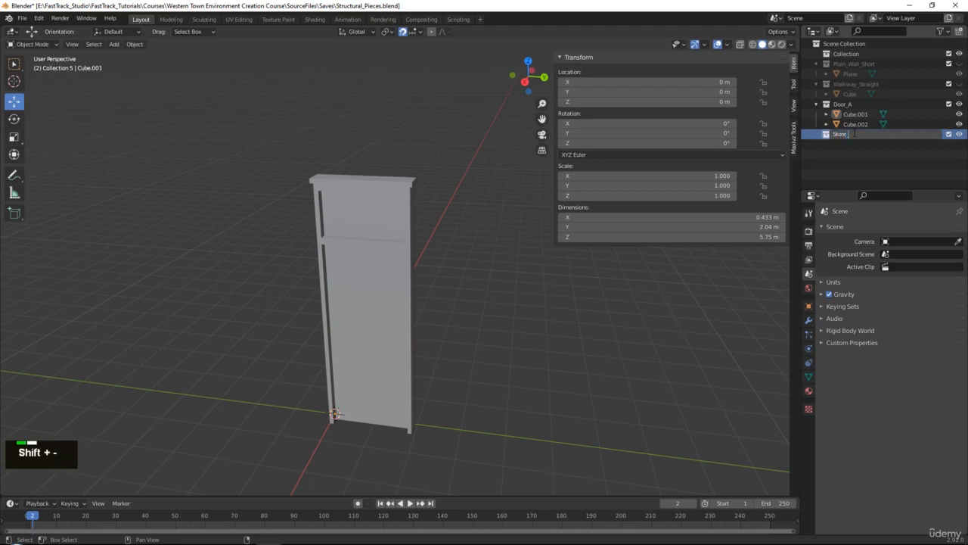
{"action": "type", "text": "Window_La"}
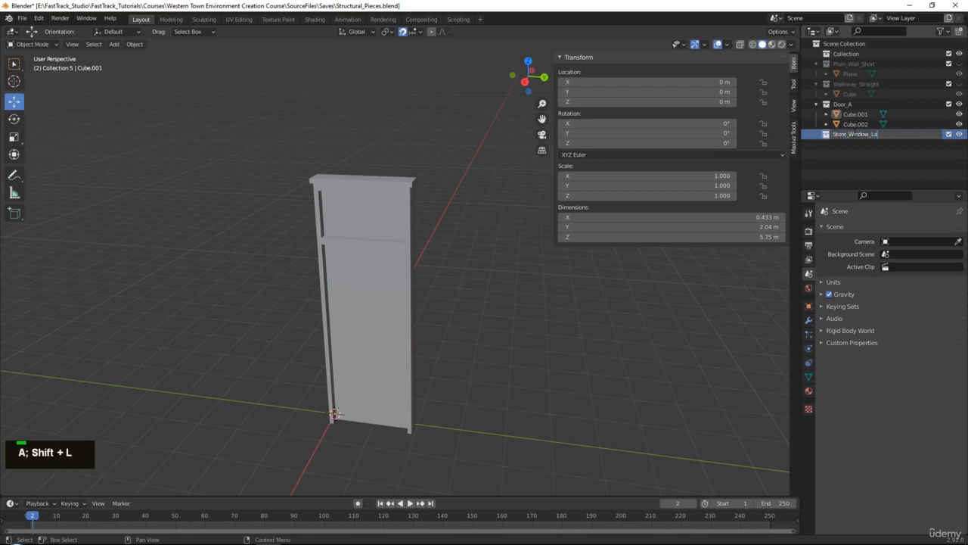
{"action": "key", "text": "BackSpace"}
{"action": "key", "text": "BackSpace"}
{"action": "key", "text": "Return"}
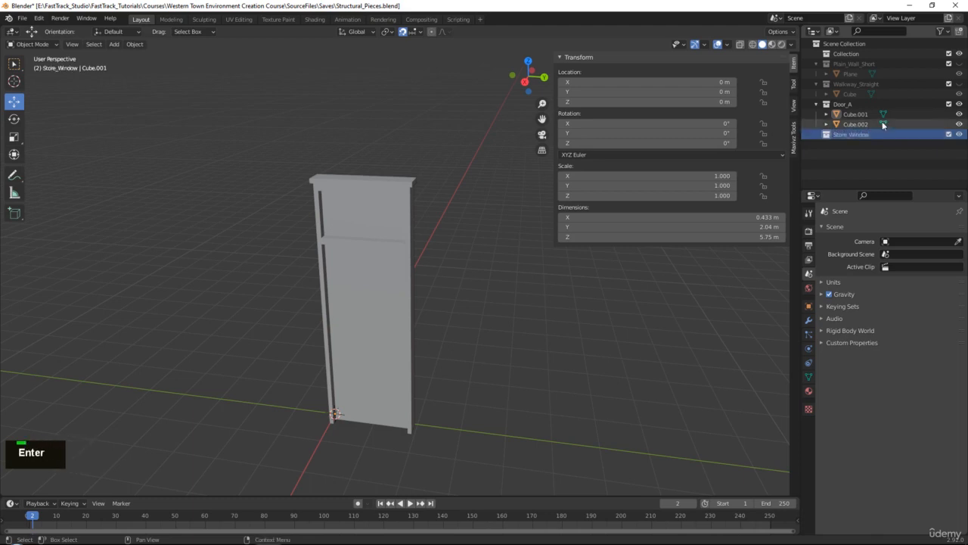
{"action": "left_click_drag", "start_coordinate": [876, 123], "coordinate": [851, 134]}
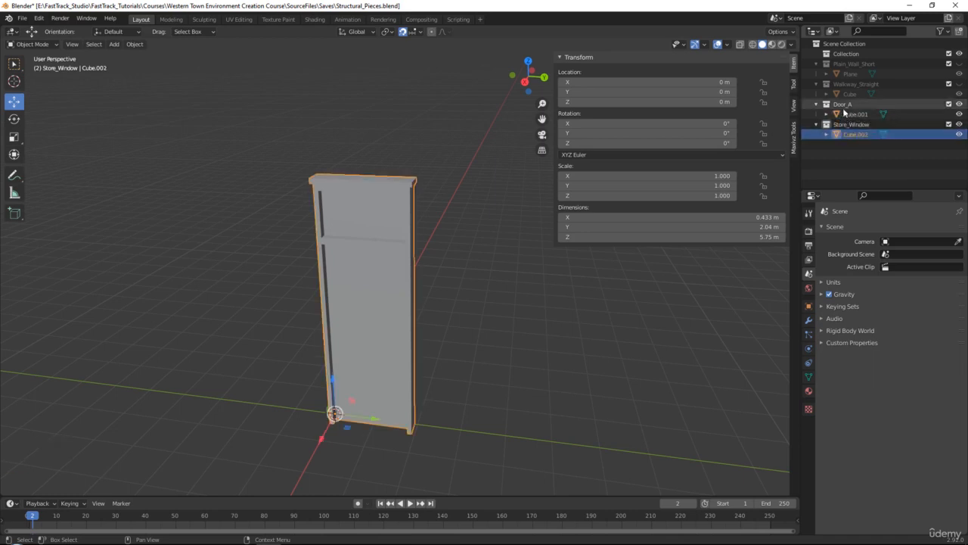
- Hide the Door_A collection and lower the duplicate's horizontal crossbar vertices to a height of 2 m
{"action": "left_click", "coordinate": [959, 104]}
{"action": "middle_click_drag", "start_coordinate": [496, 304], "coordinate": [396, 249]}
{"action": "middle_click_drag", "start_coordinate": [411, 216], "coordinate": [285, 212]}
{"action": "key", "text": "Tab"}
{"action": "key", "text": "alt+x"}
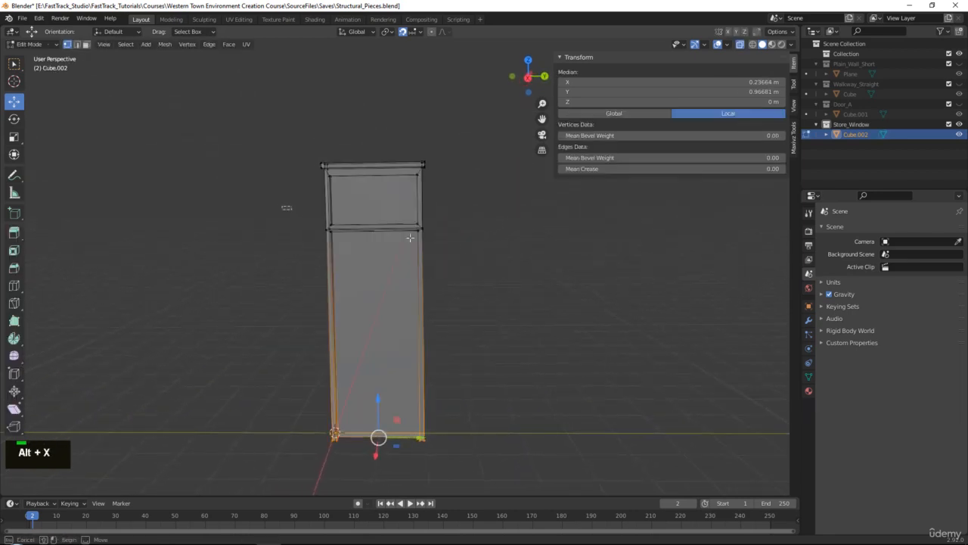
{"action": "left_click", "coordinate": [374, 225], "text": "alt"}
{"action": "key", "text": "alt+x"}
{"action": "left_click_drag", "start_coordinate": [370, 191], "coordinate": [372, 324]}
{"action": "middle_click_drag", "start_coordinate": [378, 344], "coordinate": [375, 342]}
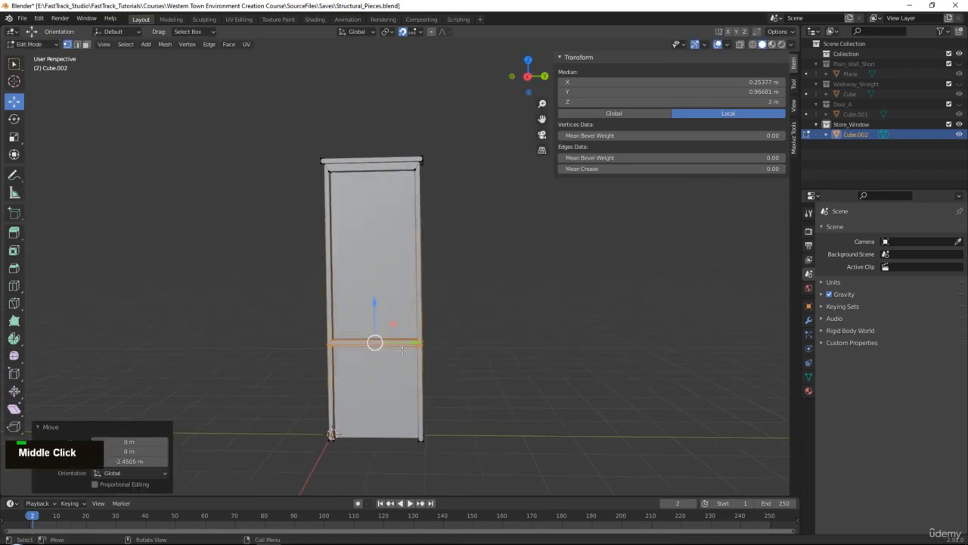
- Turn snapping off and lower the Store_Window crossbar by about 0.53 m, showing Door_A only temporarily for comparison
{"action": "middle_click", "coordinate": [439, 328], "text": "alt"}
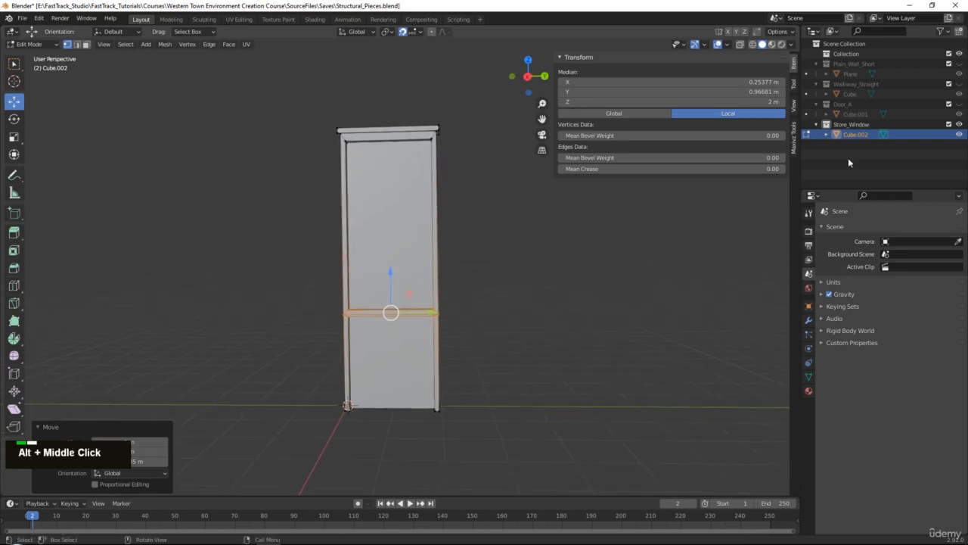
{"action": "left_click", "coordinate": [405, 33]}
{"action": "left_click", "coordinate": [959, 104]}
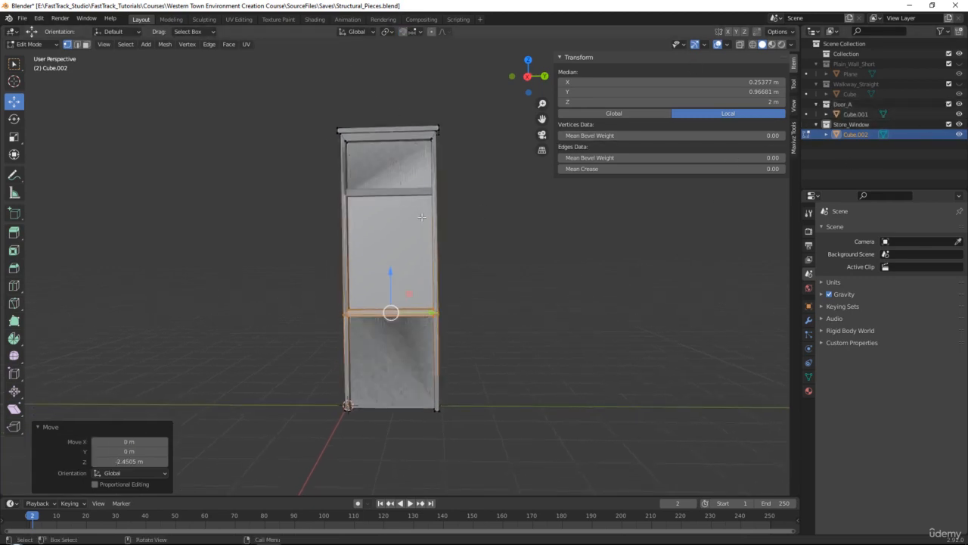
{"action": "middle_click_drag", "start_coordinate": [421, 217], "coordinate": [369, 236]}
{"action": "left_click_drag", "start_coordinate": [365, 277], "coordinate": [370, 308]}
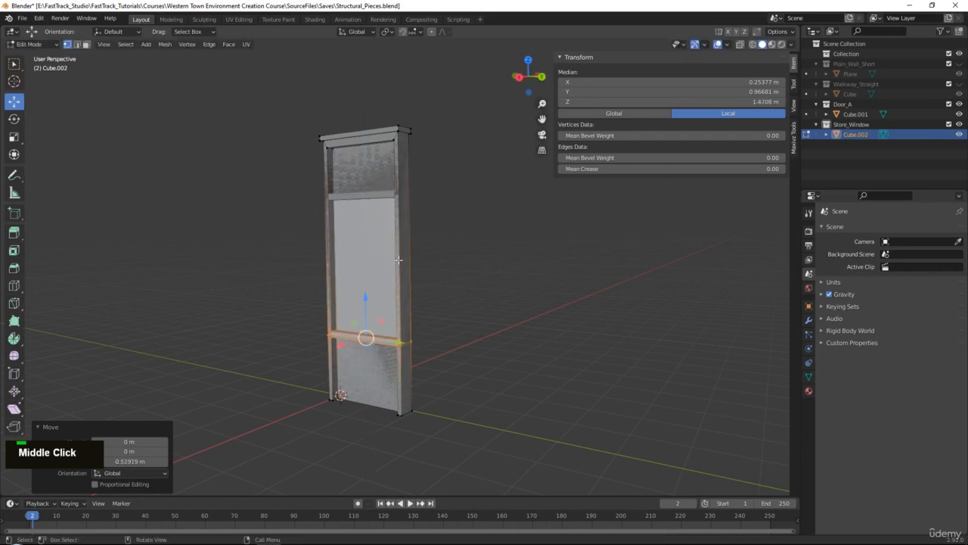
{"action": "left_click", "coordinate": [960, 105]}
- Check the window proportions in the storefront reference photo and compare them with the Store_Window's lowered crossbar
{"action": "right_click_drag", "start_coordinate": [967, 233], "coordinate": [476, 252]}
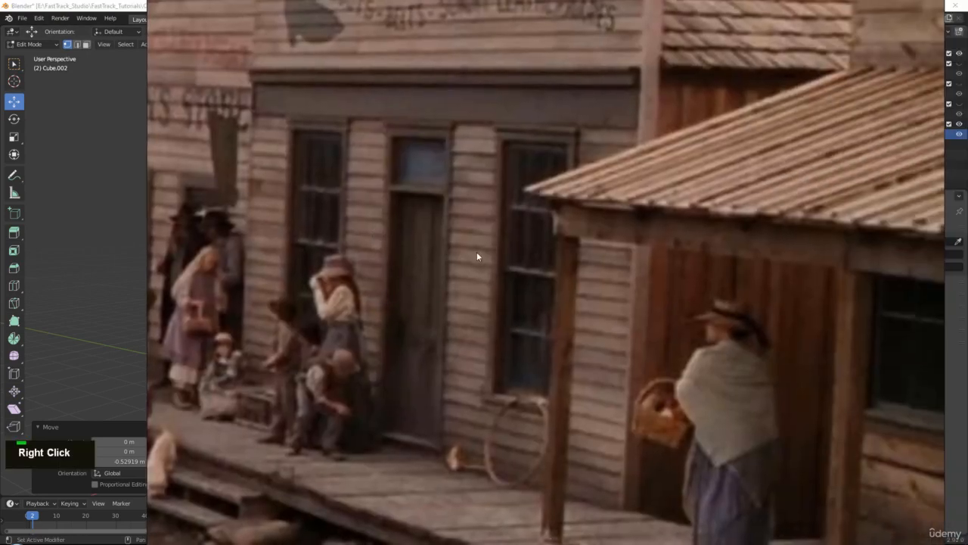
{"action": "right_click_drag", "start_coordinate": [385, 355], "coordinate": [967, 416]}
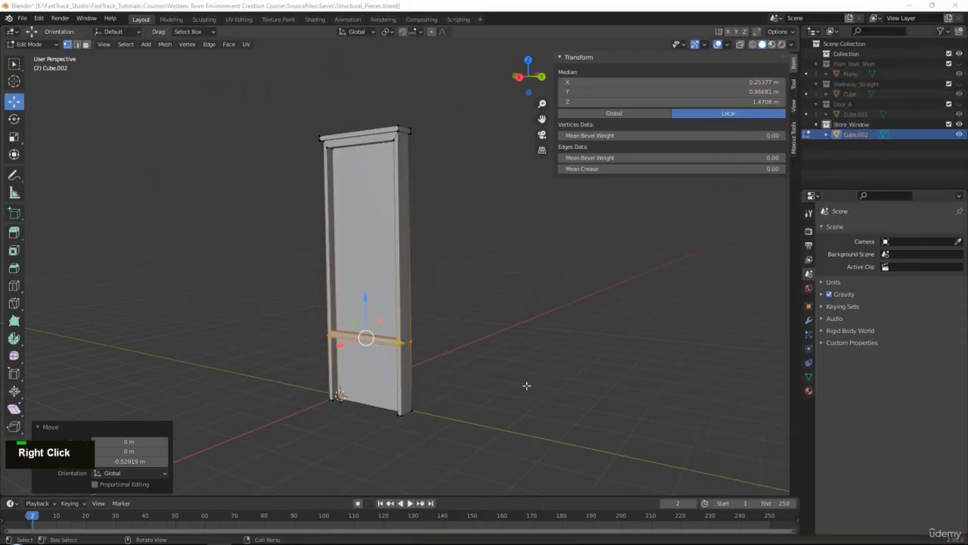
{"action": "middle_click_drag", "start_coordinate": [525, 385], "coordinate": [469, 389]}
{"action": "middle_click", "coordinate": [400, 344], "text": "alt"}
{"action": "scroll", "coordinate": [414, 280], "scroll_direction": "up", "scroll_amount": 5}
{"action": "middle_click_drag", "start_coordinate": [414, 280], "coordinate": [406, 266]}
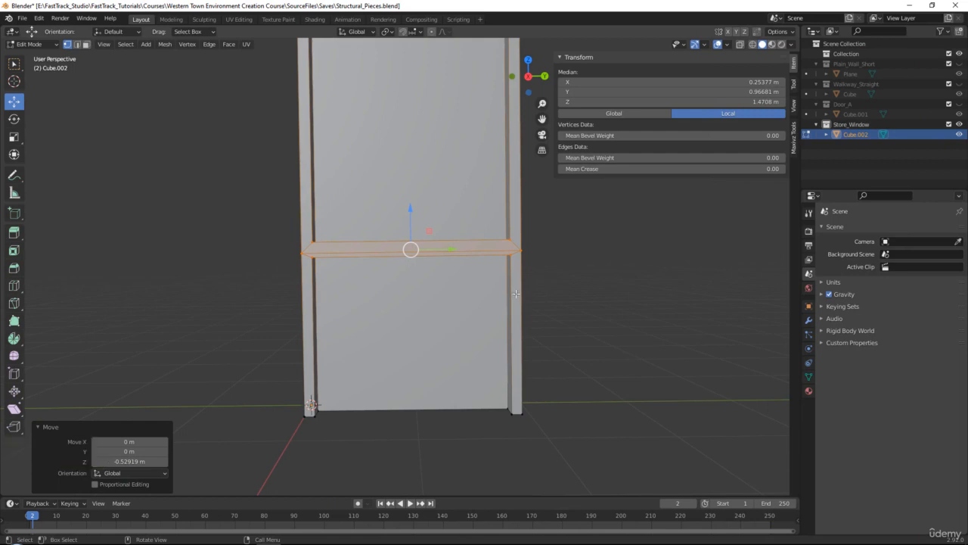
- Delete all Store_Window faces below the lowered crossbar, selecting through the mesh in the right orthographic view
{"action": "key", "text": "grave"}
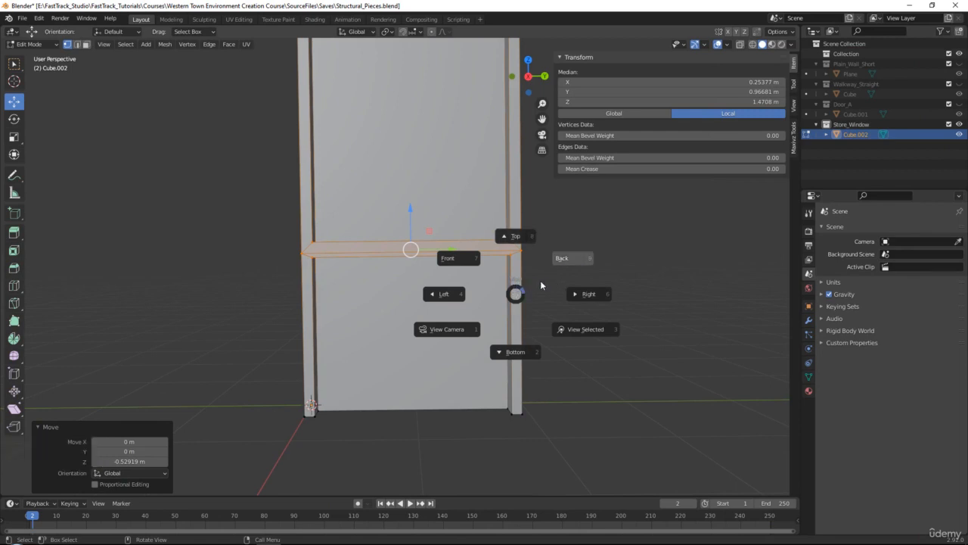
{"action": "left_click", "coordinate": [575, 258]}
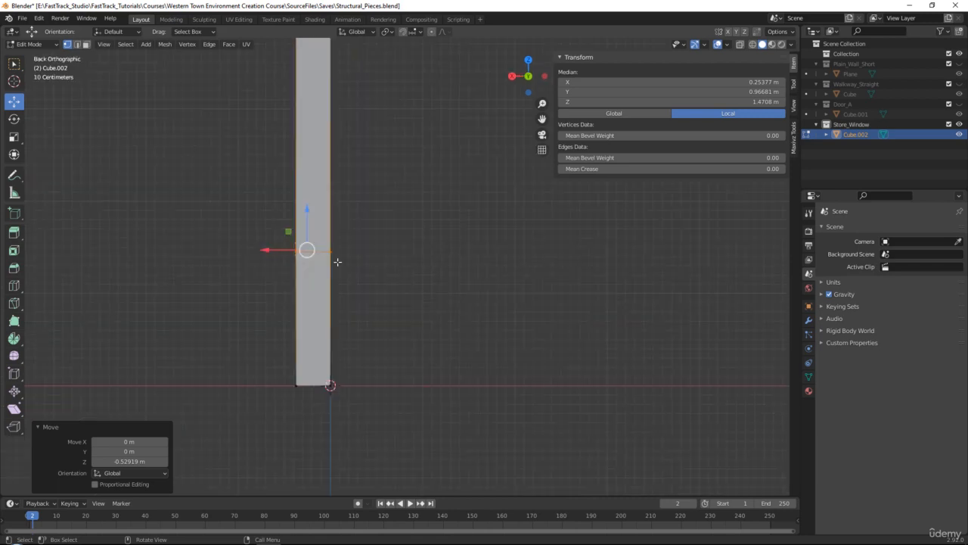
{"action": "key", "text": "grave"}
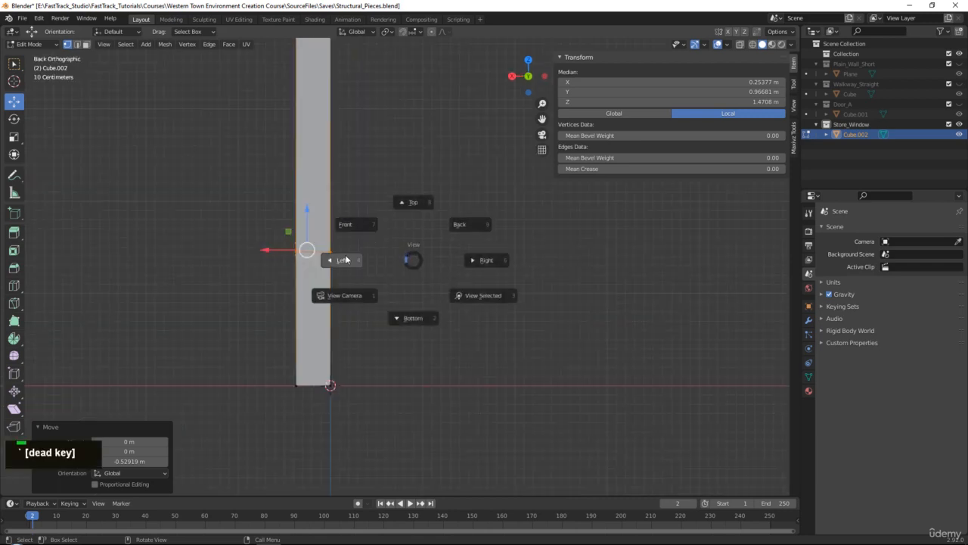
{"action": "left_click", "coordinate": [482, 261]}
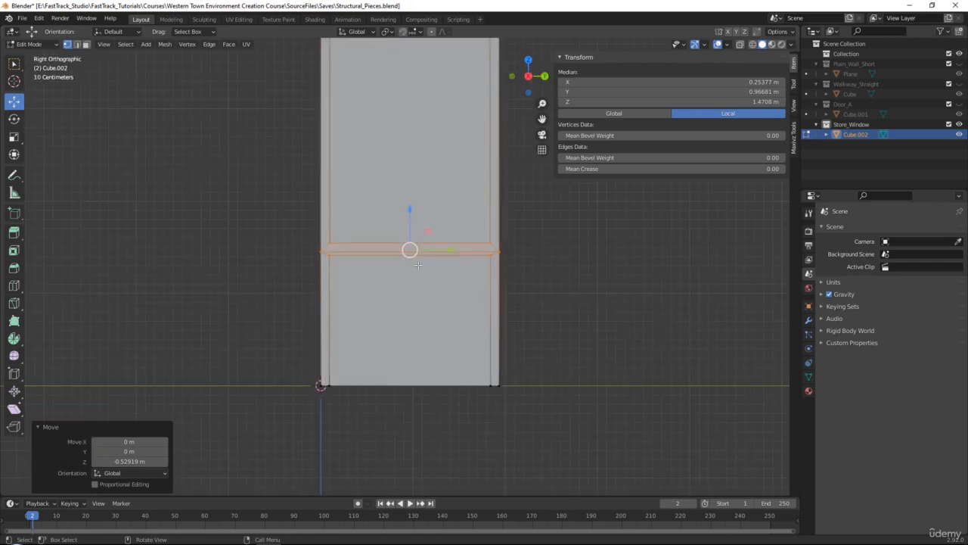
{"action": "key", "text": "3"}
{"action": "key", "text": "alt+x"}
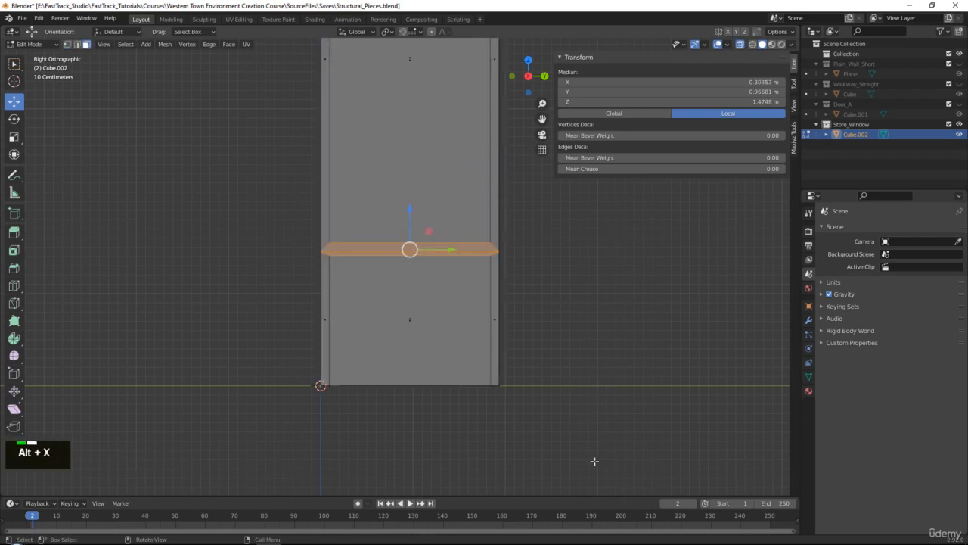
{"action": "left_click_drag", "start_coordinate": [595, 461], "coordinate": [271, 252]}
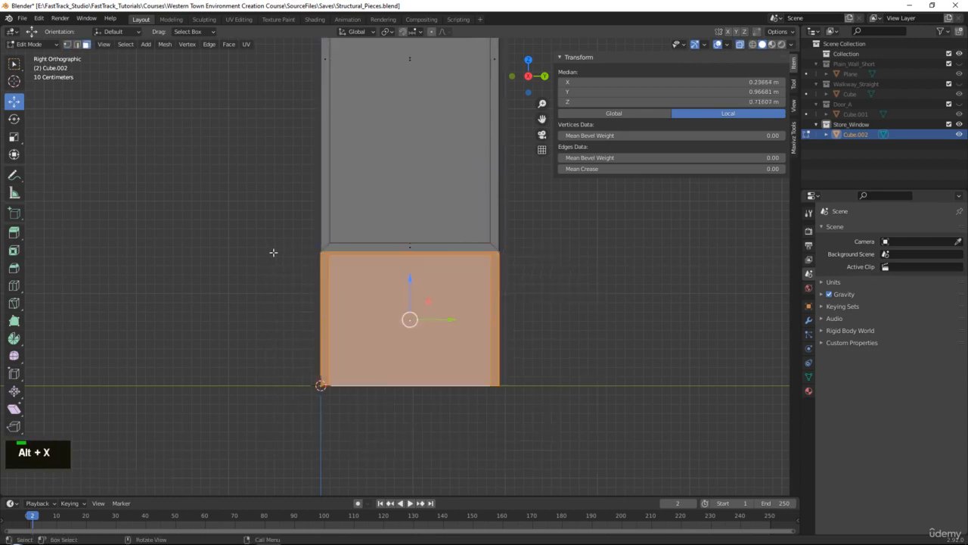
{"action": "key", "text": "Delete"}
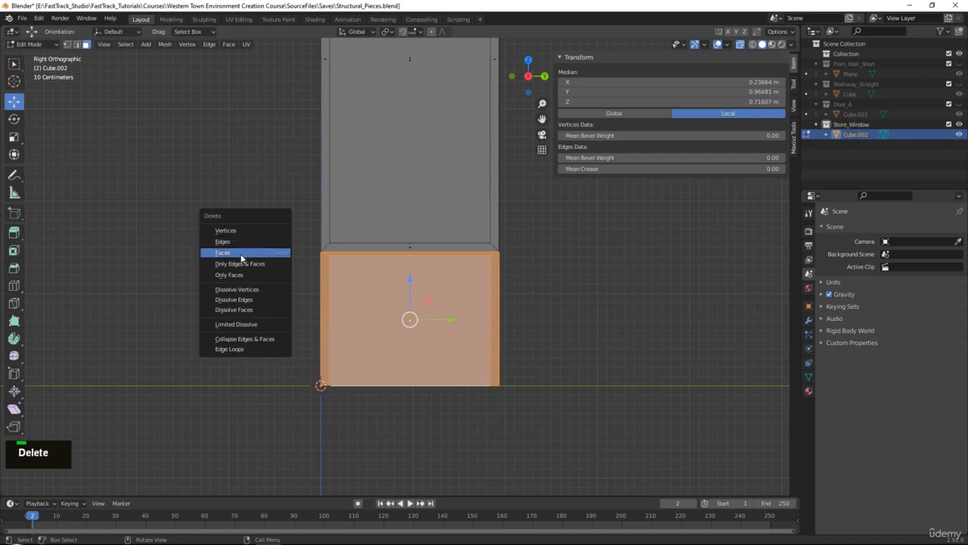
{"action": "left_click", "coordinate": [246, 251]}
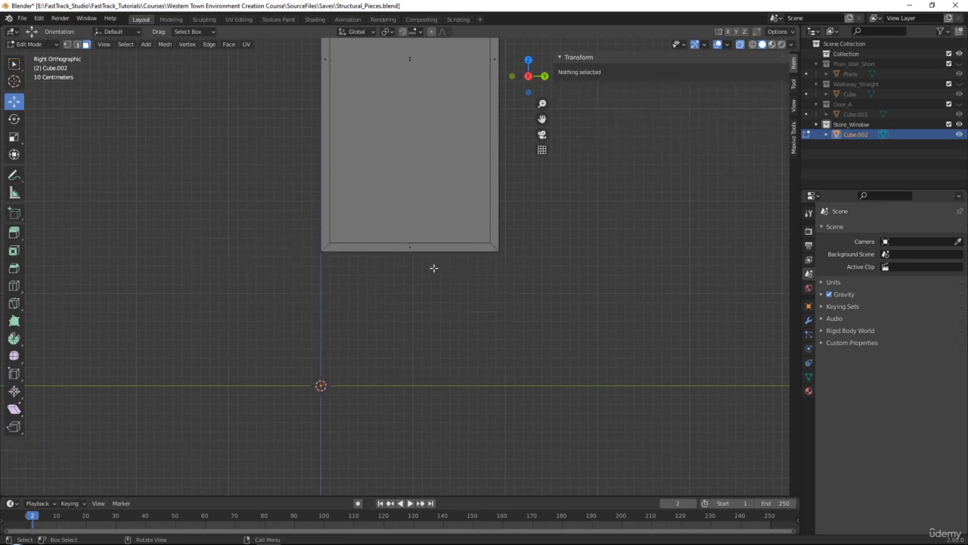
- Close the open underside of the Store_Window frame by bridging its long front and back lower edges, and leave Edit Mode
{"action": "key", "text": "2"}
{"action": "key", "text": "alt+z"}
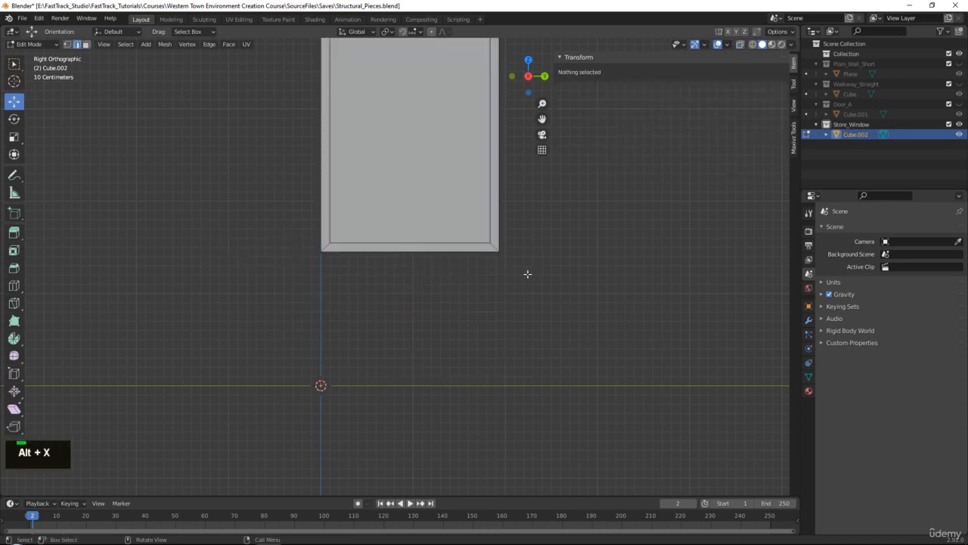
{"action": "middle_click_drag", "start_coordinate": [528, 274], "coordinate": [516, 244]}
{"action": "scroll", "coordinate": [449, 208], "scroll_direction": "up", "scroll_amount": 2}
{"action": "left_click", "coordinate": [416, 188]}
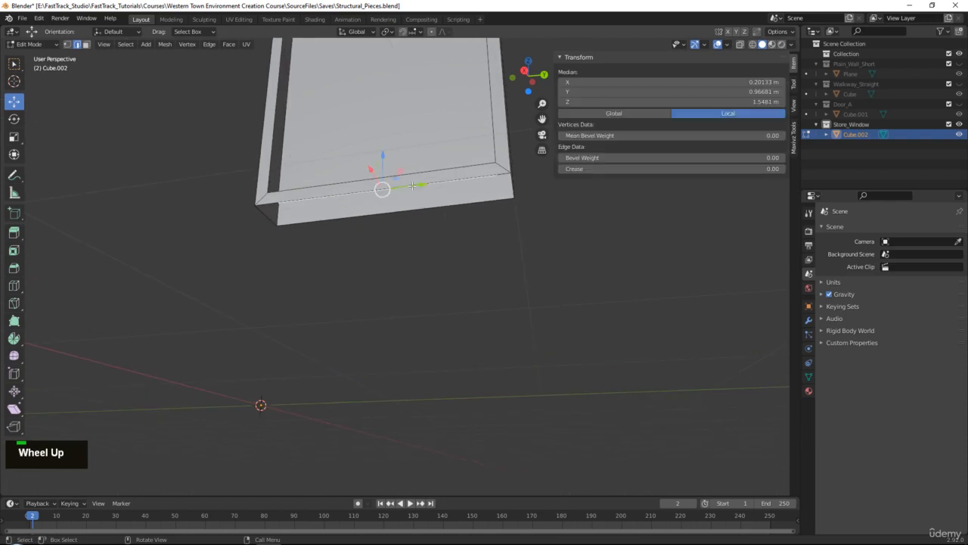
{"action": "middle_click_drag", "start_coordinate": [345, 195], "coordinate": [354, 237]}
{"action": "left_click", "coordinate": [288, 282], "text": "ctrl"}
{"action": "scroll", "coordinate": [339, 292], "scroll_direction": "up", "scroll_amount": 1}
{"action": "middle_click", "coordinate": [368, 211], "text": "alt"}
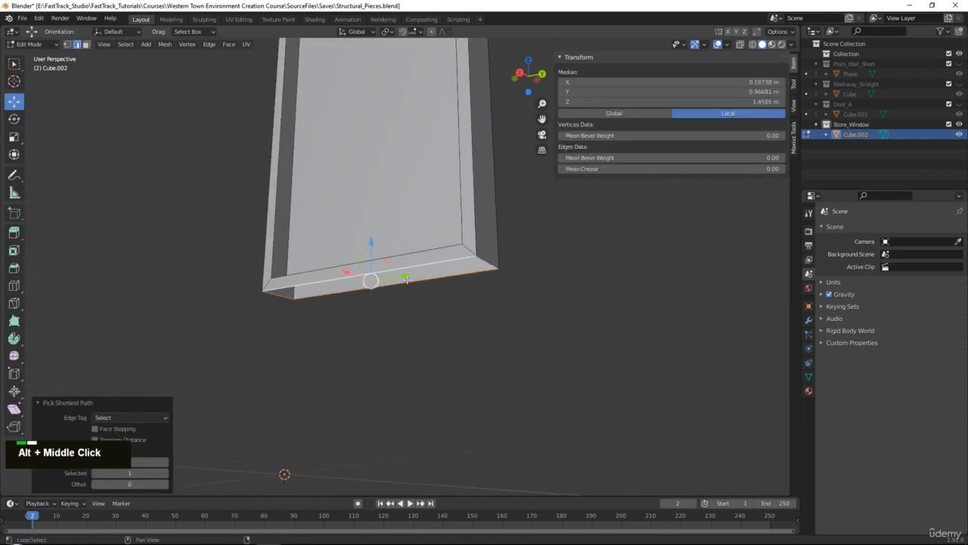
{"action": "scroll", "coordinate": [370, 263], "scroll_direction": "up", "scroll_amount": 3}
{"action": "left_click", "coordinate": [398, 294]}
{"action": "left_click", "coordinate": [405, 269], "text": "shift"}
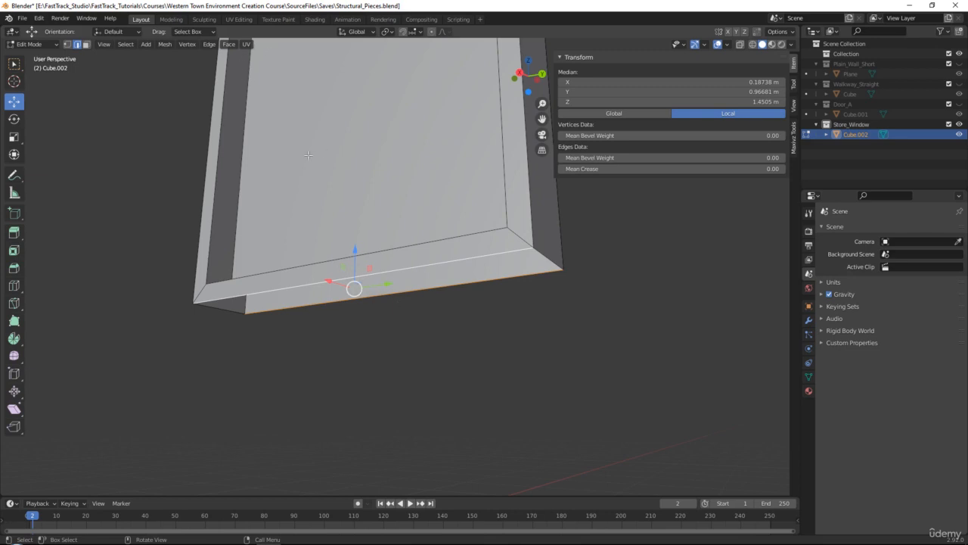
{"action": "left_click", "coordinate": [212, 44]}
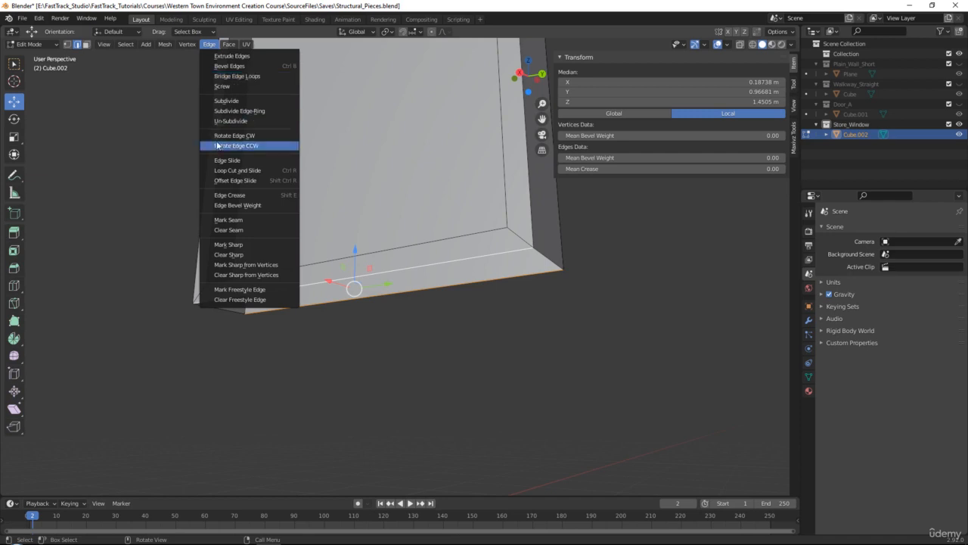
{"action": "middle_click_drag", "start_coordinate": [186, 124], "coordinate": [189, 130]}
{"action": "key", "text": "q"}
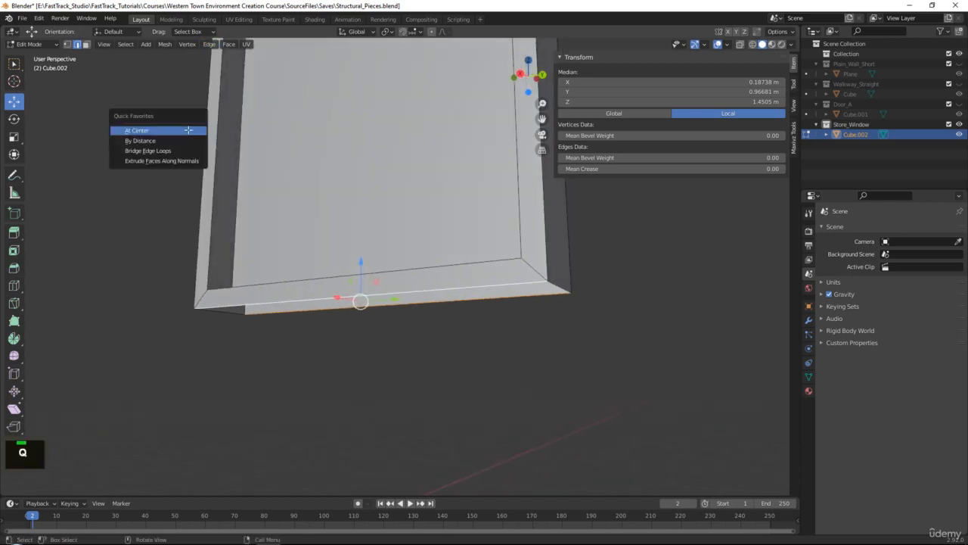
{"action": "left_click", "coordinate": [173, 152]}
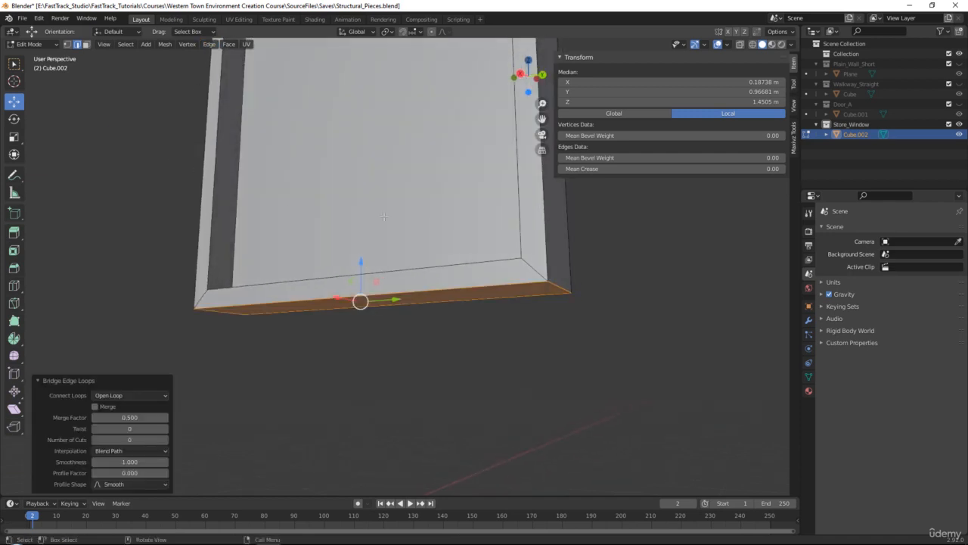
{"action": "middle_click_drag", "start_coordinate": [379, 219], "coordinate": [469, 277]}
{"action": "scroll", "coordinate": [407, 230], "scroll_direction": "down", "scroll_amount": 2}
{"action": "key", "text": "Tab"}
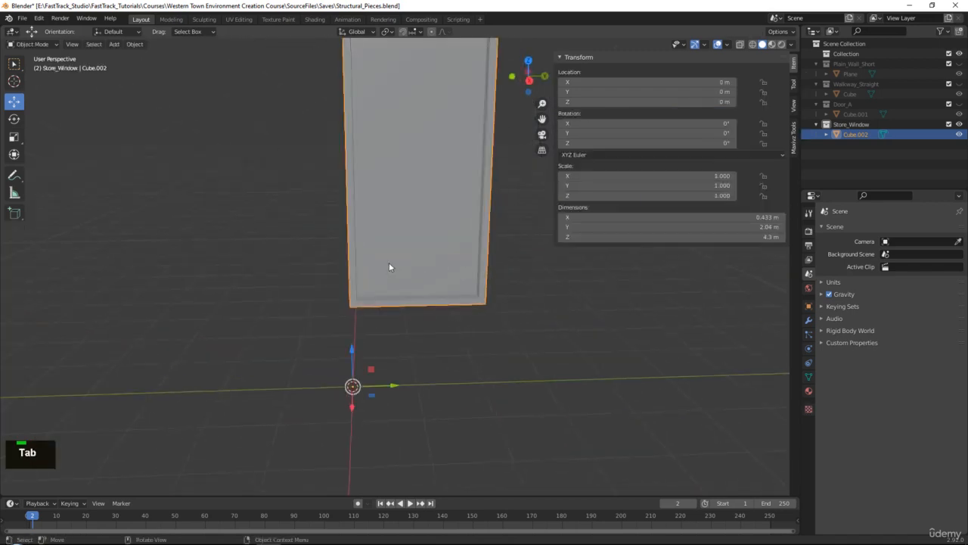
- Start editing the Store_Window's pivot and move the pivot helper to the frame's lower outer corner with vertex snapping
{"action": "middle_click_drag", "start_coordinate": [389, 262], "coordinate": [474, 265]}
{"action": "middle_click", "coordinate": [474, 265], "text": "alt"}
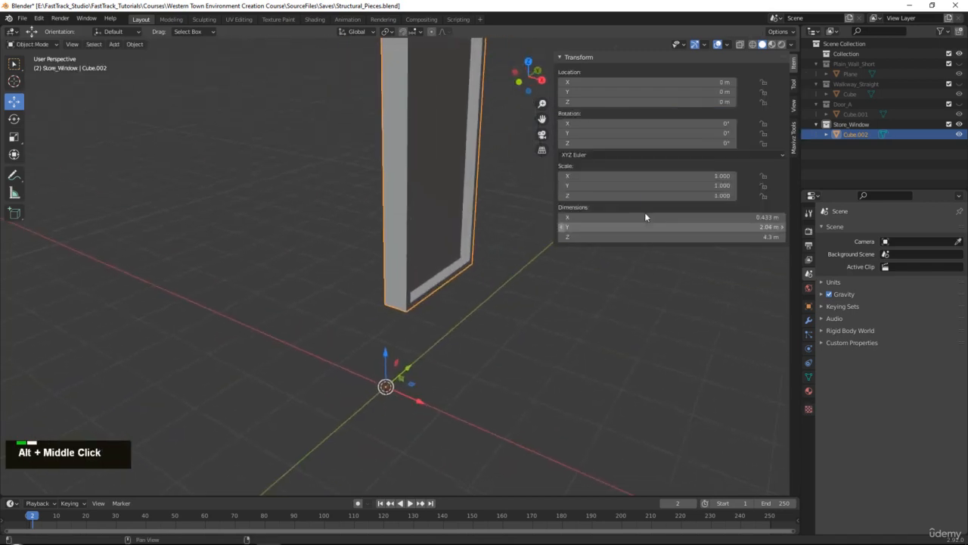
{"action": "left_click", "coordinate": [794, 139]}
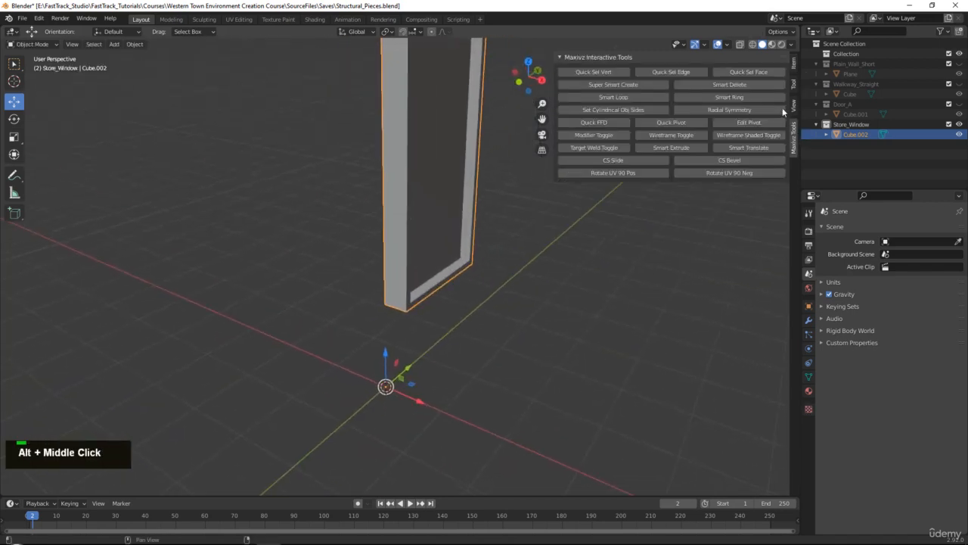
{"action": "left_click", "coordinate": [722, 136]}
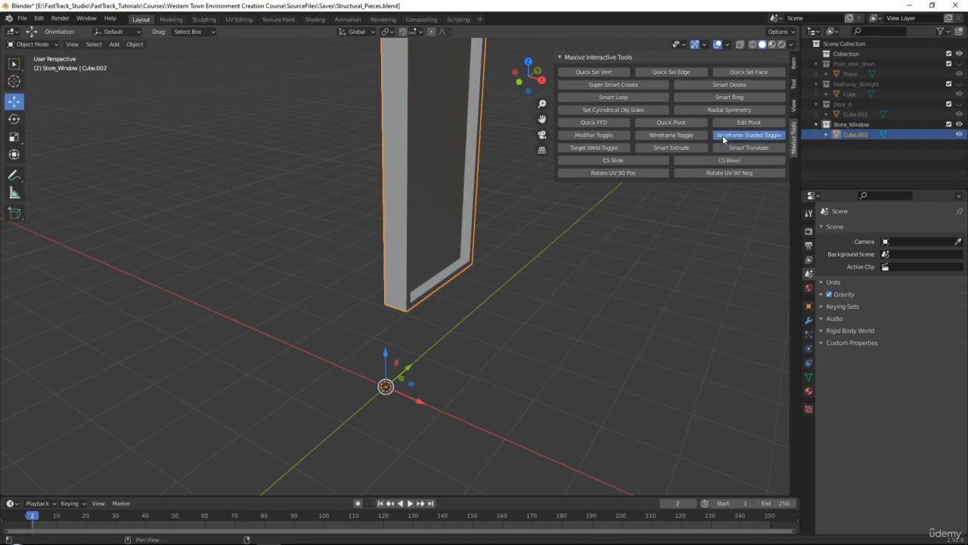
{"action": "left_click", "coordinate": [722, 137]}
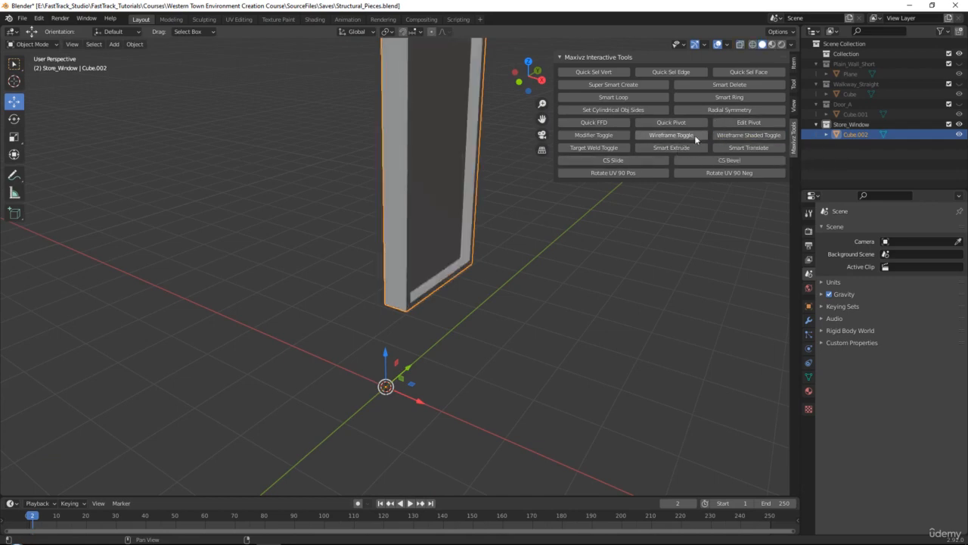
{"action": "left_click", "coordinate": [726, 126]}
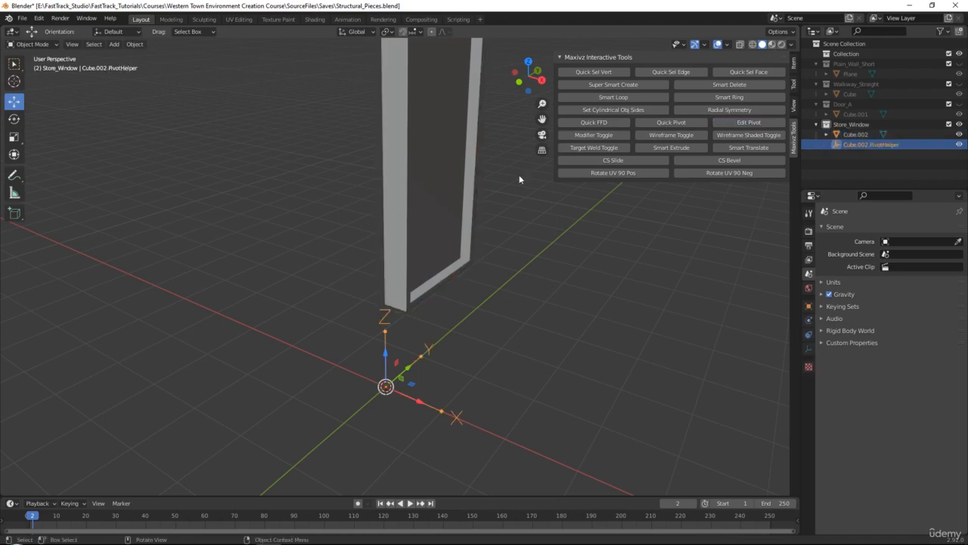
{"action": "left_click", "coordinate": [406, 34]}
{"action": "left_click", "coordinate": [414, 34]}
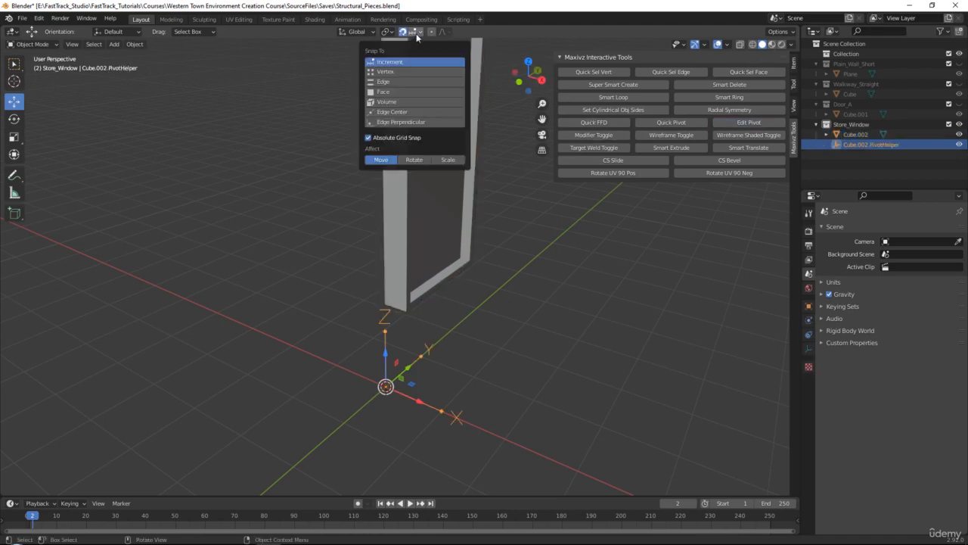
{"action": "left_click", "coordinate": [406, 74]}
{"action": "left_click_drag", "start_coordinate": [392, 386], "coordinate": [385, 304]}
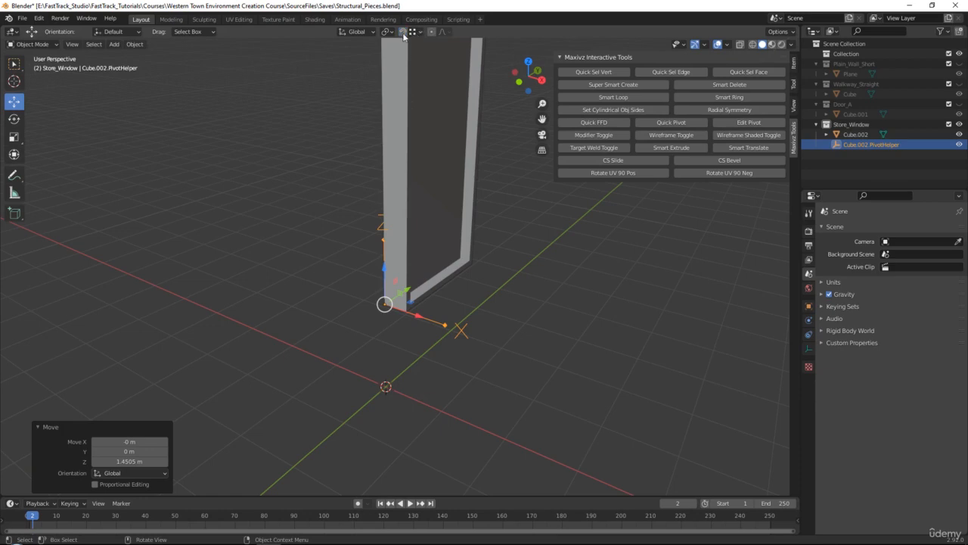
{"action": "left_click", "coordinate": [795, 62]}
{"action": "left_click", "coordinate": [590, 101]}
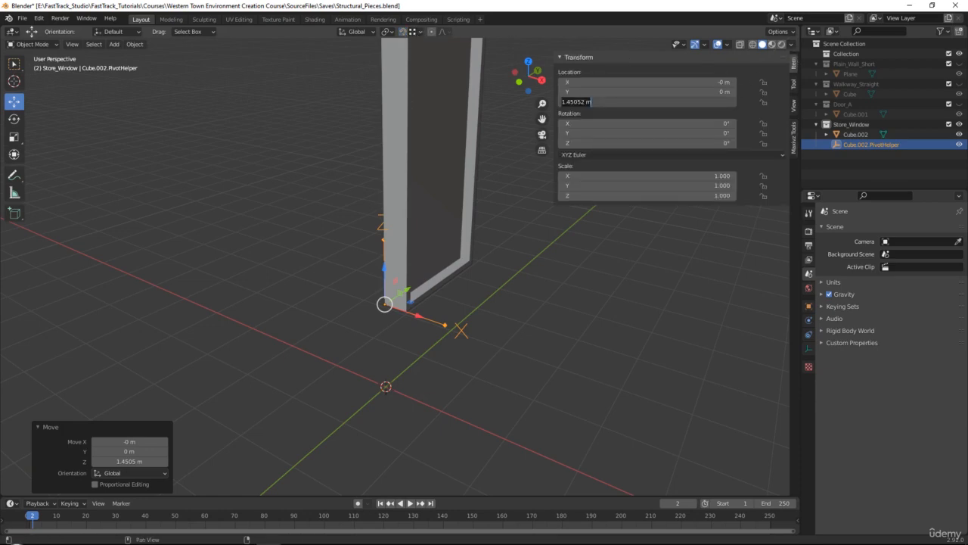
{"action": "key", "text": "Return"}
{"action": "key", "text": "ctrl+z"}
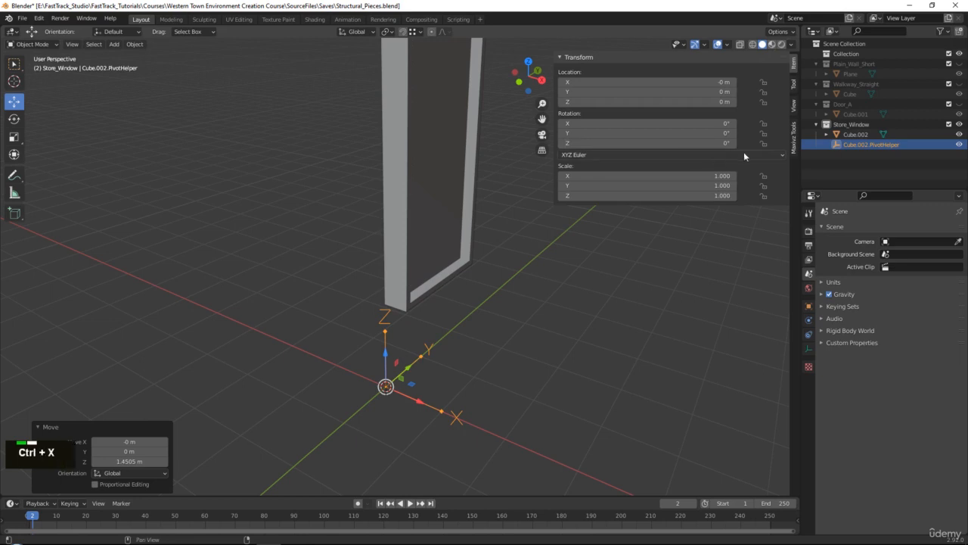
- Apply the edited pivot and set the Store_Window object's Z location to 0 m
{"action": "left_click", "coordinate": [794, 147]}
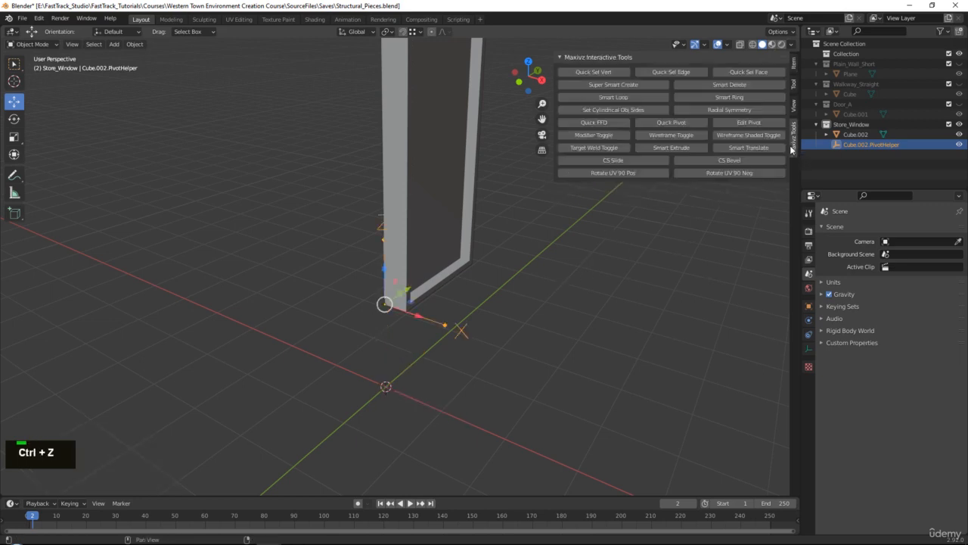
{"action": "left_click", "coordinate": [749, 122]}
{"action": "left_click", "coordinate": [794, 63]}
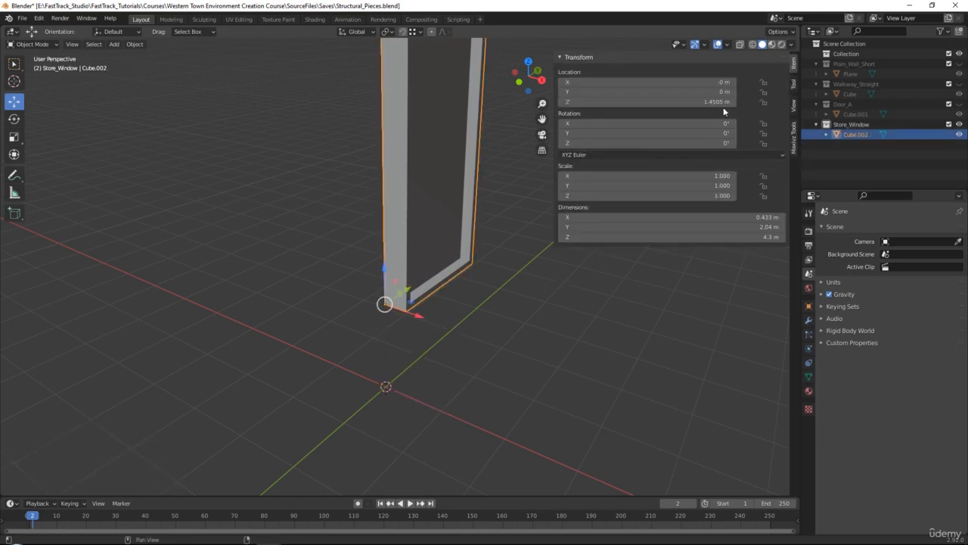
{"action": "double_click", "coordinate": [575, 101]}
{"action": "type", "text": "0"}
{"action": "key", "text": "Return"}
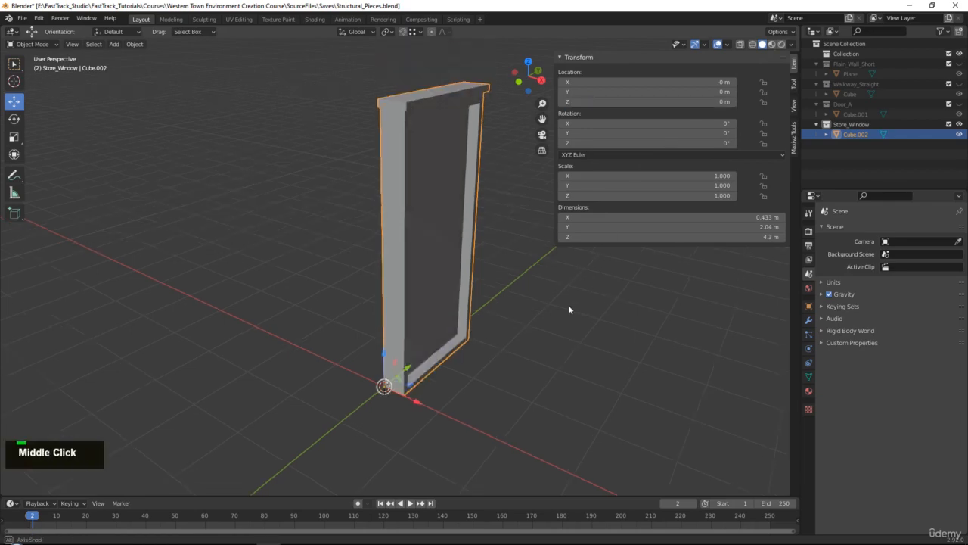
- Turn on the wireframe display for the Store_Window object and inspect the frame's edges
{"action": "middle_click_drag", "start_coordinate": [568, 304], "coordinate": [793, 93]}
{"action": "left_click", "coordinate": [795, 140]}
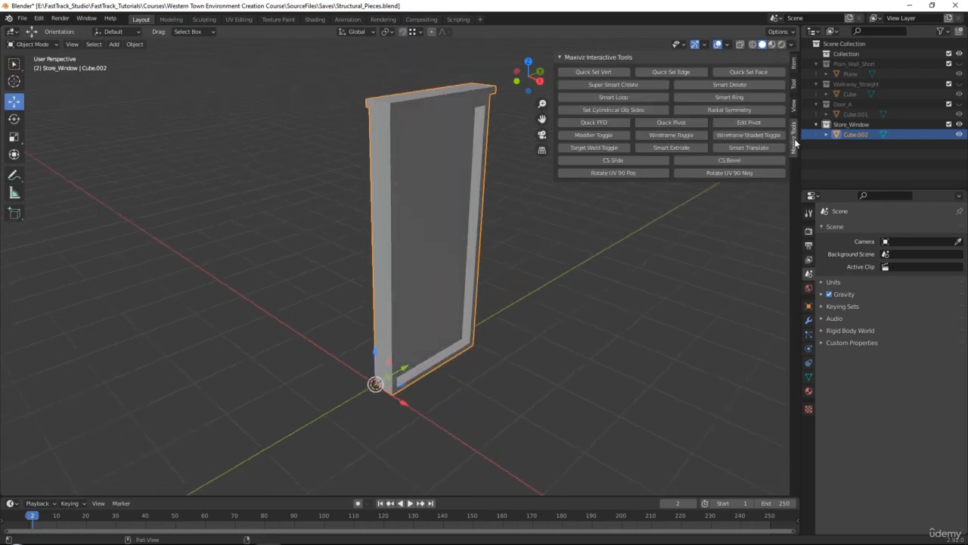
{"action": "middle_click_drag", "start_coordinate": [636, 363], "coordinate": [597, 355]}
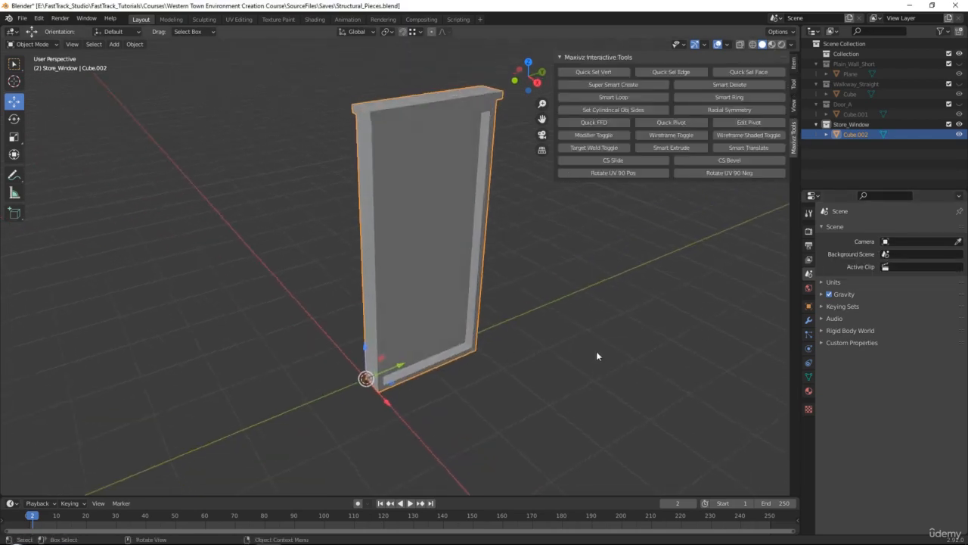
{"action": "left_click", "coordinate": [663, 135]}
{"action": "double_click", "coordinate": [663, 136]}
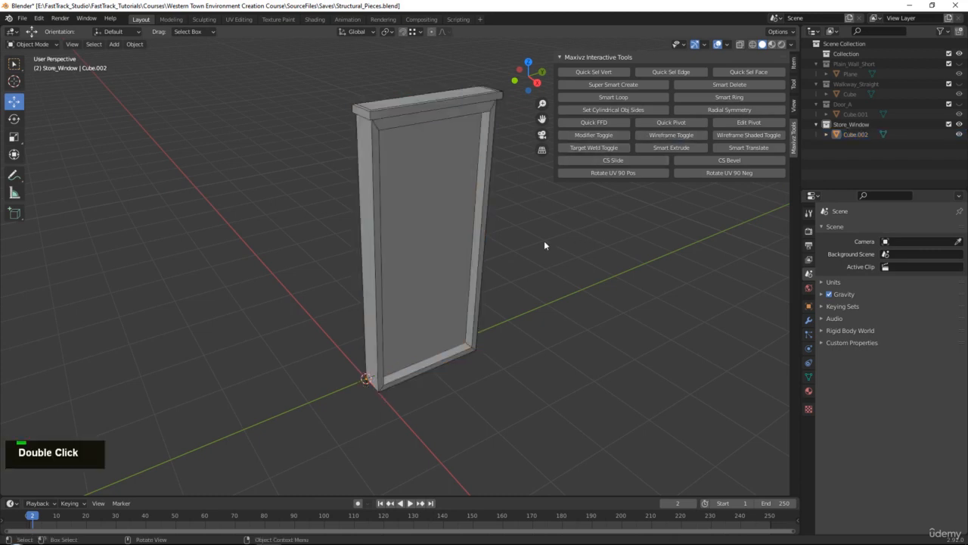
{"action": "middle_click_drag", "start_coordinate": [544, 242], "coordinate": [501, 189]}
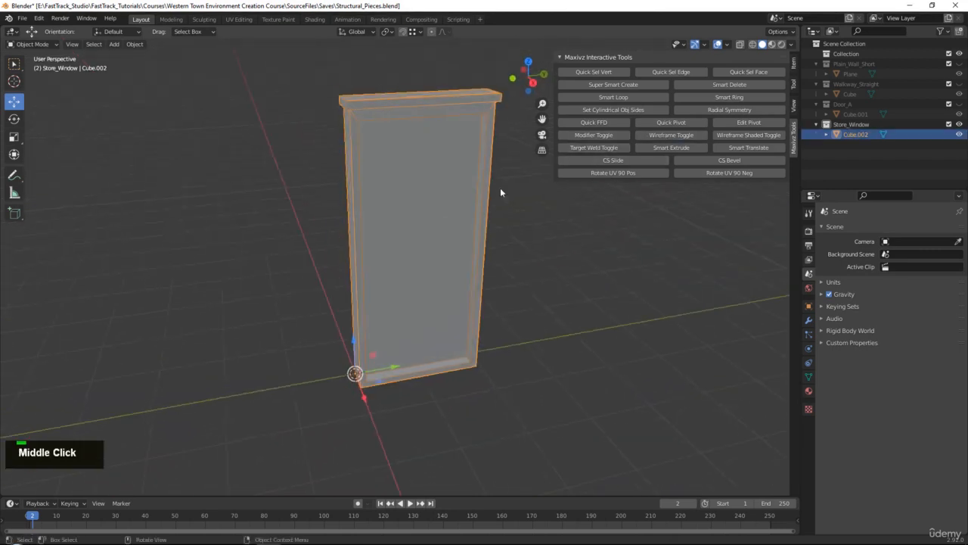
{"action": "double_click", "coordinate": [672, 135]}
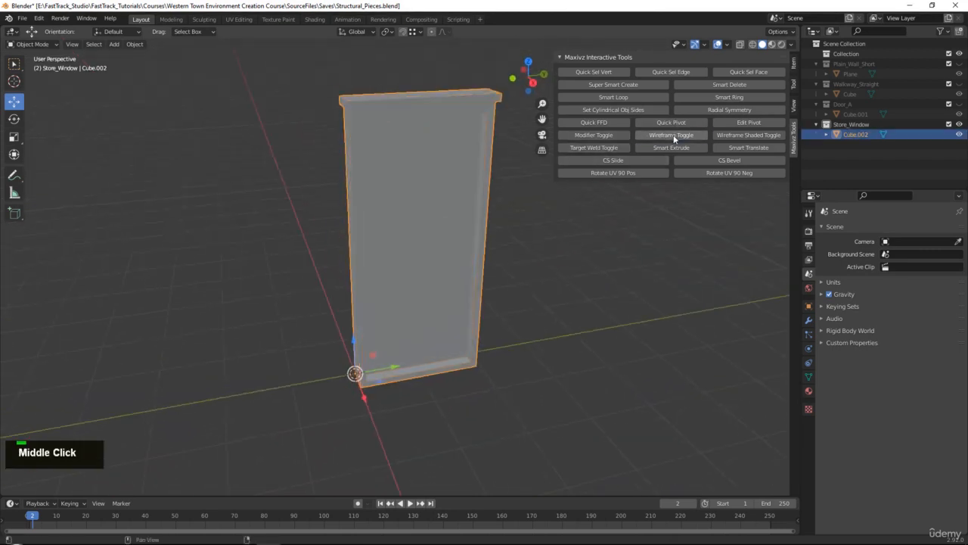
{"action": "left_click", "coordinate": [728, 44]}
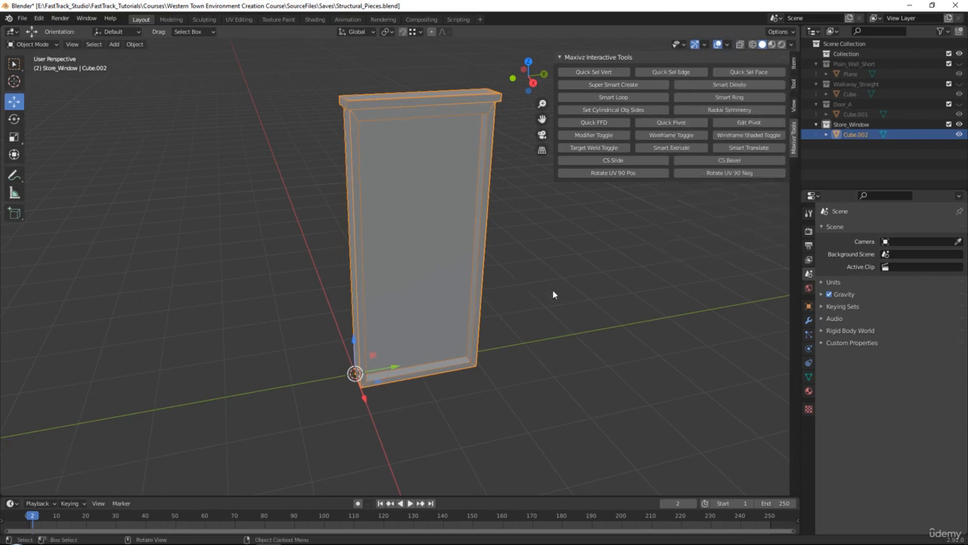
{"action": "middle_click_drag", "start_coordinate": [552, 289], "coordinate": [450, 236]}
{"action": "middle_click", "coordinate": [446, 259], "text": "alt"}
{"action": "scroll", "coordinate": [454, 258], "scroll_direction": "up", "scroll_amount": 1}
- Export only the selected Store_Window object as Store_window.fbx into the To_Unreal folder
{"action": "left_click", "coordinate": [22, 17]}
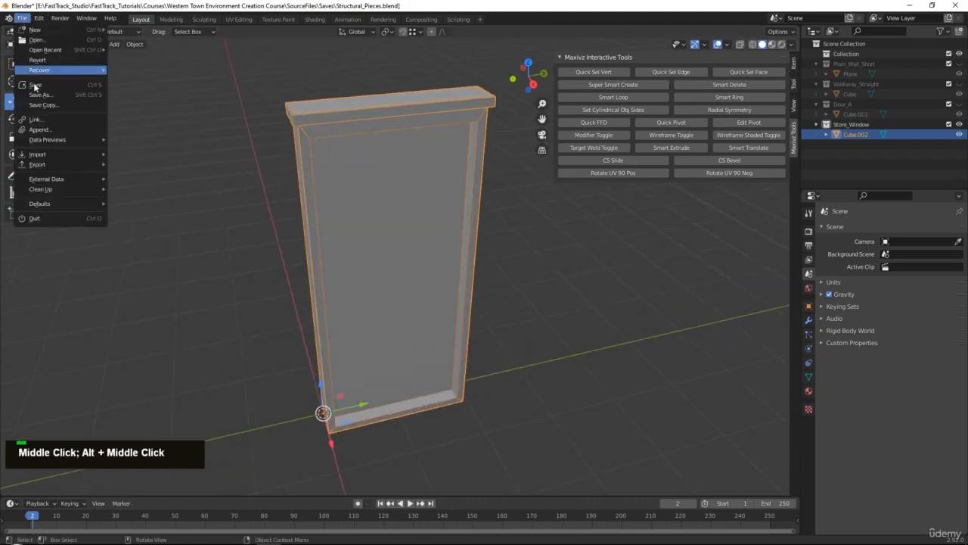
{"action": "mouse_move", "coordinate": [56, 166]}
{"action": "left_click", "coordinate": [164, 224]}
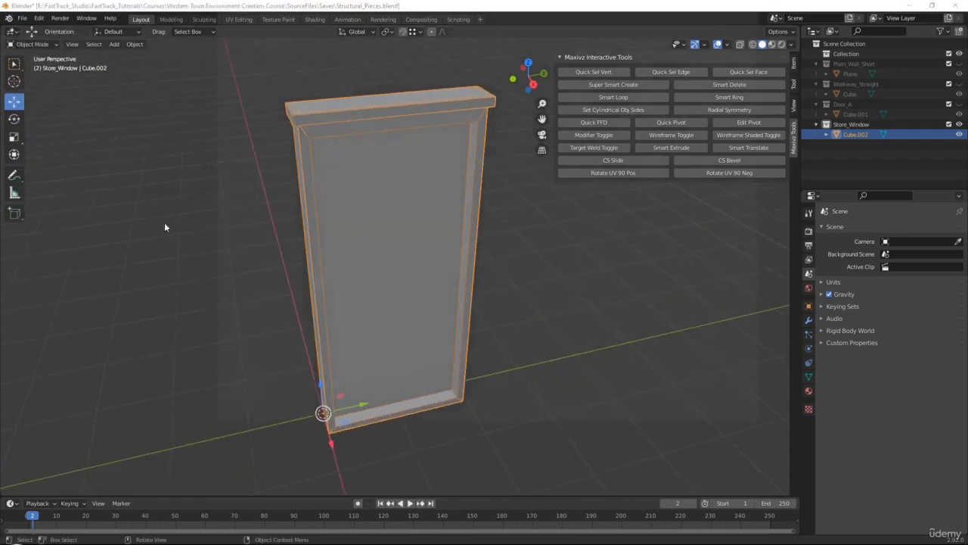
{"action": "left_click", "coordinate": [412, 419]}
{"action": "type", "text": "Styo"}
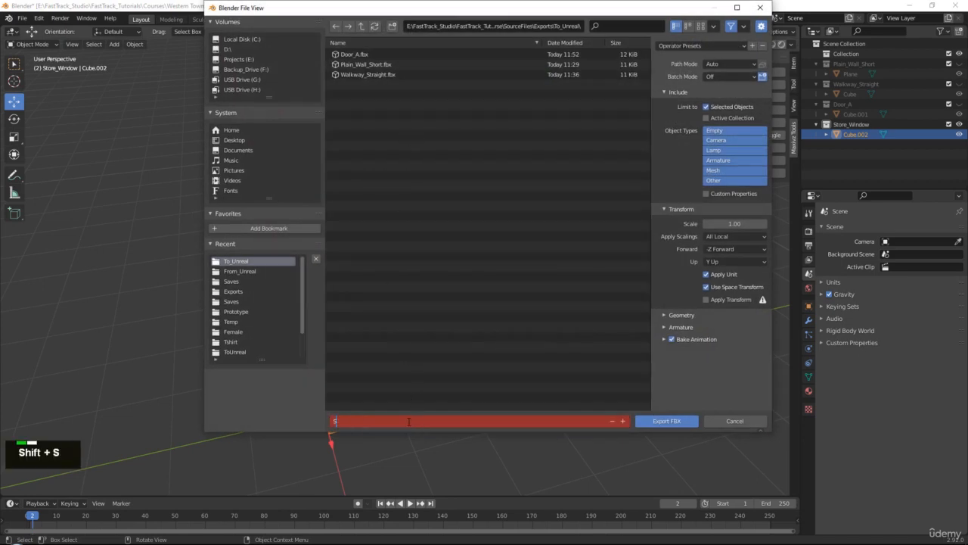
{"action": "key", "text": "BackSpace"}
{"action": "key", "text": "BackSpace"}
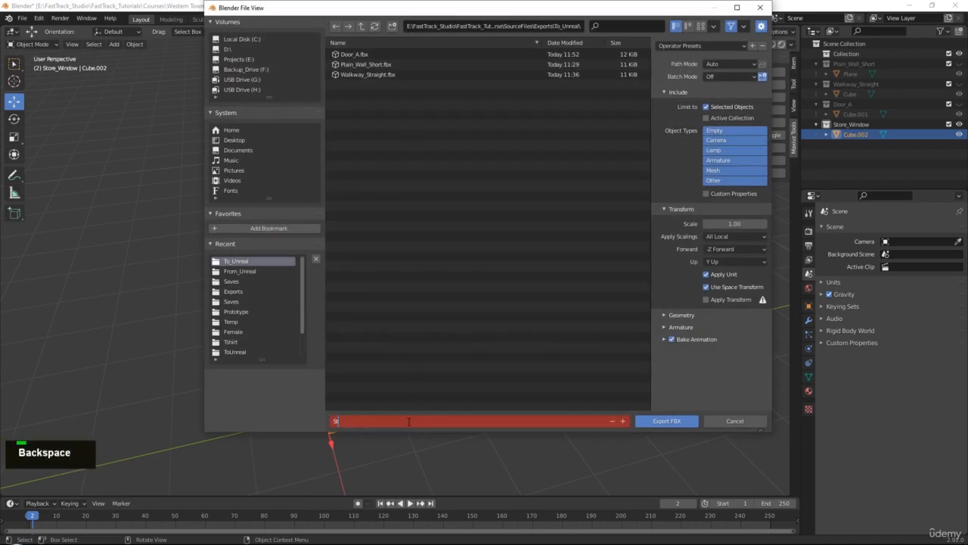
{"action": "type", "text": "ore"}
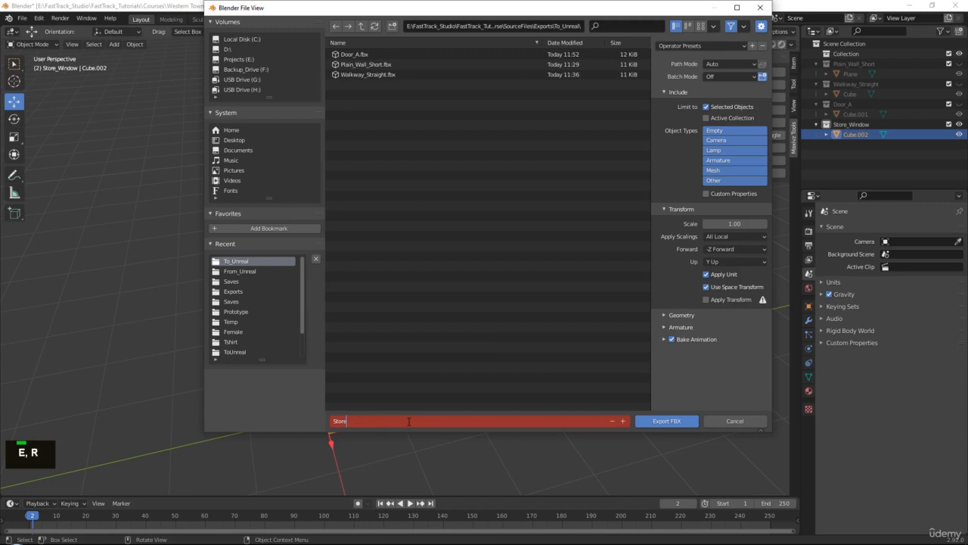
{"action": "type", "text": "_window_la"}
{"action": "key", "text": "BackSpace"}
{"action": "key", "text": "BackSpace"}
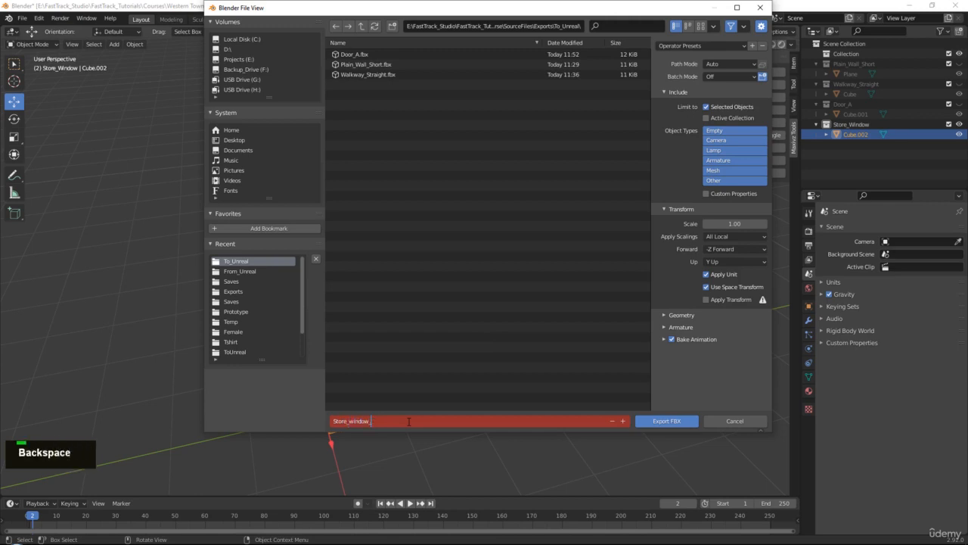
{"action": "left_click", "coordinate": [674, 421]}
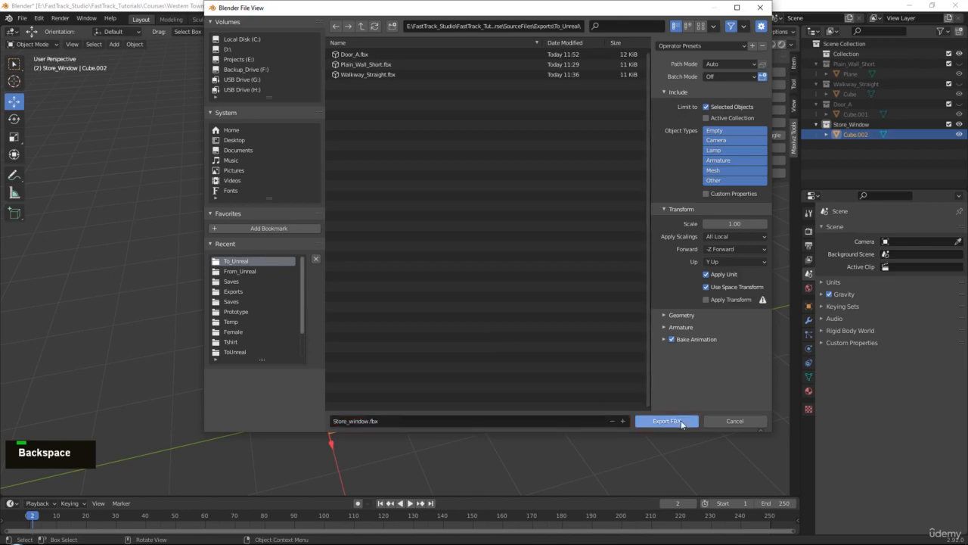
{"action": "left_click", "coordinate": [674, 421]}
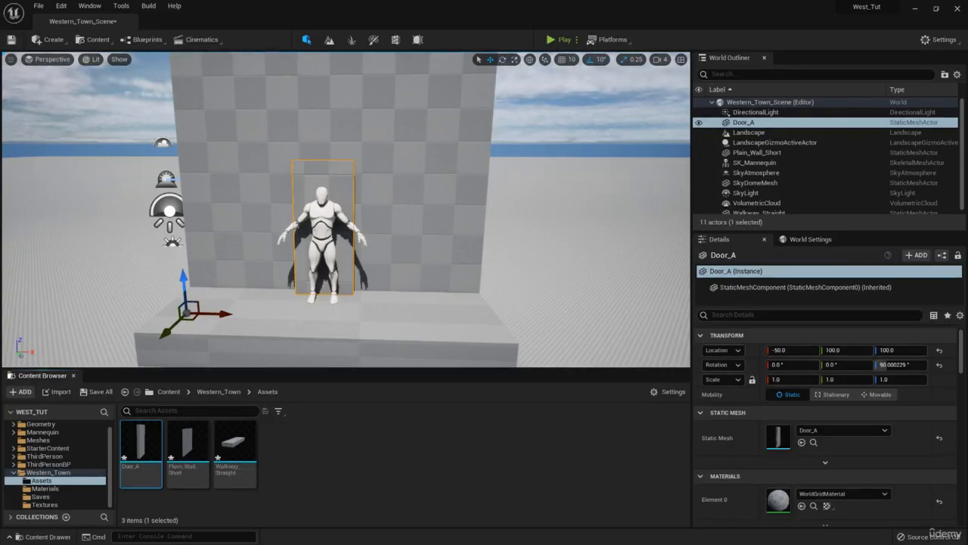
- Switch to Unreal Editor and import Store_window.fbx as a static mesh into the Western_Town Assets folder, using Import All
{"action": "scroll", "coordinate": [424, 454], "scroll_direction": "down", "scroll_amount": 1}
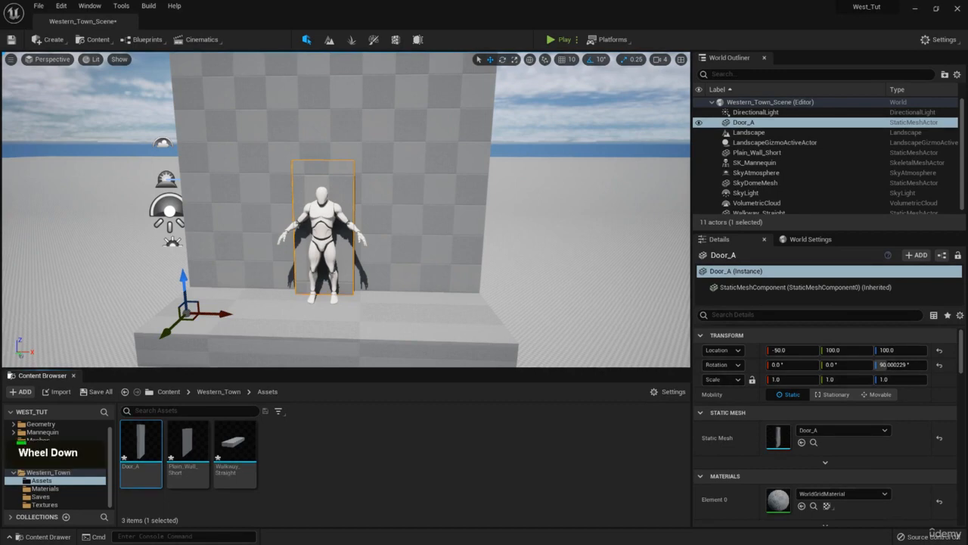
{"action": "double_click", "coordinate": [141, 442]}
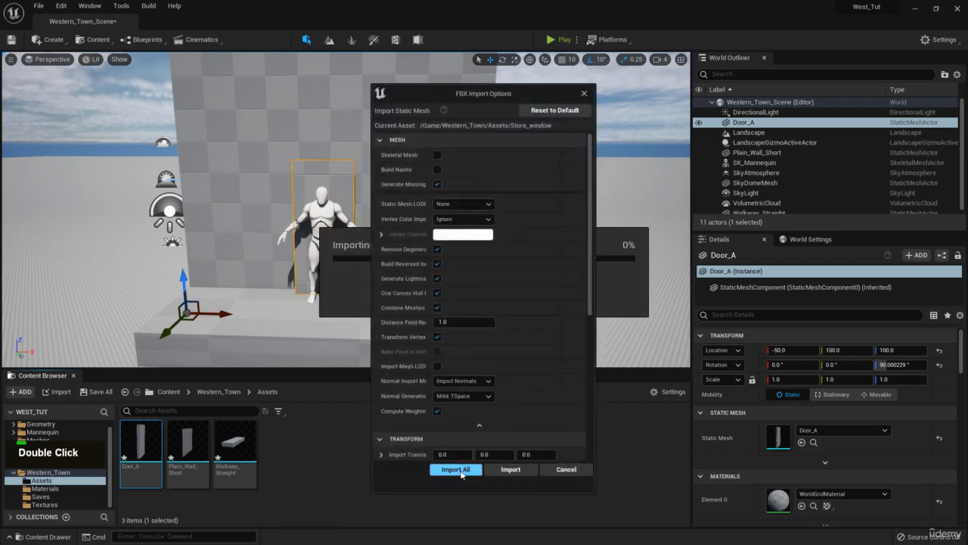
{"action": "left_click", "coordinate": [456, 470]}
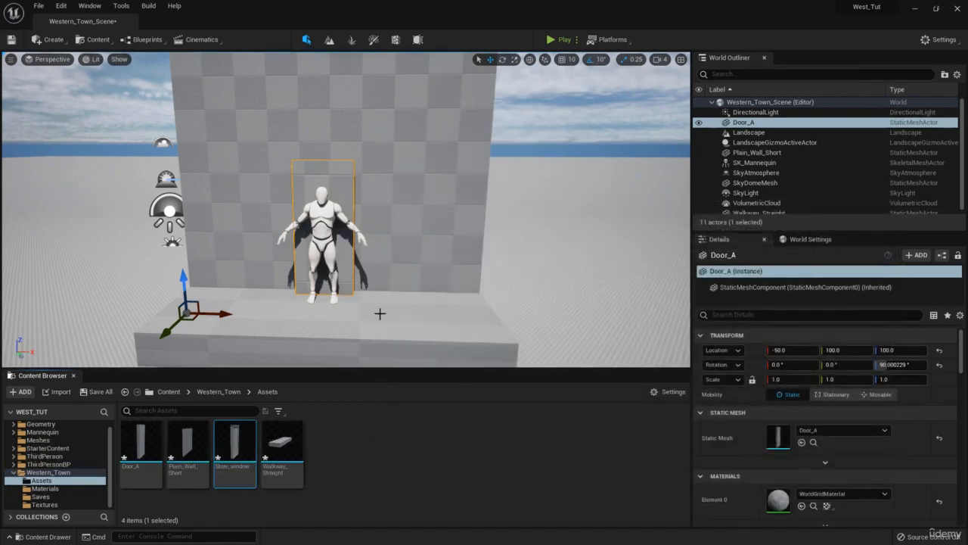
- Reimport the Door_A static mesh from its updated FBX source file
{"action": "right_click", "coordinate": [140, 448]}
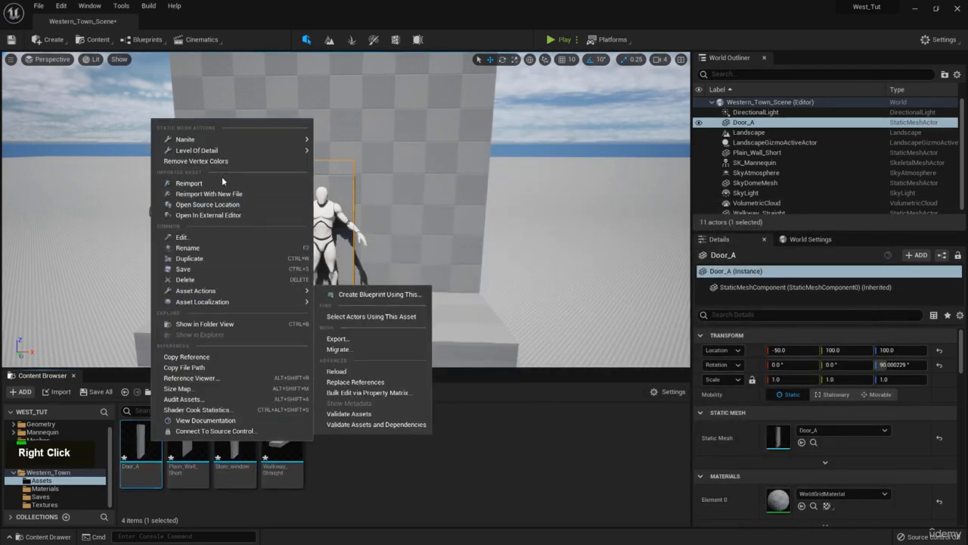
{"action": "left_click", "coordinate": [222, 181]}
{"action": "key", "text": "w"}
{"action": "key", "text": "a"}
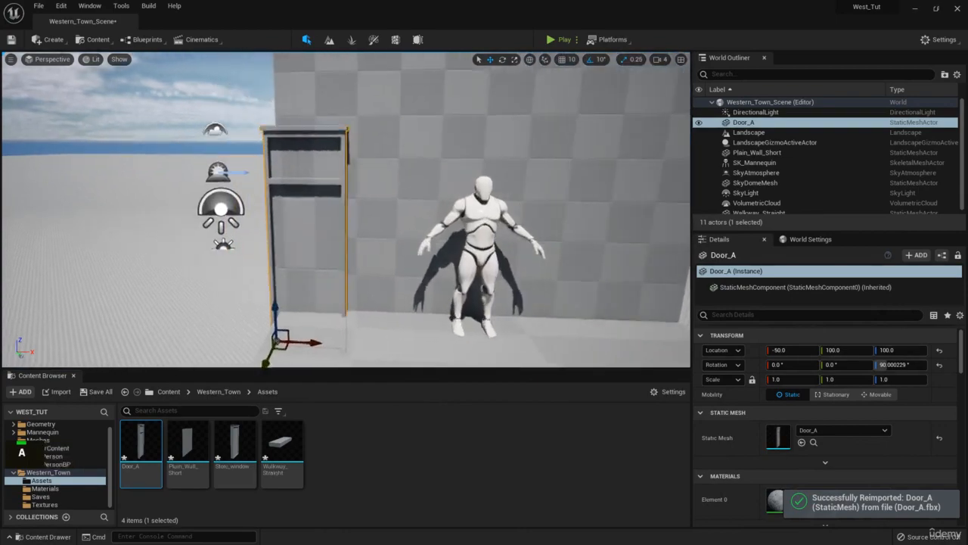
- Bring up the western street reference photos and examine how the shop's door and windows are placed
{"action": "right_click_drag", "start_coordinate": [967, 227], "coordinate": [351, 201]}
{"action": "scroll", "coordinate": [350, 196], "scroll_direction": "down", "scroll_amount": 4}
{"action": "middle_click_drag", "start_coordinate": [347, 152], "coordinate": [372, 172]}
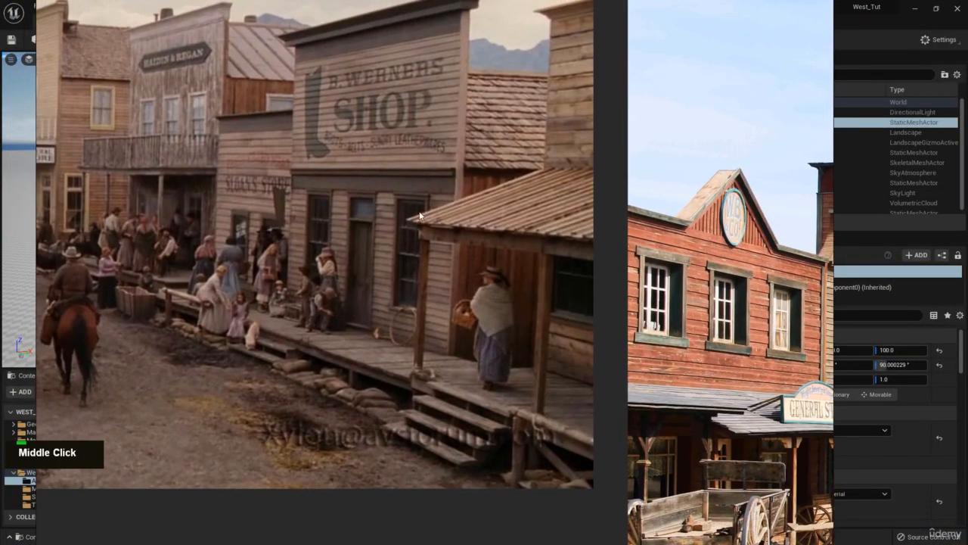
{"action": "scroll", "coordinate": [448, 282], "scroll_direction": "up", "scroll_amount": 3}
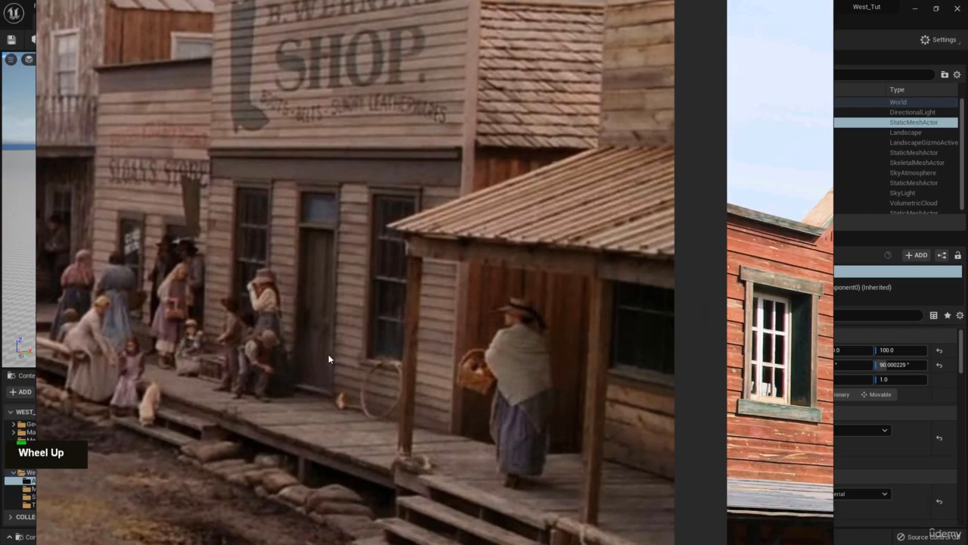
{"action": "scroll", "coordinate": [243, 199], "scroll_direction": "down", "scroll_amount": 3}
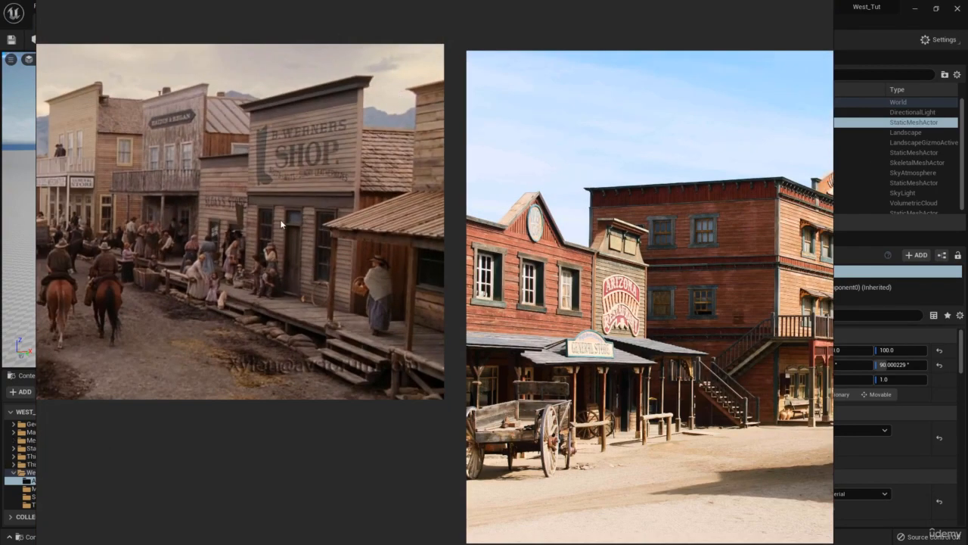
{"action": "right_click_drag", "start_coordinate": [325, 190], "coordinate": [967, 190]}
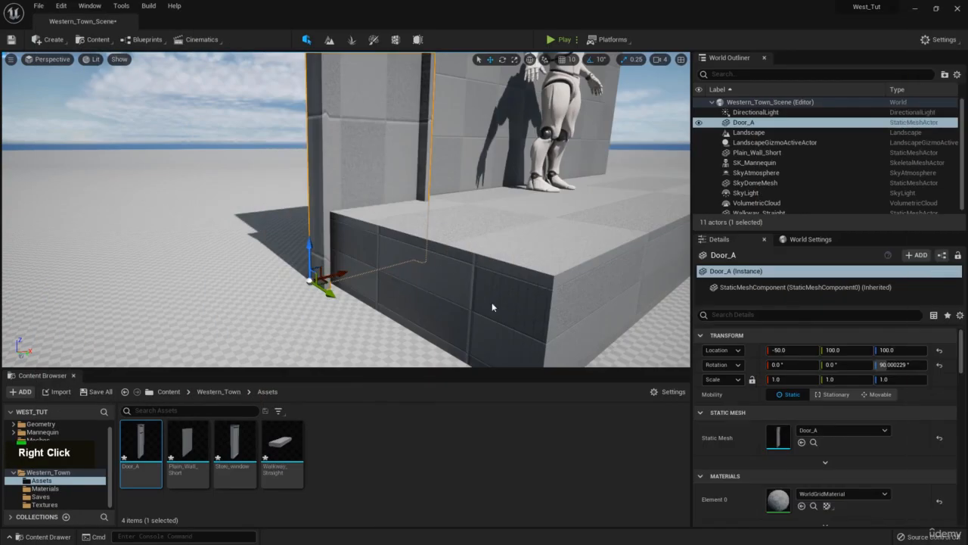
- Raise Door_A to about Z 149.5 on top of the walkway and slide it along the wall to about X 151.3
{"action": "left_click_drag", "start_coordinate": [310, 252], "coordinate": [309, 181]}
{"action": "key", "text": "e"}
{"action": "mouse_move", "coordinate": [287, 282]}
{"action": "right_mouse_down"}
{"action": "mouse_move", "coordinate": [282, 311]}
{"action": "mouse_move", "coordinate": [288, 282]}
{"action": "right_mouse_up"}
{"action": "key", "text": "s"}
{"action": "key", "text": "d"}
{"action": "key", "text": "w"}
{"action": "left_click_drag", "start_coordinate": [287, 282], "coordinate": [391, 282]}
{"action": "key", "text": "q"}
{"action": "right_click_drag", "start_coordinate": [391, 282], "coordinate": [389, 267]}
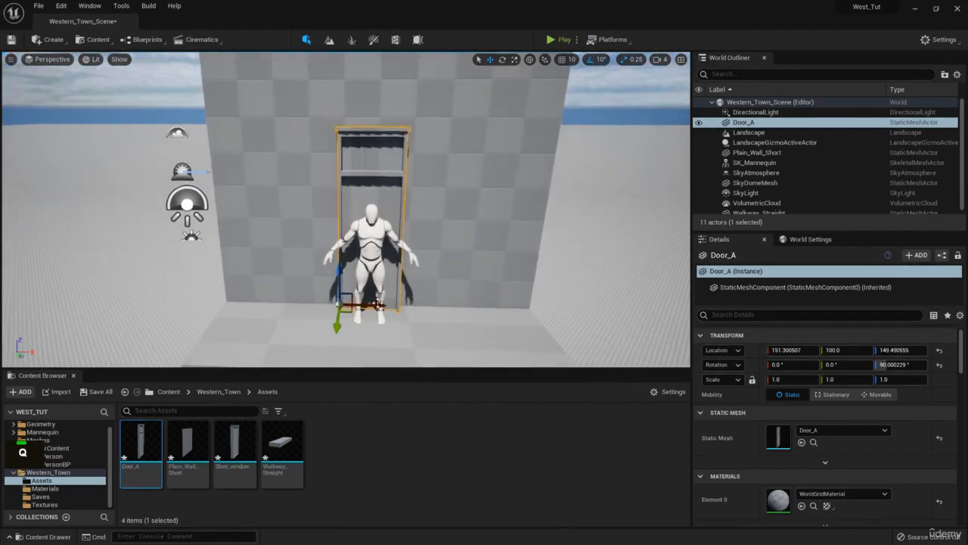
- Shift Door_A along the wall to about X 162, centring it behind the mannequin
{"action": "left_click_drag", "start_coordinate": [378, 305], "coordinate": [380, 305]}
{"action": "left_click", "coordinate": [374, 273]}
{"action": "key", "text": "s"}
{"action": "mouse_move", "coordinate": [375, 274]}
{"action": "right_mouse_down"}
{"action": "mouse_move", "coordinate": [375, 262]}
{"action": "mouse_move", "coordinate": [378, 271]}
{"action": "right_mouse_up"}
{"action": "key", "text": "w"}
{"action": "key", "text": "w"}
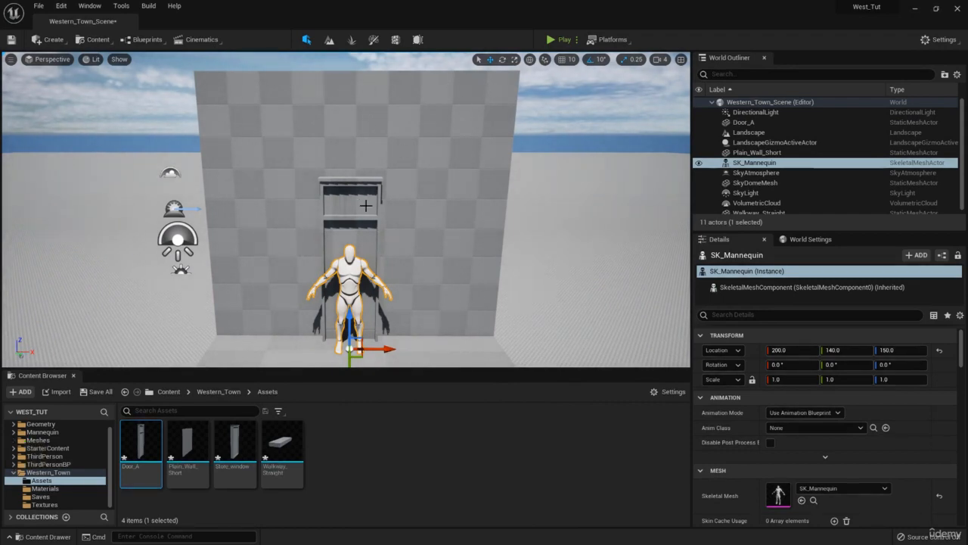
{"action": "left_click", "coordinate": [363, 181]}
{"action": "left_click_drag", "start_coordinate": [363, 339], "coordinate": [369, 336]}
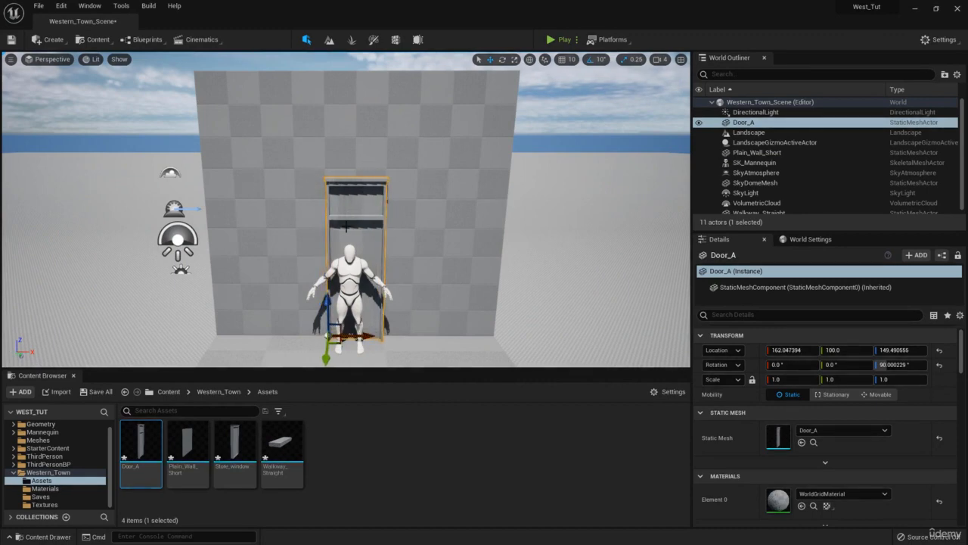
- Duplicate Door_A, move the copy aside to about X 112, and replace its static mesh with Store_window
{"action": "right_click_drag", "start_coordinate": [358, 169], "coordinate": [356, 189]}
{"action": "key", "text": "a"}
{"action": "key", "text": "w"}
{"action": "key", "text": "d"}
{"action": "key", "text": "a"}
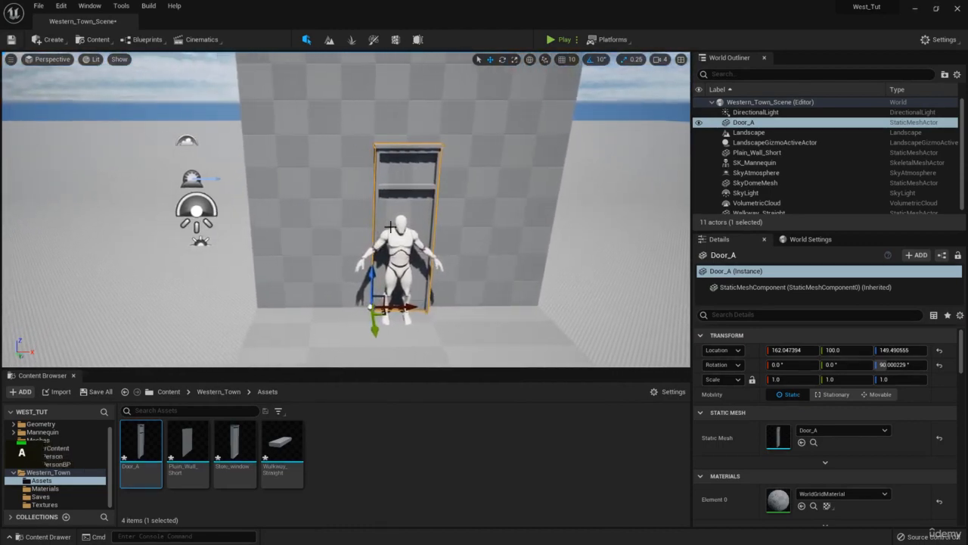
{"action": "key", "text": "ctrl+c"}
{"action": "key", "text": "ctrl+v"}
{"action": "left_click_drag", "start_coordinate": [406, 311], "coordinate": [341, 194]}
{"action": "left_click_drag", "start_coordinate": [238, 429], "coordinate": [804, 437]}
{"action": "left_click_drag", "start_coordinate": [314, 308], "coordinate": [376, 309]}
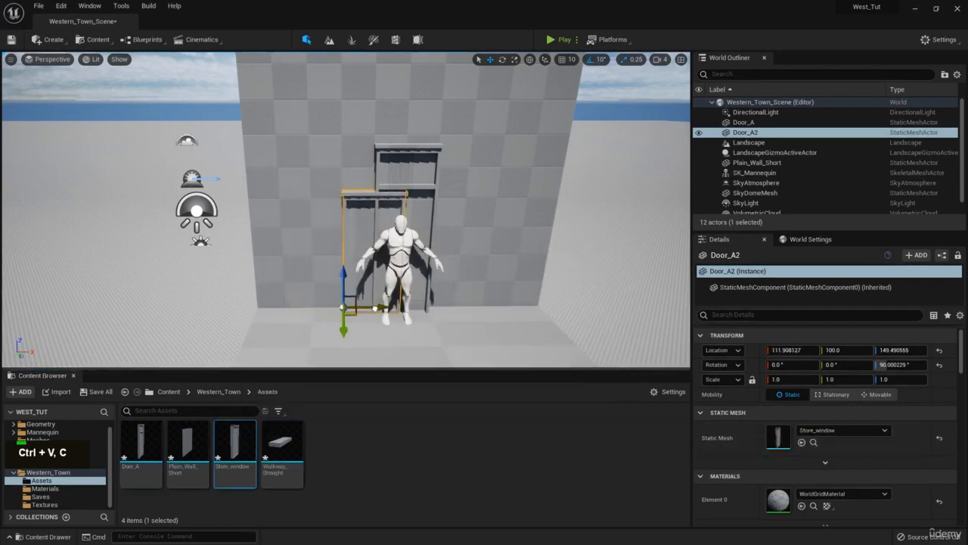
- Raise the store window to about Z 223 to align its top with the door's, and slide it clear of the door to about X 24
{"action": "left_click_drag", "start_coordinate": [343, 279], "coordinate": [348, 236]}
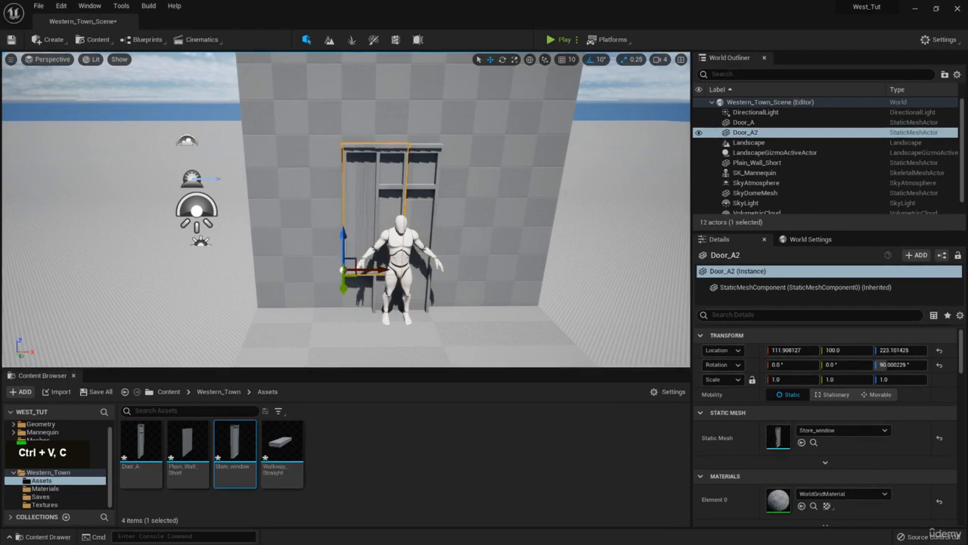
{"action": "right_click_drag", "start_coordinate": [967, 261], "coordinate": [374, 257]}
{"action": "scroll", "coordinate": [374, 258], "scroll_direction": "up", "scroll_amount": 5}
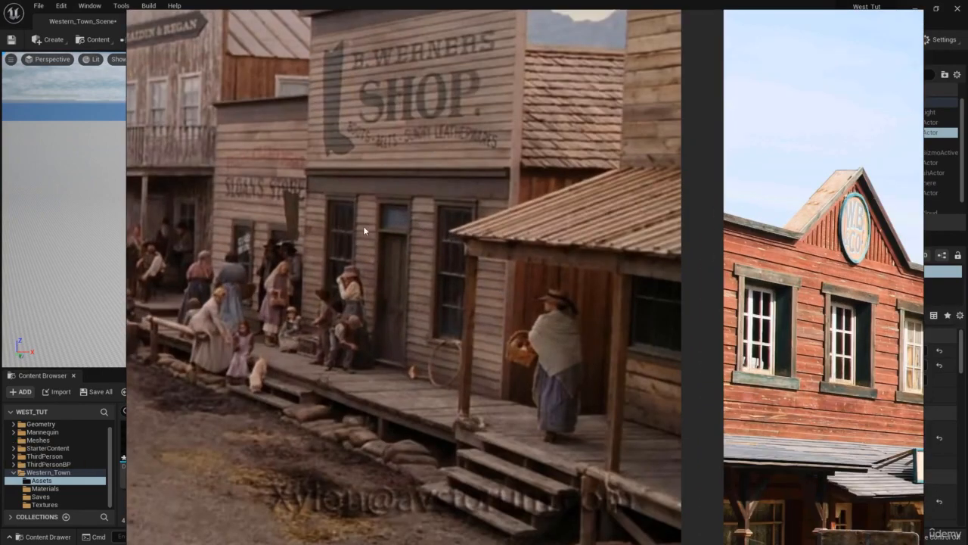
{"action": "right_click", "coordinate": [363, 225]}
{"action": "left_click_drag", "start_coordinate": [381, 268], "coordinate": [314, 267]}
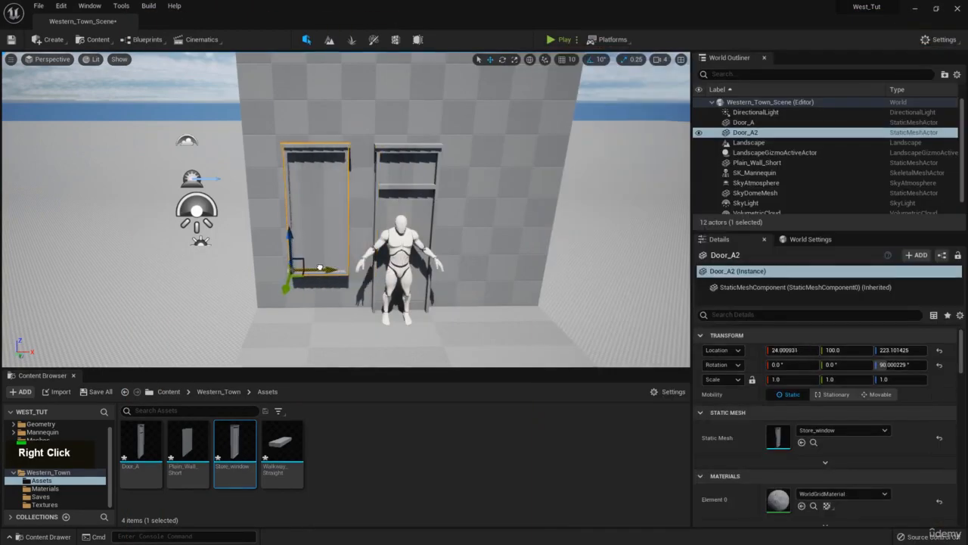
- Duplicate the store window and place the copy on the opposite side of the door at about X 312
{"action": "mouse_move", "coordinate": [355, 239]}
{"action": "right_mouse_down"}
{"action": "mouse_move", "coordinate": [341, 247]}
{"action": "mouse_move", "coordinate": [347, 256]}
{"action": "right_mouse_up"}
{"action": "key", "text": "d"}
{"action": "key", "text": "ctrl+c"}
{"action": "key", "text": "ctrl+v"}
{"action": "left_click_drag", "start_coordinate": [260, 249], "coordinate": [436, 241]}
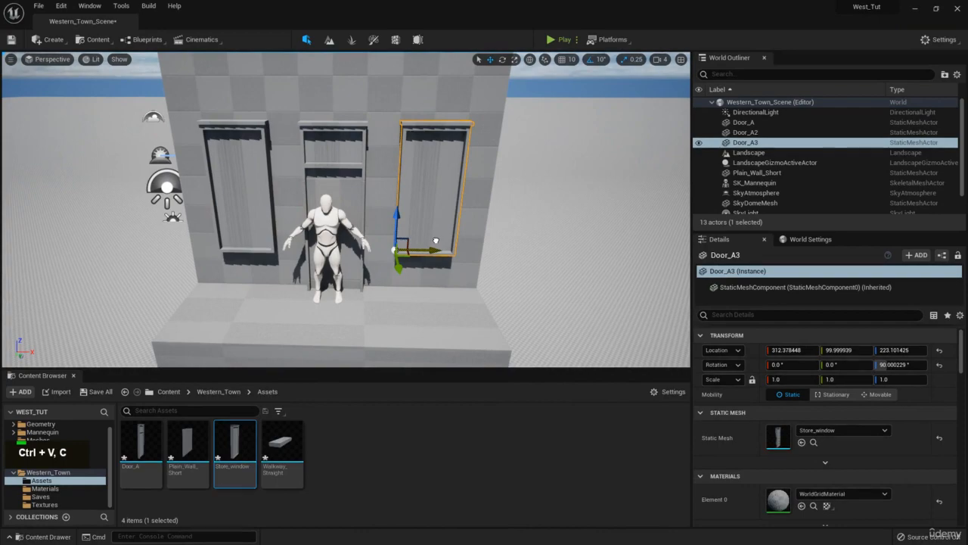
- Compare the door and window layout with the shop reference photo, examining the store front from several angles
{"action": "key", "text": "w"}
{"action": "right_click_drag", "start_coordinate": [436, 241], "coordinate": [384, 221]}
{"action": "key", "text": "d"}
{"action": "key", "text": "s"}
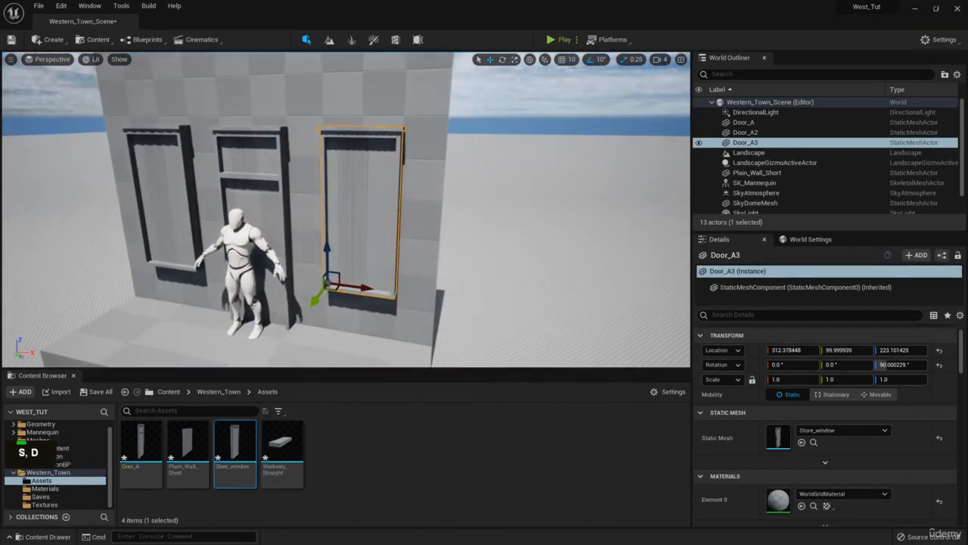
{"action": "right_click_drag", "start_coordinate": [967, 250], "coordinate": [418, 142]}
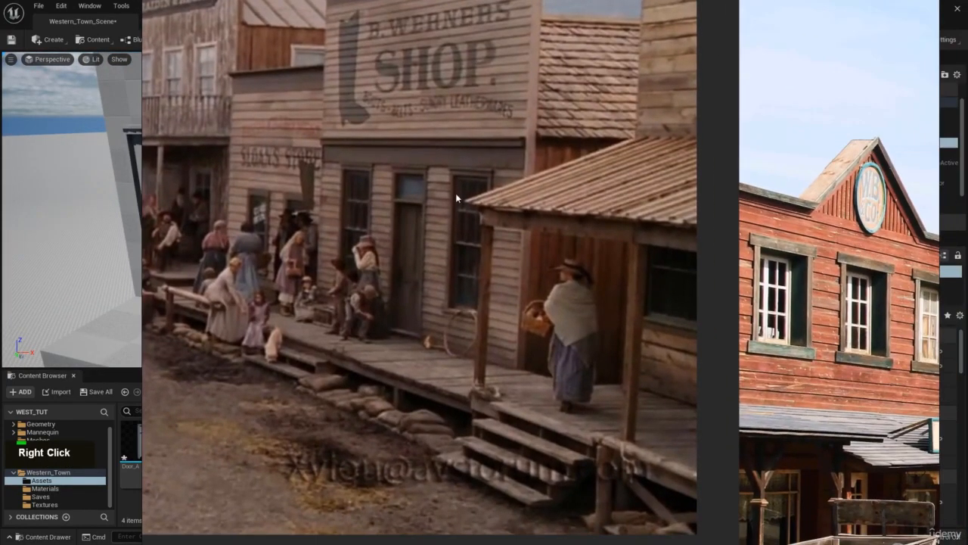
{"action": "right_click_drag", "start_coordinate": [400, 208], "coordinate": [967, 203]}
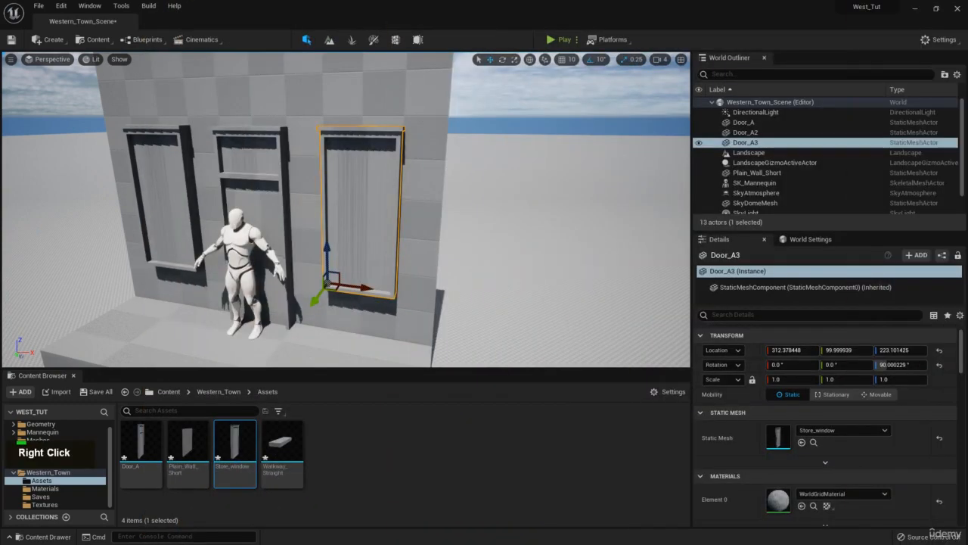
{"action": "right_click_drag", "start_coordinate": [349, 164], "coordinate": [309, 107]}
{"action": "key", "text": "s"}
{"action": "key", "text": "d"}
{"action": "key", "text": "q"}
{"action": "key", "text": "w"}
{"action": "right_click_drag", "start_coordinate": [967, 239], "coordinate": [967, 303]}
{"action": "scroll", "coordinate": [316, 238], "scroll_direction": "down", "scroll_amount": 3}
{"action": "scroll", "coordinate": [316, 243], "scroll_direction": "up", "scroll_amount": 2}
- Slide the second store window farther from the door to about X 336
{"action": "key", "text": "w"}
{"action": "right_click_drag", "start_coordinate": [344, 199], "coordinate": [376, 223]}
{"action": "key", "text": "a"}
{"action": "left_click_drag", "start_coordinate": [369, 308], "coordinate": [391, 309]}
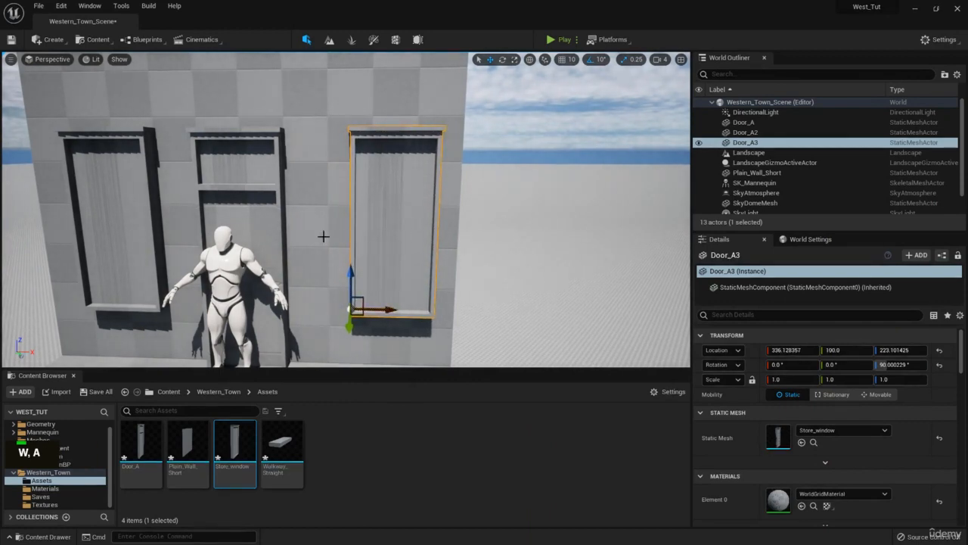
- Examine the spacing and proportions of the door and both store windows across the wall
{"action": "key", "text": "s"}
{"action": "right_click_drag", "start_coordinate": [323, 237], "coordinate": [316, 259]}
{"action": "left_click", "coordinate": [316, 259]}
{"action": "mouse_move", "coordinate": [311, 268]}
{"action": "left_mouse_down"}
{"action": "mouse_move", "coordinate": [282, 267]}
{"action": "mouse_move", "coordinate": [295, 266]}
{"action": "left_mouse_up"}
{"action": "right_click_drag", "start_coordinate": [422, 151], "coordinate": [424, 120]}
{"action": "key", "text": "a"}
{"action": "left_click", "coordinate": [422, 151]}
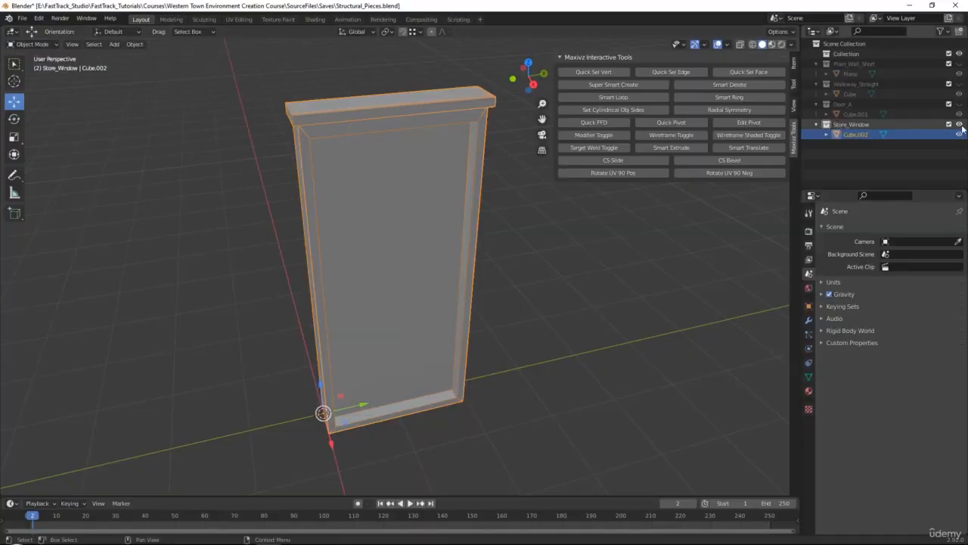
- Switch to Blender, hide the Store_Window collection, and unhide Plain_Wall_Short and select its wall plane
{"action": "left_click", "coordinate": [959, 125]}
{"action": "left_click", "coordinate": [960, 64]}
{"action": "left_click", "coordinate": [473, 196]}
{"action": "scroll", "coordinate": [472, 198], "scroll_direction": "down", "scroll_amount": 2}
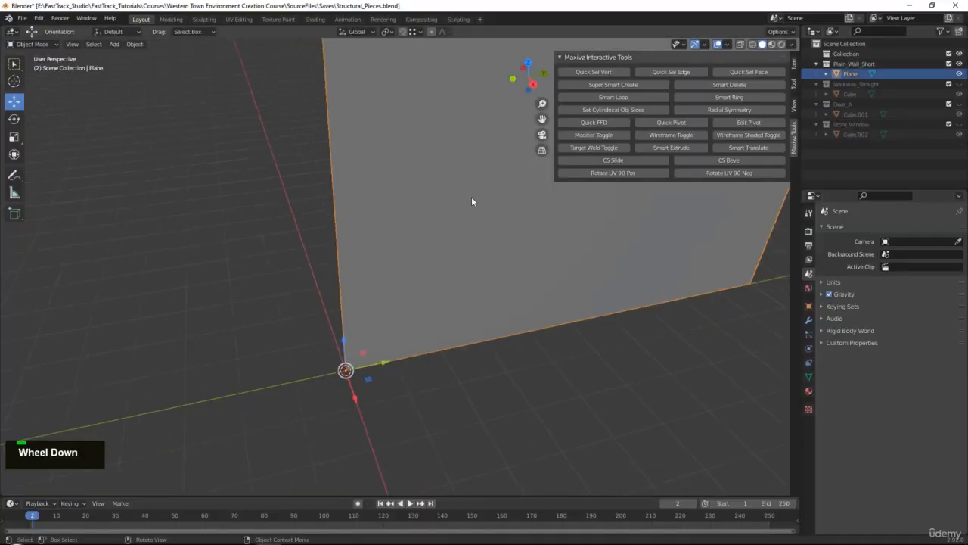
{"action": "scroll", "coordinate": [471, 201], "scroll_direction": "down", "scroll_amount": 5}
{"action": "middle_click_drag", "start_coordinate": [580, 236], "coordinate": [542, 258]}
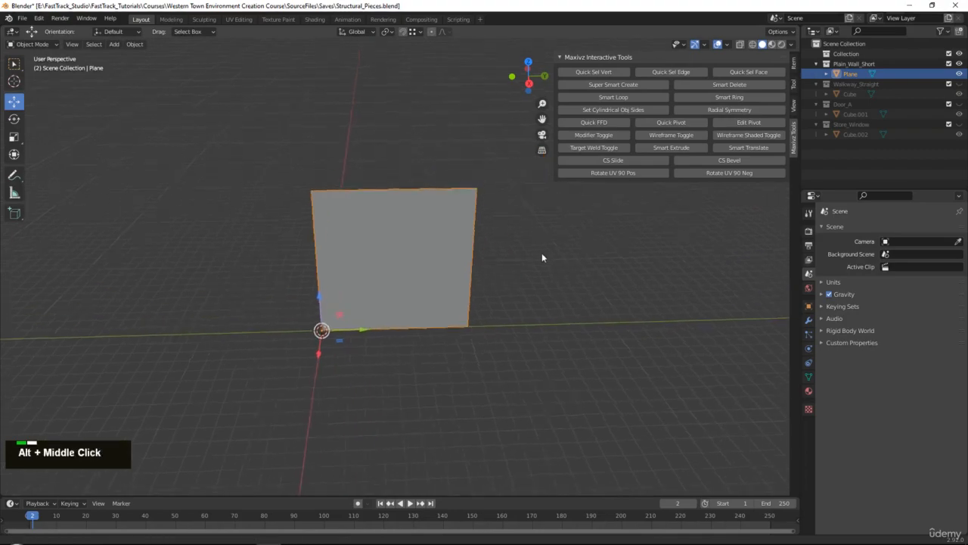
- Set the short wall plane's dimensions to 8 m in X and 12 m in Y
{"action": "scroll", "coordinate": [542, 258], "scroll_direction": "up", "scroll_amount": 1}
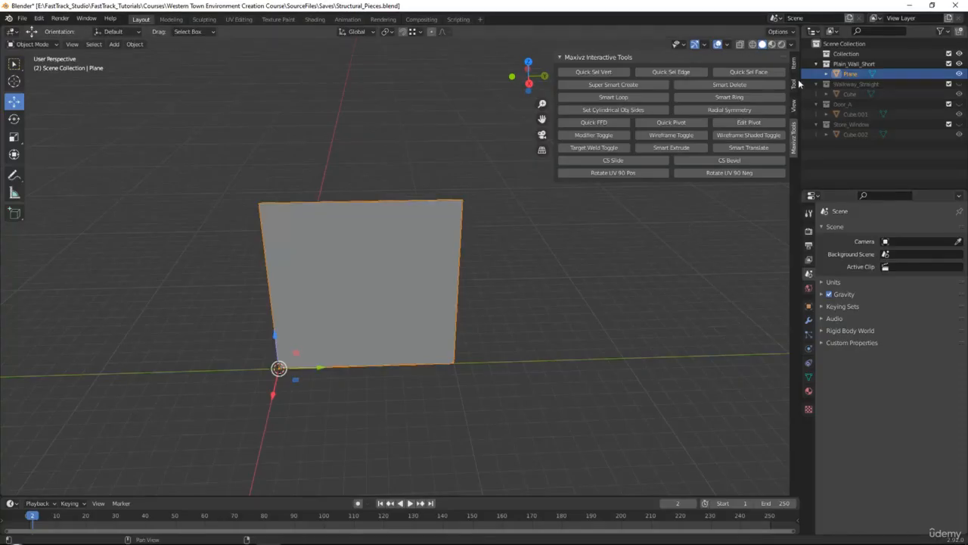
{"action": "left_click", "coordinate": [794, 64]}
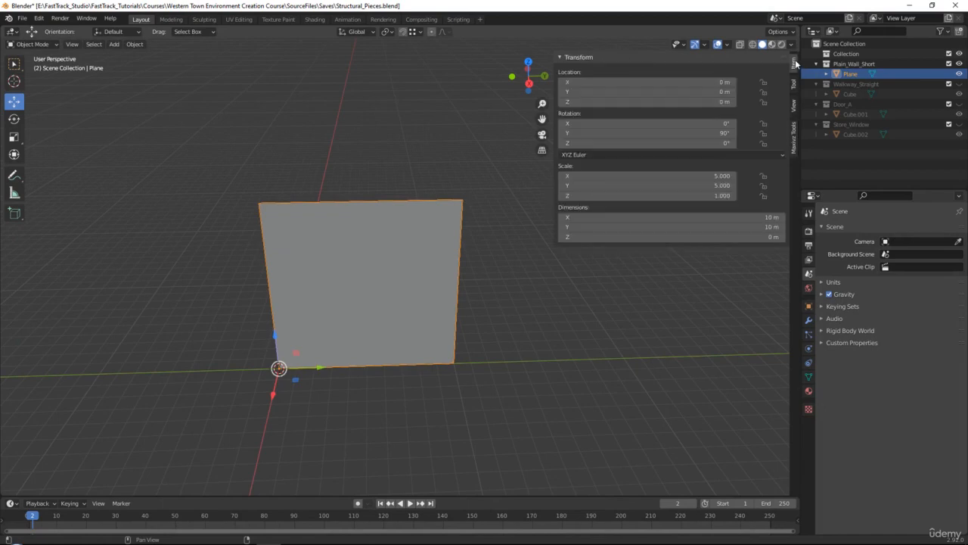
{"action": "left_click", "coordinate": [695, 177]}
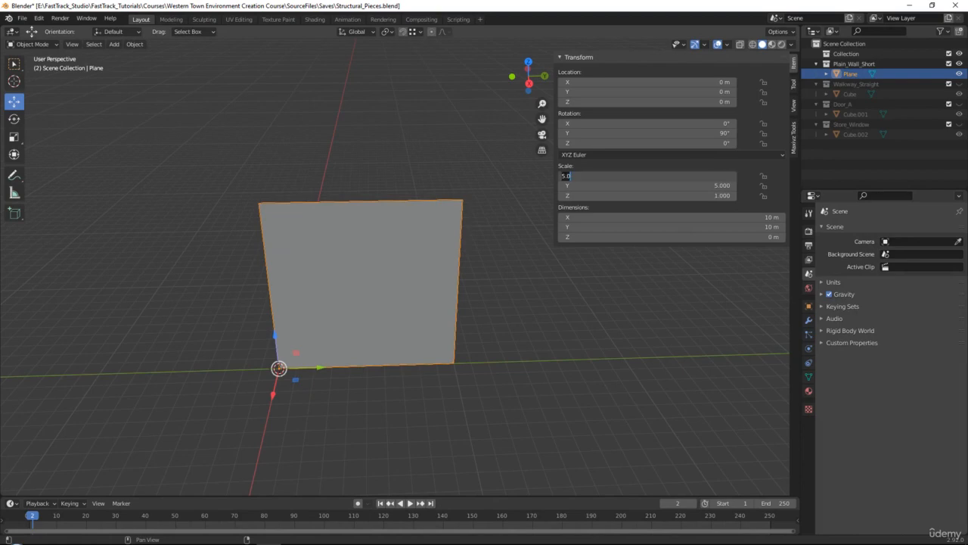
{"action": "double_click", "coordinate": [740, 218]}
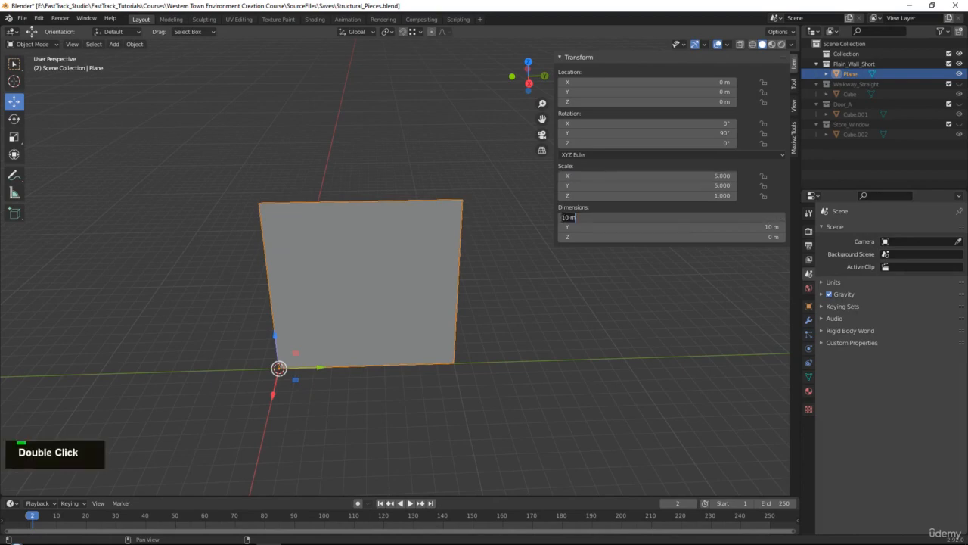
{"action": "type", "text": "12"}
{"action": "key", "text": "Return"}
{"action": "left_click", "coordinate": [739, 218]}
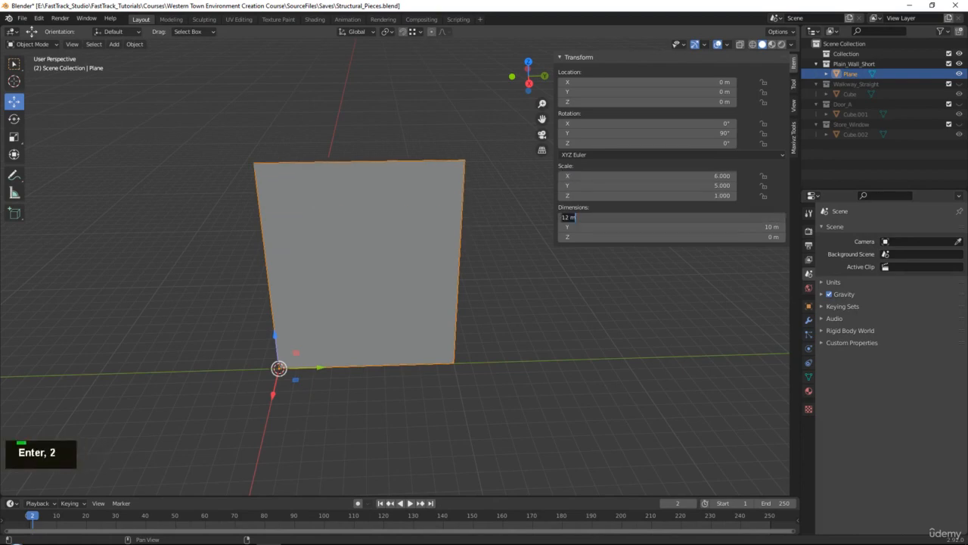
{"action": "type", "text": "8"}
{"action": "key", "text": "Return"}
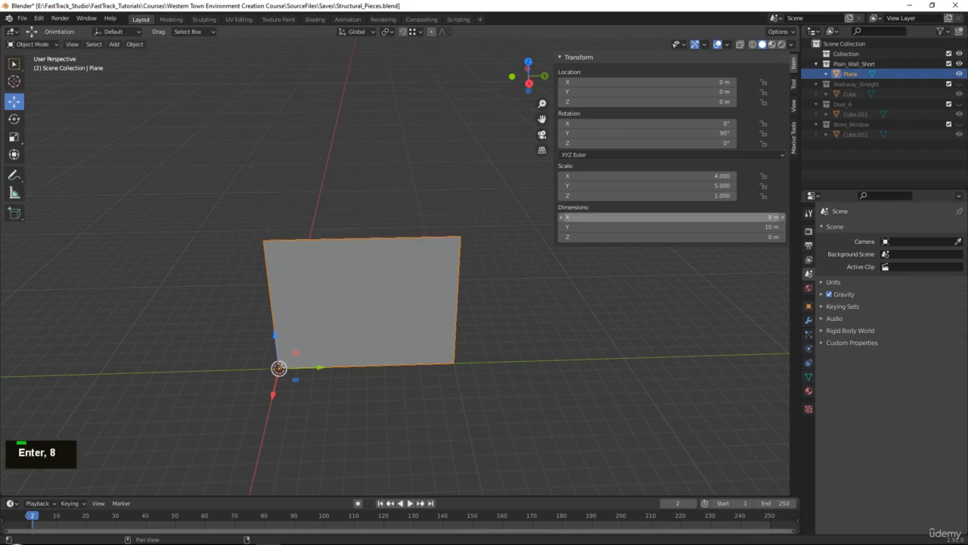
{"action": "left_click", "coordinate": [749, 227]}
{"action": "type", "text": "12"}
{"action": "key", "text": "Return"}
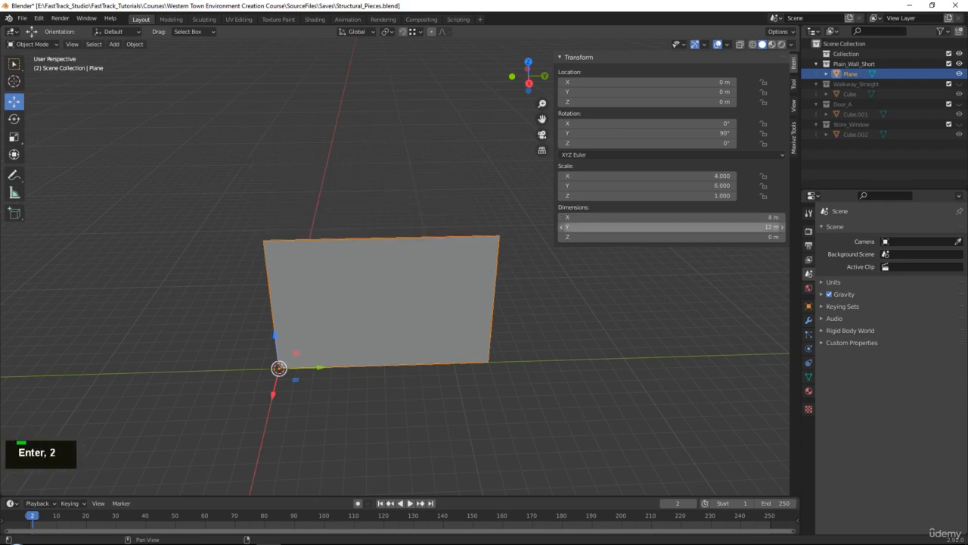
- Export the selected wall as FBX over Plain_Wall_Short.fbx, and switch to Unreal to reimport the Plain_Wall_Short asset
{"action": "left_click", "coordinate": [23, 19]}
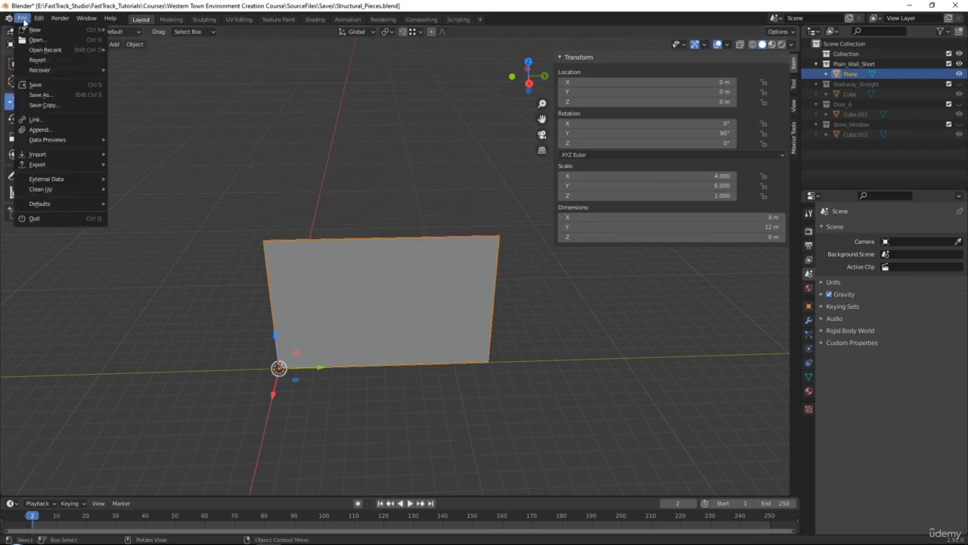
{"action": "mouse_move", "coordinate": [58, 163]}
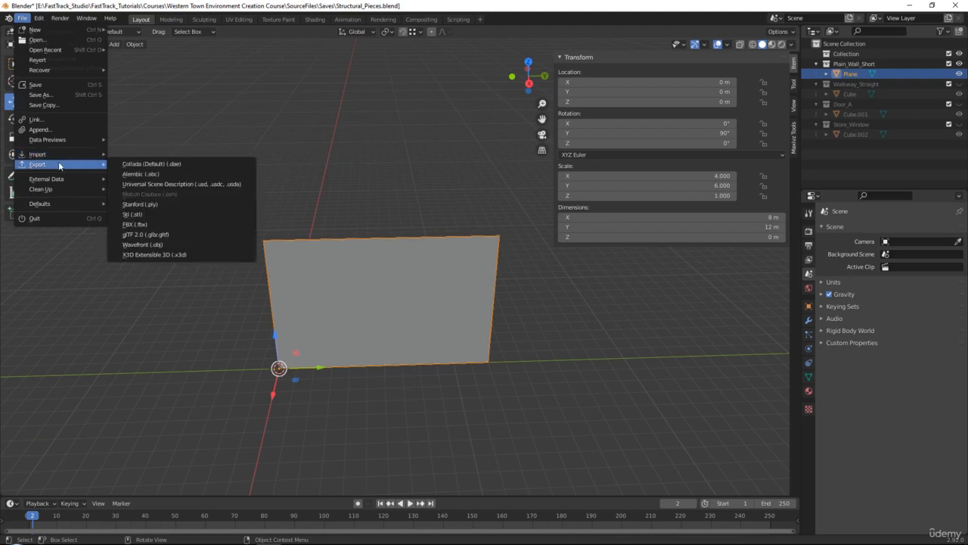
{"action": "left_click", "coordinate": [146, 225]}
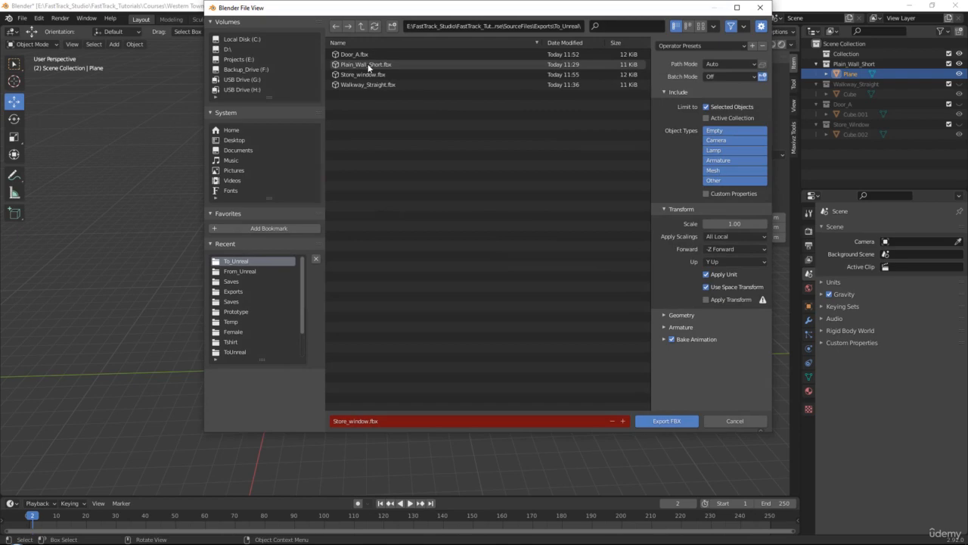
{"action": "double_click", "coordinate": [368, 66]}
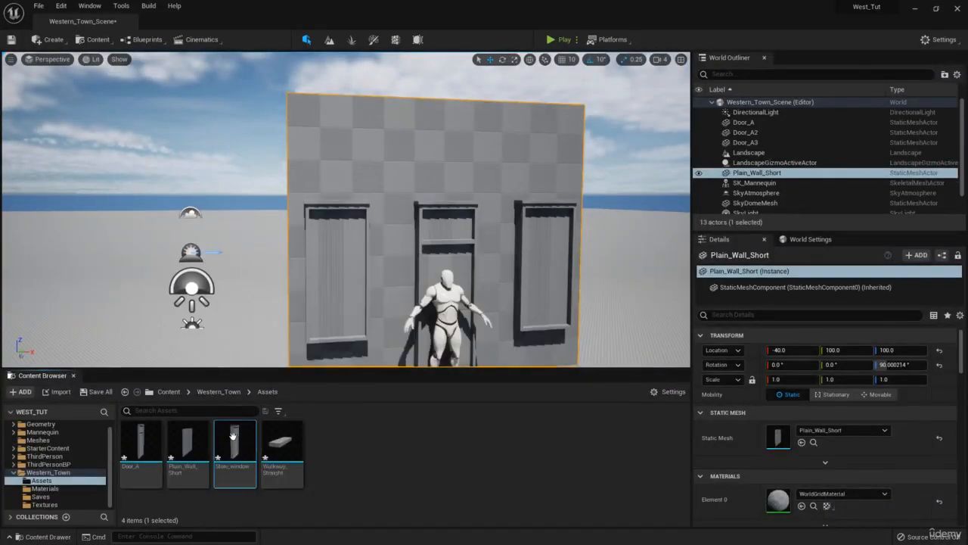
{"action": "right_click", "coordinate": [181, 440]}
{"action": "left_click", "coordinate": [226, 185]}
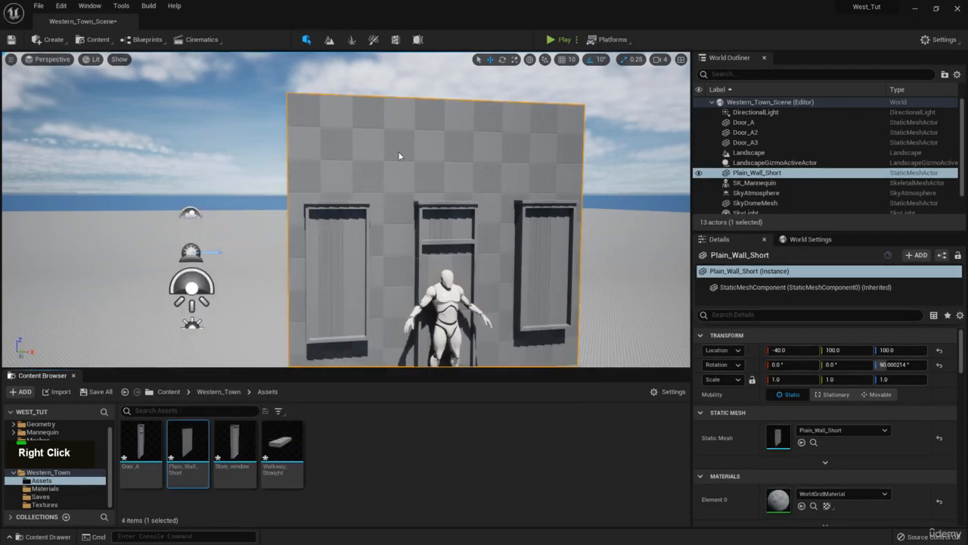
- Examine the resized wall's height and width against the door, store windows and mannequin
{"action": "right_click_drag", "start_coordinate": [415, 150], "coordinate": [404, 158]}
{"action": "key", "text": "q"}
{"action": "key", "text": "d"}
{"action": "key", "text": "e"}
{"action": "key", "text": "w"}
{"action": "right_click_drag", "start_coordinate": [967, 271], "coordinate": [441, 261]}
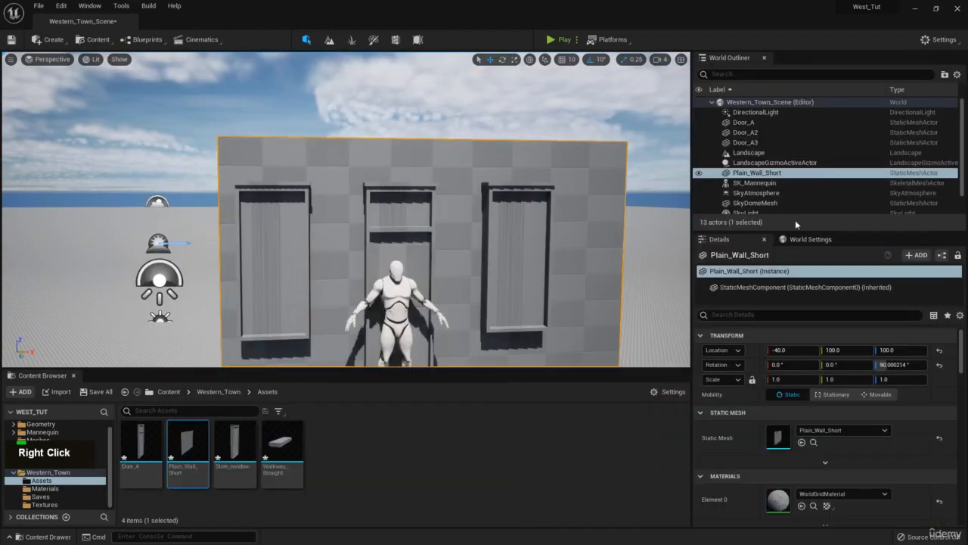
{"action": "mouse_move", "coordinate": [413, 237]}
{"action": "right_mouse_down"}
{"action": "mouse_move", "coordinate": [416, 272]}
{"action": "mouse_move", "coordinate": [413, 238]}
{"action": "right_mouse_up"}
{"action": "key", "text": "d"}
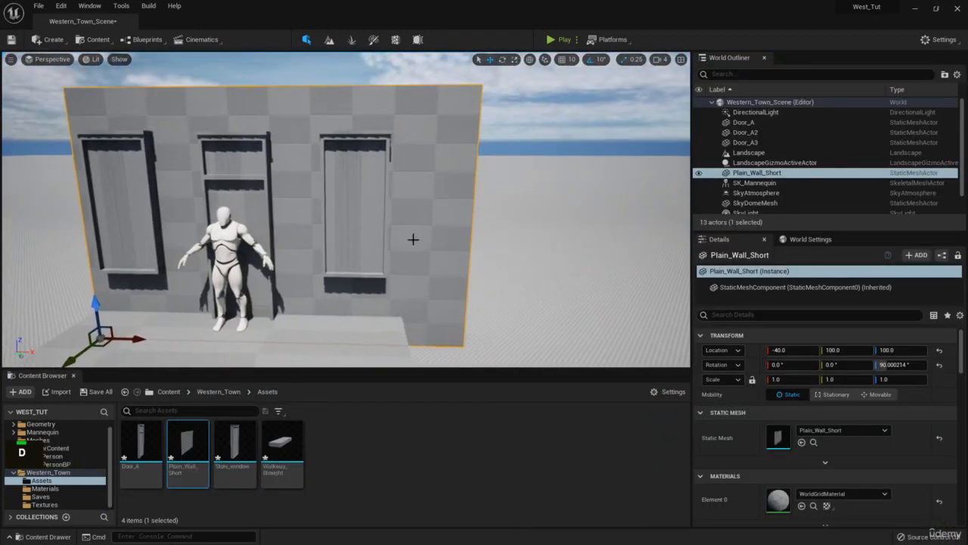
{"action": "key", "text": "a"}
{"action": "right_click_drag", "start_coordinate": [373, 195], "coordinate": [416, 147]}
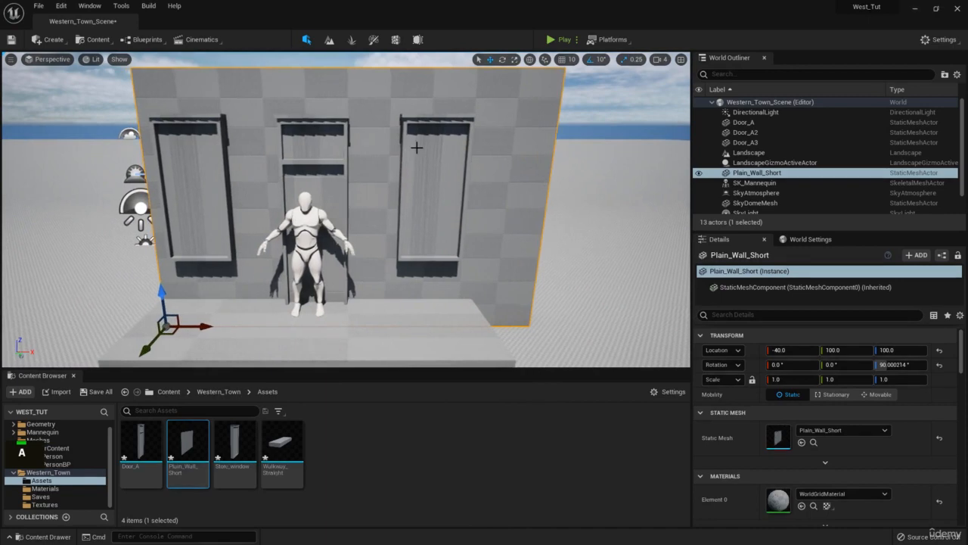
- Select the door and both store windows and slide them together along the wall toward its middle
{"action": "left_click", "coordinate": [416, 148]}
{"action": "left_click", "coordinate": [308, 139], "text": "ctrl"}
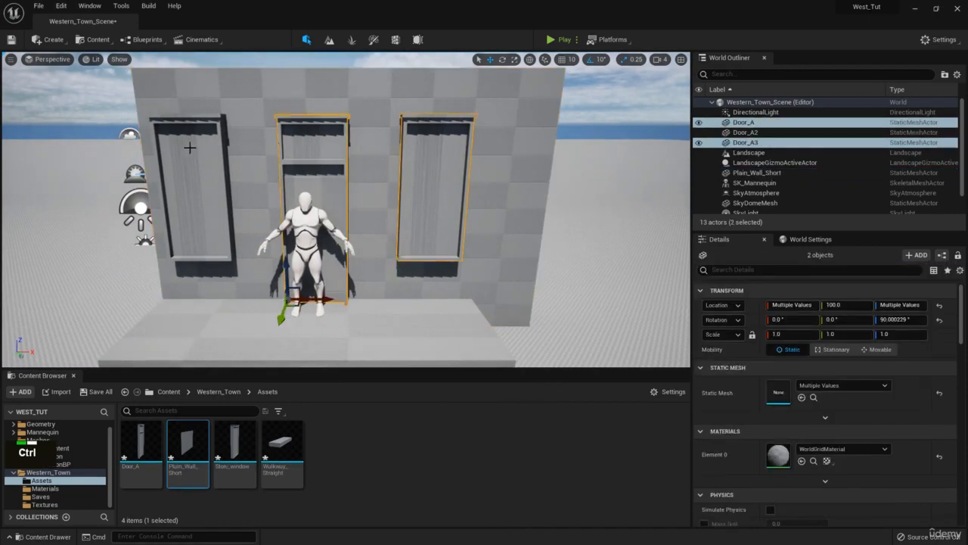
{"action": "left_click", "coordinate": [190, 147], "text": "ctrl"}
{"action": "left_click_drag", "start_coordinate": [211, 253], "coordinate": [243, 261]}
- Compare the layout with the shop reference photo and nudge the selected door and windows slightly along the wall
{"action": "right_click_drag", "start_coordinate": [605, 216], "coordinate": [662, 209]}
{"action": "key", "text": "w"}
{"action": "key", "text": "a"}
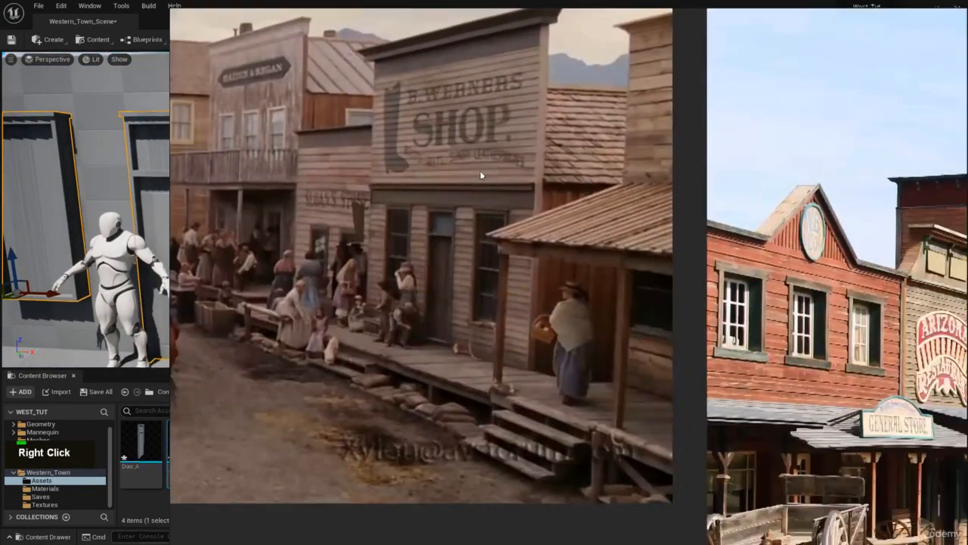
{"action": "right_click_drag", "start_coordinate": [479, 173], "coordinate": [448, 166]}
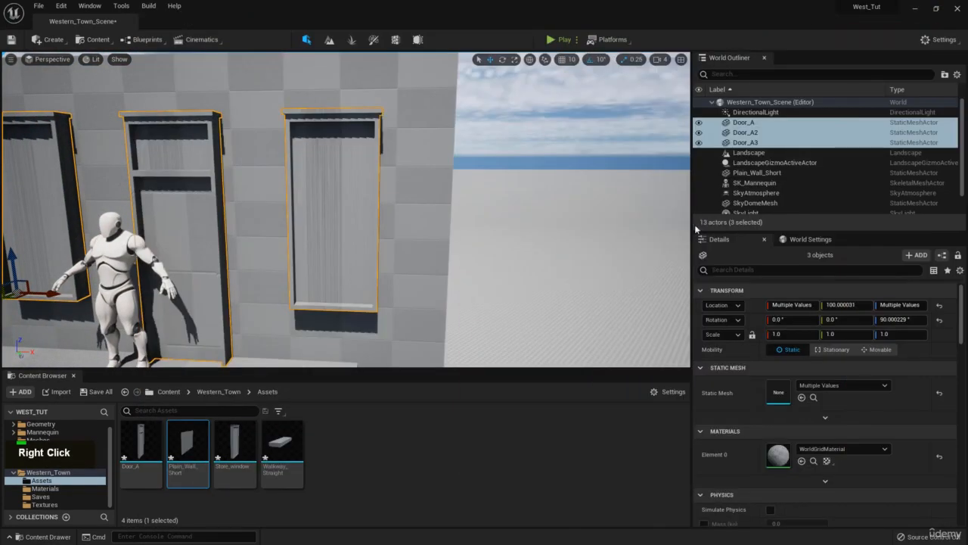
{"action": "key", "text": "s"}
{"action": "right_click_drag", "start_coordinate": [382, 196], "coordinate": [377, 197]}
{"action": "left_click_drag", "start_coordinate": [218, 266], "coordinate": [223, 266]}
{"action": "right_click_drag", "start_coordinate": [224, 265], "coordinate": [224, 262]}
- Examine the store front from several angles, checking the wall's proportions against the door, windows and walkway
{"action": "key", "text": "w"}
{"action": "key", "text": "d"}
{"action": "key", "text": "s"}
{"action": "key", "text": "a"}
{"action": "key", "text": "d"}
{"action": "key", "text": "q"}
{"action": "key", "text": "e"}
{"action": "key", "text": "d"}
{"action": "key", "text": "s"}
{"action": "key", "text": "w"}
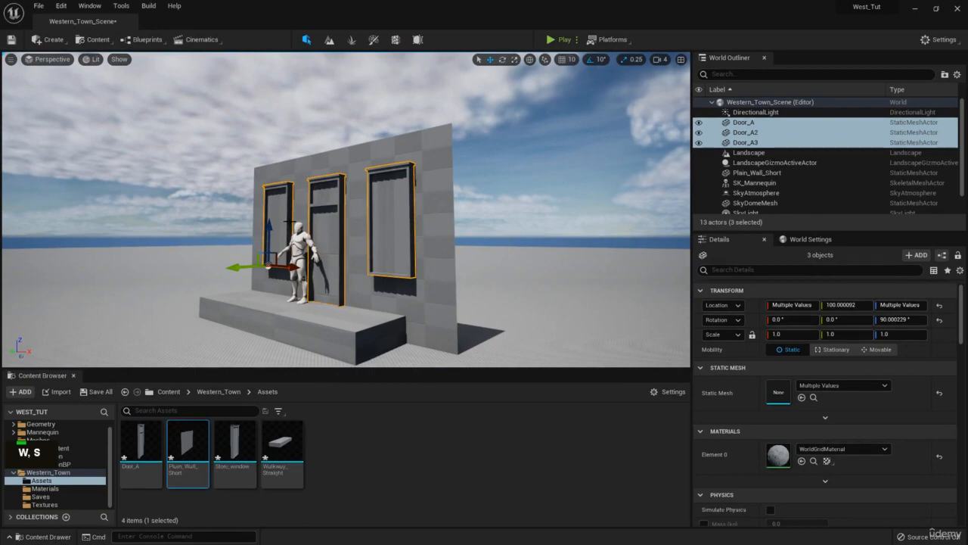
{"action": "right_click_drag", "start_coordinate": [289, 221], "coordinate": [290, 222]}
{"action": "key", "text": "w"}
{"action": "key", "text": "s"}
{"action": "key", "text": "a"}
{"action": "key", "text": "e"}
{"action": "key", "text": "s"}
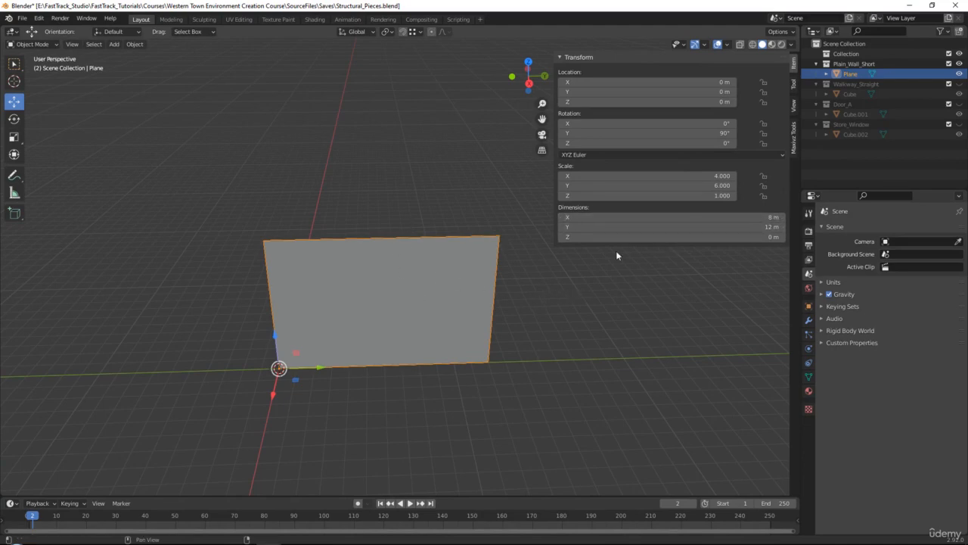
- Switch to Blender, duplicate the short wall plane by copy and paste, and place the copy in a new collection
{"action": "middle_click", "coordinate": [586, 314], "text": "alt"}
{"action": "key", "text": "ctrl+c"}
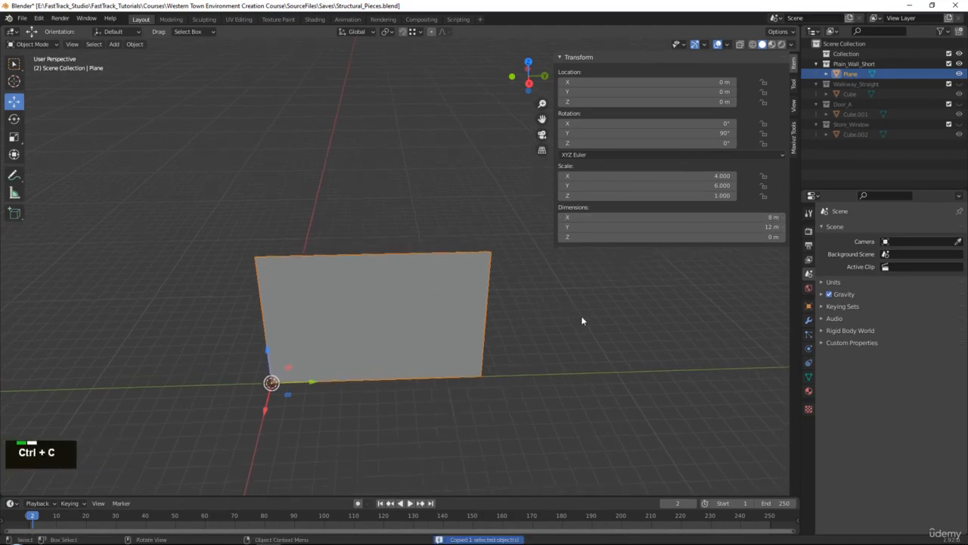
{"action": "key", "text": "ctrl+v"}
{"action": "right_click", "coordinate": [833, 146]}
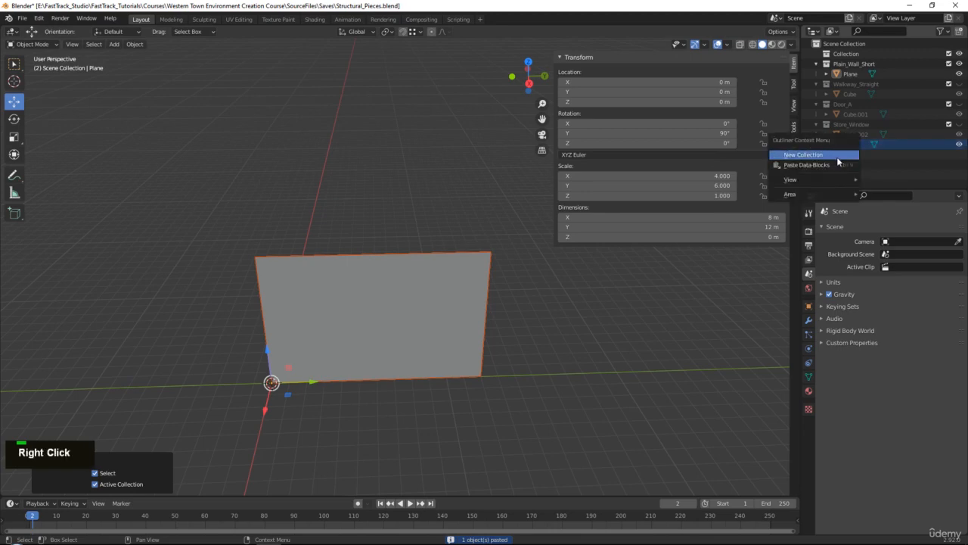
{"action": "left_click", "coordinate": [845, 155]}
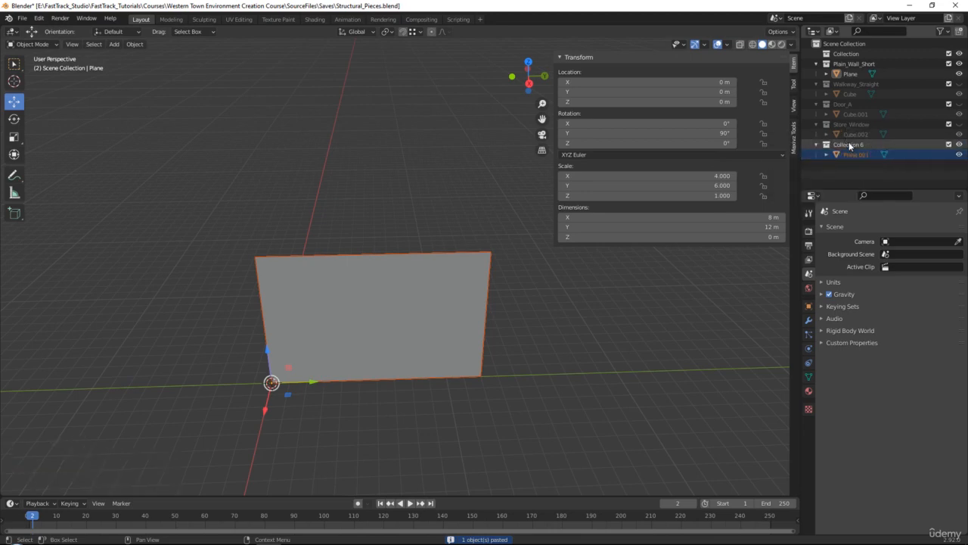
- Rename the new collection Plain_Wall_Long
{"action": "double_click", "coordinate": [849, 143]}
{"action": "type", "text": "Plain"}
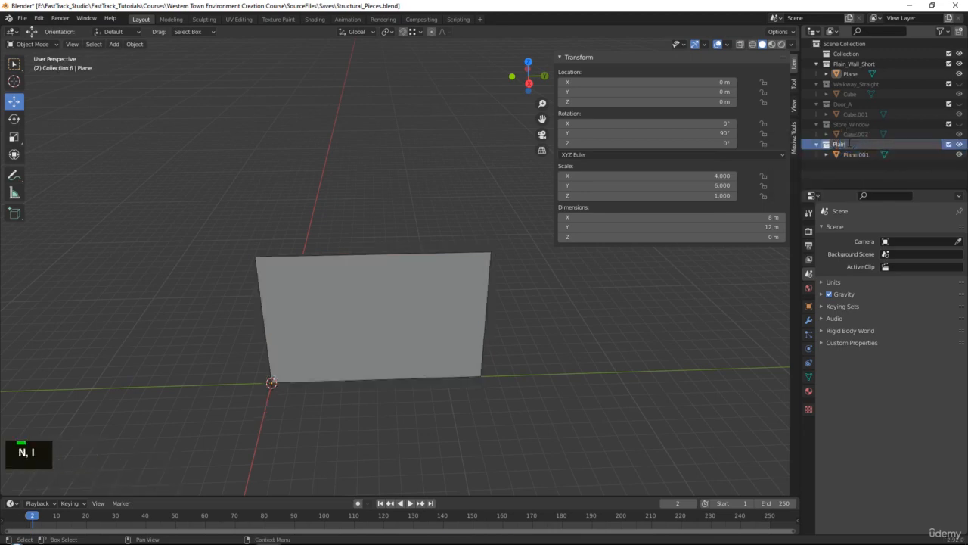
{"action": "type", "text": "_Wall_"}
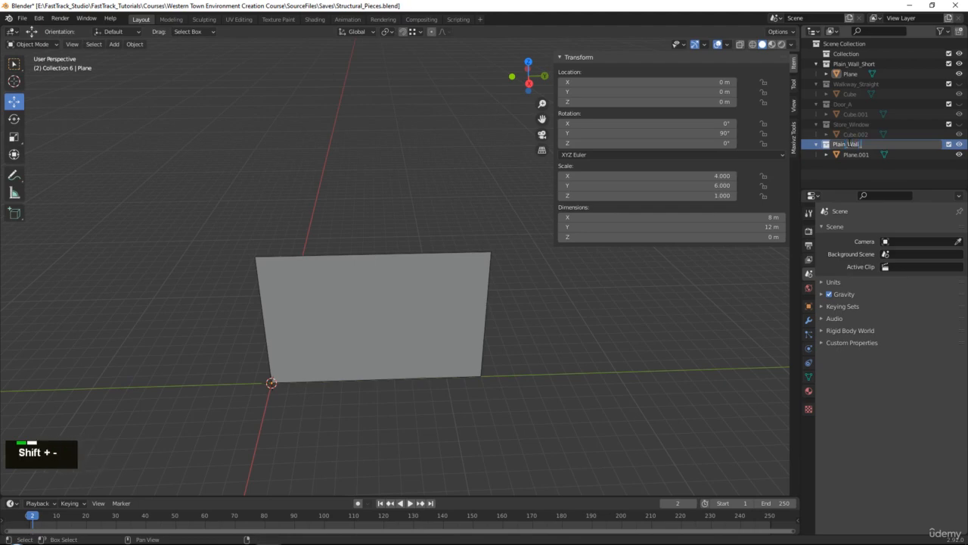
{"action": "type", "text": "Long"}
{"action": "key", "text": "Return"}
- Set the Plain_Wall_Long plane's Y dimension to 24 m and hide the Plain_Wall_Short collection
{"action": "left_click", "coordinate": [865, 154]}
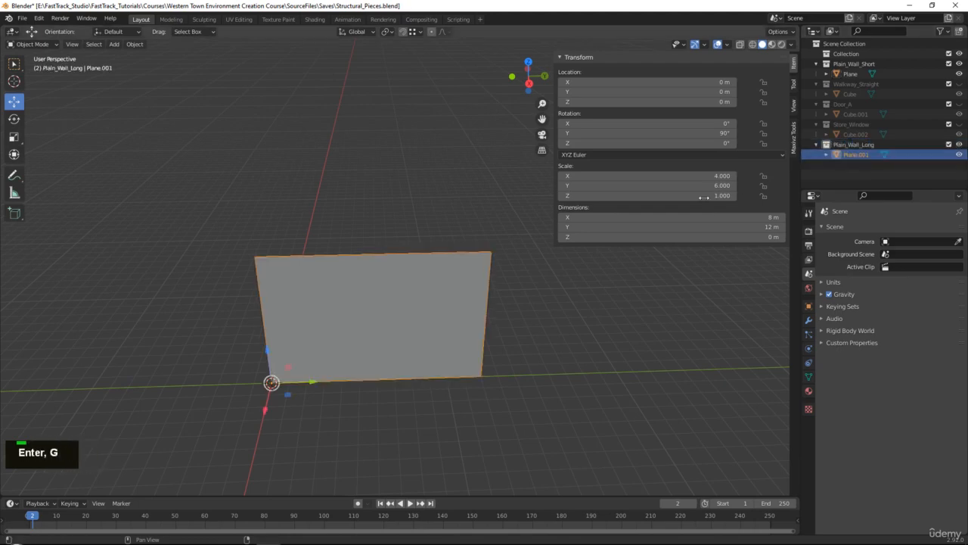
{"action": "left_click", "coordinate": [704, 218]}
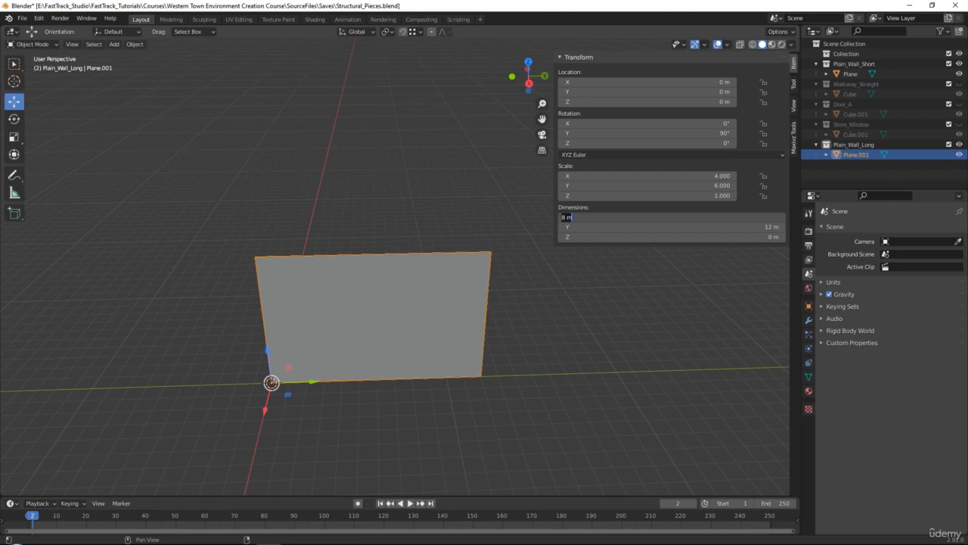
{"action": "double_click", "coordinate": [573, 227]}
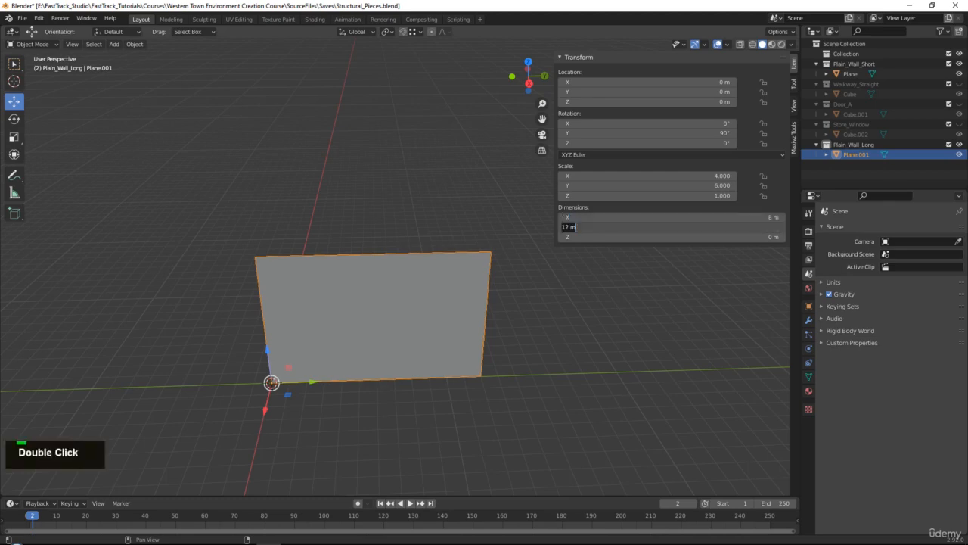
{"action": "type", "text": "24"}
{"action": "key", "text": "Return"}
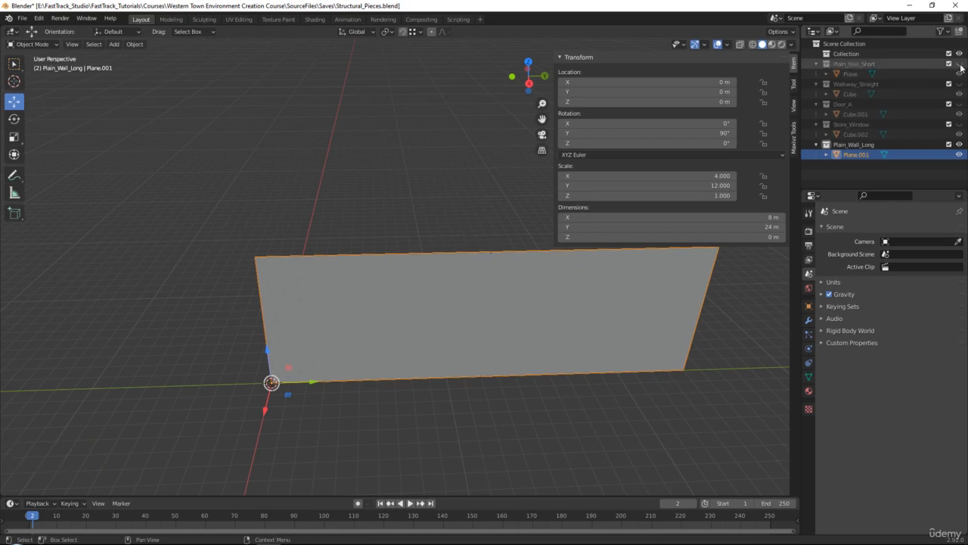
- Export the selected long wall as an FBX file named Plain_Wall_Long in the To_Unreal folder
{"action": "left_click", "coordinate": [23, 19]}
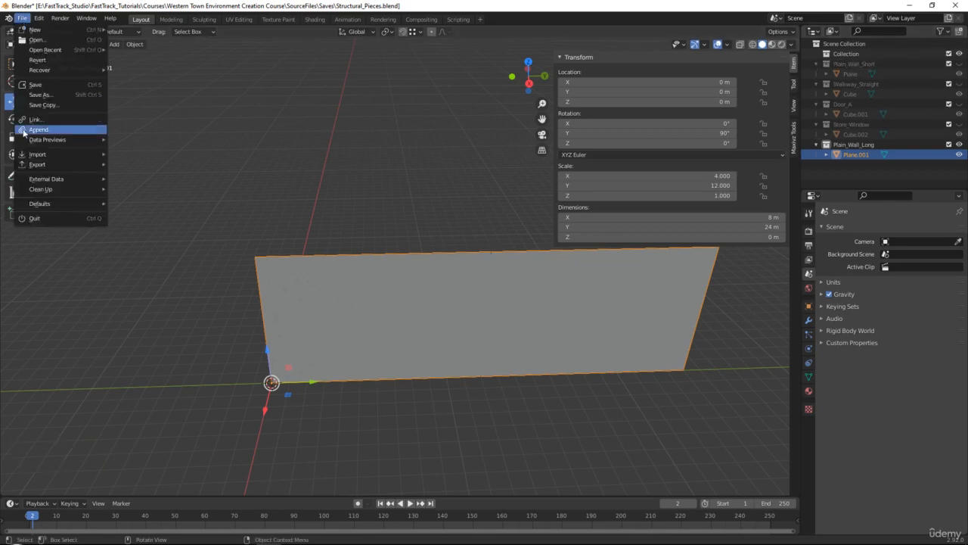
{"action": "mouse_move", "coordinate": [46, 164]}
{"action": "left_click", "coordinate": [164, 225]}
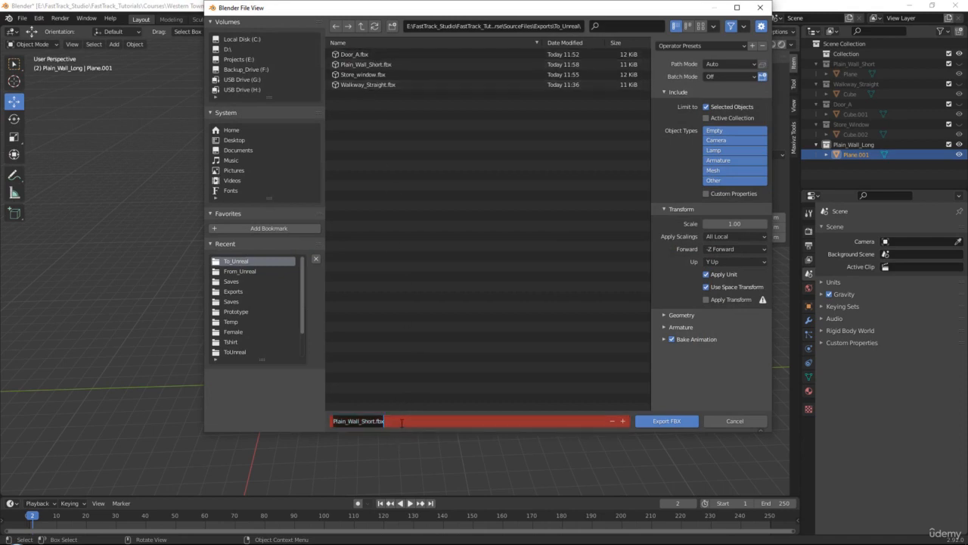
{"action": "double_click", "coordinate": [371, 421]}
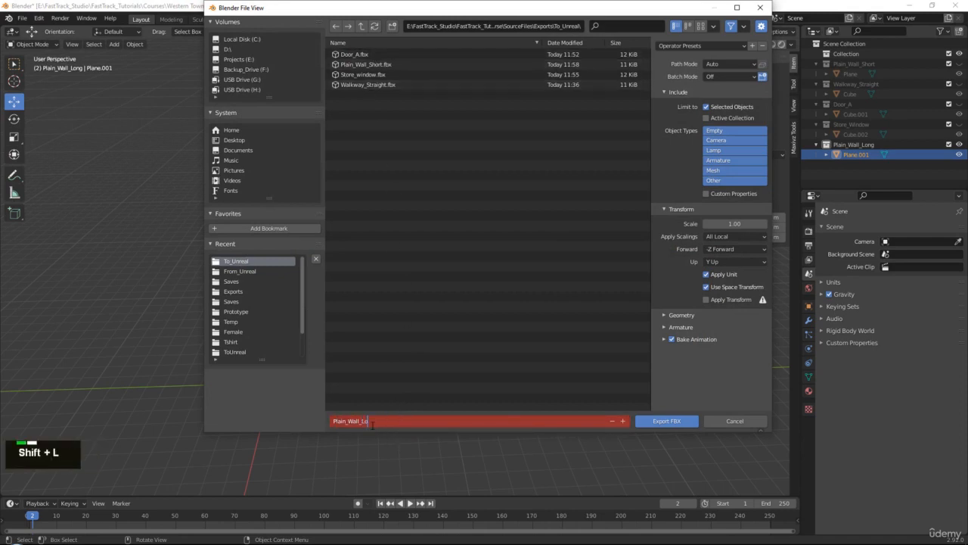
{"action": "type", "text": "Long"}
{"action": "key", "text": "Return"}
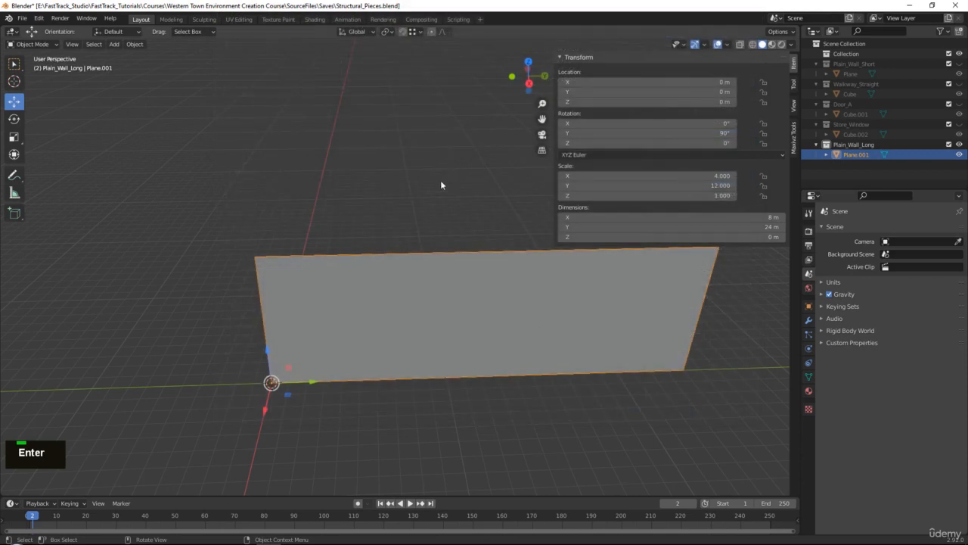
- Hide the Plain_Wall_Long collection and unhide Walkway_Straight
{"action": "left_click", "coordinate": [960, 144]}
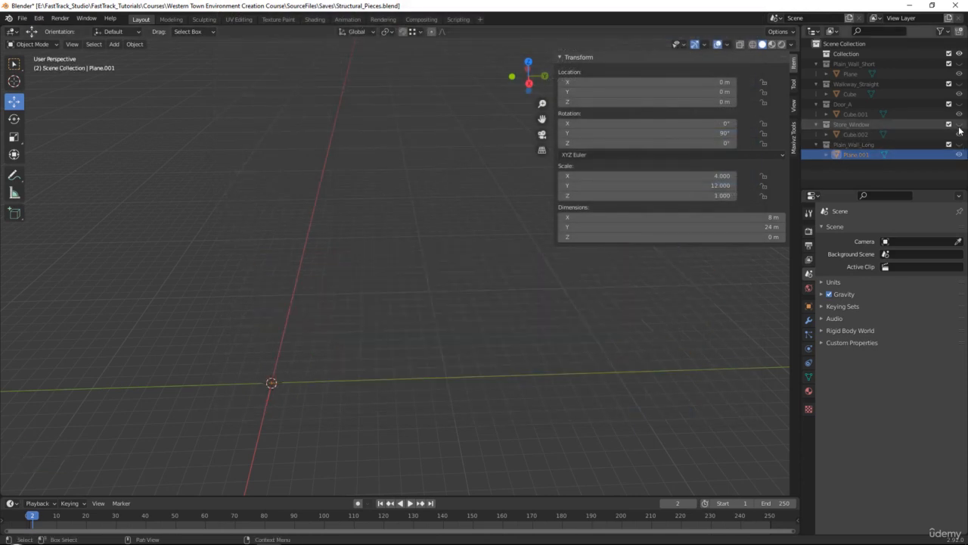
{"action": "left_click", "coordinate": [960, 84]}
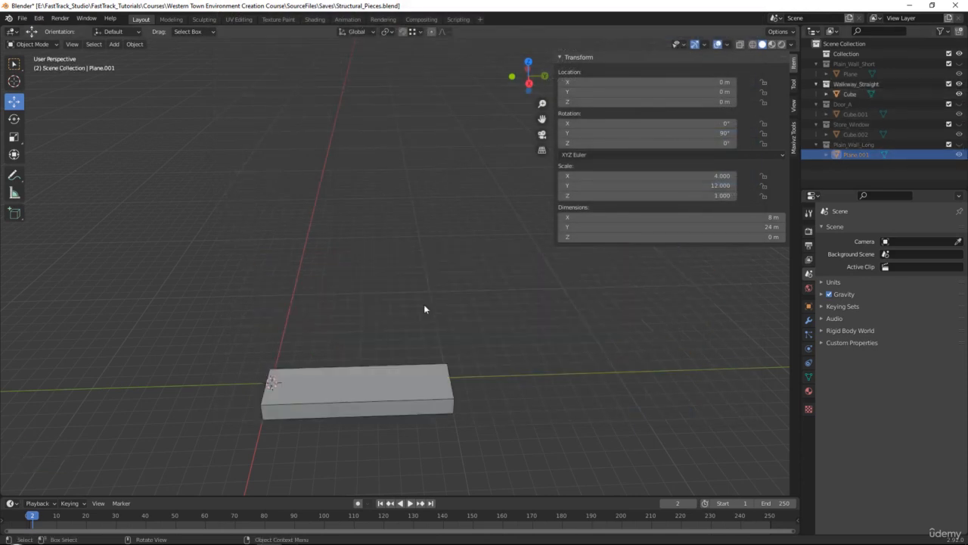
- Set the straight walkway block's Y dimension to 12 m
{"action": "left_click", "coordinate": [393, 398]}
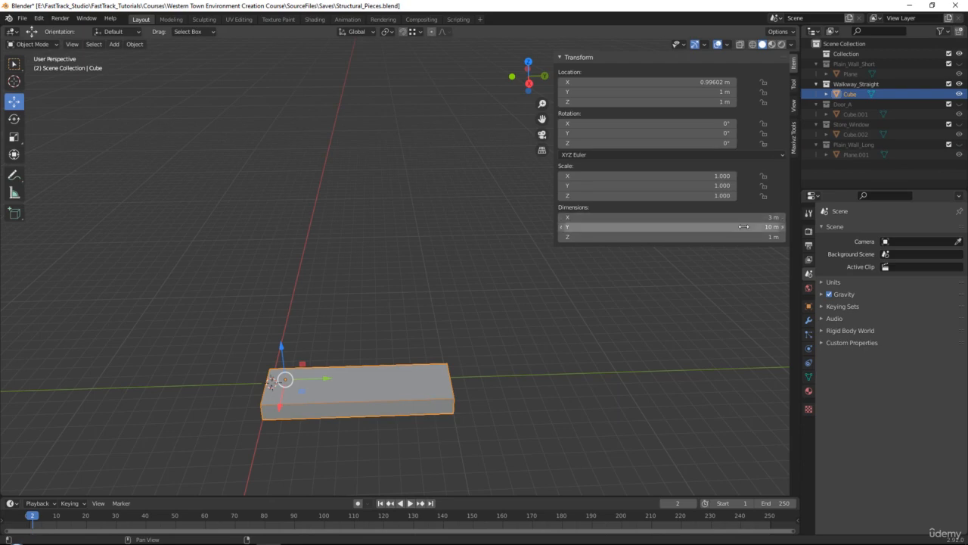
{"action": "type", "text": "12"}
{"action": "key", "text": "Return"}
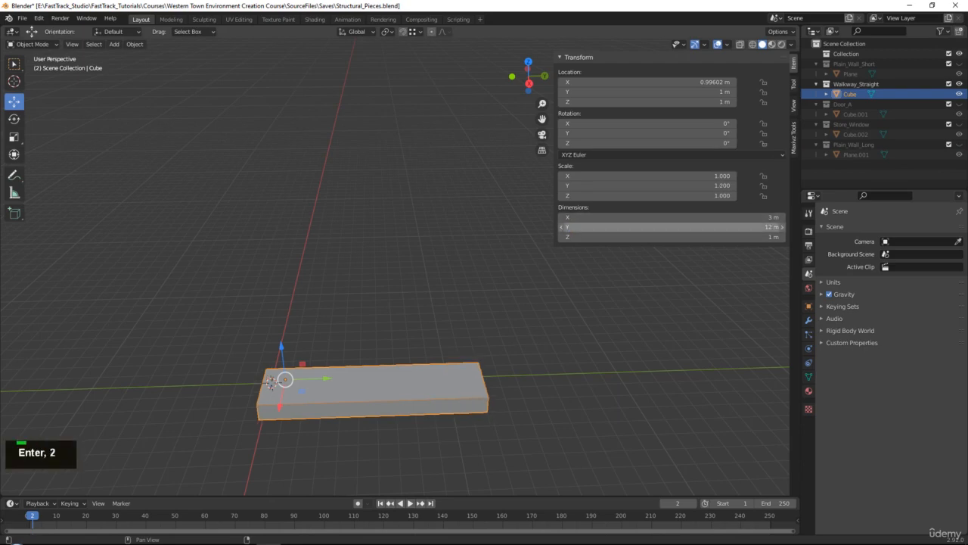
- Enable snapping and use Edit Pivot to move the walkway's pivot to its bottom corner nearest the world origin
{"action": "scroll", "coordinate": [408, 285], "scroll_direction": "up", "scroll_amount": 3}
{"action": "middle_click_drag", "start_coordinate": [409, 286], "coordinate": [531, 329]}
{"action": "middle_click", "coordinate": [457, 310], "text": "alt"}
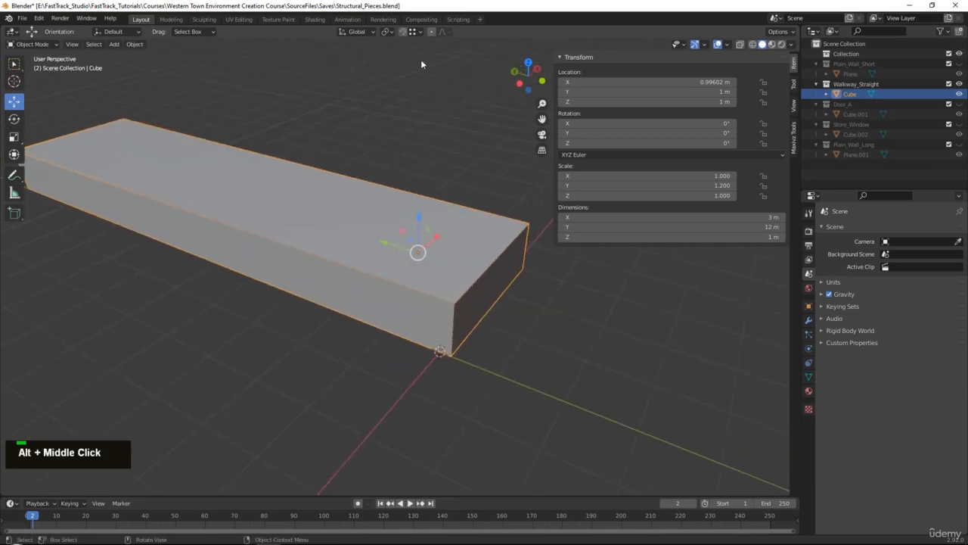
{"action": "key", "text": "ctrl+z"}
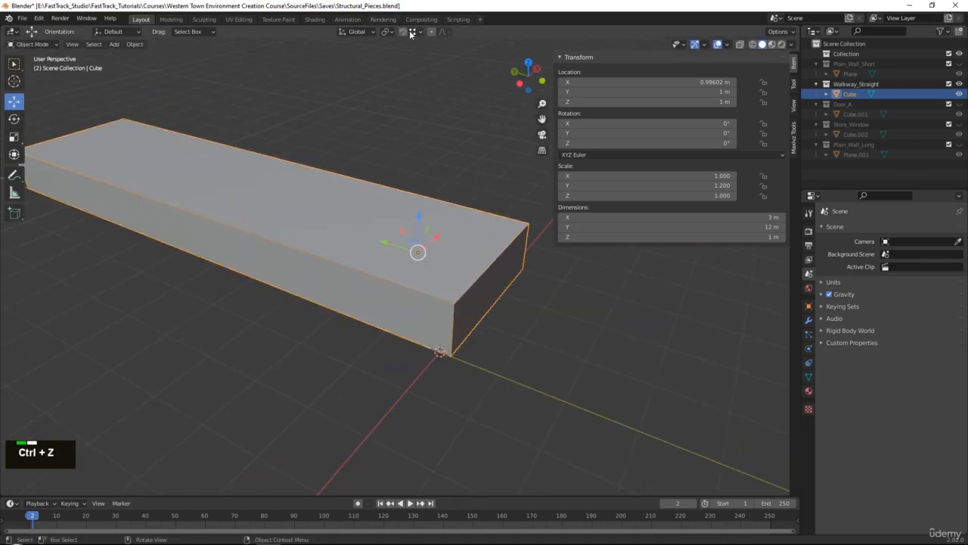
{"action": "left_click_drag", "start_coordinate": [390, 241], "coordinate": [381, 241]}
{"action": "key", "text": "ctrl+z"}
{"action": "left_click", "coordinate": [421, 33]}
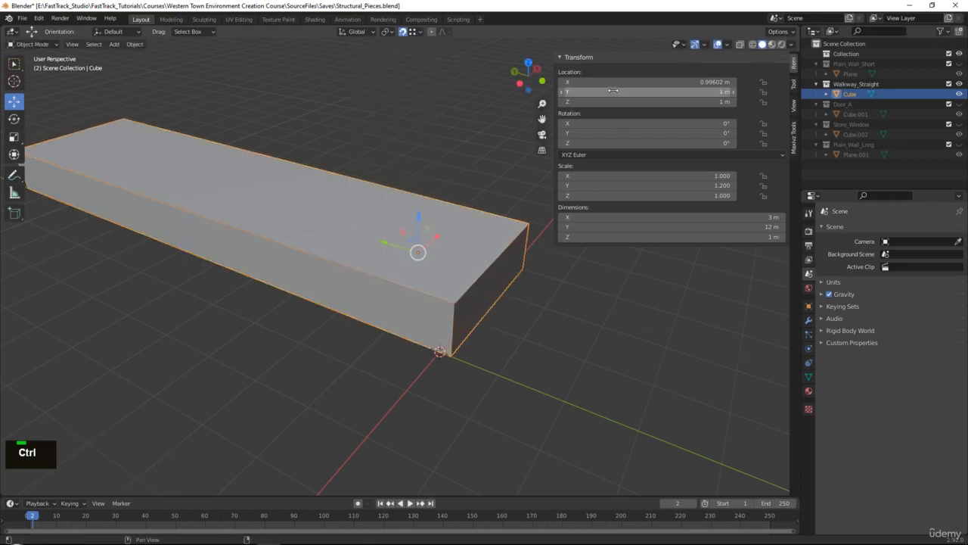
{"action": "left_click", "coordinate": [794, 137]}
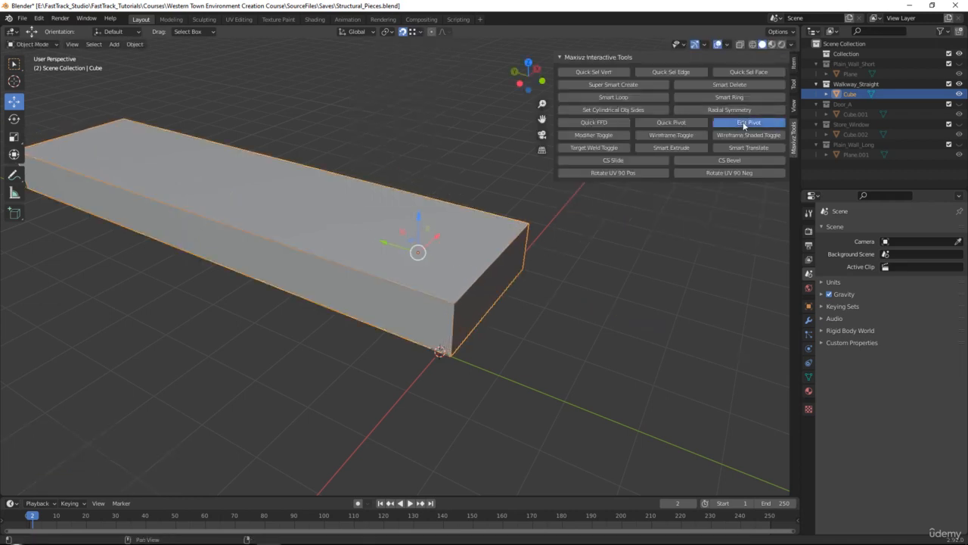
{"action": "left_click", "coordinate": [745, 126]}
{"action": "left_click", "coordinate": [453, 363]}
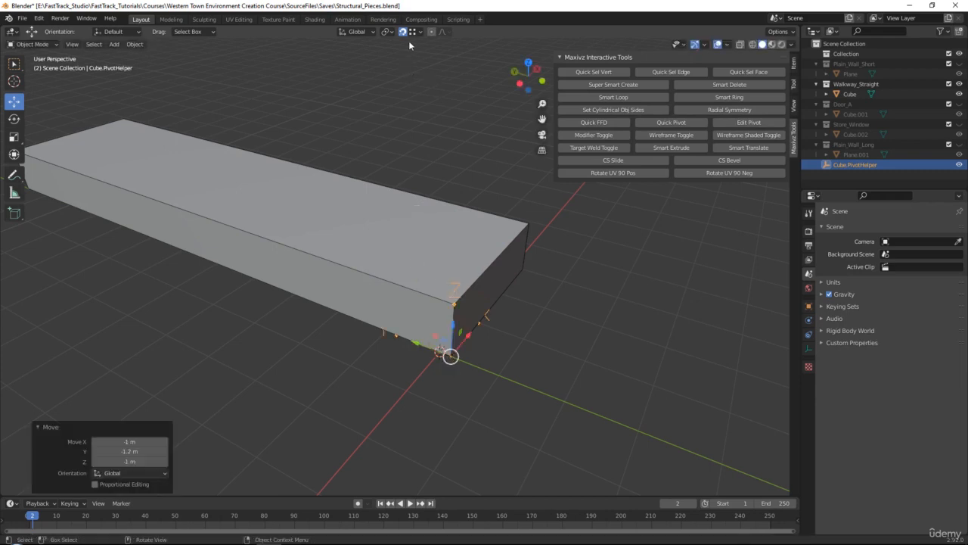
{"action": "left_click", "coordinate": [750, 124]}
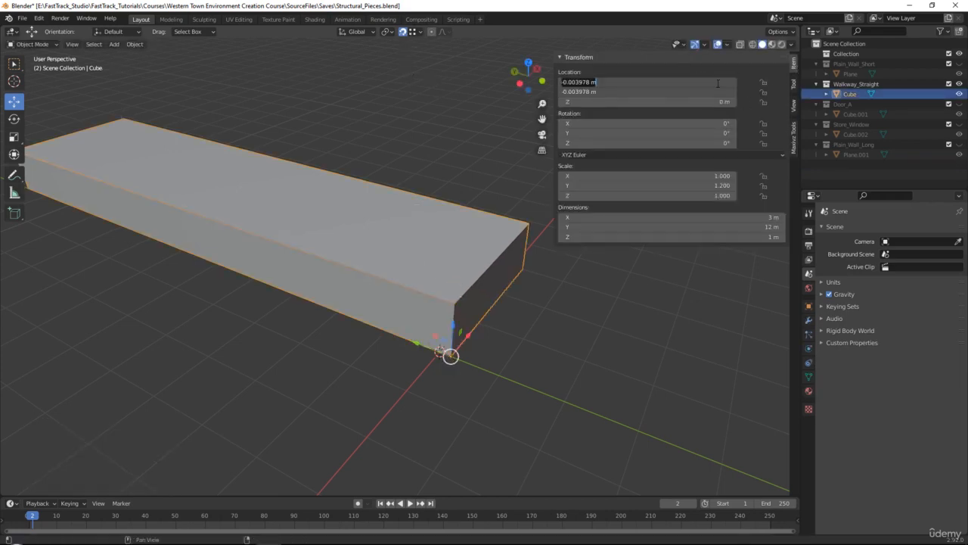
- Set the walkway's X and Y location to 0 m so its corner sits at the world origin
{"action": "type", "text": "0"}
{"action": "key", "text": "Return"}
{"action": "middle_click_drag", "start_coordinate": [506, 275], "coordinate": [274, 319]}
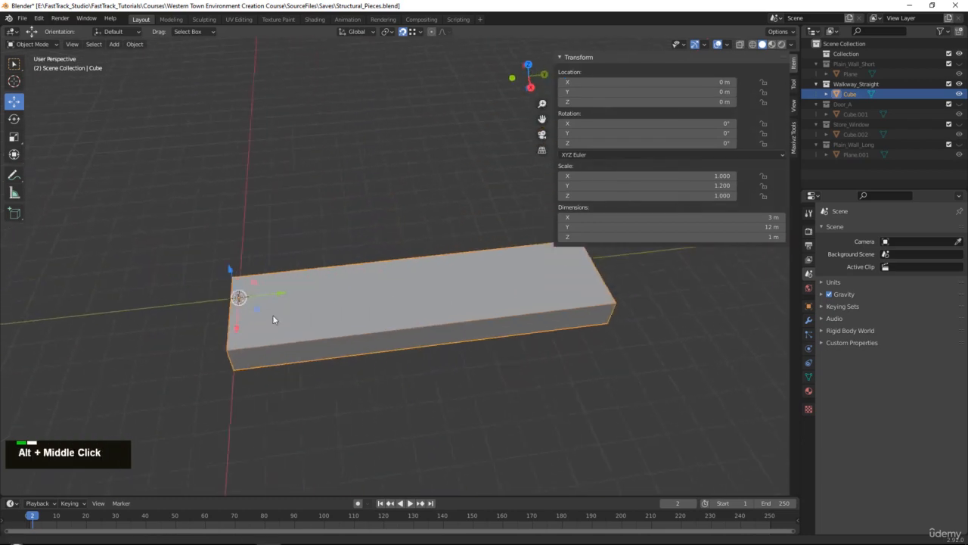
{"action": "middle_click_drag", "start_coordinate": [417, 325], "coordinate": [459, 307]}
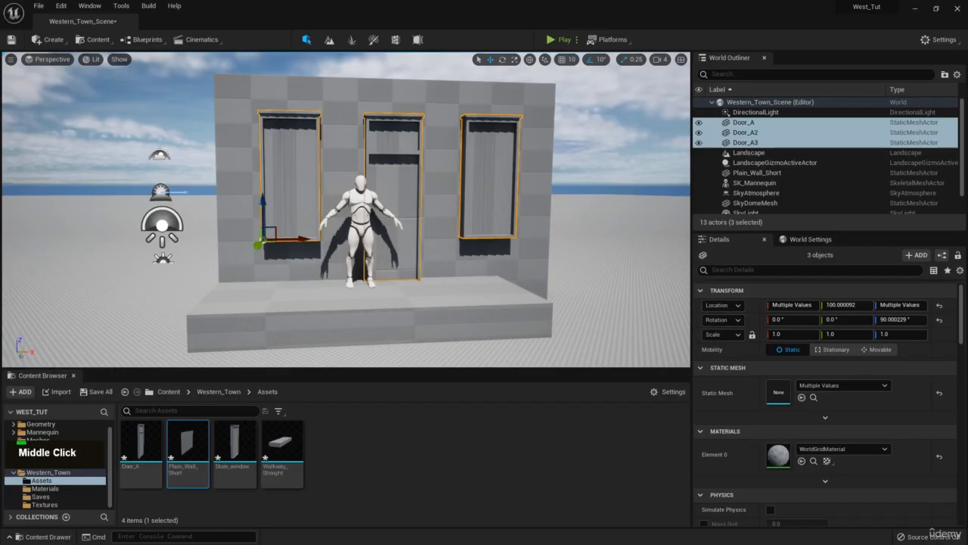
- Switch to Unreal and examine the placed walkway from the side and front of the store wall
{"action": "right_click_drag", "start_coordinate": [156, 152], "coordinate": [189, 163]}
{"action": "key", "text": "w"}
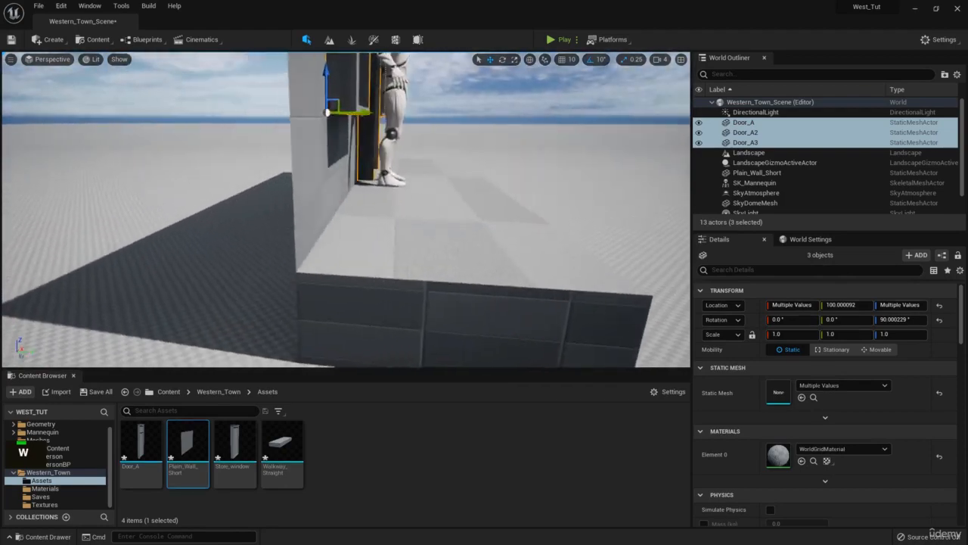
{"action": "key", "text": "d"}
{"action": "mouse_move", "coordinate": [263, 259]}
{"action": "right_mouse_down"}
{"action": "mouse_move", "coordinate": [244, 244]}
{"action": "mouse_move", "coordinate": [263, 259]}
{"action": "right_mouse_up"}
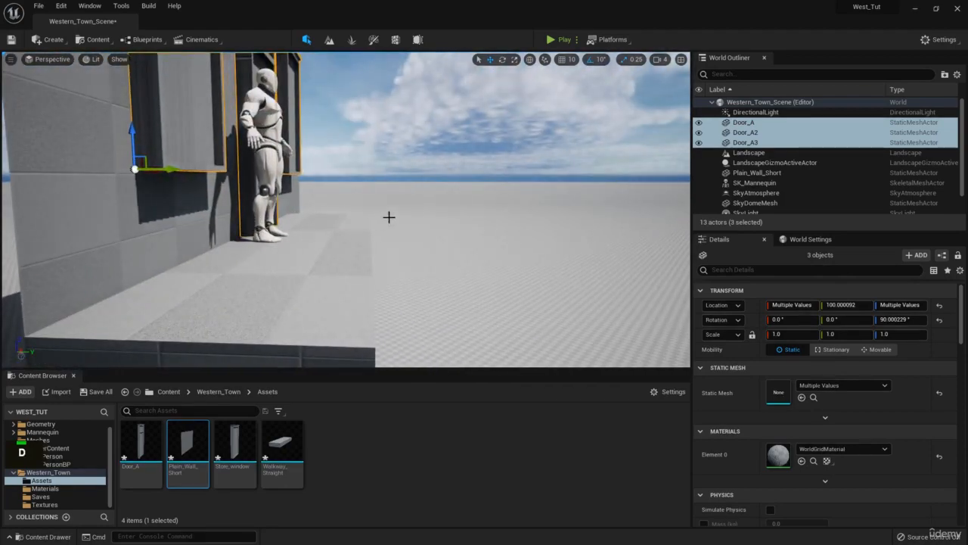
{"action": "key", "text": "d"}
{"action": "right_click_drag", "start_coordinate": [389, 217], "coordinate": [470, 225]}
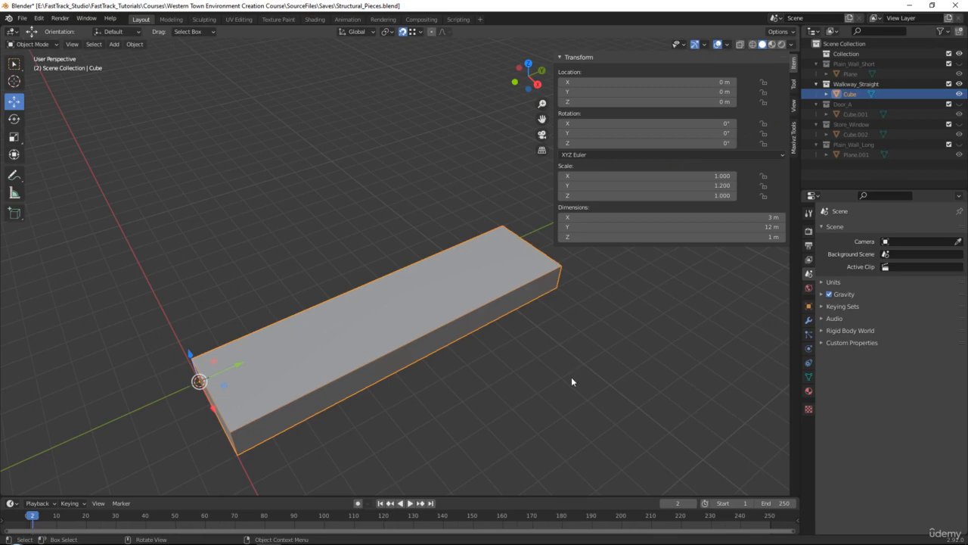
- Return to Blender and export the selected walkway as FBX, overwriting Walkway_Straight.fbx in the To_Unreal folder
{"action": "middle_click_drag", "start_coordinate": [573, 378], "coordinate": [513, 338]}
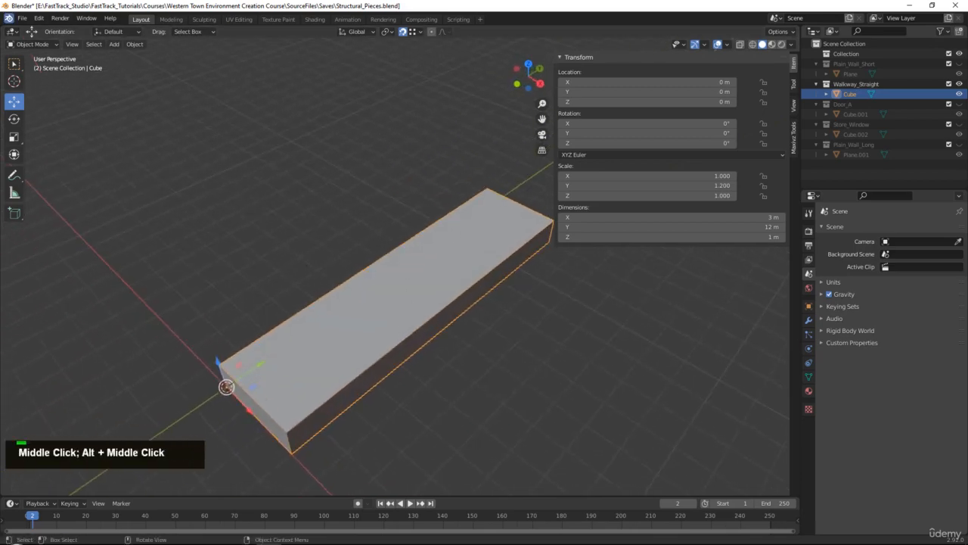
{"action": "left_click", "coordinate": [22, 18]}
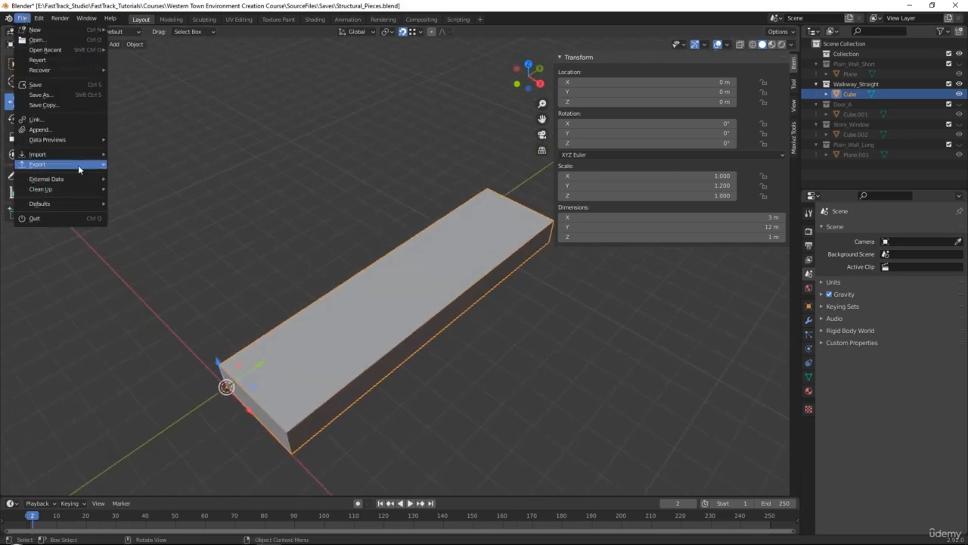
{"action": "mouse_move", "coordinate": [79, 167]}
{"action": "left_click", "coordinate": [152, 225]}
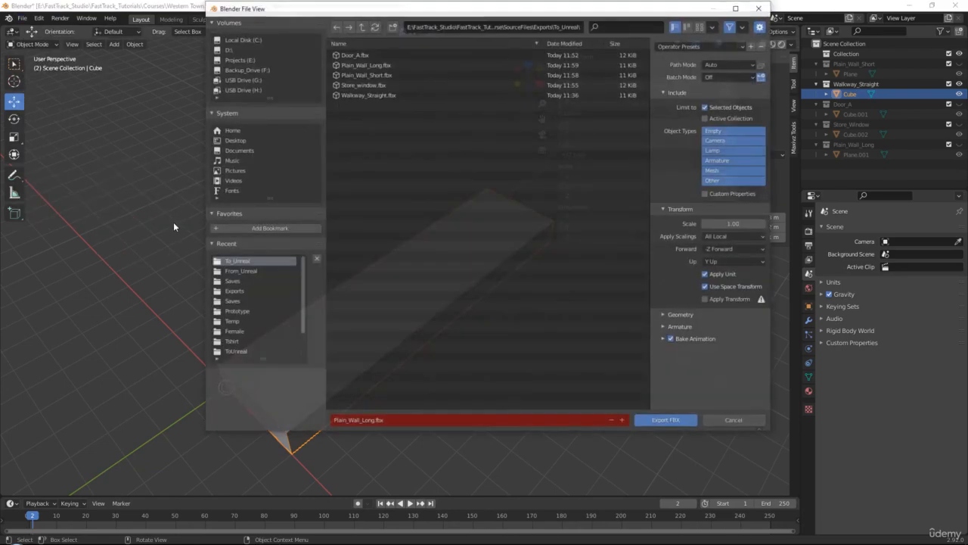
{"action": "double_click", "coordinate": [357, 93]}
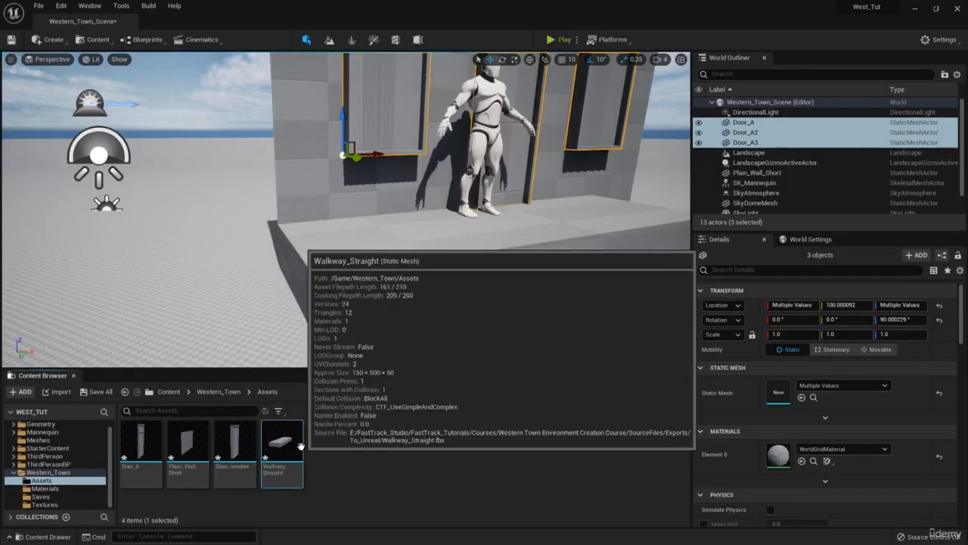
- Switch to Unreal and reimport the Walkway_Straight mesh to update the walkway in front of the store wall
{"action": "right_click", "coordinate": [282, 448]}
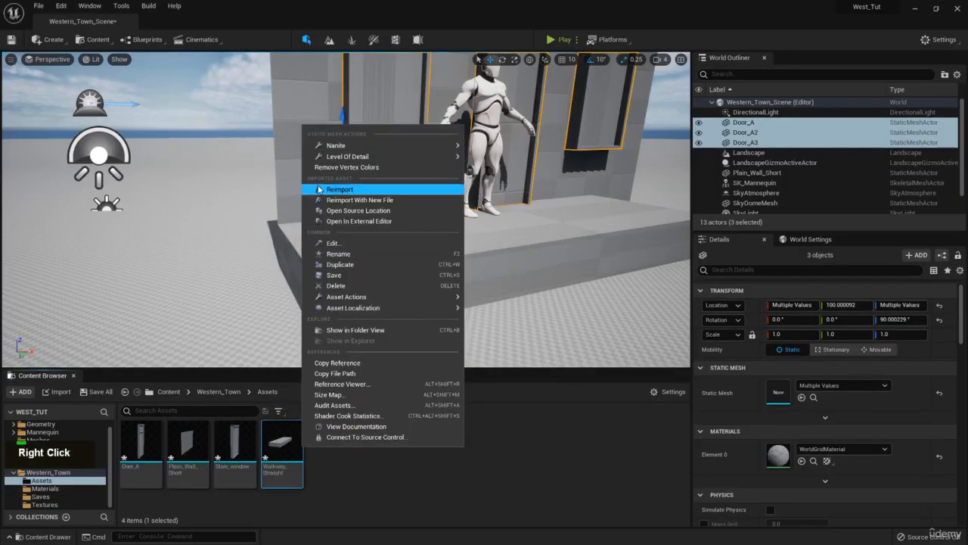
{"action": "left_click", "coordinate": [321, 190]}
{"action": "key", "text": "d"}
{"action": "right_click_drag", "start_coordinate": [463, 220], "coordinate": [378, 238]}
{"action": "key", "text": "w"}
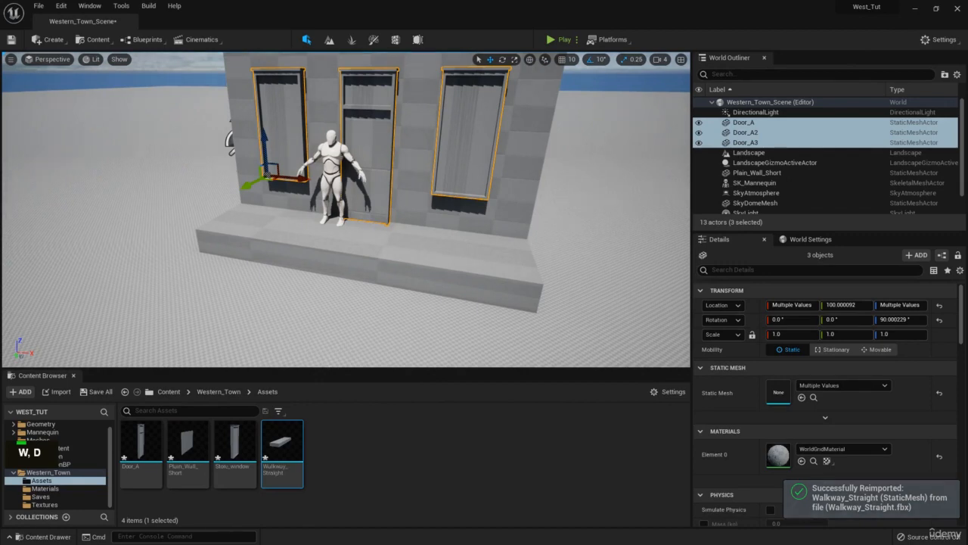
- Import Plain_Wall_Long.fbx into the Western_Town Assets folder with the offered import options and dismiss the message log
{"action": "left_click_drag", "start_coordinate": [273, 469], "coordinate": [363, 451]}
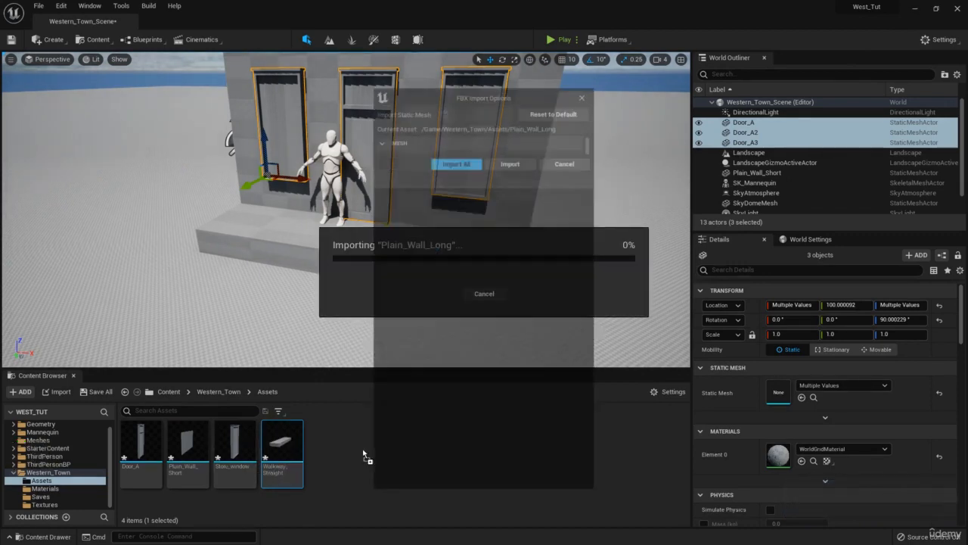
{"action": "left_click", "coordinate": [457, 471]}
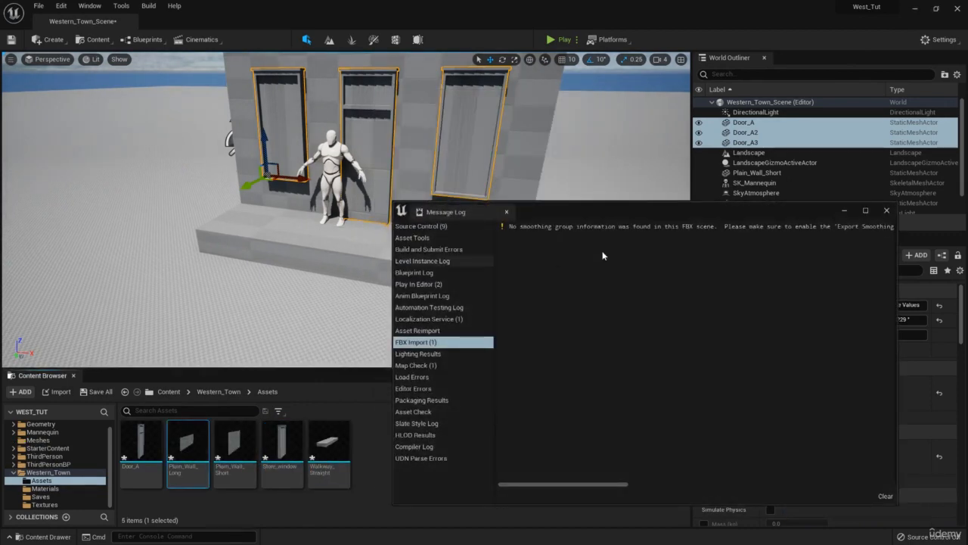
{"action": "left_click", "coordinate": [887, 213]}
- Duplicate the short plain wall behind the door and windows
{"action": "left_click", "coordinate": [518, 148]}
{"action": "key", "text": "s"}
{"action": "right_click_drag", "start_coordinate": [518, 148], "coordinate": [530, 132]}
{"action": "key", "text": "ctrl+c"}
{"action": "key", "text": "ctrl+v"}
- Turn on grid snapping at 10 units and move the duplicated wall along X to 560, flush with the store front's end
{"action": "left_click_drag", "start_coordinate": [198, 249], "coordinate": [390, 258]}
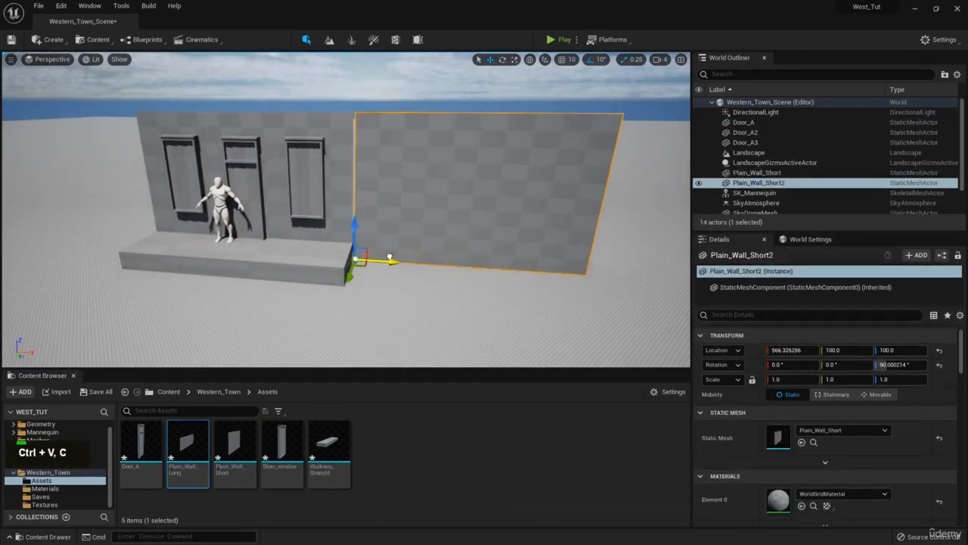
{"action": "key", "text": "ctrl+z"}
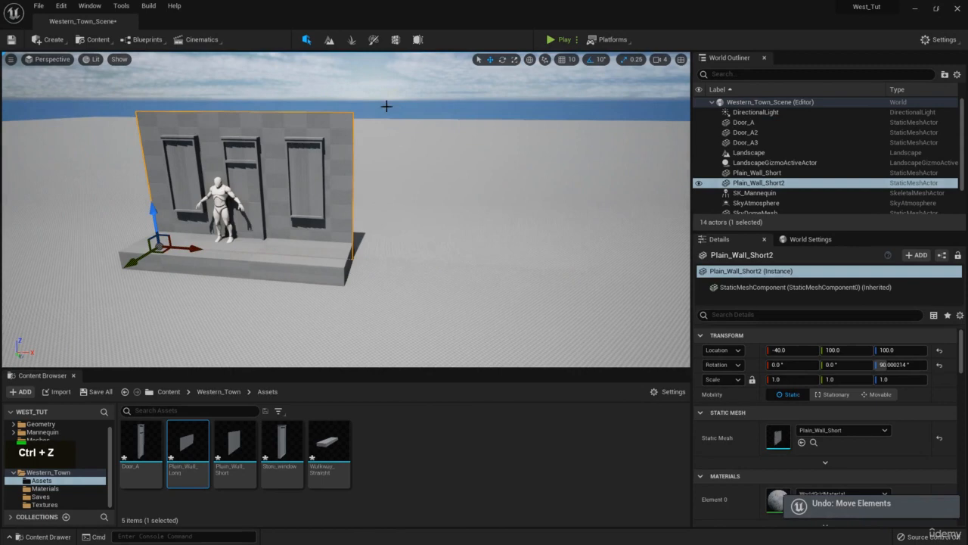
{"action": "left_click", "coordinate": [563, 59]}
{"action": "right_click_drag", "start_coordinate": [487, 111], "coordinate": [487, 118]}
{"action": "key", "text": "w"}
{"action": "key", "text": "e"}
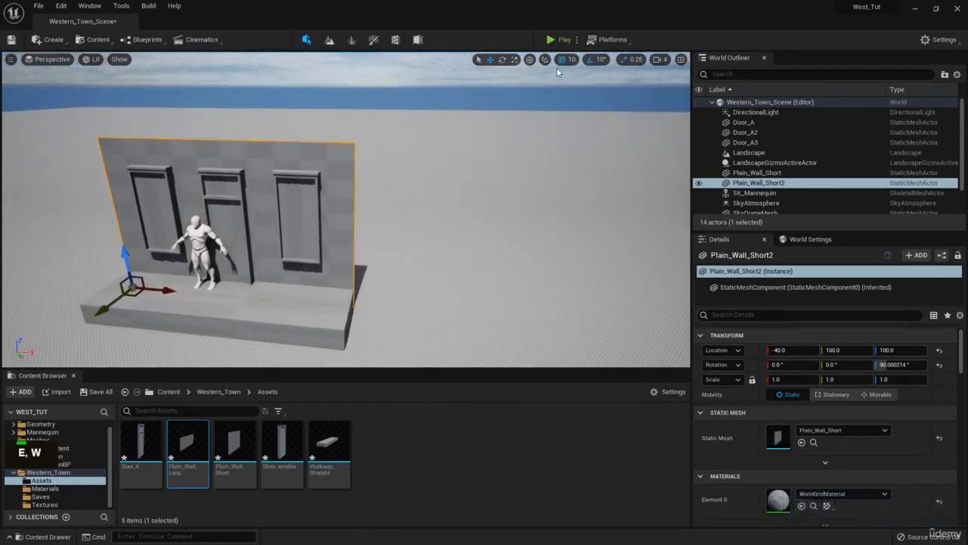
{"action": "left_click_drag", "start_coordinate": [163, 289], "coordinate": [391, 312]}
- Replace the duplicated wall's static mesh with Plain_Wall_Long
{"action": "left_click_drag", "start_coordinate": [187, 453], "coordinate": [787, 439]}
{"action": "right_click_drag", "start_coordinate": [484, 250], "coordinate": [601, 218]}
{"action": "key", "text": "a"}
{"action": "key", "text": "q"}
{"action": "right_click_drag", "start_coordinate": [569, 173], "coordinate": [565, 171]}
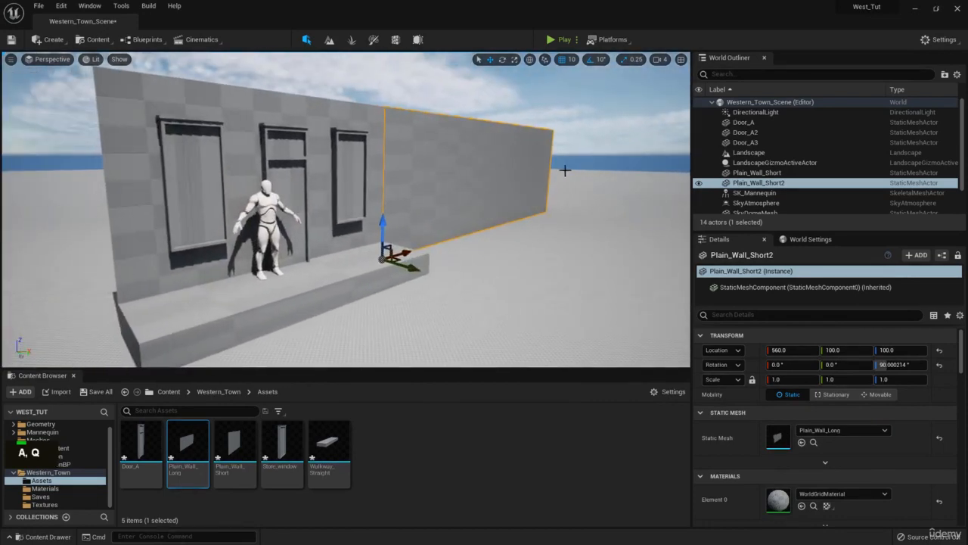
- Rotate the long wall 90° about Z so it runs backward from the store front's corner
{"action": "key", "text": "d"}
{"action": "right_click_drag", "start_coordinate": [504, 202], "coordinate": [503, 250]}
{"action": "key", "text": "e"}
{"action": "key", "text": "s"}
{"action": "key", "text": "e"}
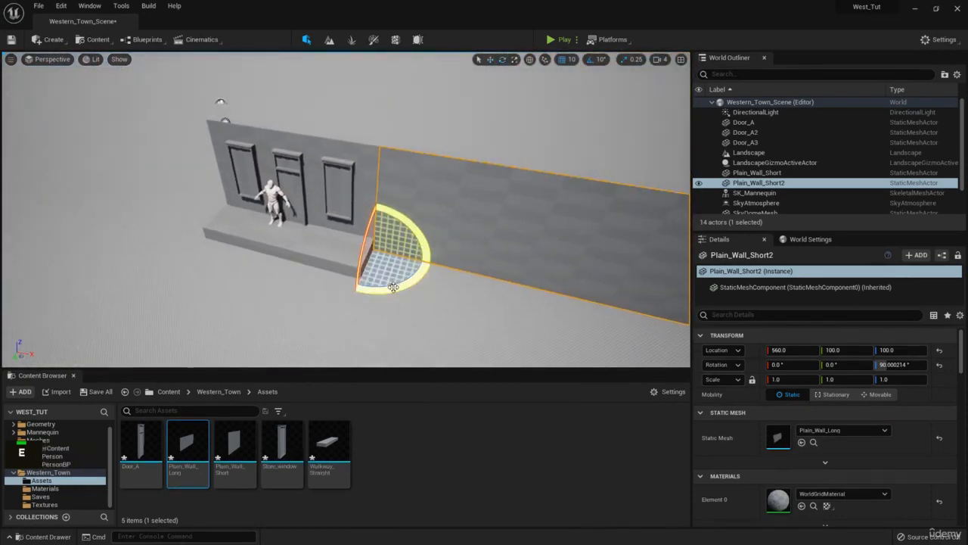
{"action": "left_click_drag", "start_coordinate": [395, 289], "coordinate": [474, 238]}
- Examine the corner between the store front and the long side wall from several angles
{"action": "key", "text": "w"}
{"action": "key", "text": "d"}
{"action": "right_click_drag", "start_coordinate": [474, 237], "coordinate": [453, 237]}
{"action": "key", "text": "q"}
{"action": "key", "text": "s"}
{"action": "key", "text": "a"}
{"action": "key", "text": "q"}
{"action": "key", "text": "s"}
{"action": "key", "text": "s"}
- Save all modified assets and the Western_Town_Scene level
{"action": "left_click", "coordinate": [108, 393]}
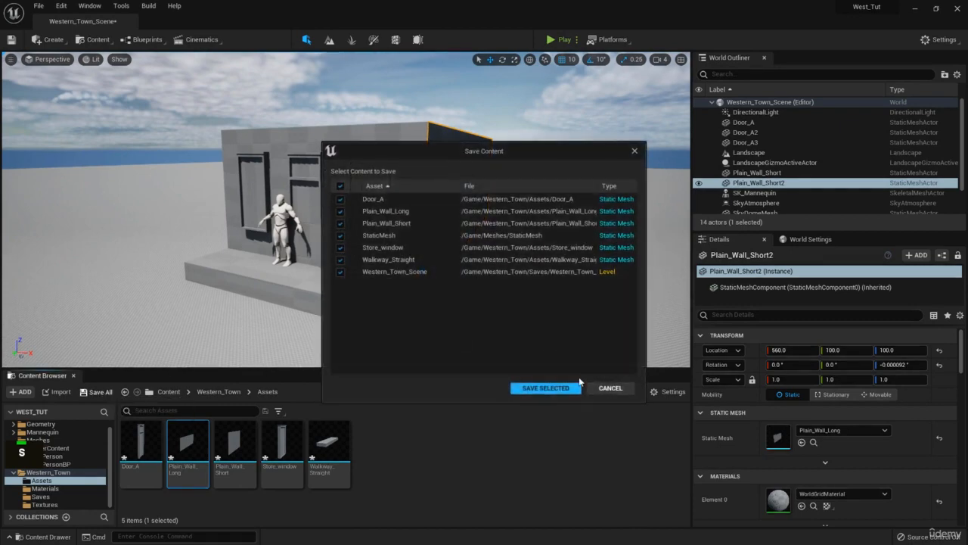
{"action": "left_click", "coordinate": [546, 388]}
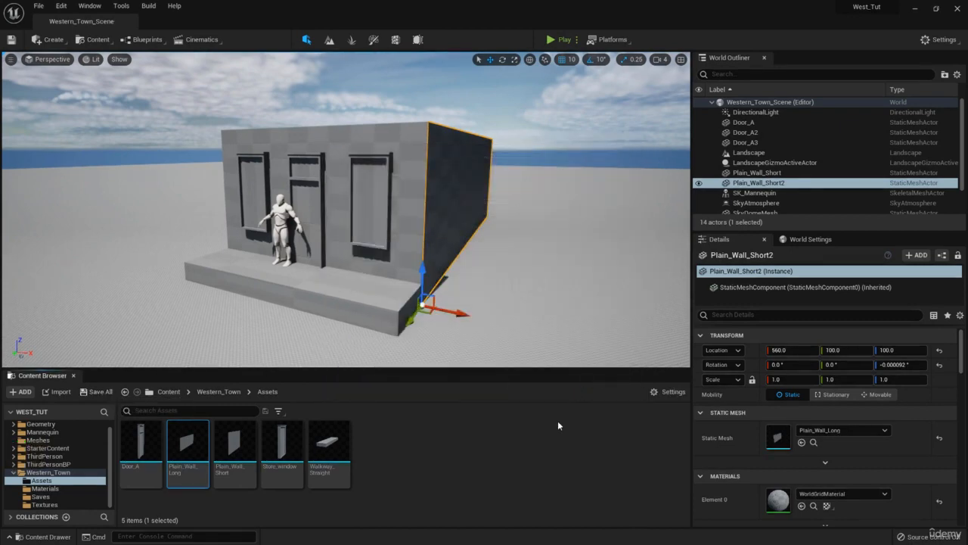